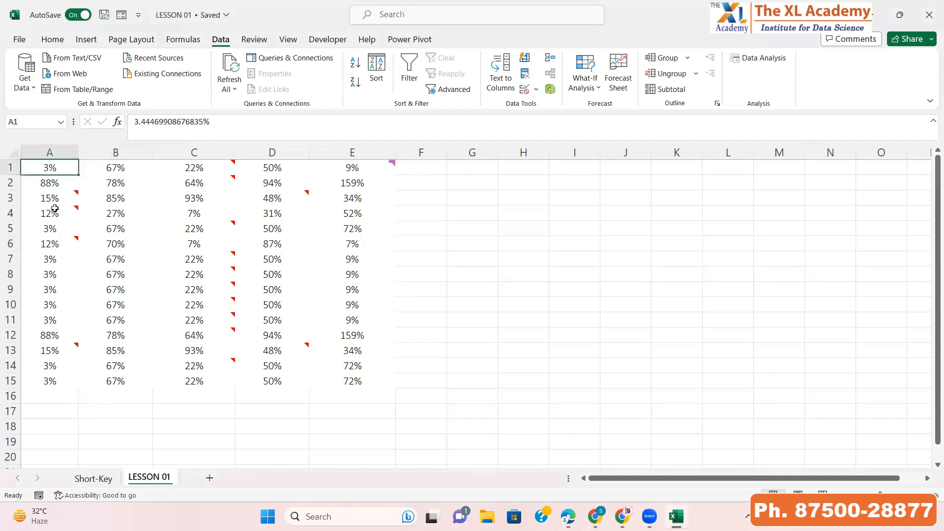
Step: Examine the available Page Layout, Formulas, Data and Review commands for the LESSON 01 workbook
left_click(54, 187)
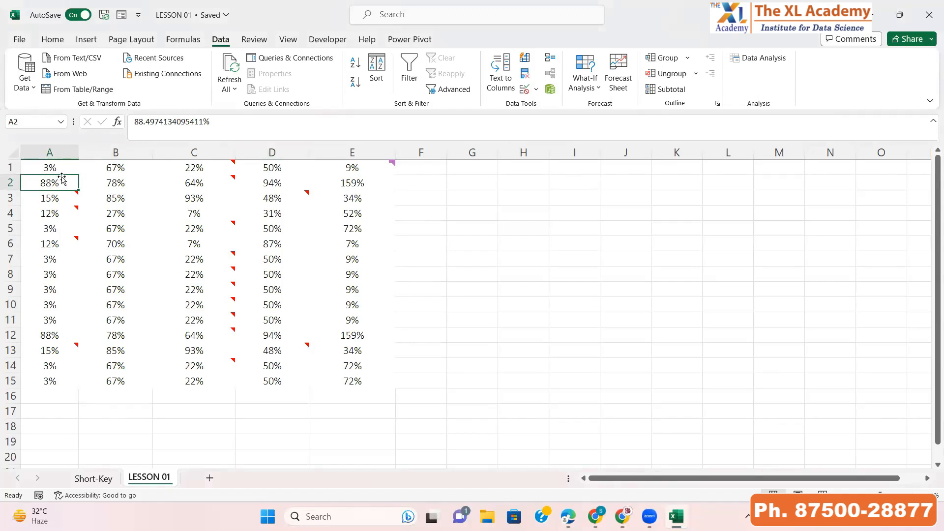
left_click(72, 168)
mouse_move(366, 165)
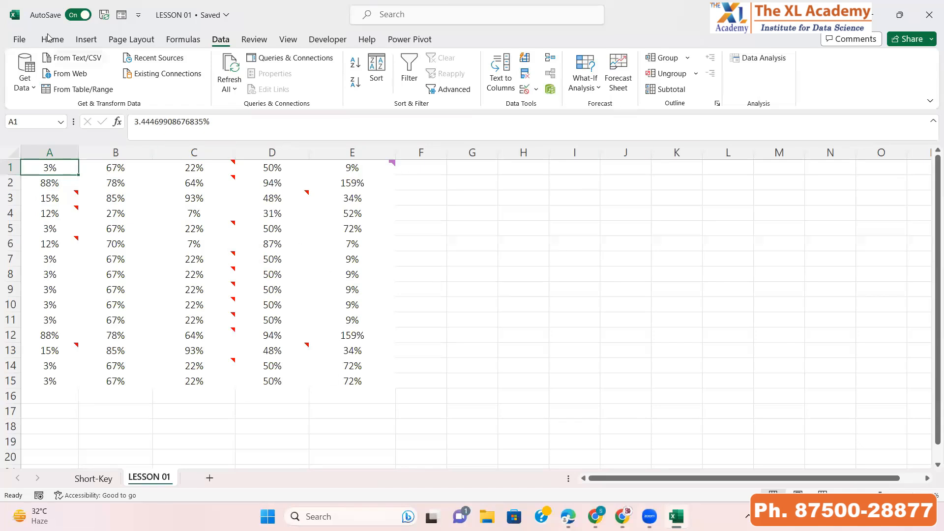
left_click(138, 40)
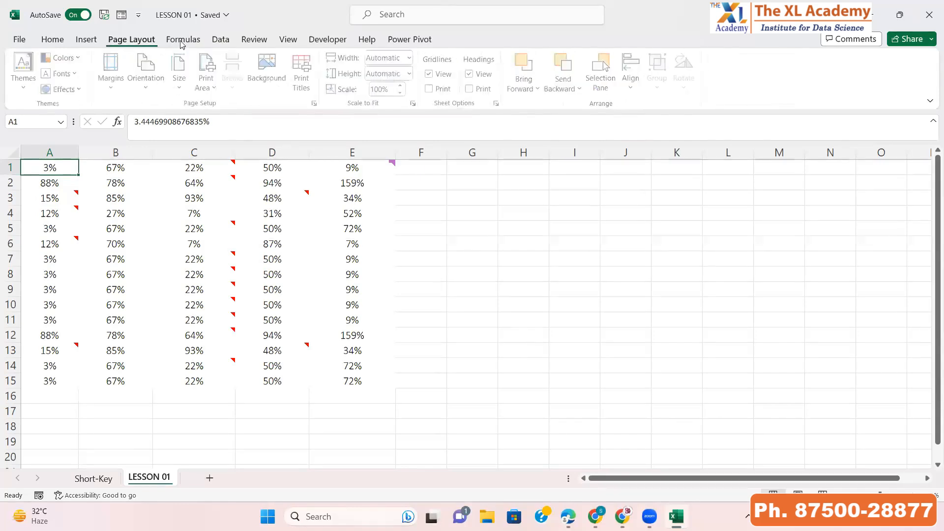
left_click(193, 39)
left_click(221, 38)
left_click(251, 40)
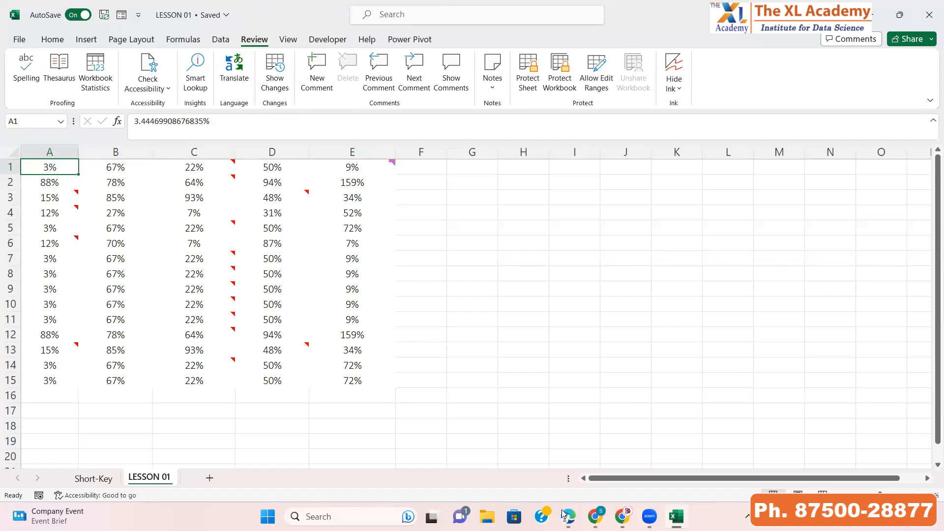
left_click(845, 191)
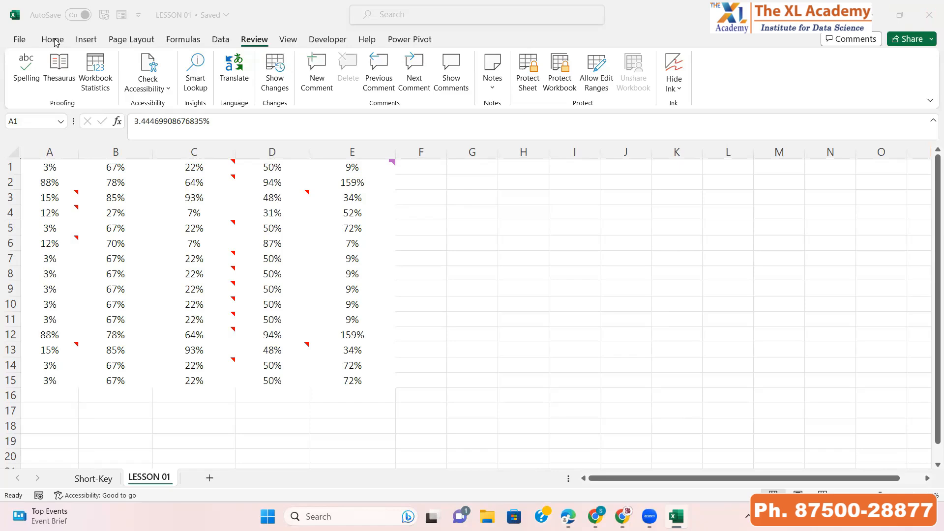
left_click(86, 39)
left_click(130, 40)
left_click(183, 40)
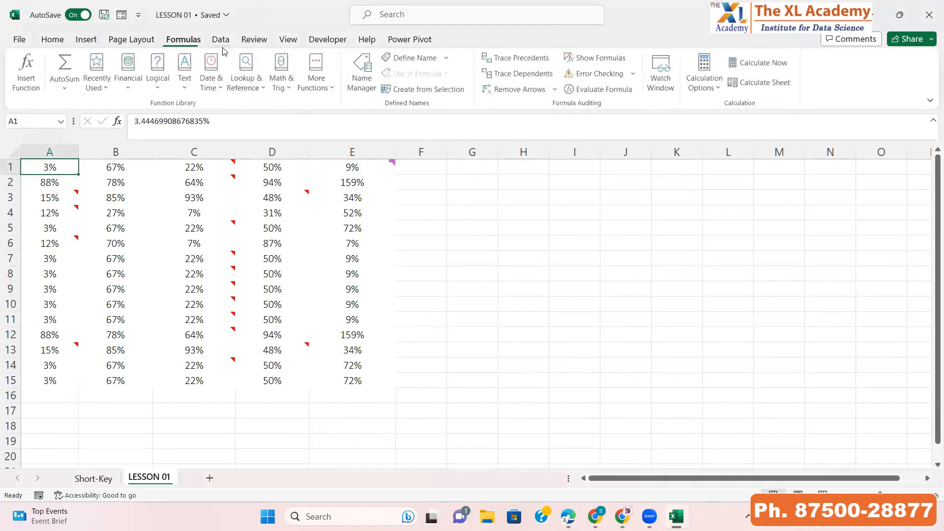
left_click(220, 39)
left_click(254, 39)
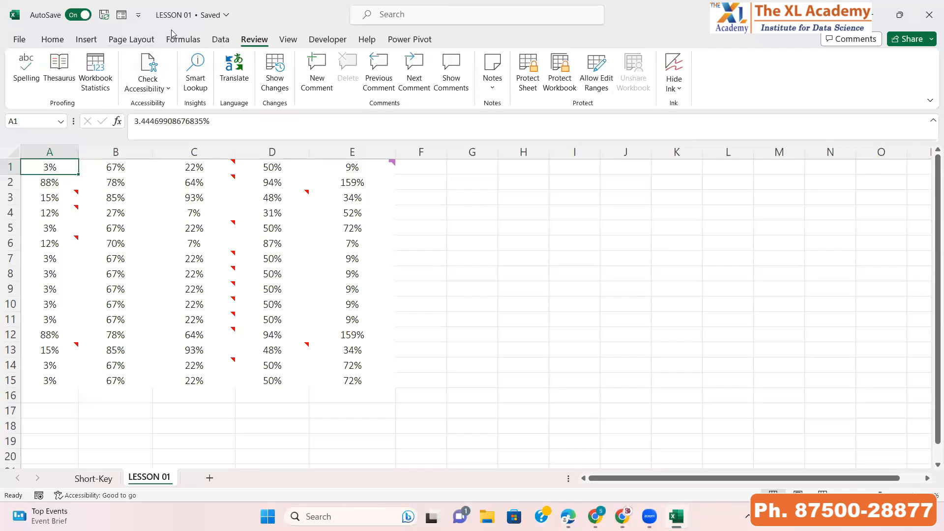
left_click(181, 42)
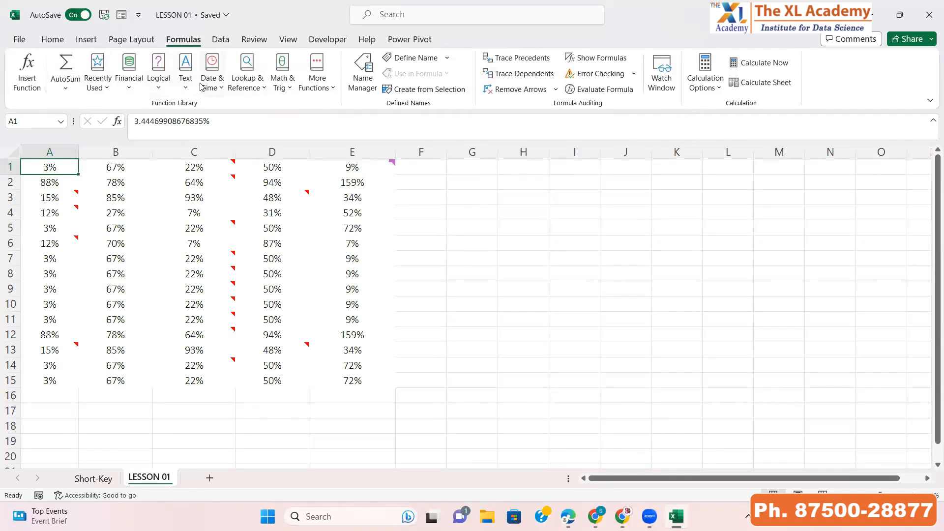
left_click(227, 40)
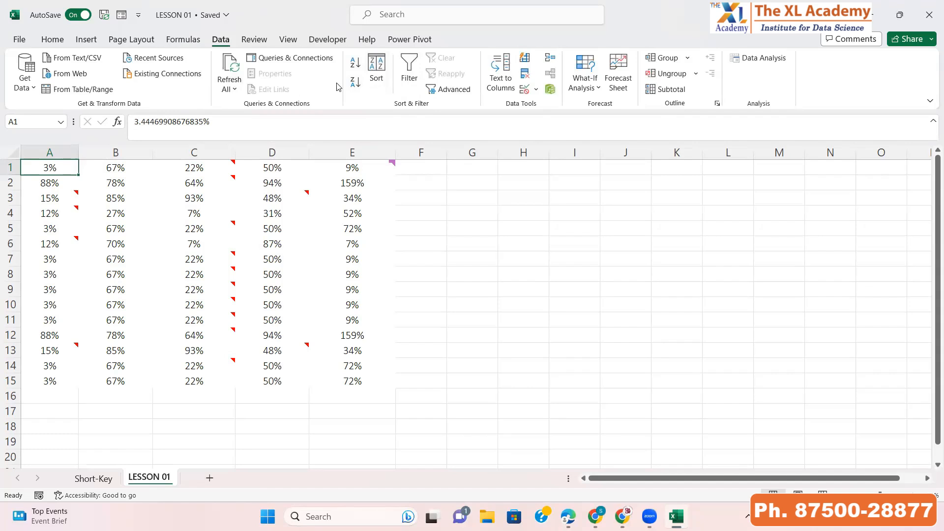
Step: Check the Day 1 topics in the Advance Excel contents PDF in Edge, and return to the LESSON 01 workbook
key("alt+Tab")
key("alt+Tab")
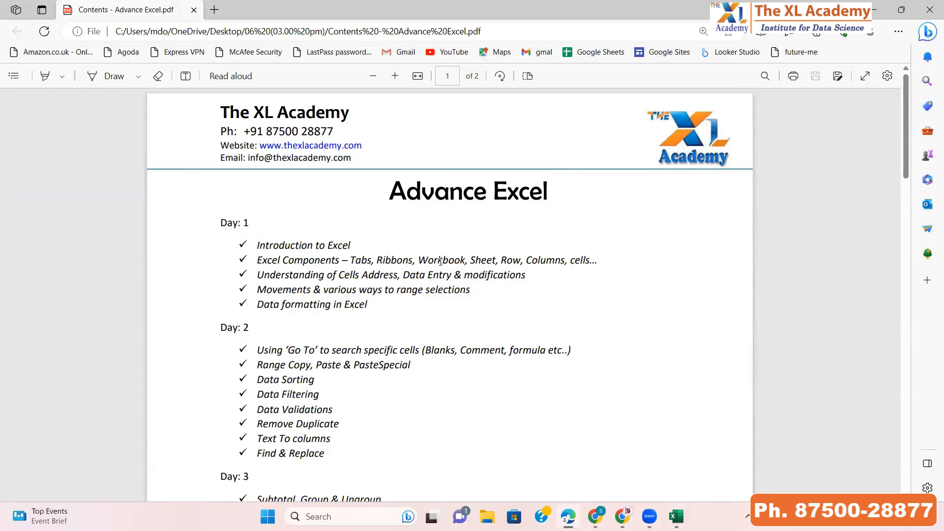
key("alt+Tab")
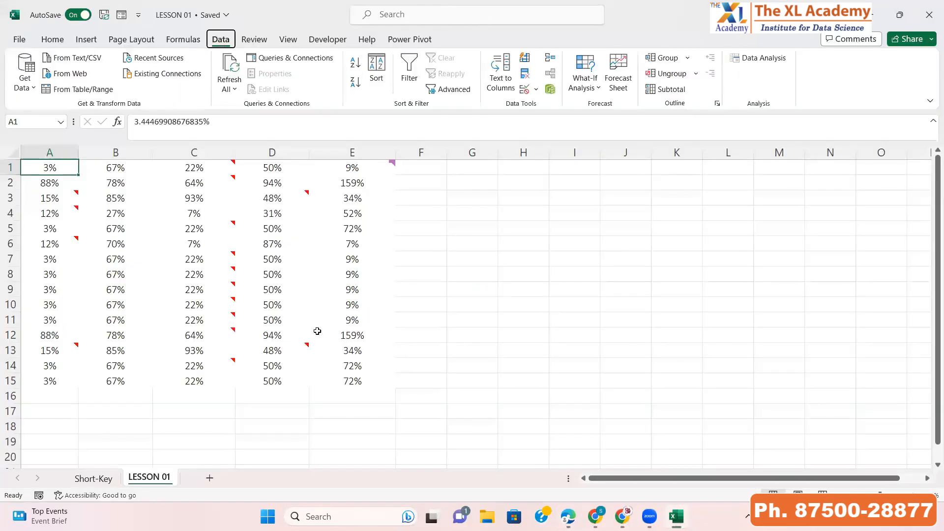
Step: Start saving a copy of LESSON 01 in the 06 (03.00 pm) folder, and cancel without saving
key("alt+f")
key("a")
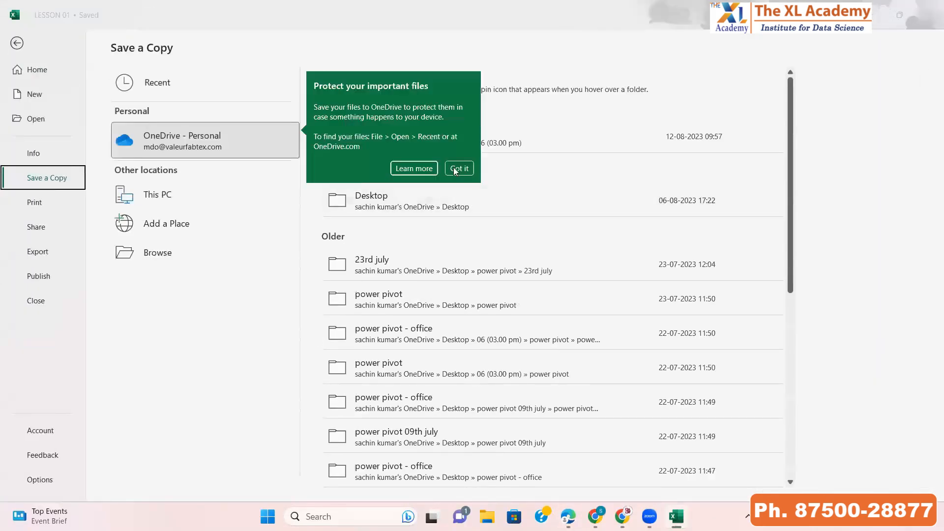
left_click(459, 167)
left_click(337, 150)
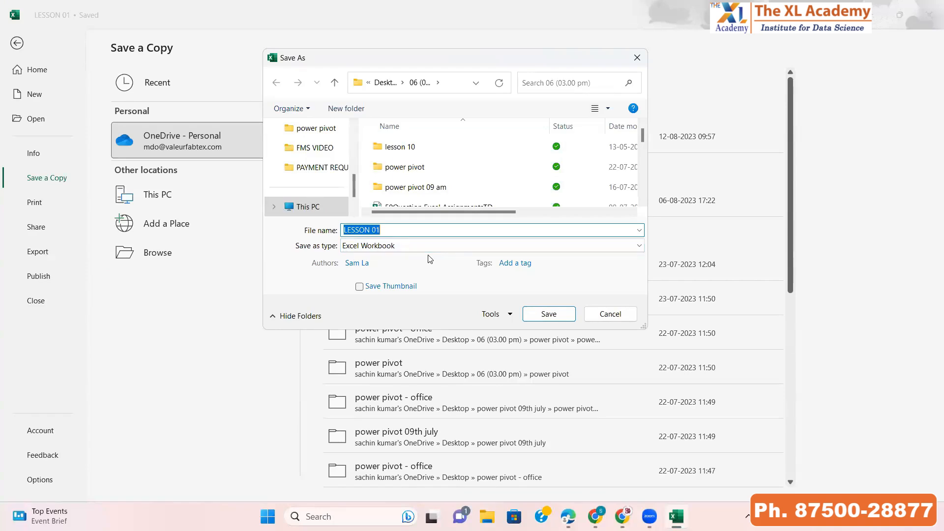
left_click(598, 317)
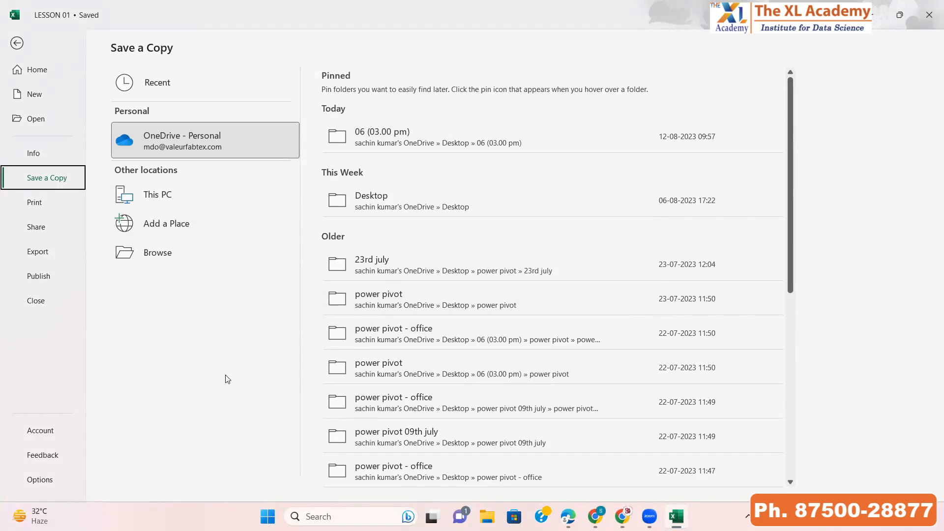
left_click(17, 44)
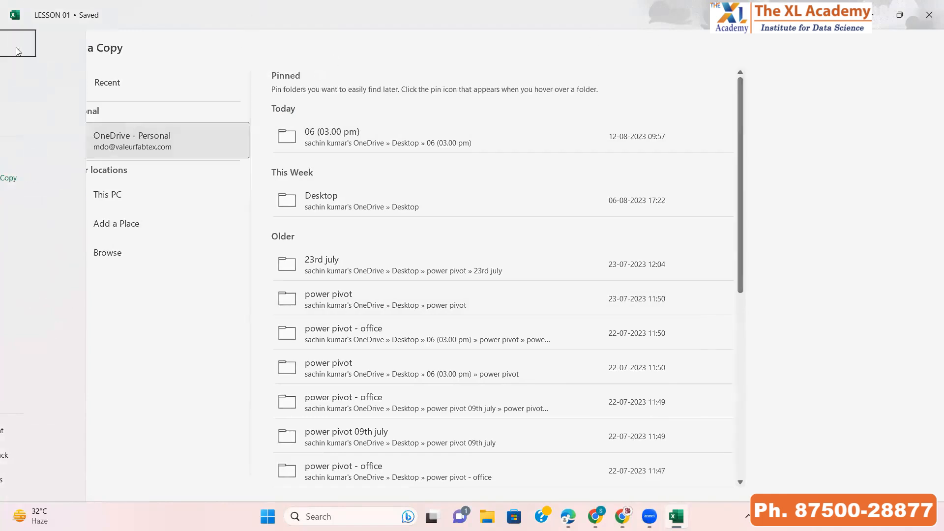
Step: Inspect the contents of cells E3, E2, E4 and E5 to see which hold formulas
left_click(349, 194)
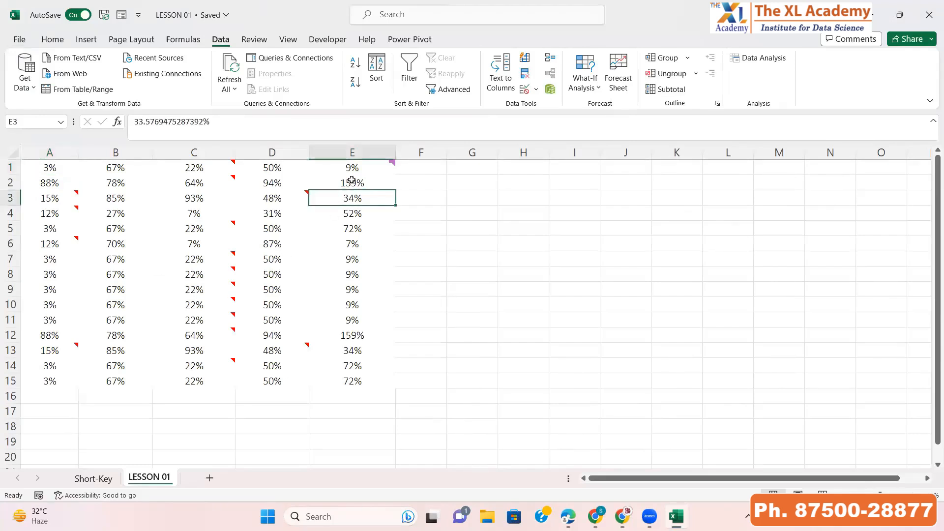
left_click(352, 182)
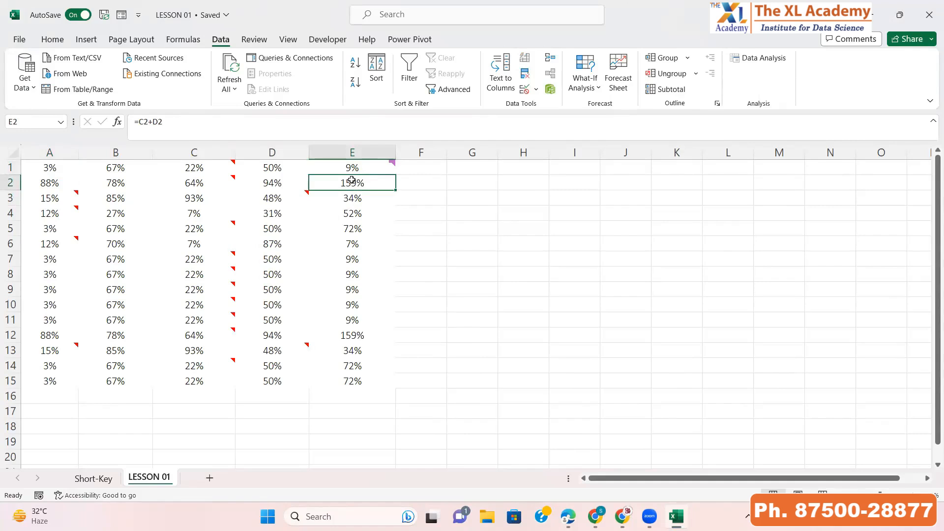
left_click(339, 207)
left_click(341, 228)
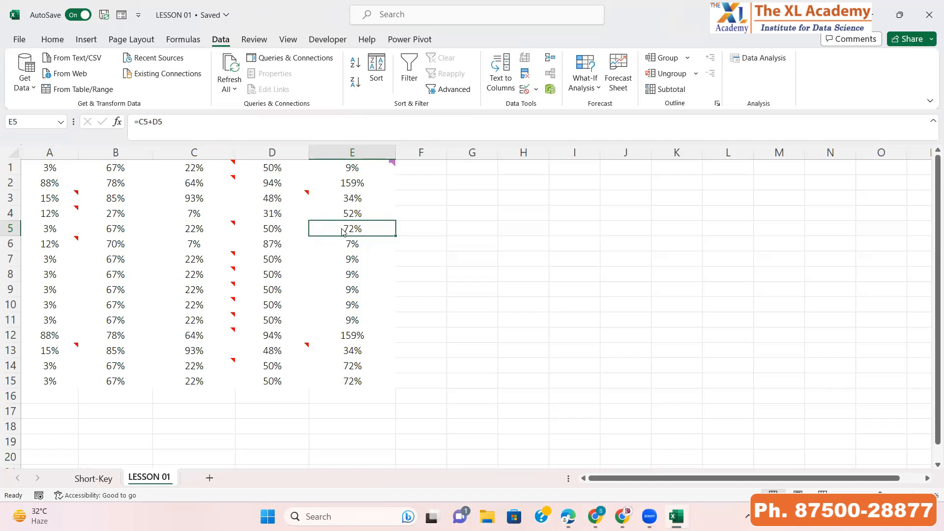
Step: Create a new blank workbook
key("super+r")
key("Escape")
key("Down")
key("ctrl+n")
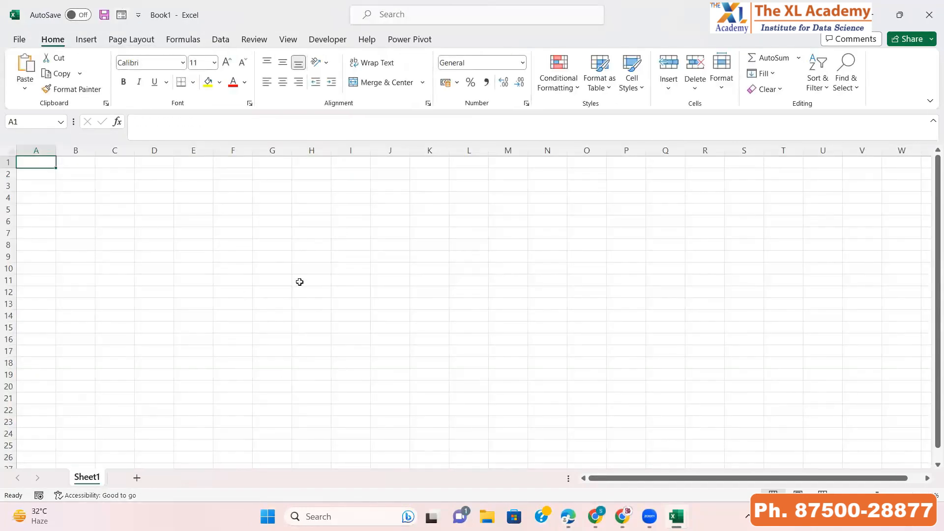
Step: Start saving the blank workbook in the 06 (03.00 pm) folder, then try AutoSave, cancelling both
key("ctrl+s")
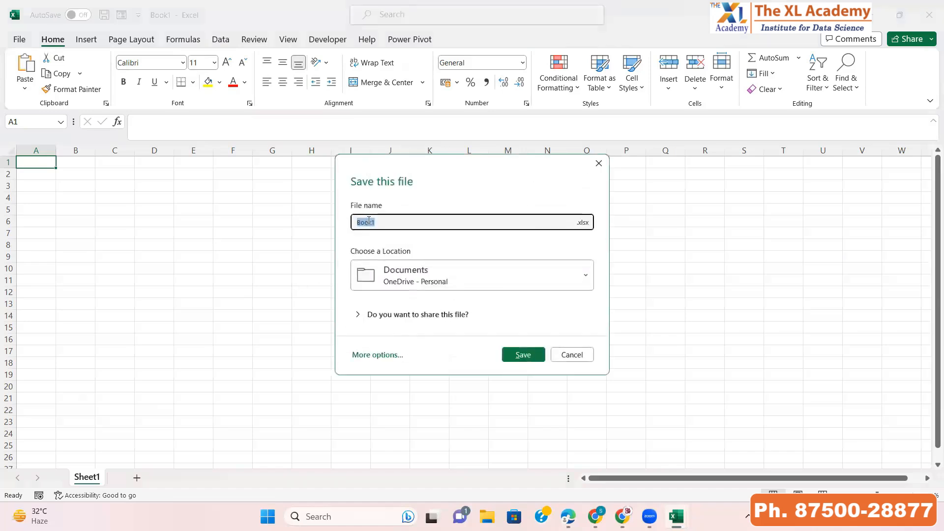
left_click(377, 354)
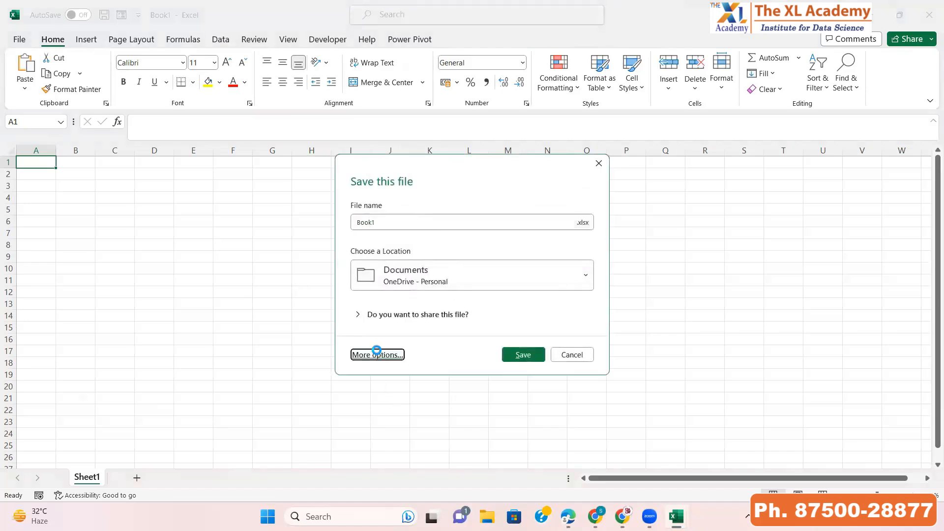
left_click(377, 143)
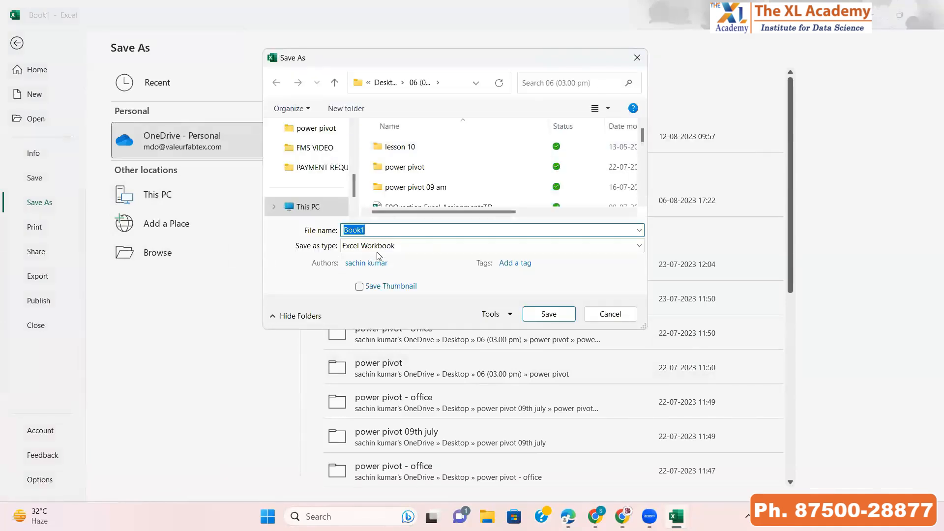
left_click(607, 316)
key("Escape")
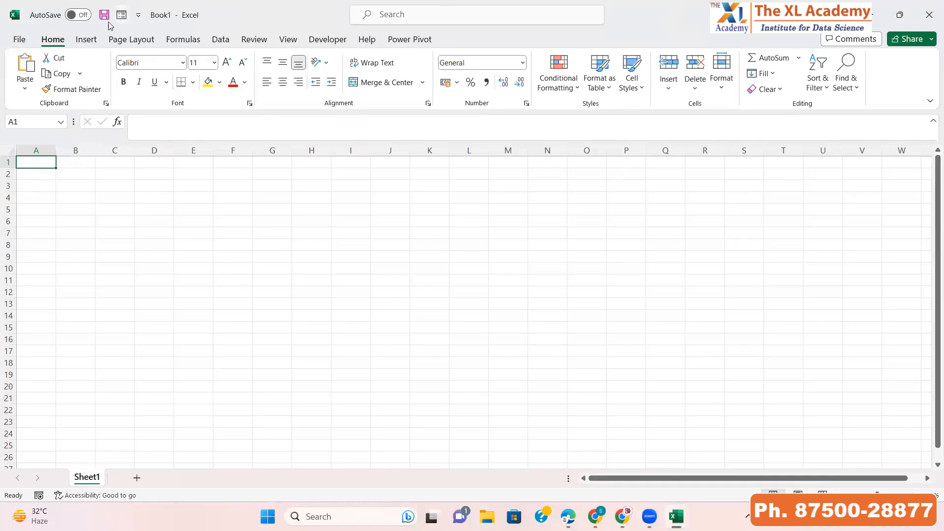
left_click(84, 15)
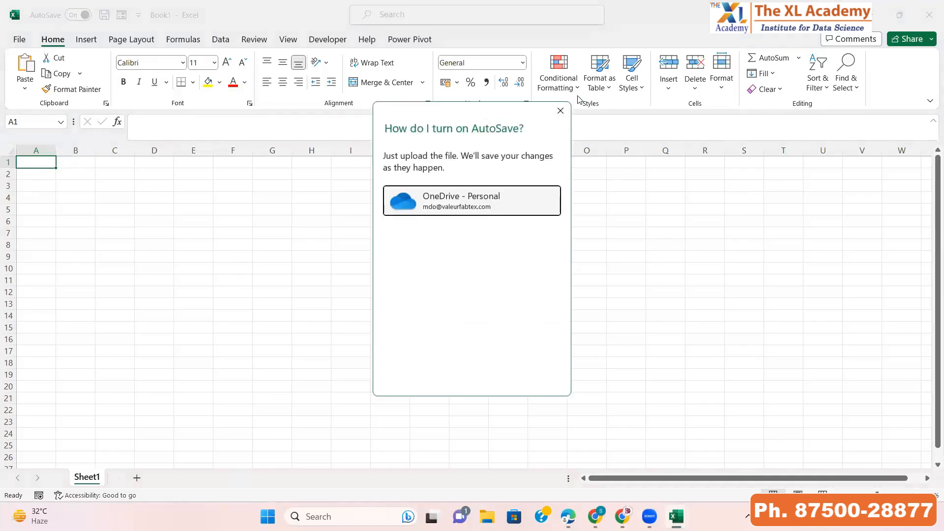
left_click(59, 130)
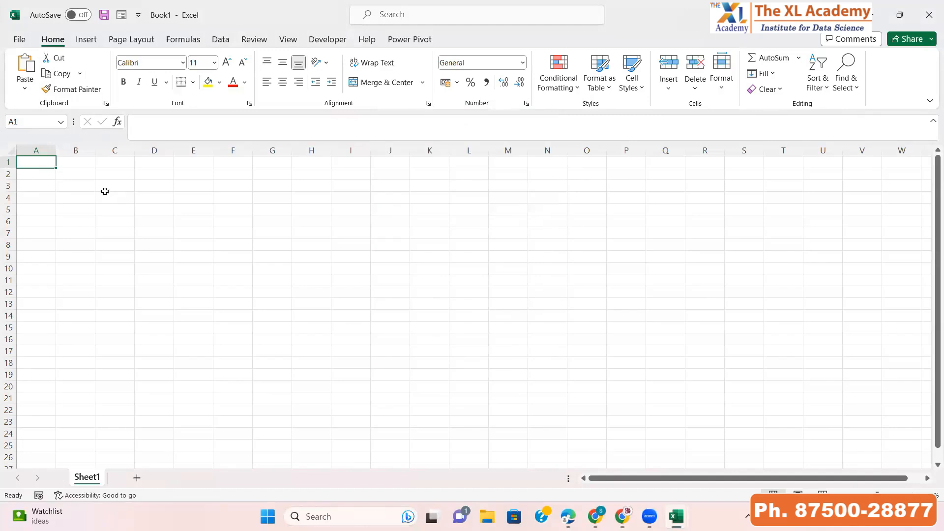
Step: Look up the Excel Components topic in the contents PDF in Edge, and return to the blank workbook
key("alt+Tab")
key("Tab")
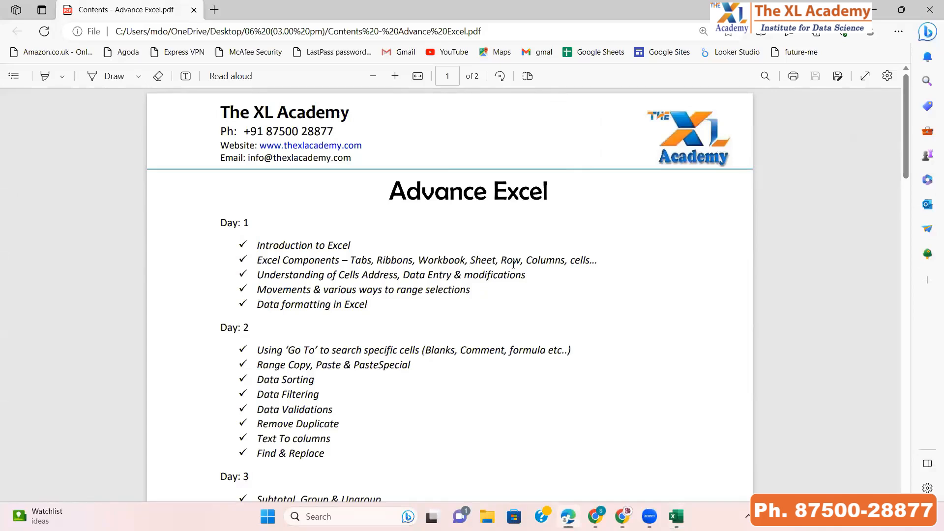
key("alt+Tab")
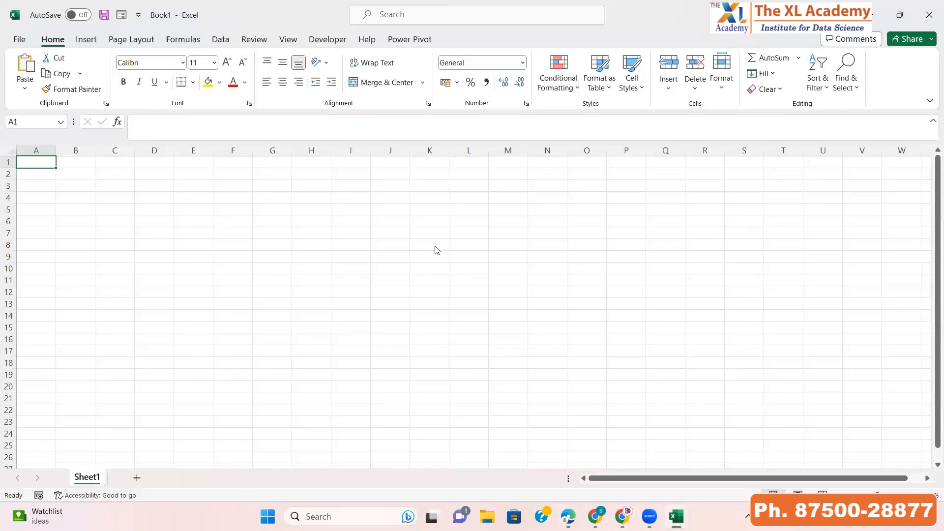
Step: Close the blank workbook and return to the LESSON 01 data
left_click(929, 14)
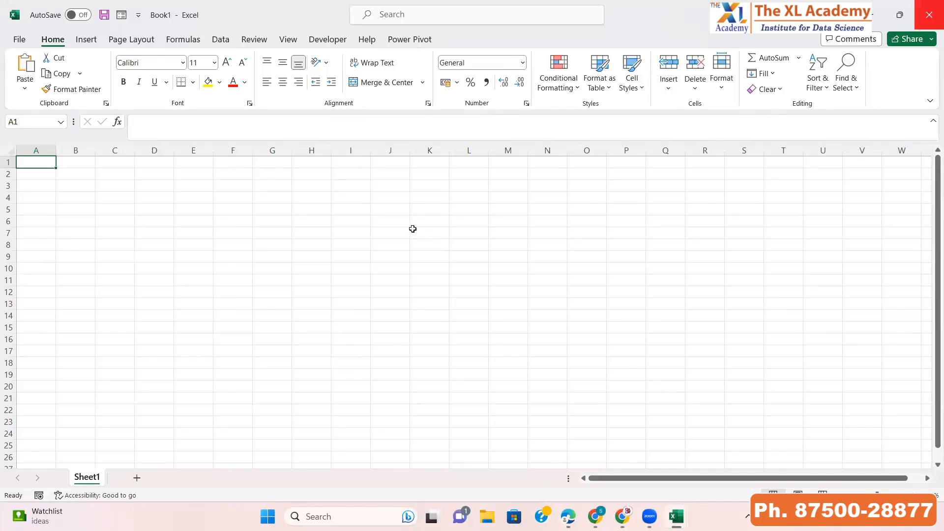
left_click(154, 365)
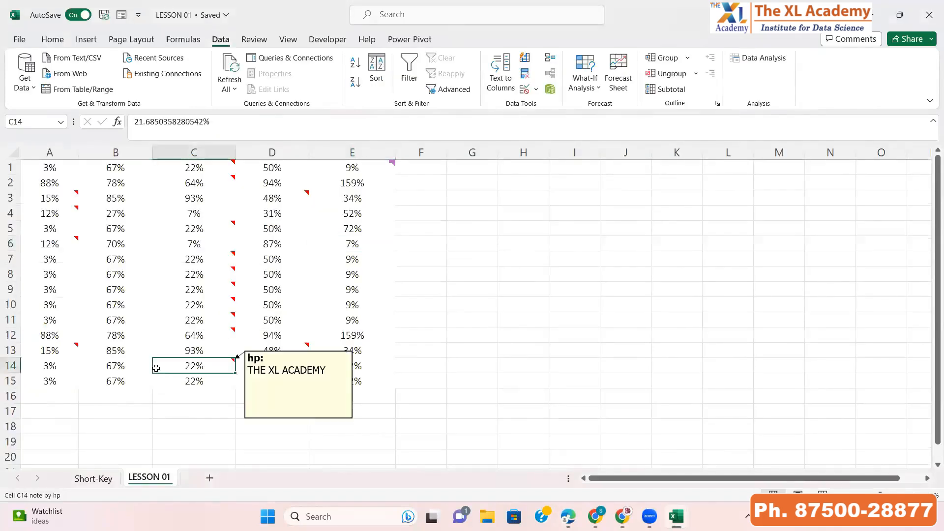
Step: Add two new worksheets after the LESSON 01 sheet, and go back to cell D3 on LESSON 01
left_click(211, 484)
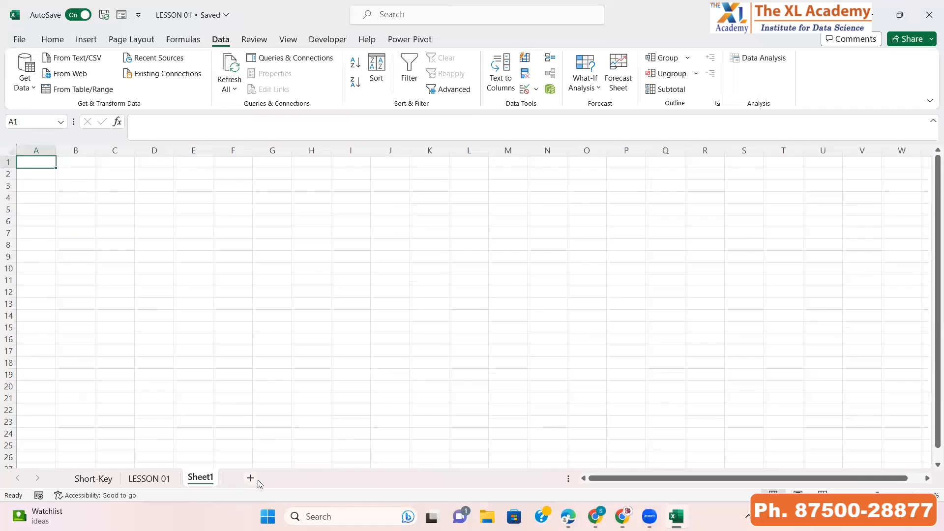
left_click(252, 479)
left_click(152, 479)
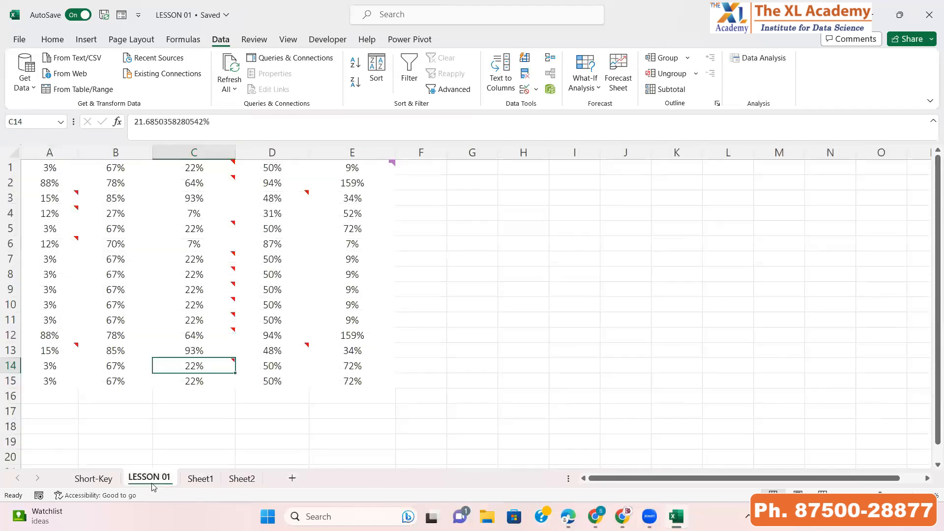
left_click(278, 199)
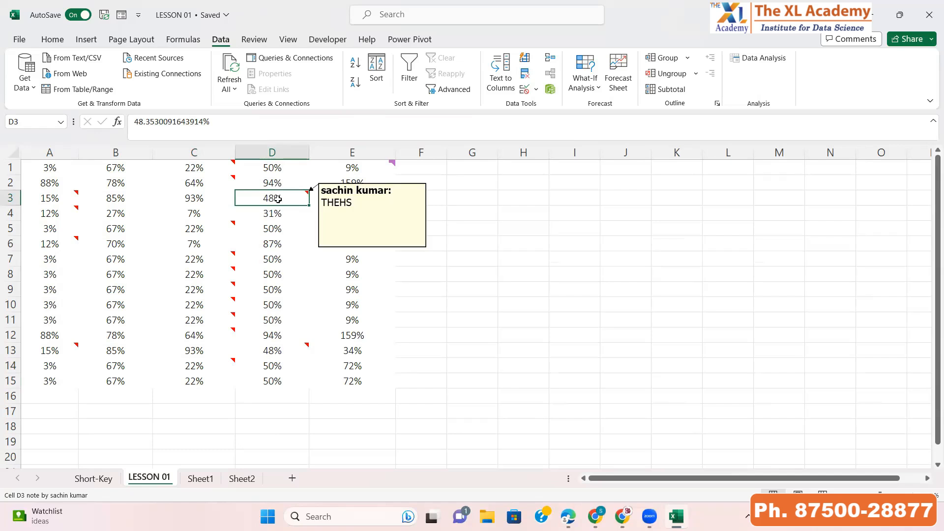
Step: Check the sheet, row, column and cell topics in the contents PDF in Edge, and return to the workbook
key("alt+Tab")
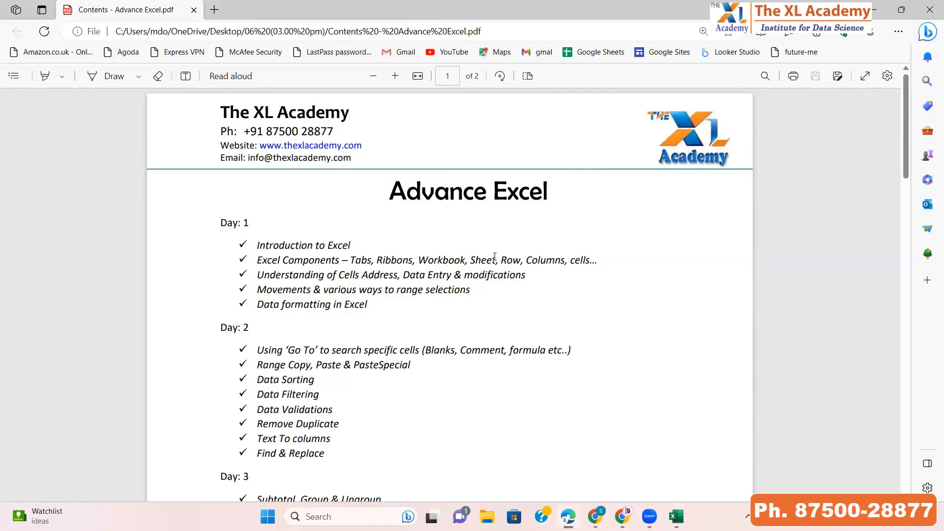
left_click_drag(507, 259, 502, 259)
key("alt+Tab")
Step: Enter the headings ROW in cell G1 and COLUMN in cell H1 of the LESSON 01 sheet
left_click_drag(468, 203, 456, 243)
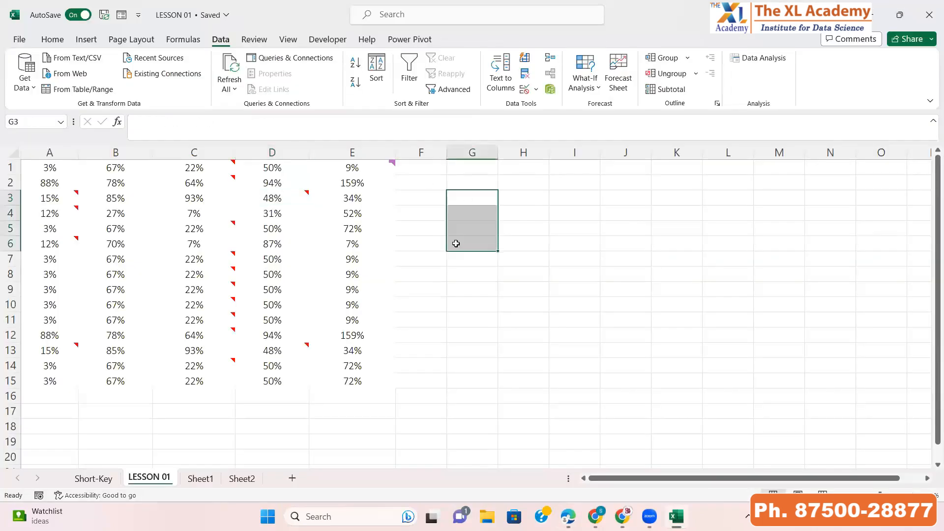
key("Up")
key("Up")
type("ROW")
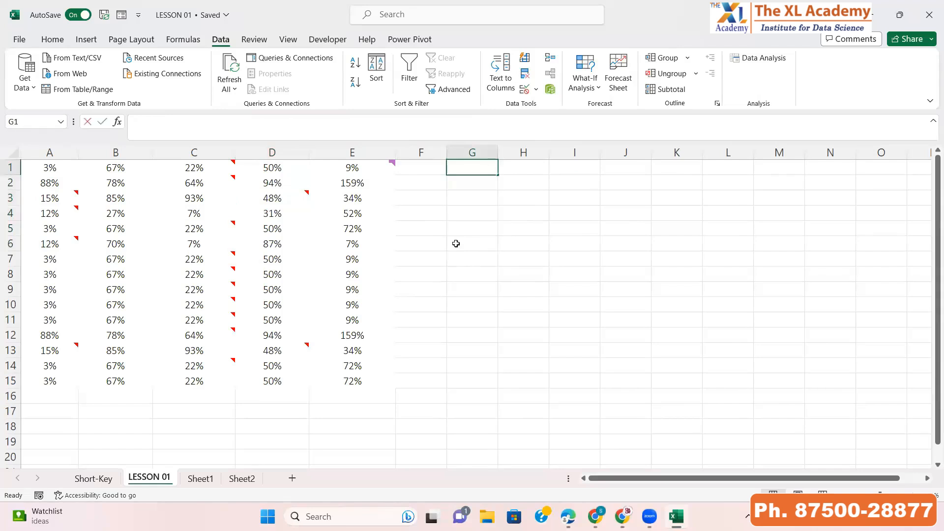
key("Tab")
type("COLUMN")
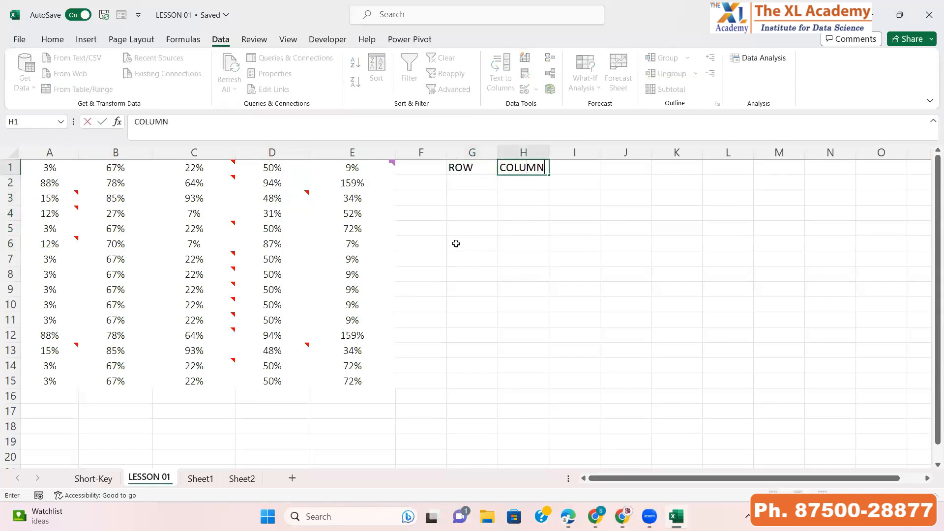
key("Return")
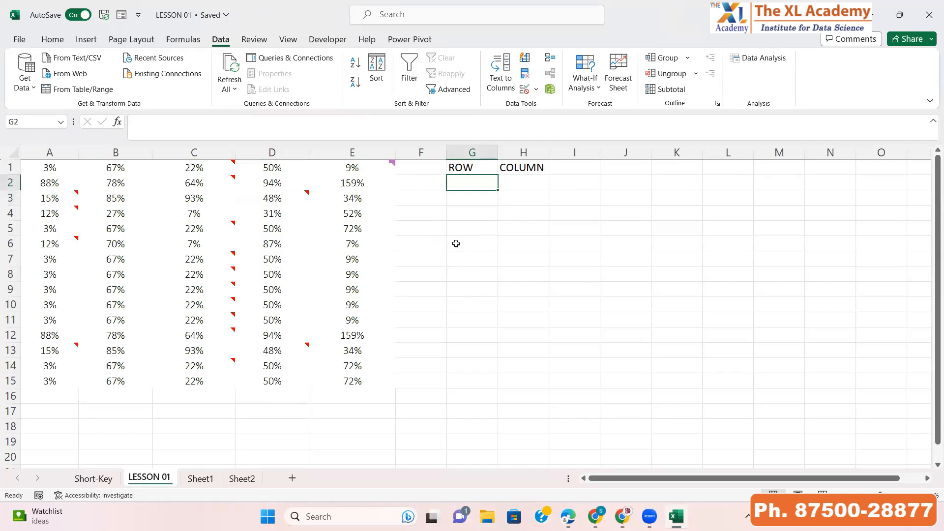
key("Up")
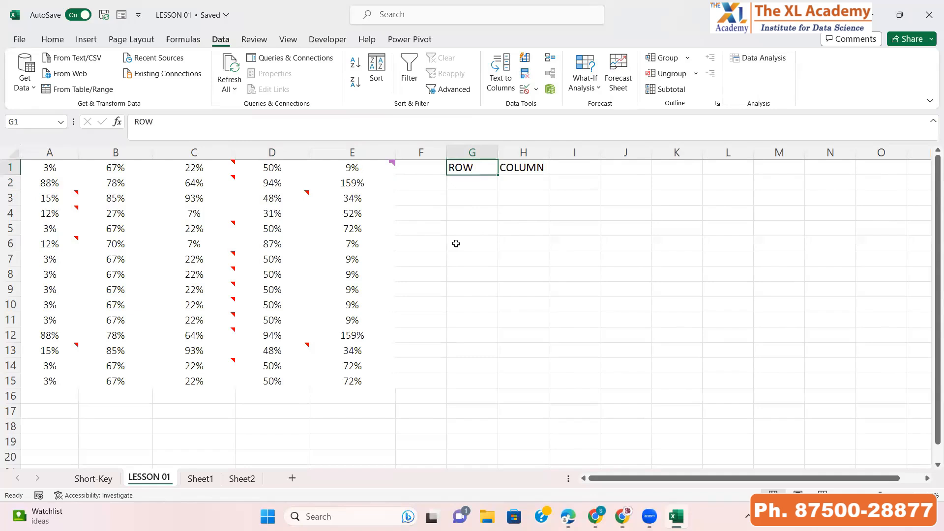
key("Left")
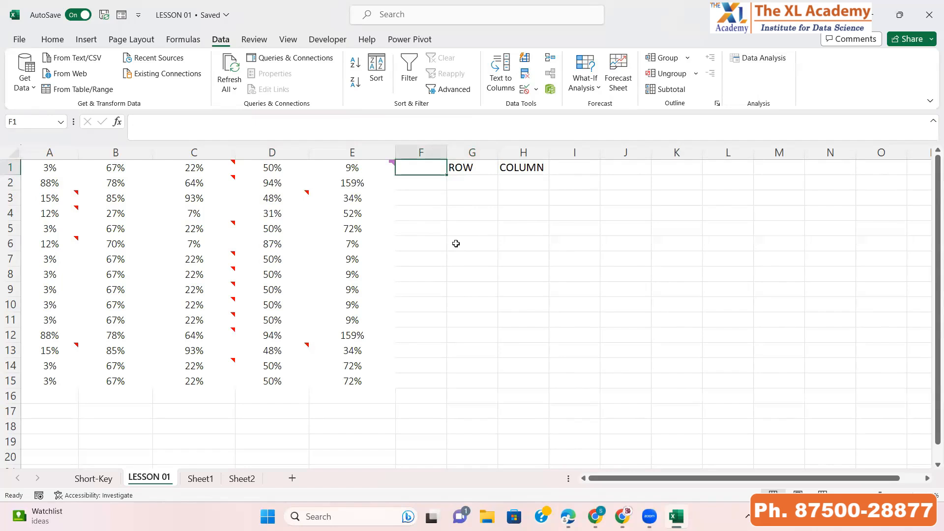
key("Right")
key("Down")
key("Up")
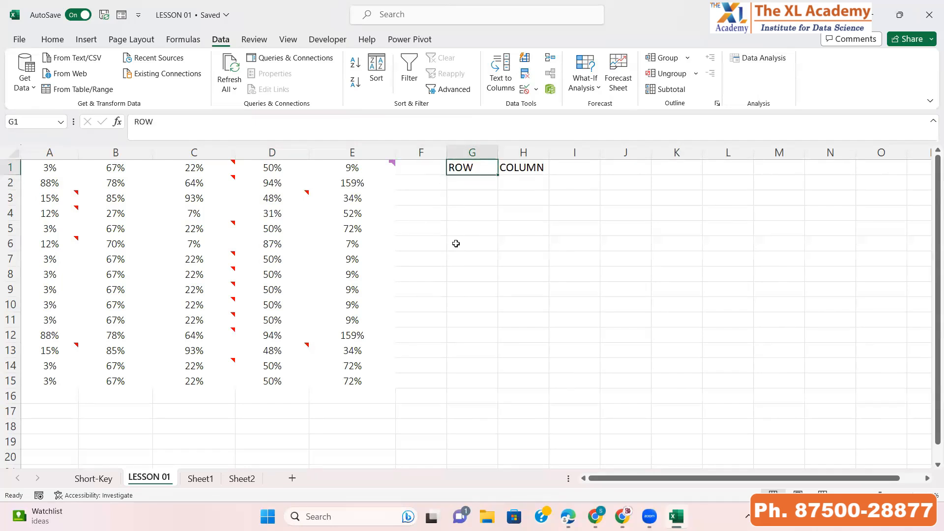
key("Down")
key("Right")
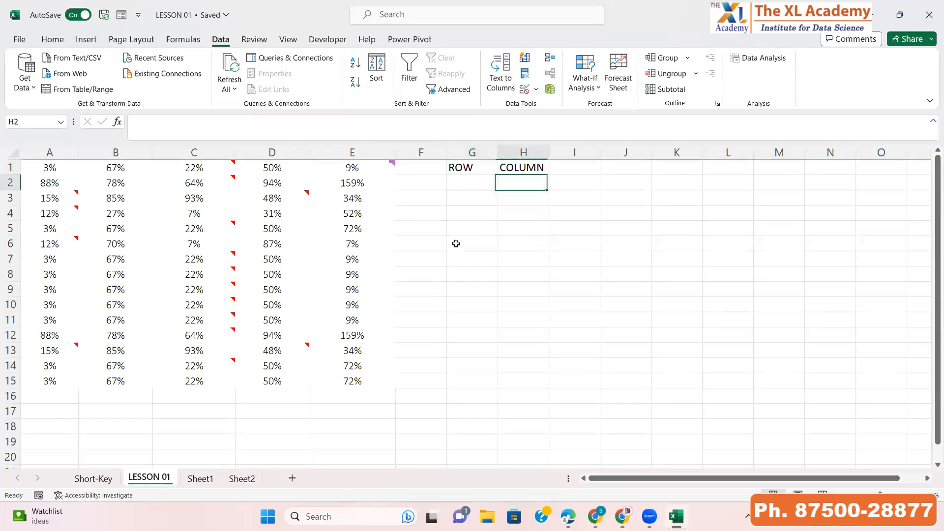
Step: Jump to the last column of row 1 to check where the sheet ends, and return to cell A1
key("Up")
key("ctrl+Right")
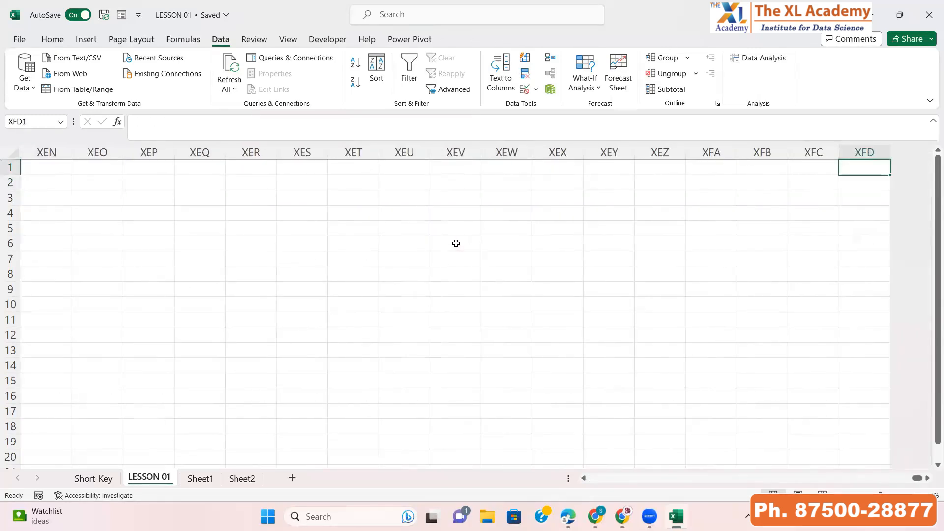
key("ctrl+Left")
key("Left")
key("Right")
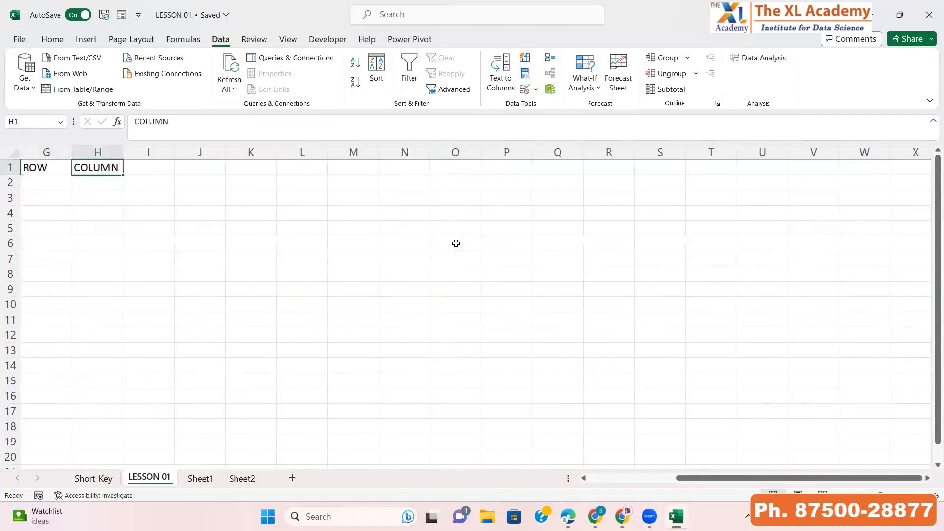
key("Left")
key("Left")
key("Left")
key("ctrl+Left")
key("Right")
key("Right")
key("Right")
key("Right")
key("Right")
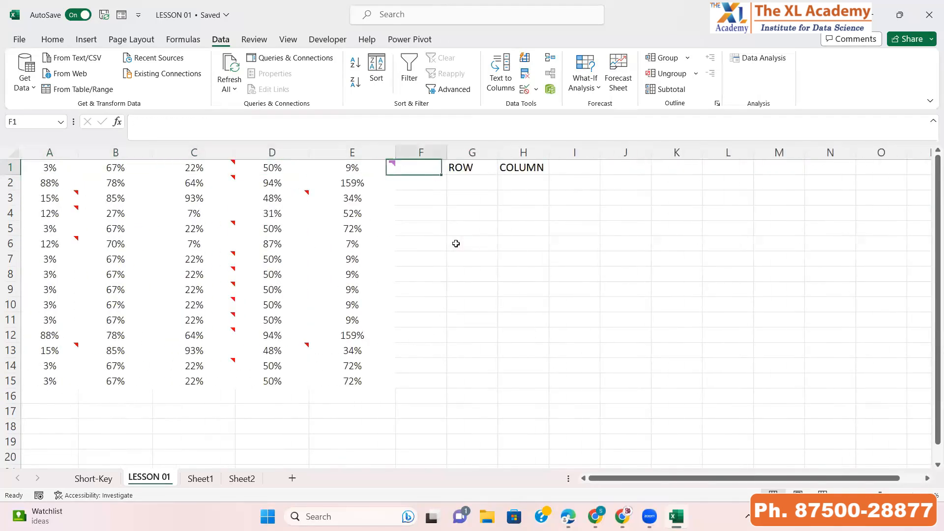
key("Home")
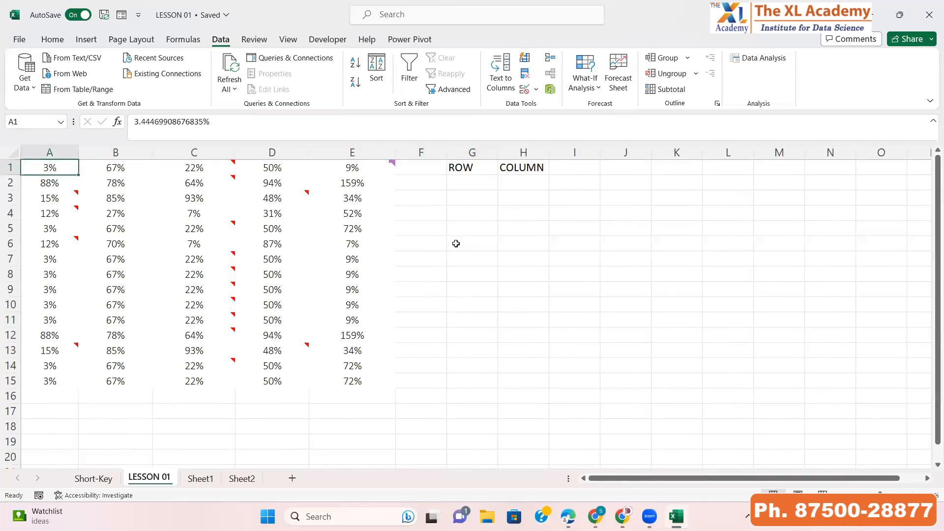
Step: Jump from cell G2 to the sheet's last row to check where the rows end, and return to cell G1
key("Right")
key("Right")
key("Right")
key("Right")
key("Right")
key("Right")
key("Right")
key("Down")
key("Left")
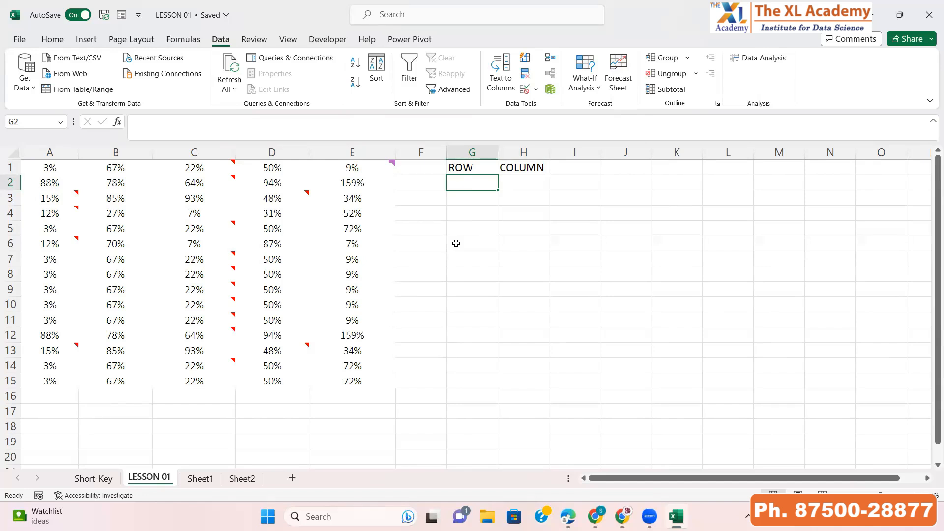
key("XF86AudioRaiseVolume")
key("ctrl+Down")
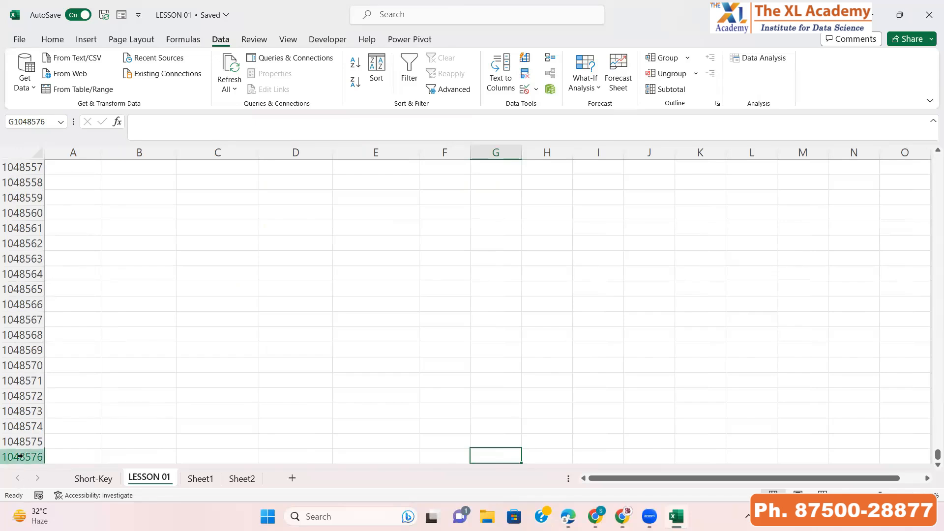
key("ctrl+Up")
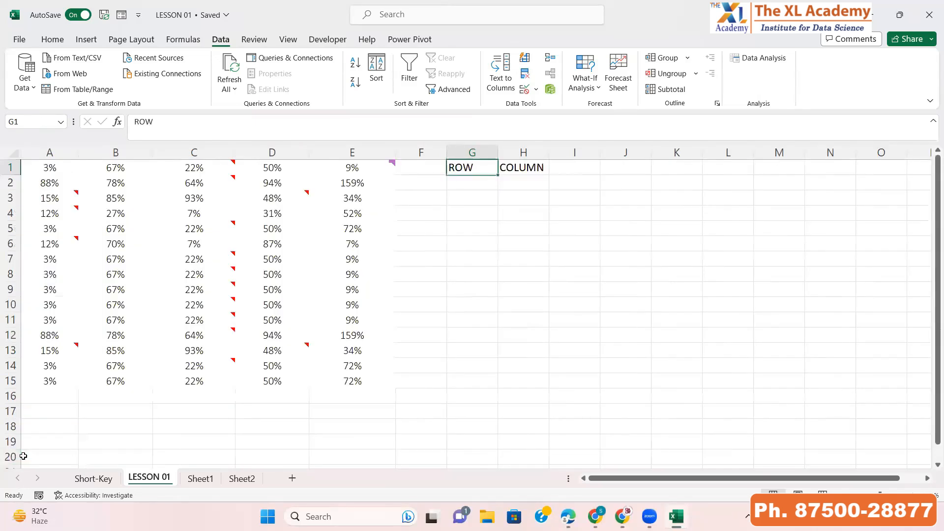
Step: Go to cell A2 and look through the cells of row 2 one by one, ending on G2
key("Down")
key("ctrl+Left")
key("ctrl+Left")
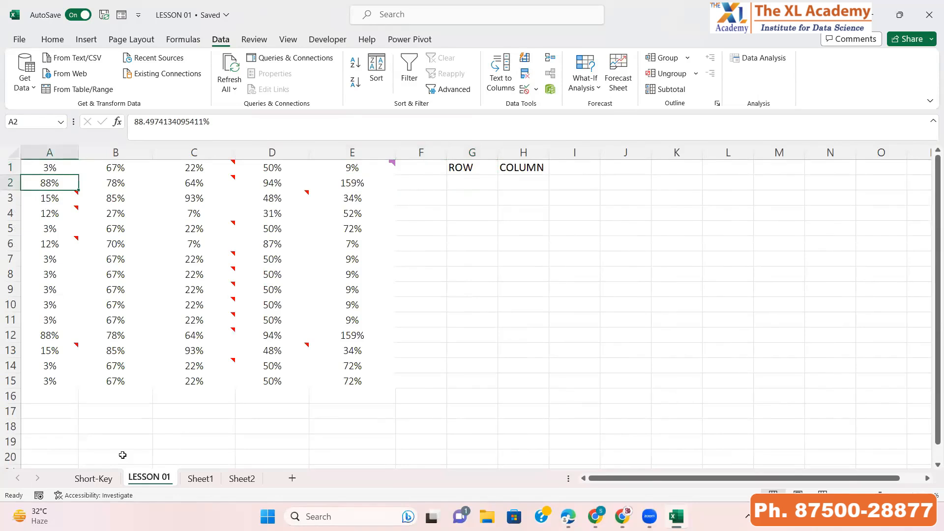
key("Right")
key("Right")
key("Right")
key("Right")
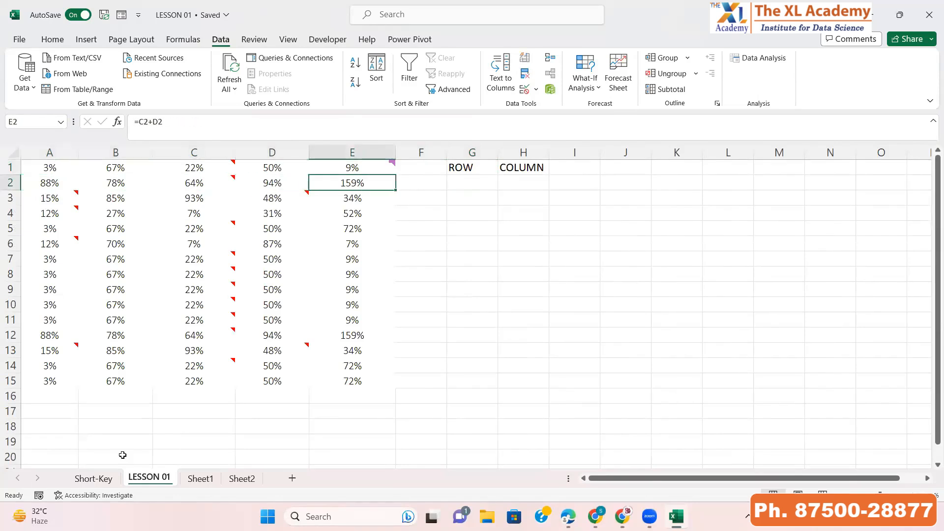
key("Right")
key("Right")
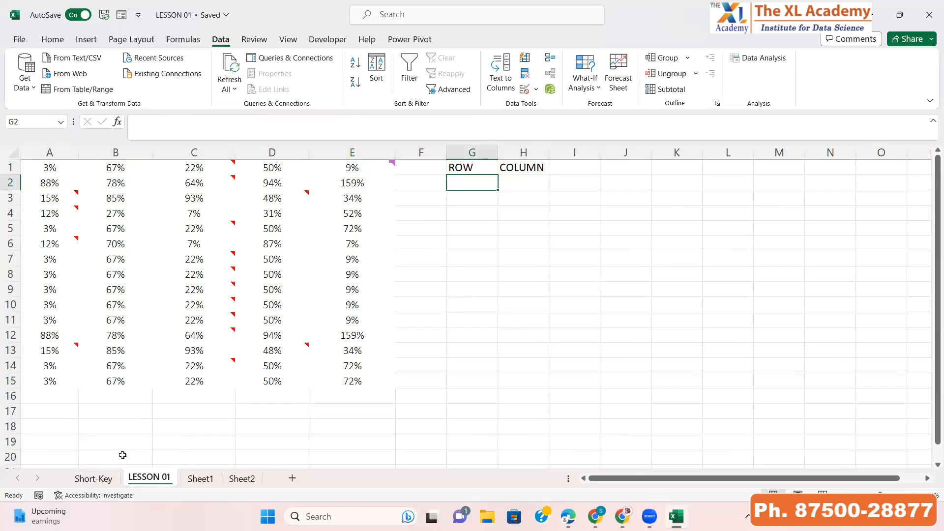
Step: Enter the formula =ROW(G1048576) in cell G2, referencing the last cell of column G
type("=ROW(")
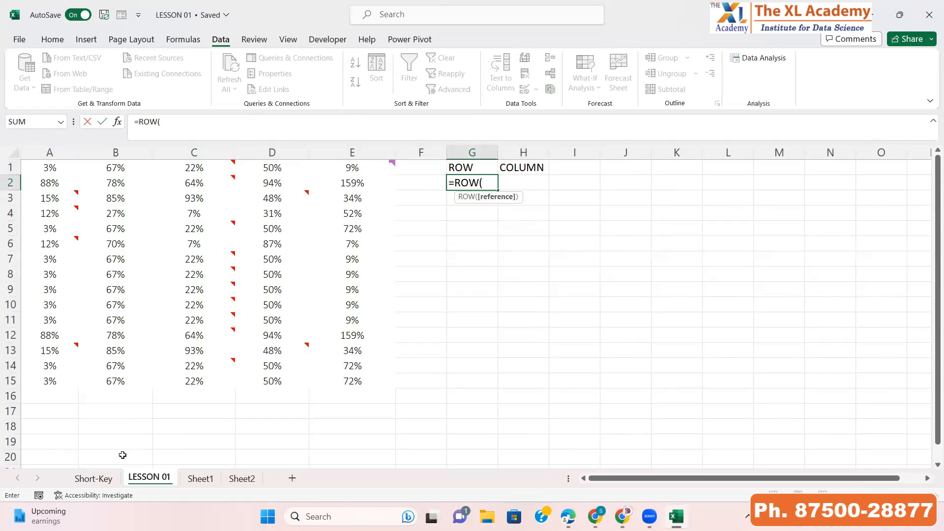
key("ctrl+Down")
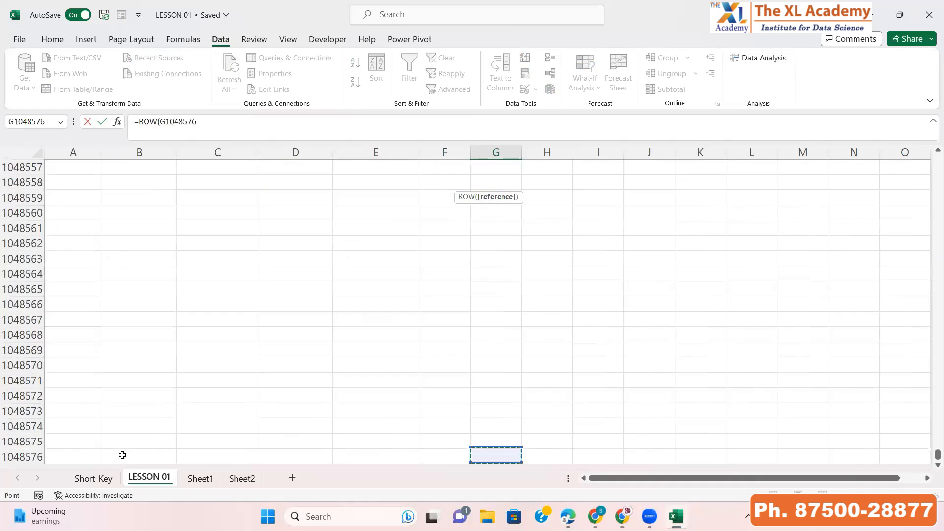
key("Escape")
key("Up")
scroll(122, 455, "up", 1)
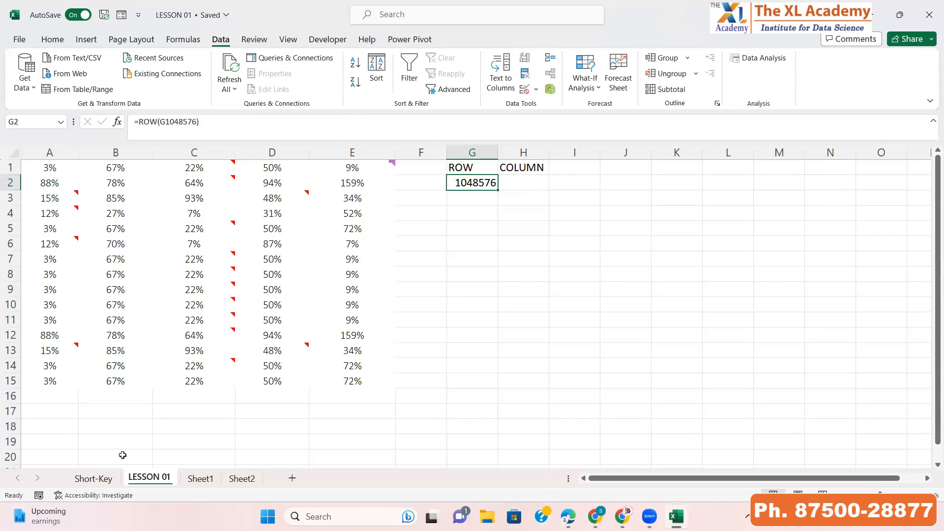
Step: Enter the formula =COLUMN(XFD2) in cell H2, referencing the last cell of row 2
key("Right")
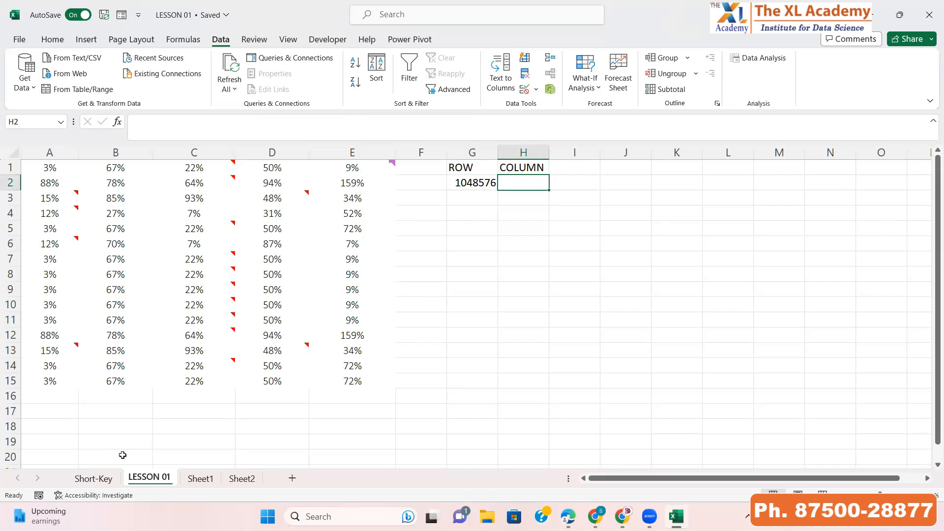
type("=COLUMN(")
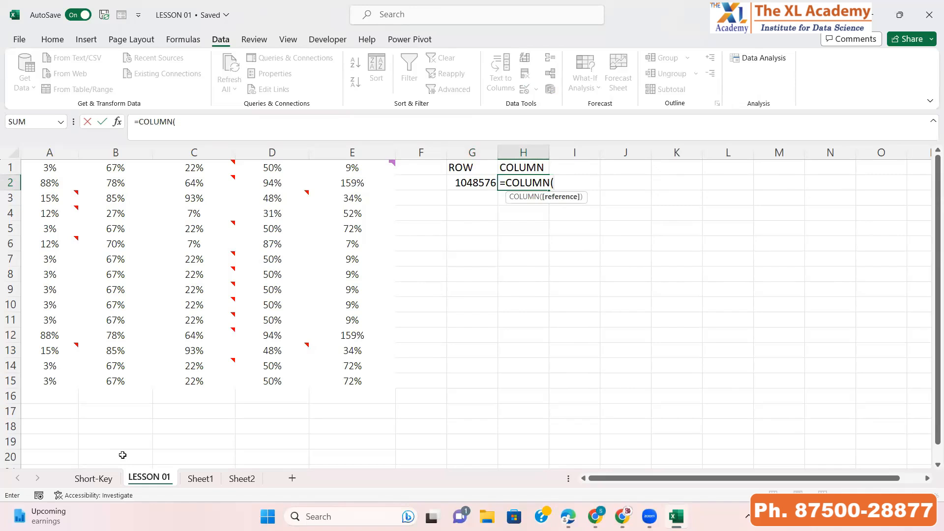
key("ctrl+Right")
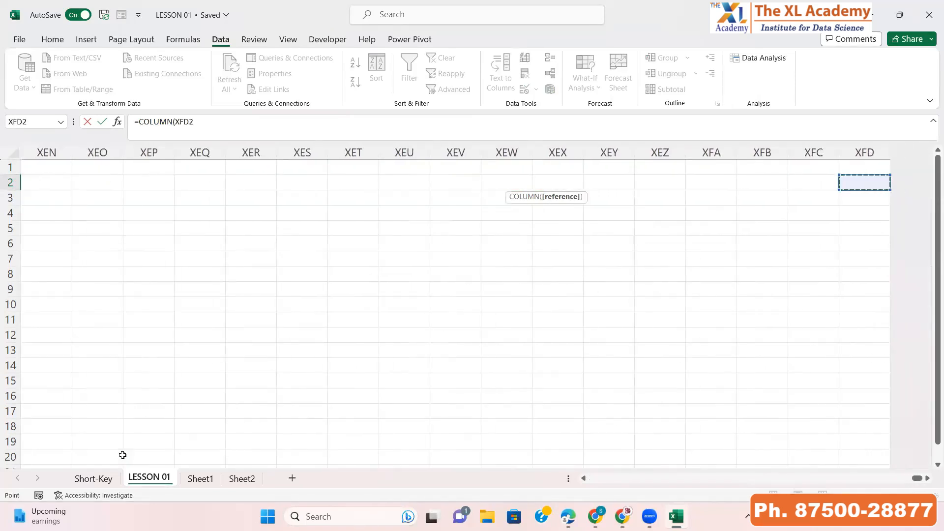
key("ctrl+Return")
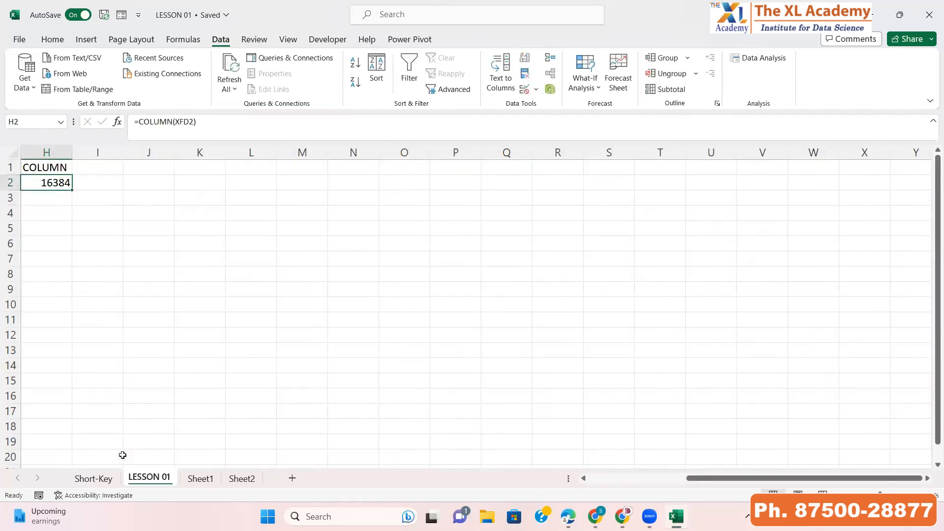
Step: Bring the data columns and both formula results back into view, and return to cell H2
key("Left")
key("Left")
key("Left")
key("Left")
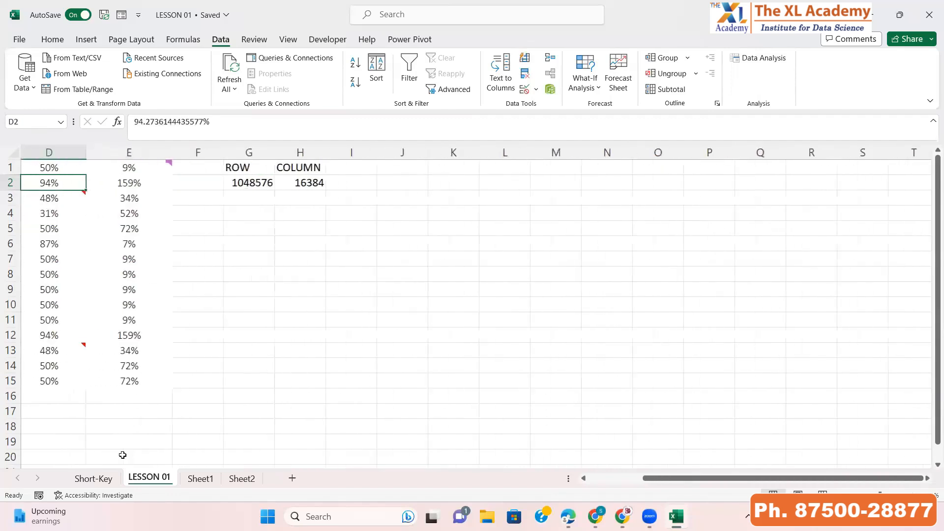
key("Right")
key("Right")
key("Right")
key("Right")
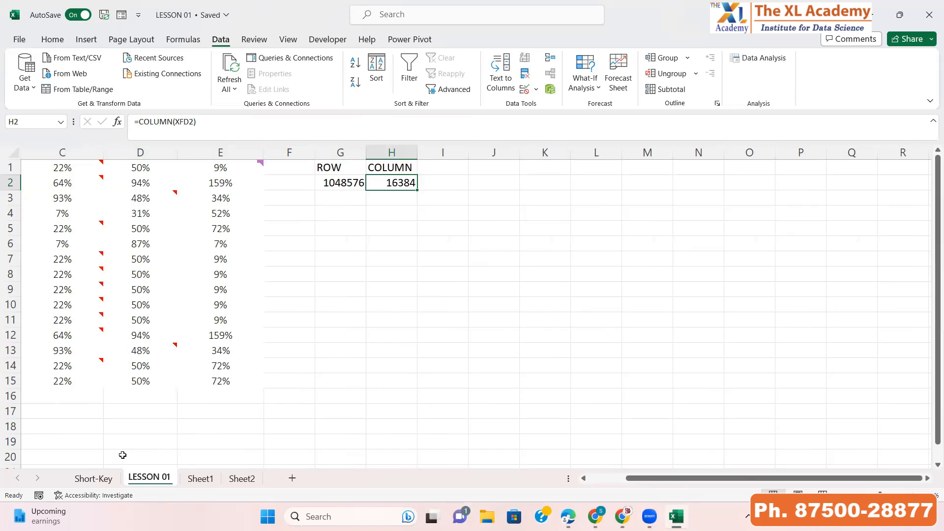
Step: Examine the row number in the reference of the ROW formula in G2, and cancel the edit
key("Left")
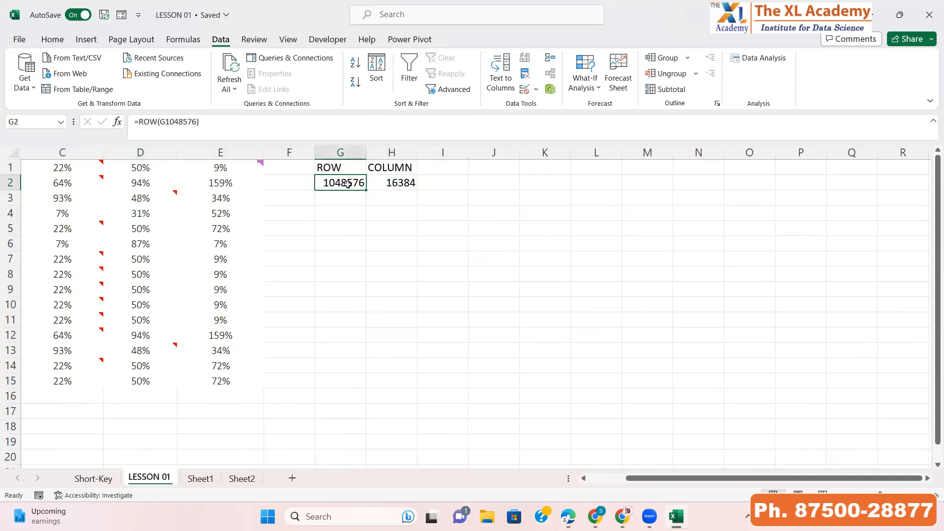
key("Down")
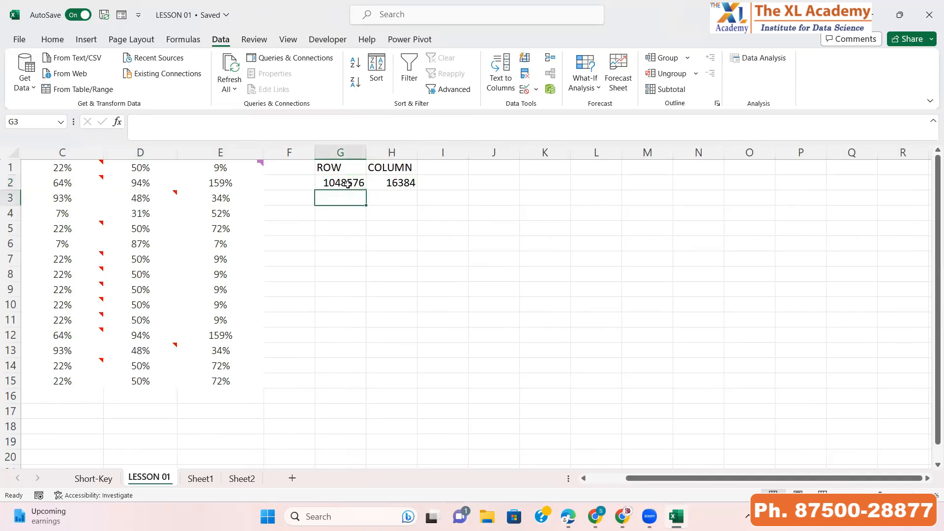
left_click(347, 184)
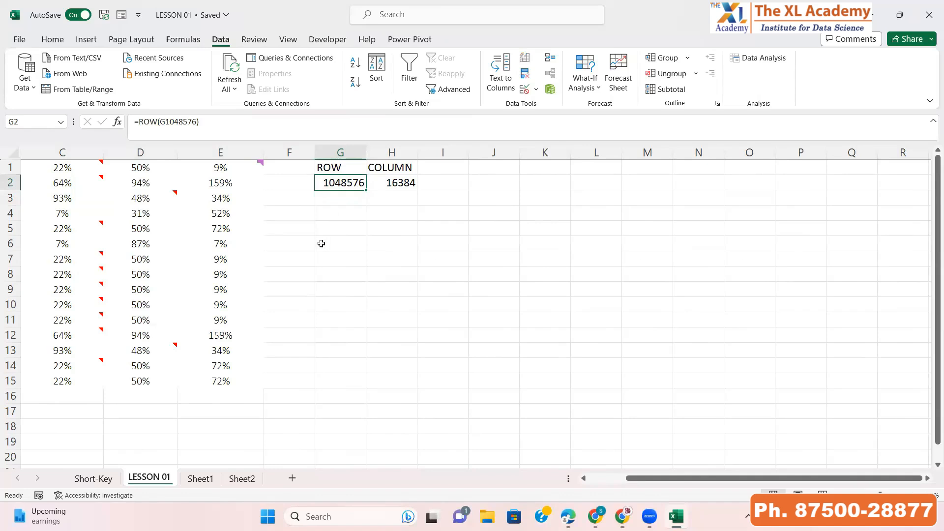
key("F2")
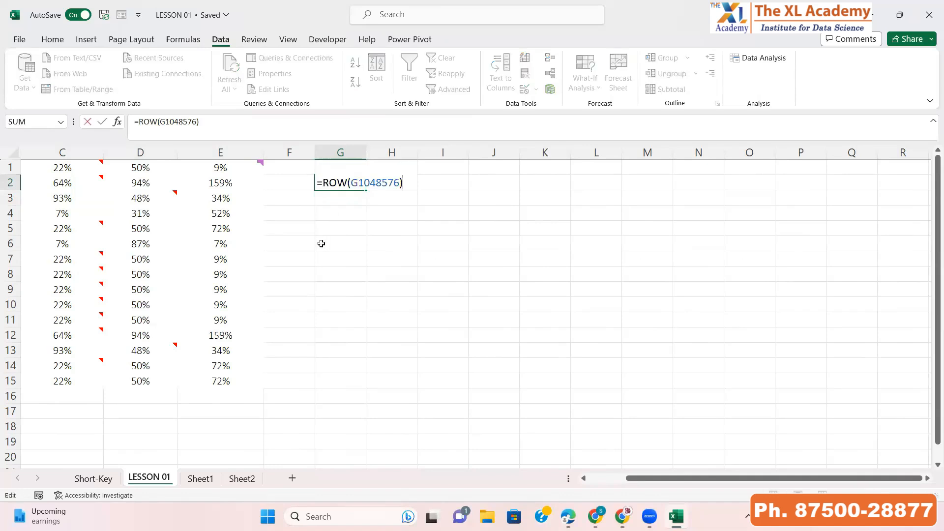
left_click(360, 183)
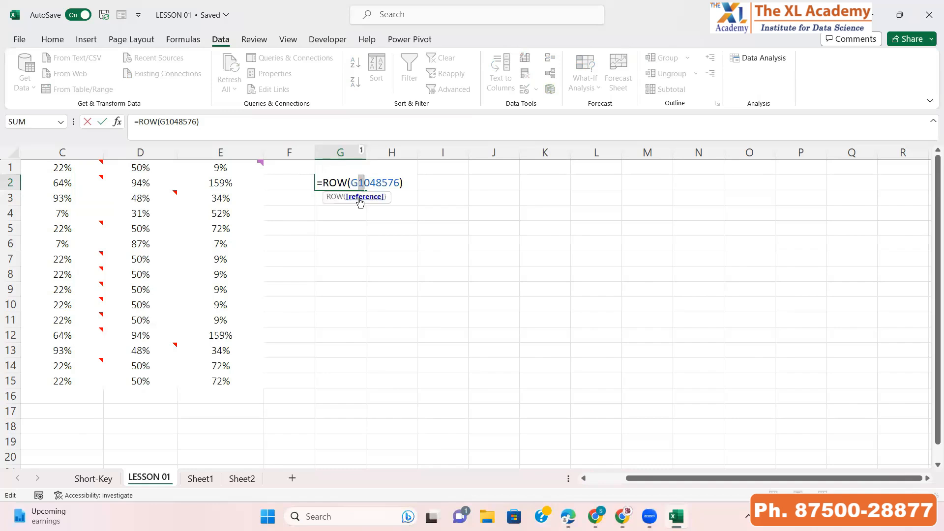
key("Escape")
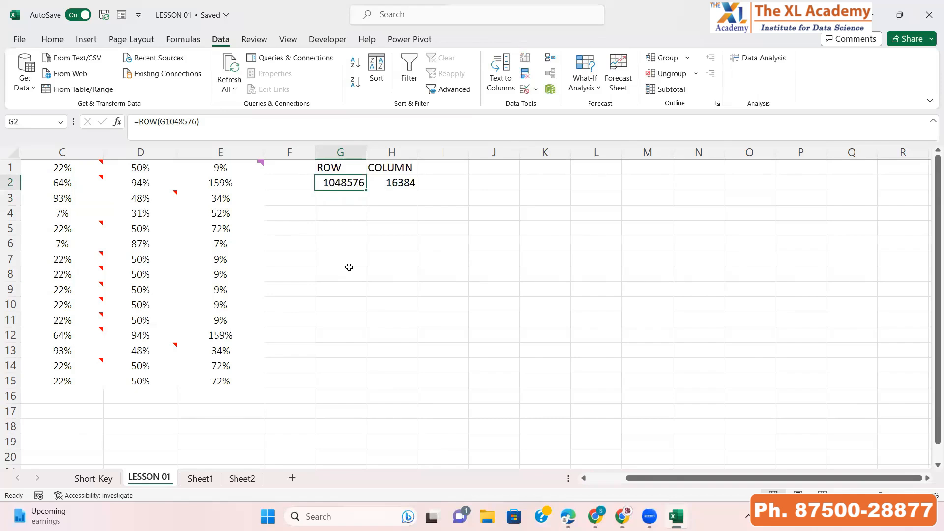
Step: Jump from cell G8 to the last row of column G
left_click(349, 267)
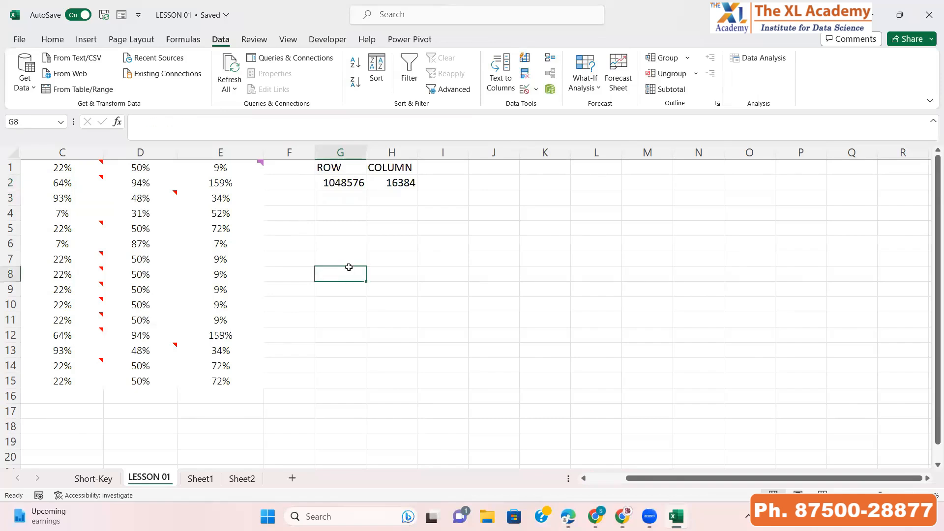
key("ctrl+Down")
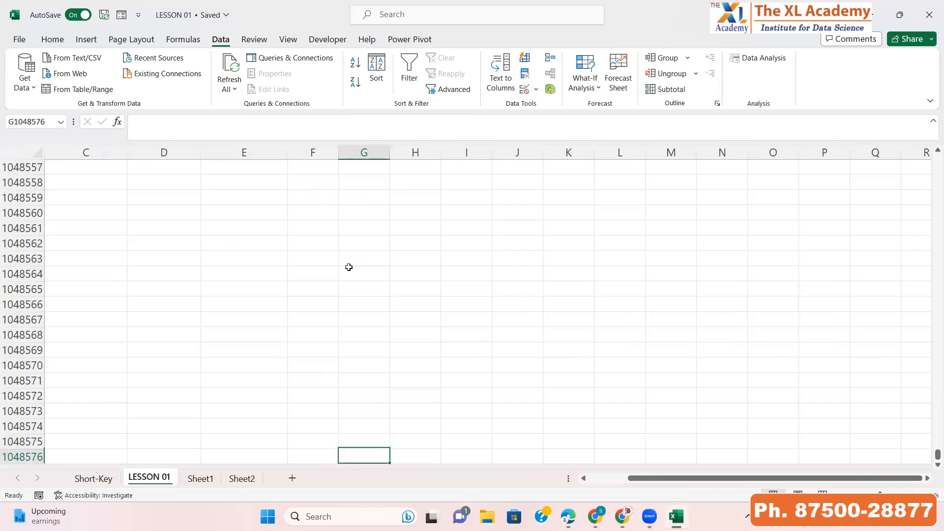
Step: Return to cell G2 and examine the cell reference inside its ROW formula
key("ctrl+Up")
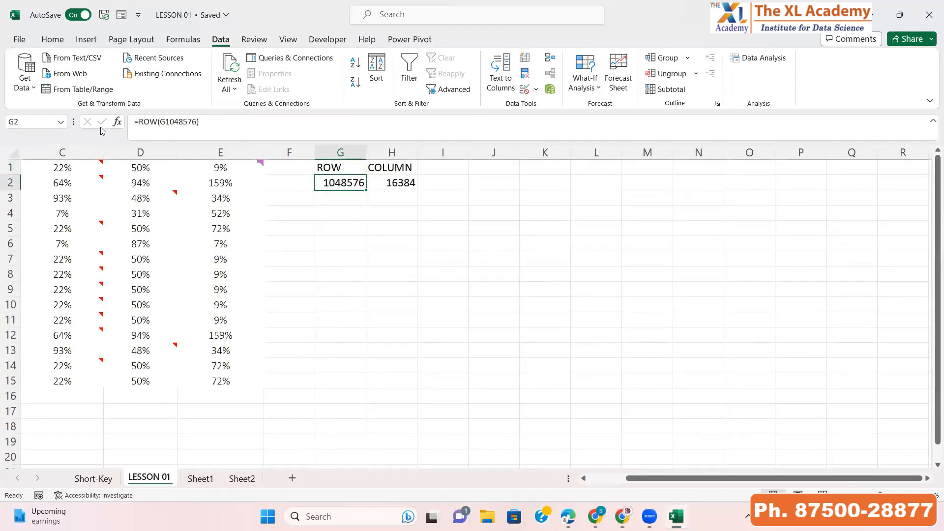
left_click(173, 128)
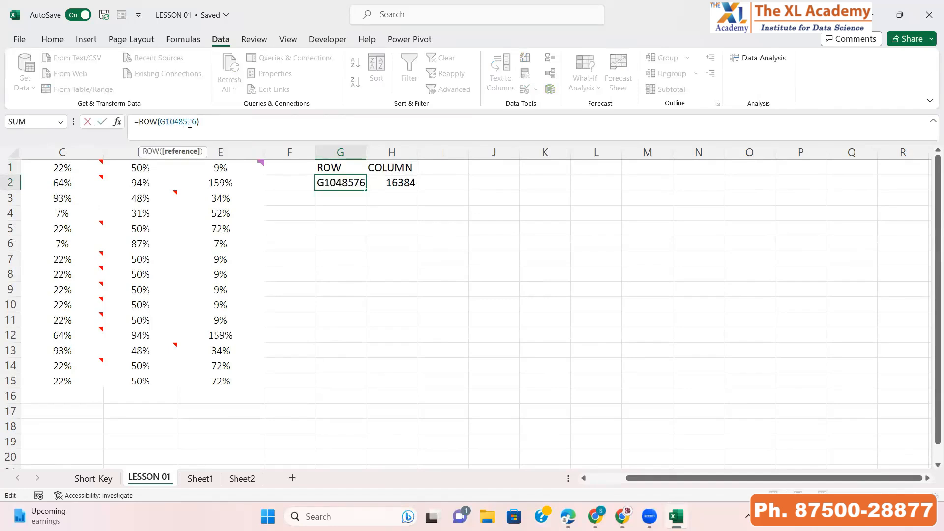
left_click(350, 190)
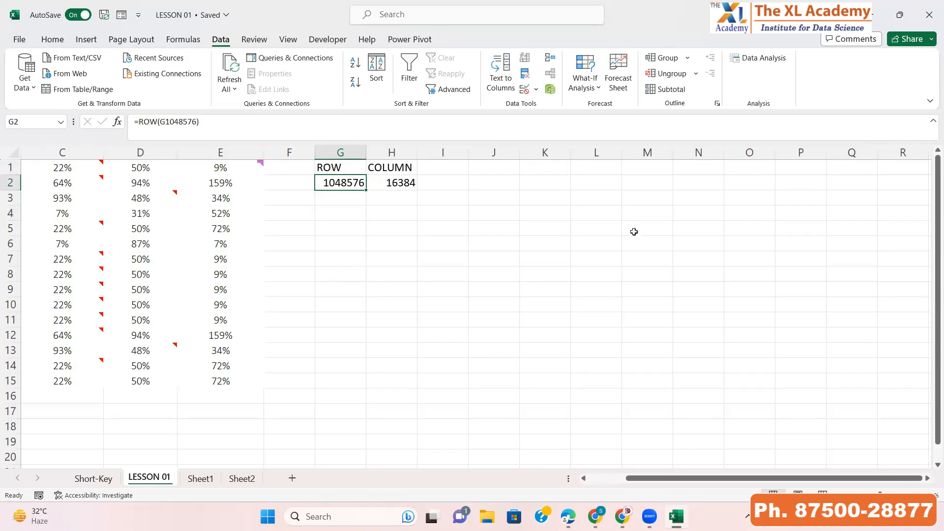
Step: Enter the formula =ROW(I1048576) in cell I1048575, referencing the last cell of column I
left_click(510, 189)
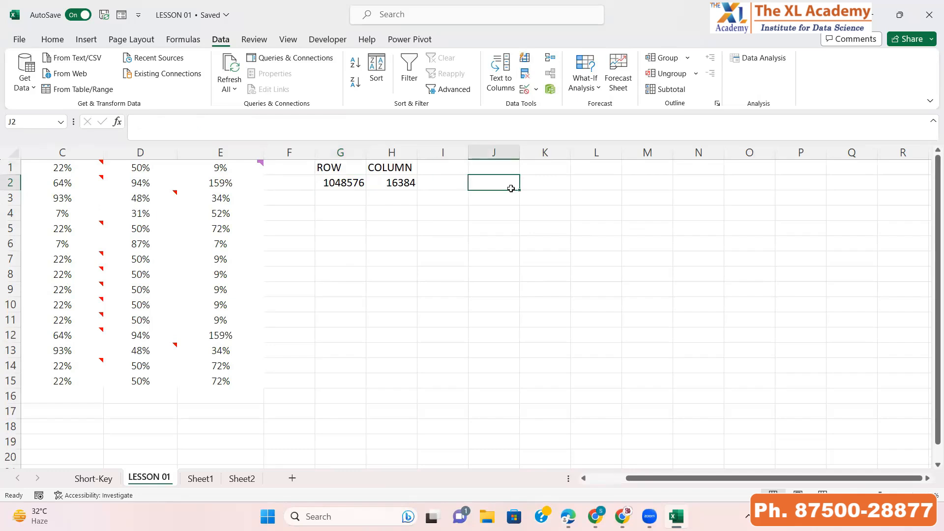
key("ctrl+Down")
key("Left")
key("Up")
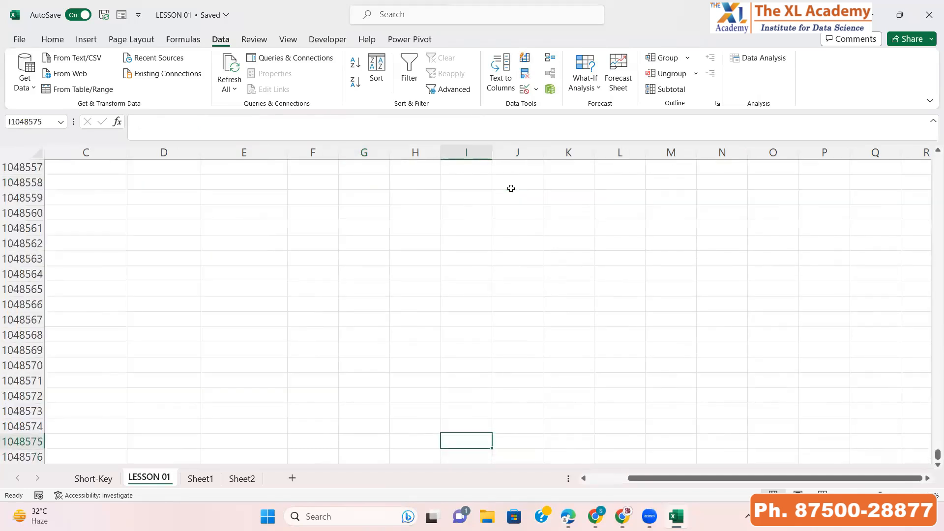
type("=ROW(")
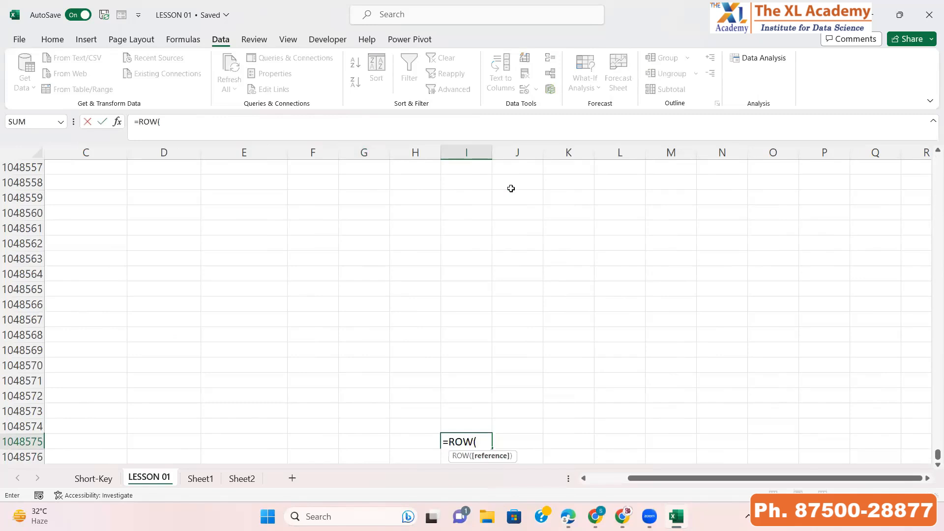
key("Down")
key("Return")
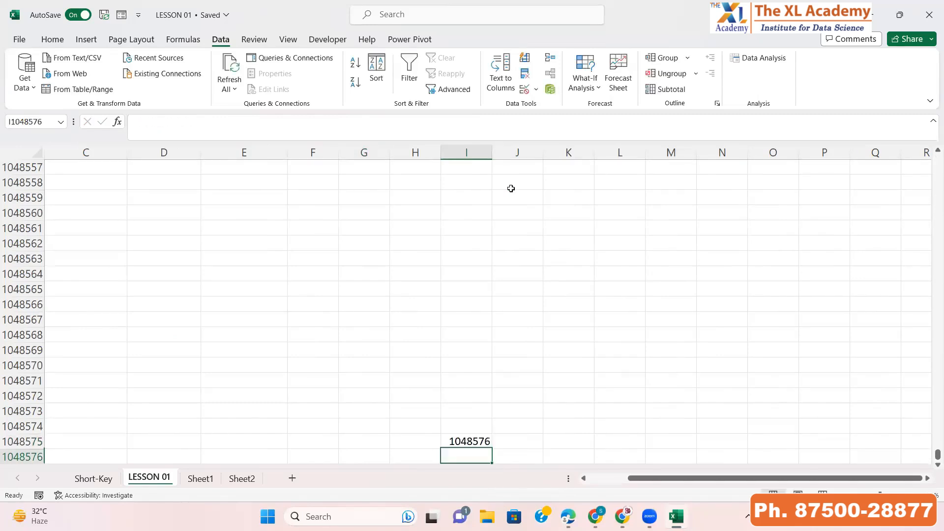
Step: Compare the ROW formula in I1048575 with the last cell below it, and return to cell H1
key("Up")
key("Down")
key("Up")
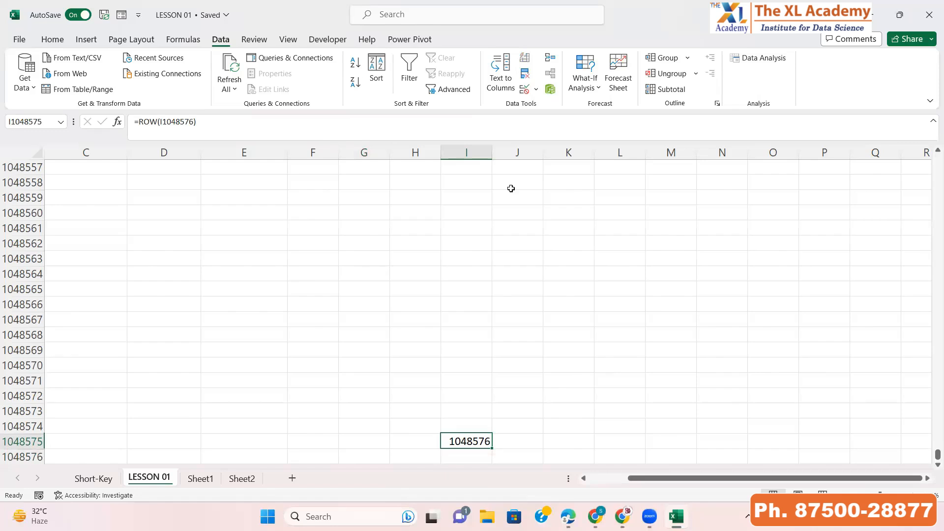
key("Down")
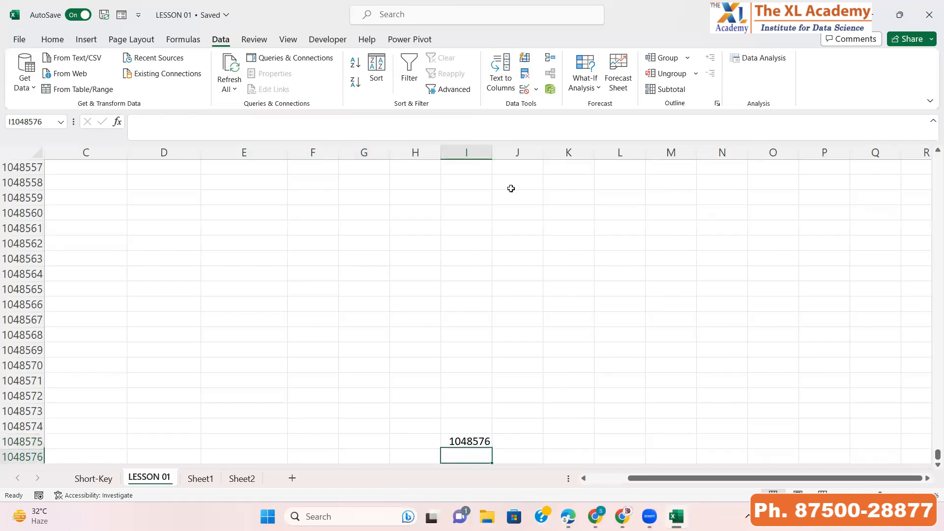
key("Up")
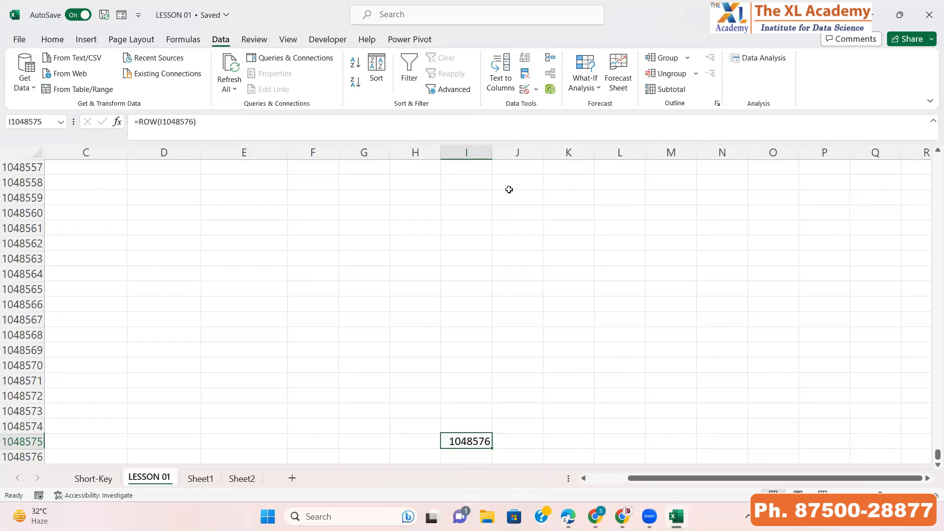
key("ctrl+Up")
key("Left")
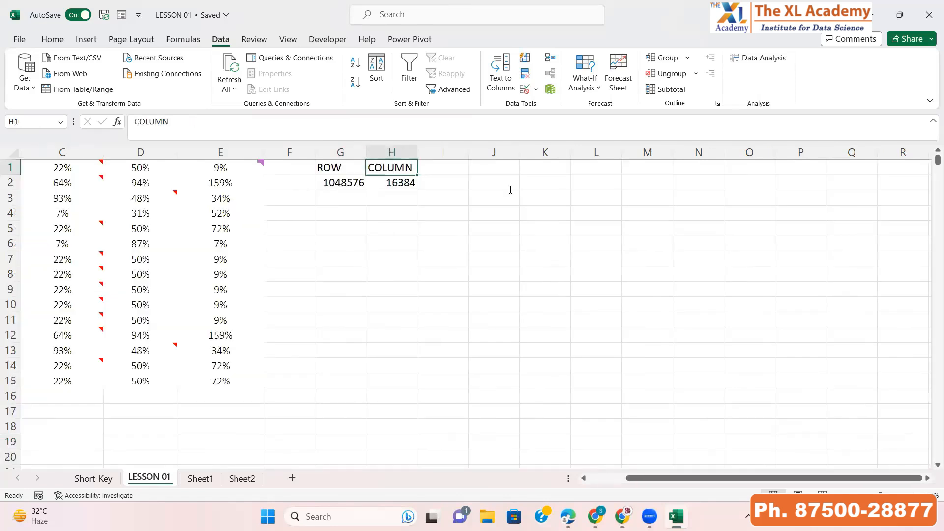
Step: Move the active cell through the cells around the ROW and COLUMN results, ending on cell G4
key("alt+Tab")
key("alt+Tab")
left_click(343, 210)
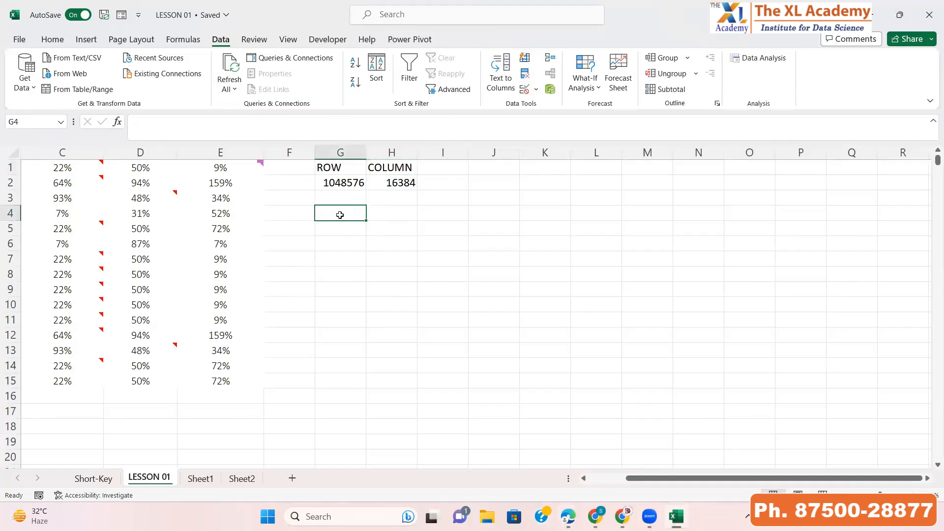
key("Left")
key("Right")
key("Right")
key("Right")
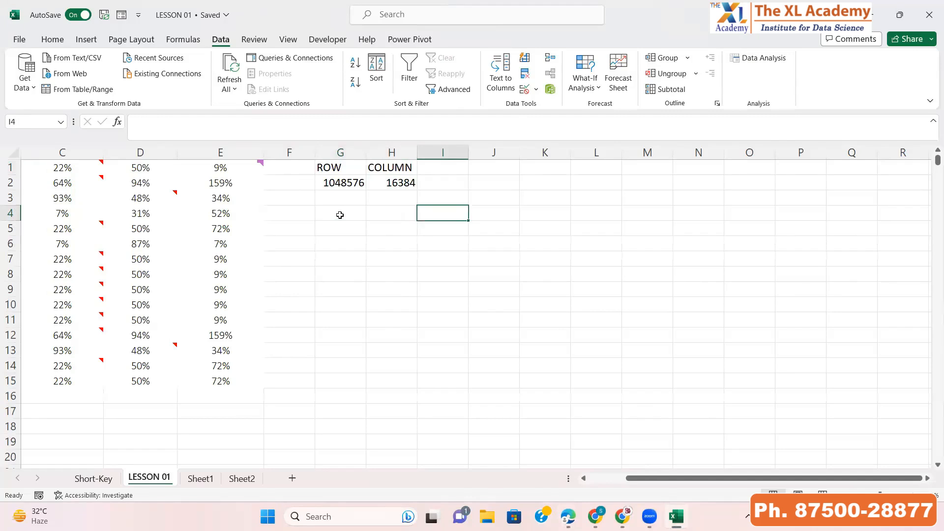
key("Left")
key("Left")
key("Left")
key("Left")
key("Left")
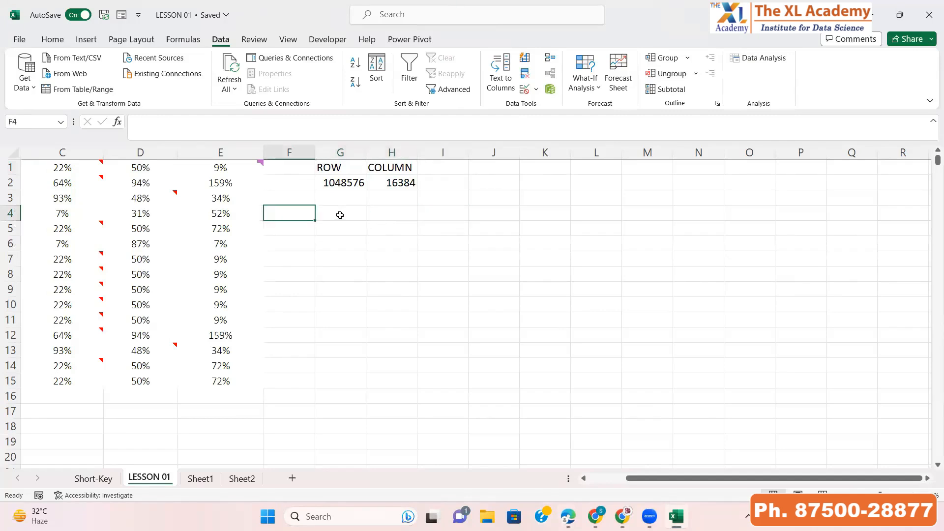
key("Up")
key("Up")
key("Up")
key("Right")
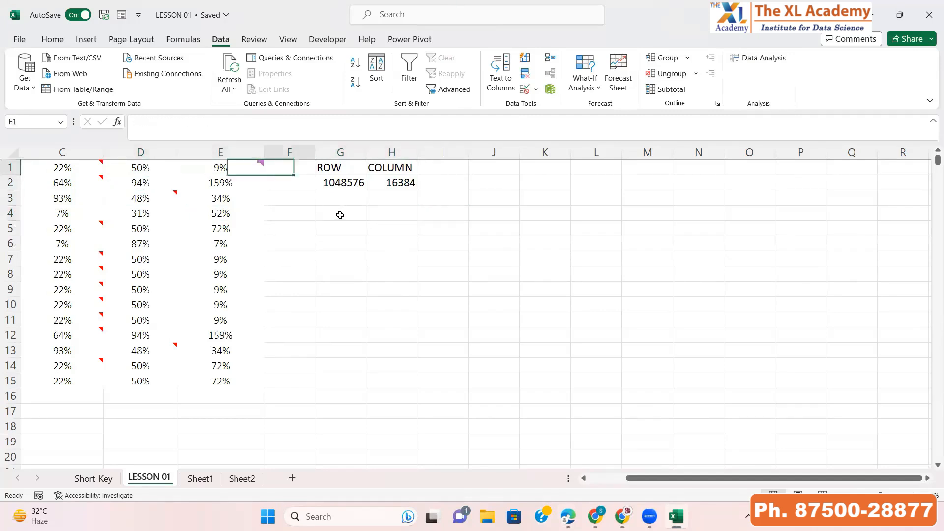
key("Right")
key("Right")
key("Down")
key("Down")
key("Down")
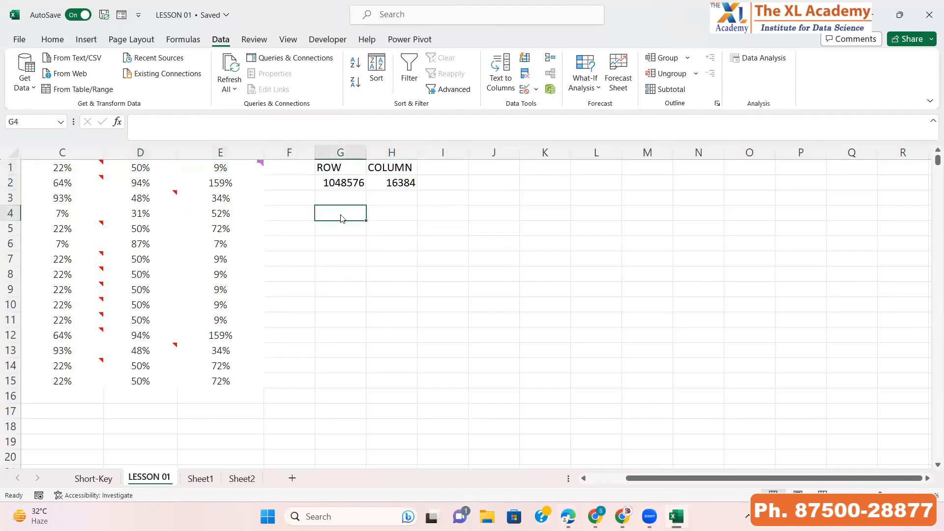
Step: Switch to the Advance Excel contents PDF, check the Day 1 topic on cell addresses, and return to the workbook
key("alt+Tab")
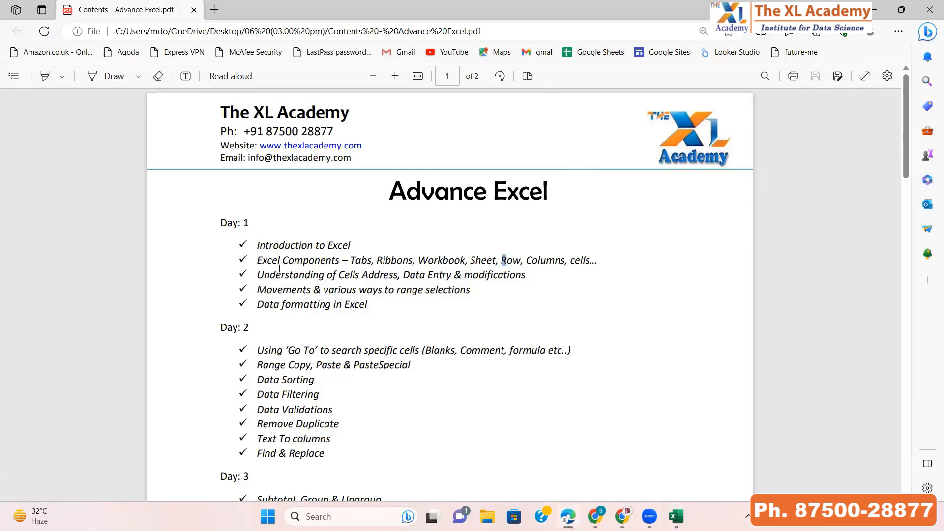
left_click(285, 277)
key("alt+Tab")
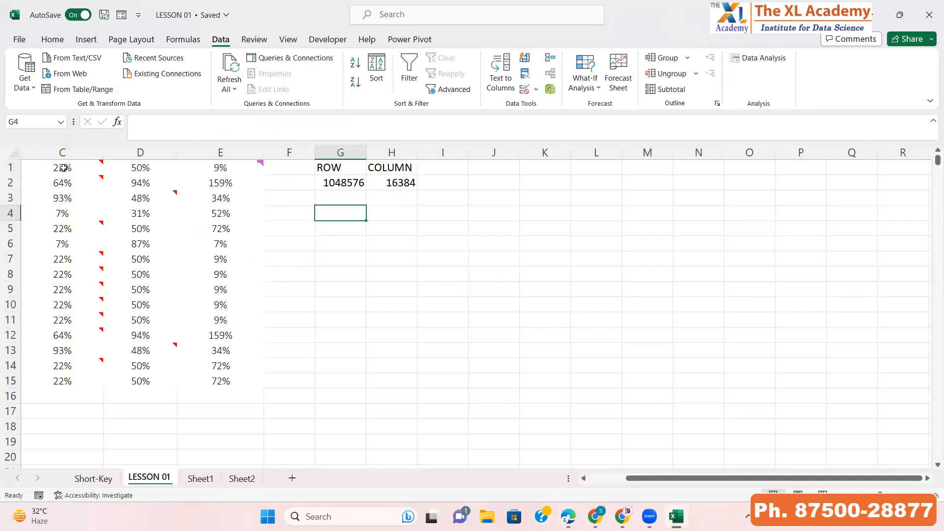
Step: Examine the cell addresses of C1 and G4 by selecting each cell in turn
left_click(63, 168)
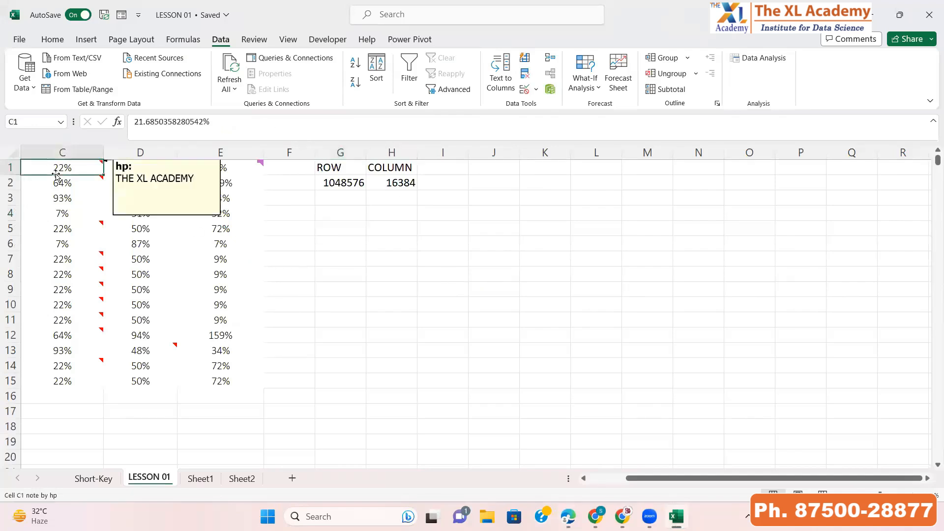
left_click(341, 202)
left_click(341, 214)
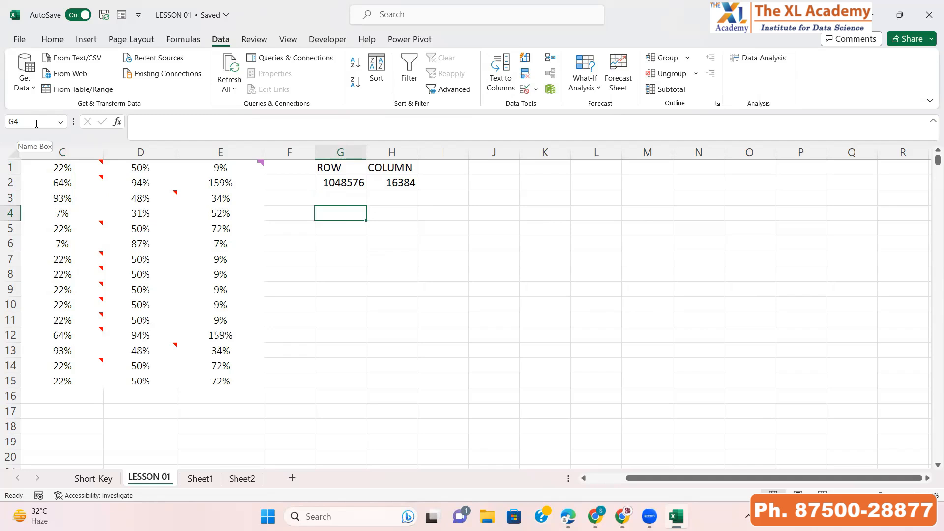
Step: Compare the underlying contents of cells G2, E2, J3 and G1, and return to cell G2
left_click(336, 179)
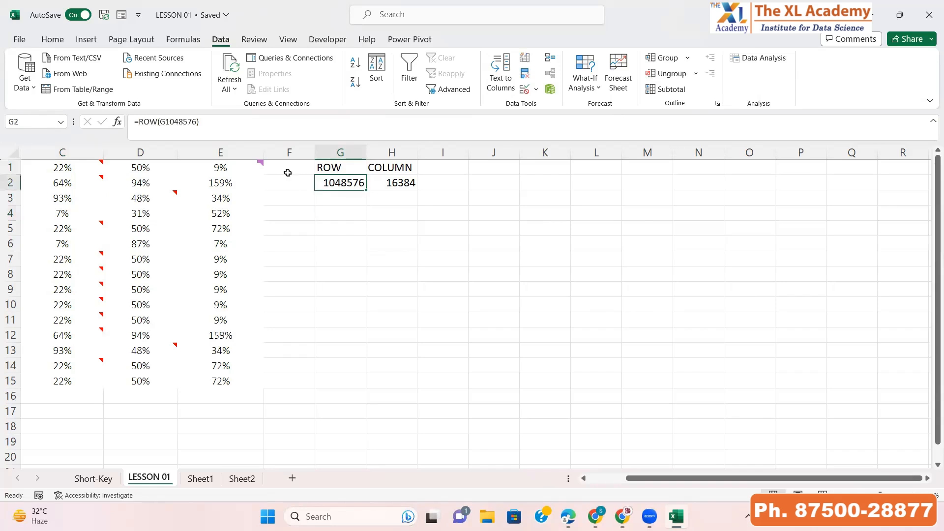
left_click(228, 181)
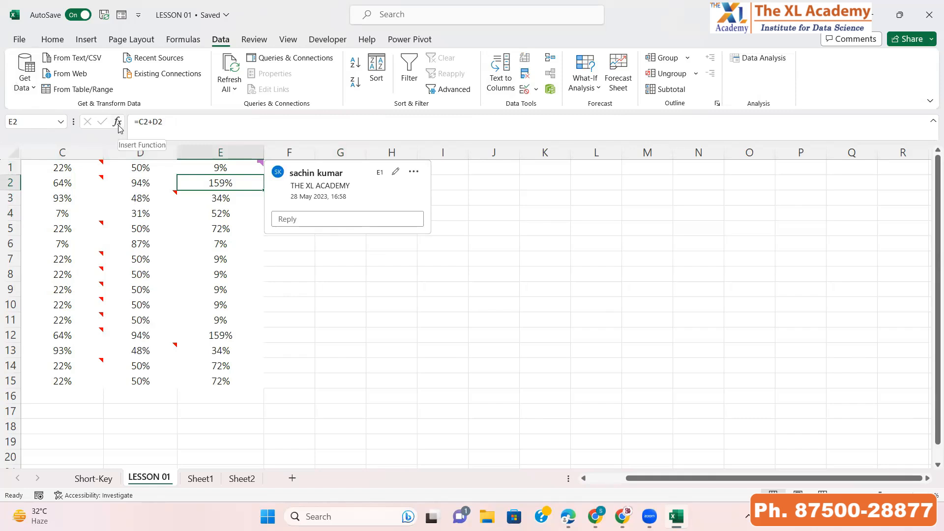
left_click(495, 202)
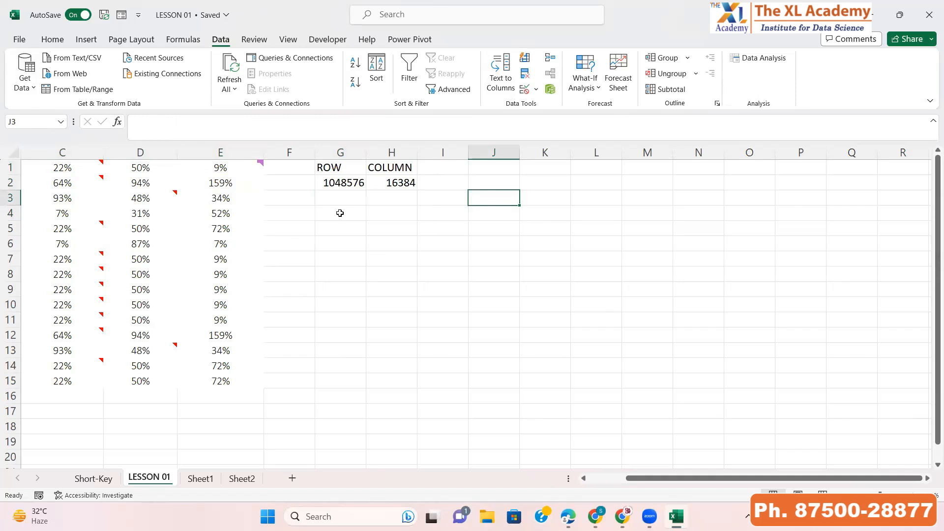
left_click(327, 167)
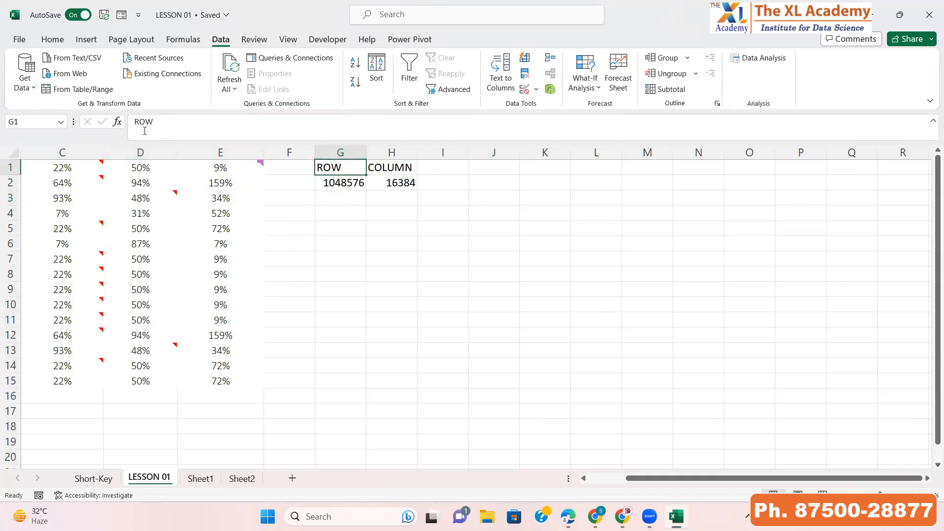
left_click(350, 185)
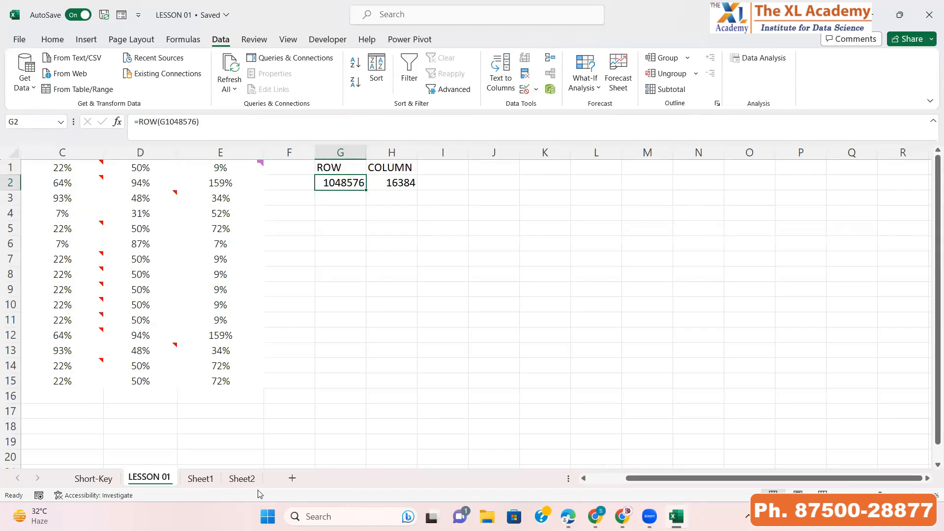
Step: Consult the Advance Excel contents PDF, and enter the text THE XL ACADEMY in cell G5 of the workbook
key("alt+Tab")
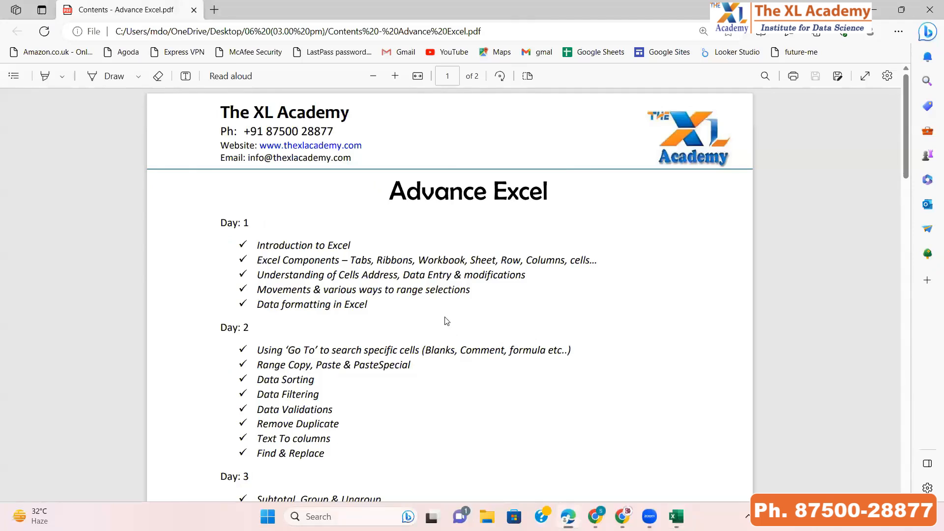
key("alt+Tab")
left_click(353, 231)
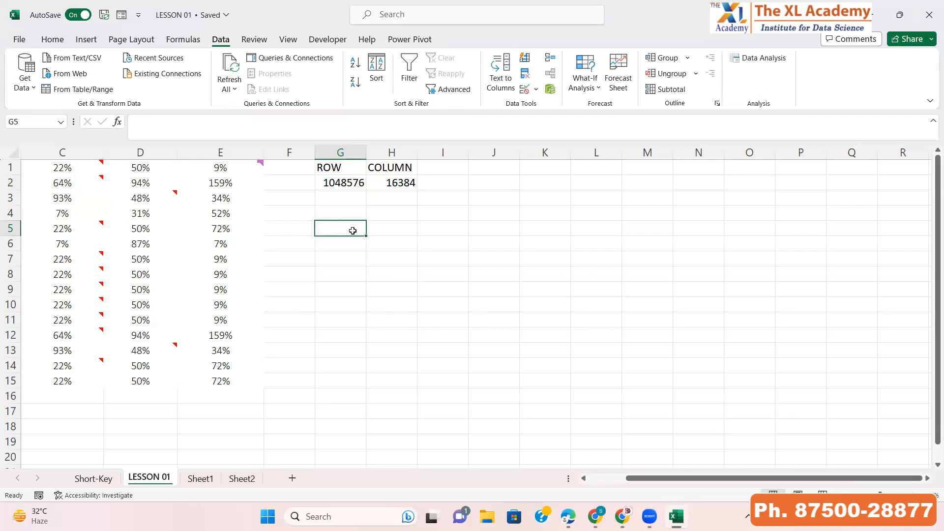
type("THE XX")
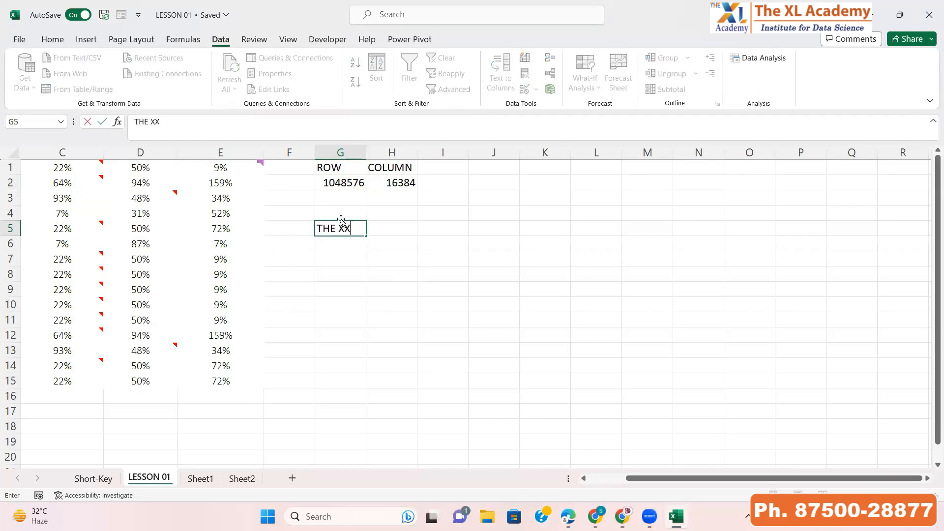
key("BackSpace")
type("L ACDEM")
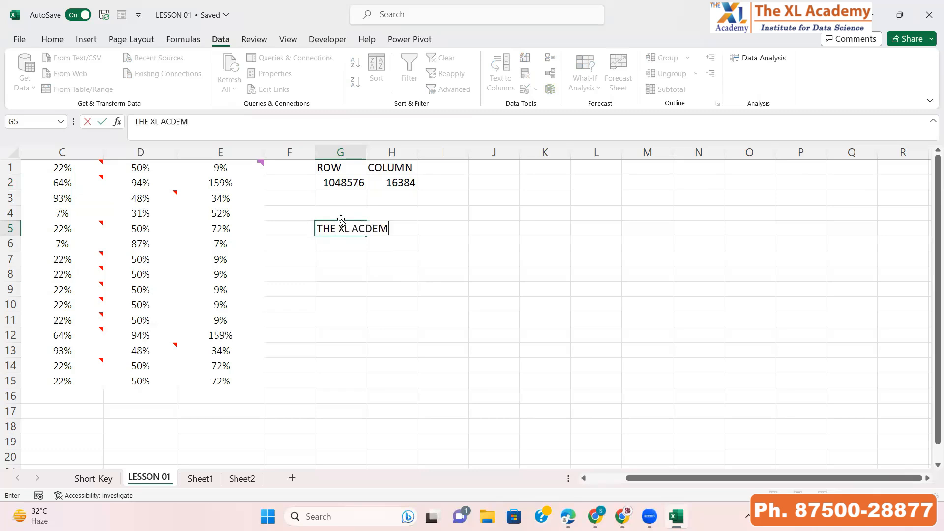
key("BackSpace")
key("BackSpace")
key("BackSpace")
type("E")
key("BackSpace")
type("ADEMY")
key("Return")
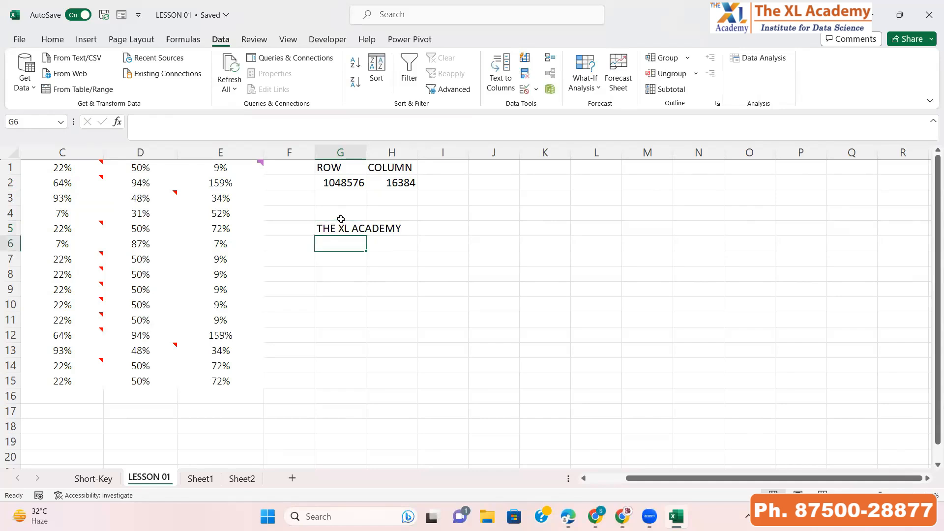
Step: Overwrite the text in cell G5 with NEW, and undo the replacement
left_click(341, 222)
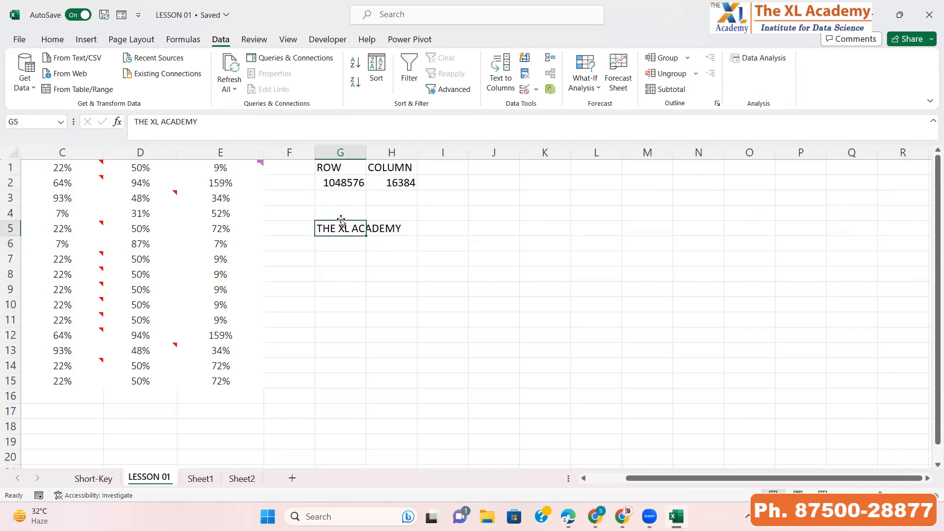
type("NEW")
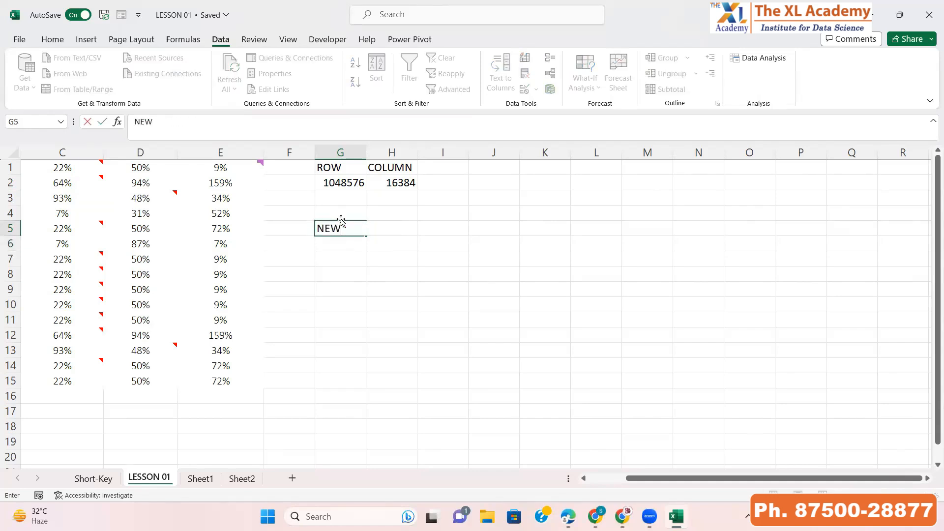
key("Return")
left_click(341, 221)
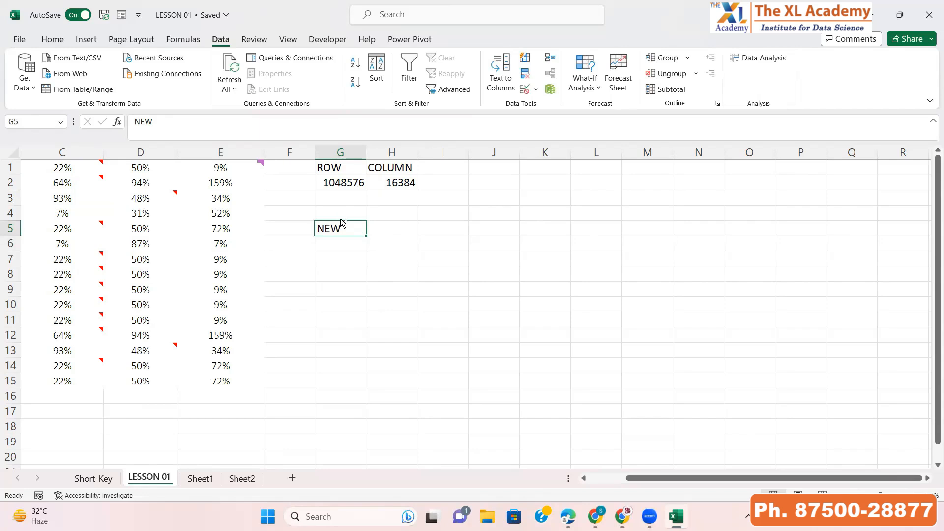
key("ctrl+z")
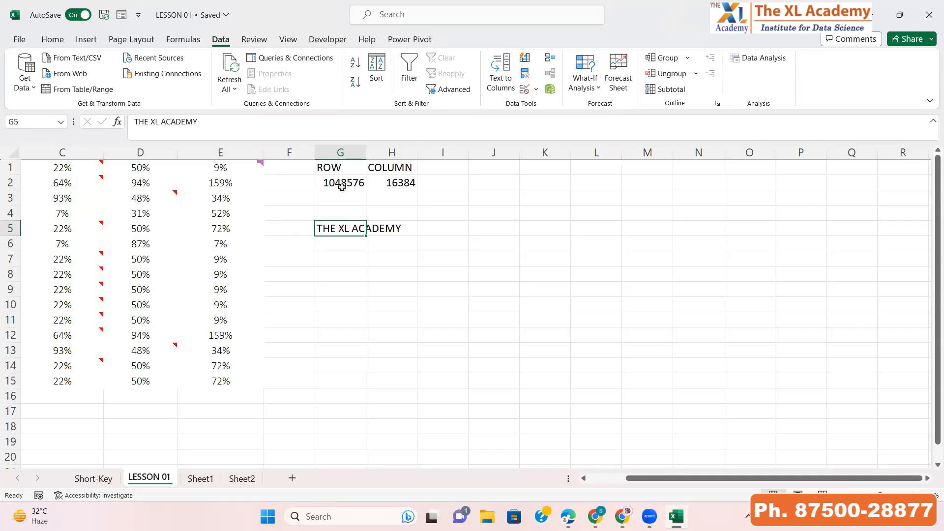
Step: Append the word NEW to the end of the existing text in cell G5
double_click(355, 231)
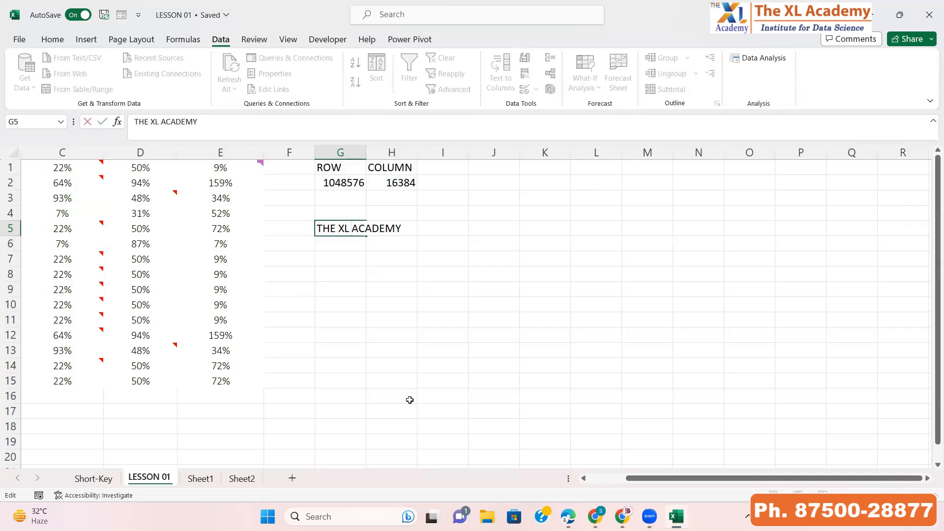
type("NEW")
key("Return")
key("Up")
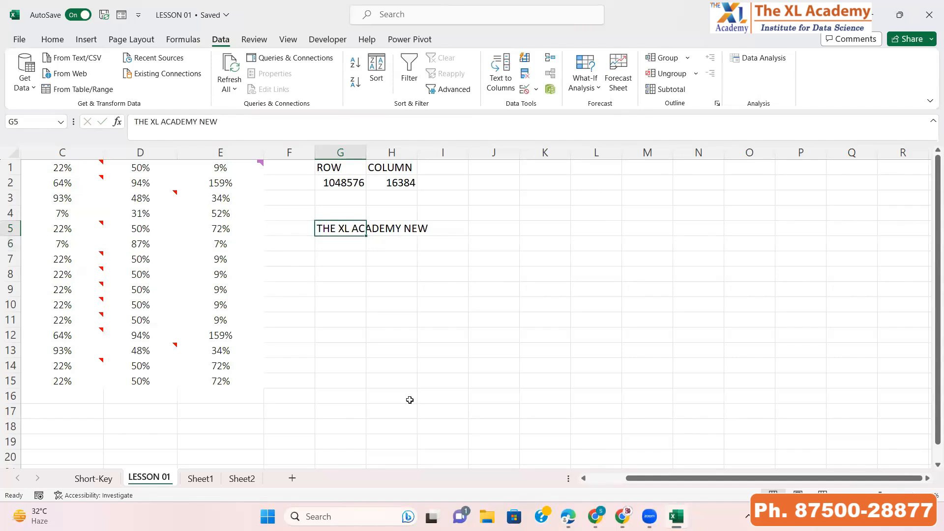
Step: Extend the text in cell G5 with BATCH so it reads THE XL ACADEMY NEW BATCH
key("F2")
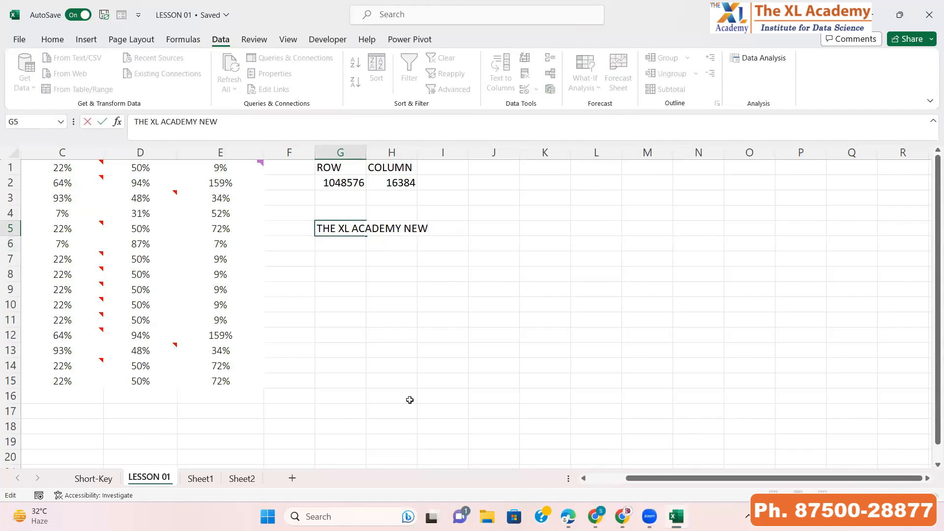
type("BATCH")
key("Return")
key("Up")
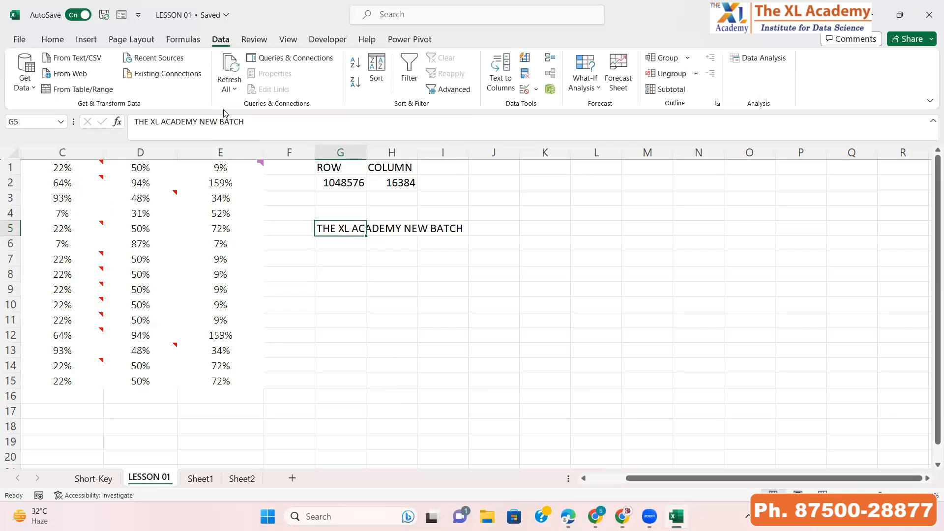
Step: Add TODAY to the end of cell G5's text through the formula bar, making it THE XL ACADEMY NEW BATCH TODAY
left_click(262, 126)
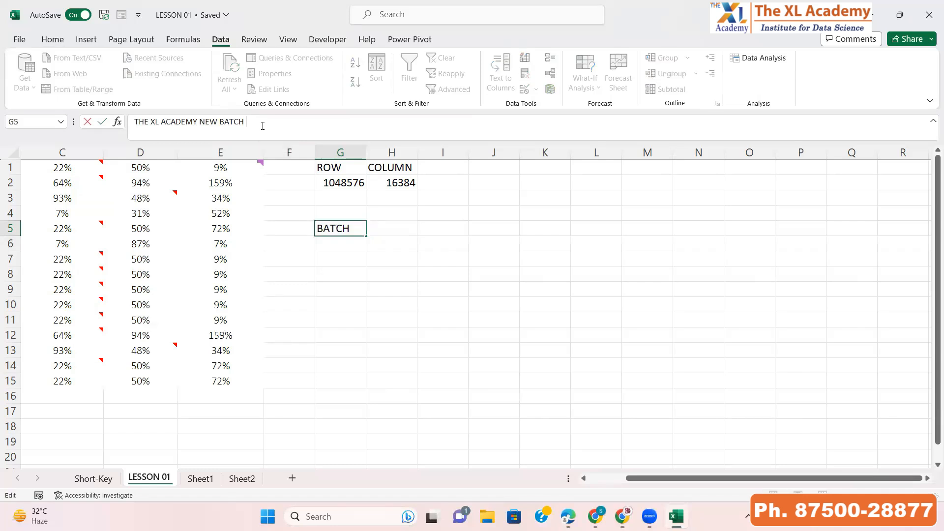
type("TODAY")
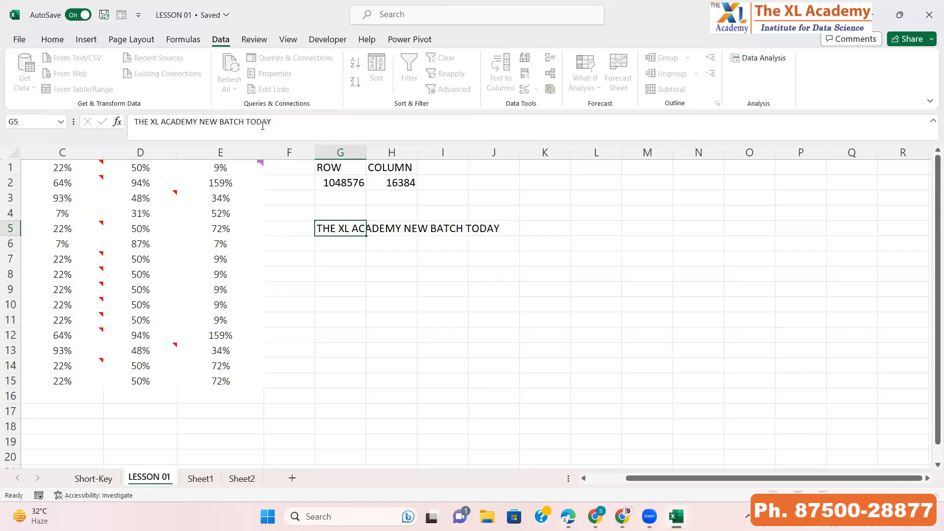
key("ctrl+Return")
left_click(302, 121)
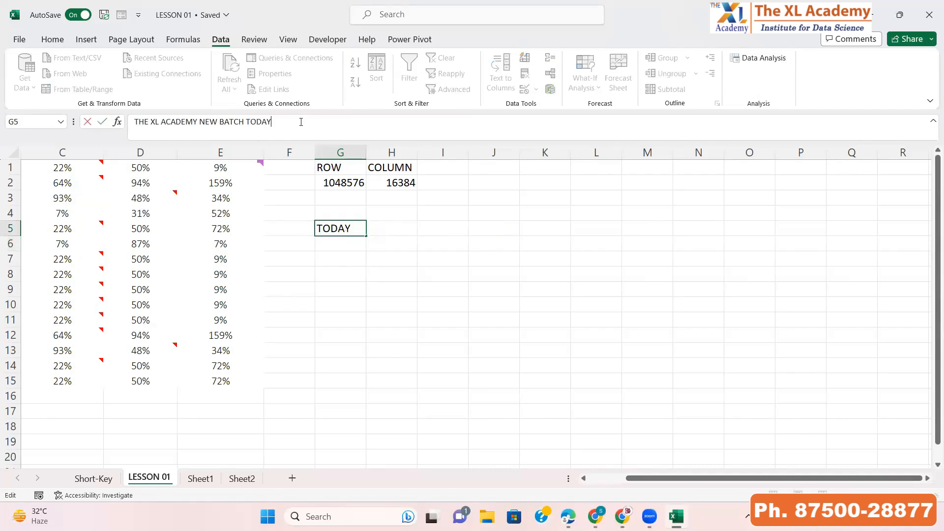
key("Return")
key("Up")
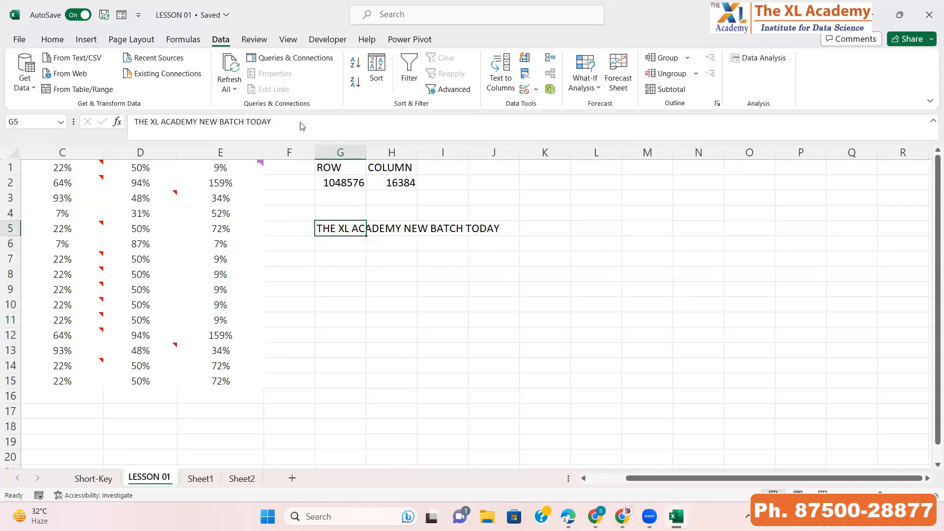
Step: Consult the Advance Excel contents PDF and the shortcut list on the Short-Key sheet, and return to cell A1 of LESSON 01
key("alt+Tab")
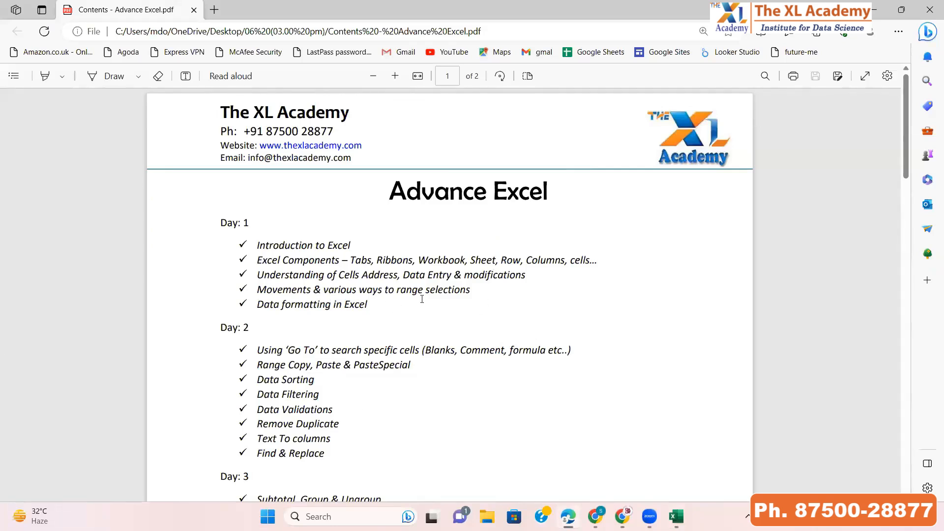
key("alt+Tab")
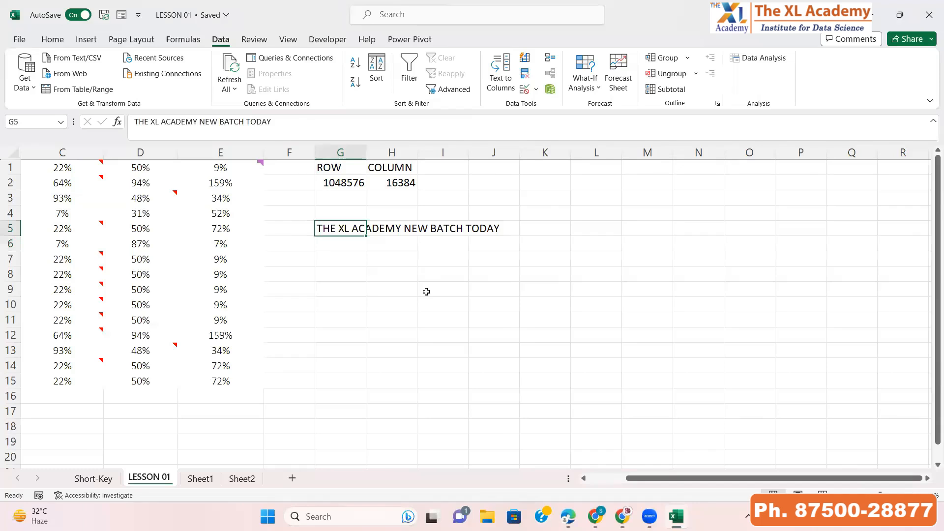
key("ctrl+Home")
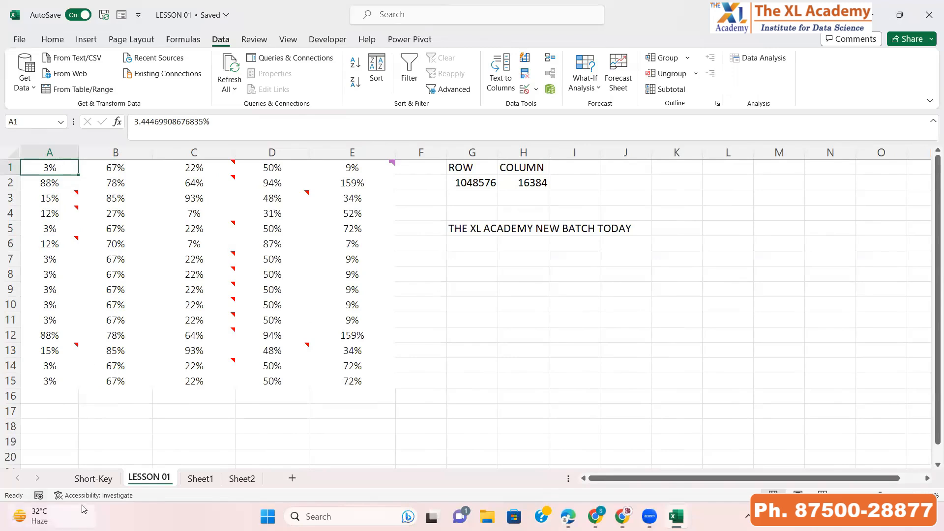
left_click(89, 480)
left_click(78, 248)
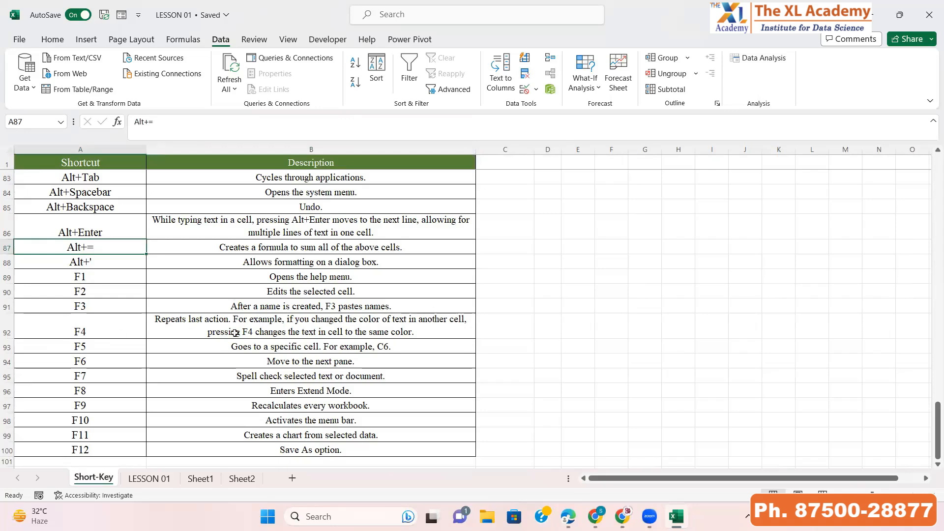
left_click(137, 481)
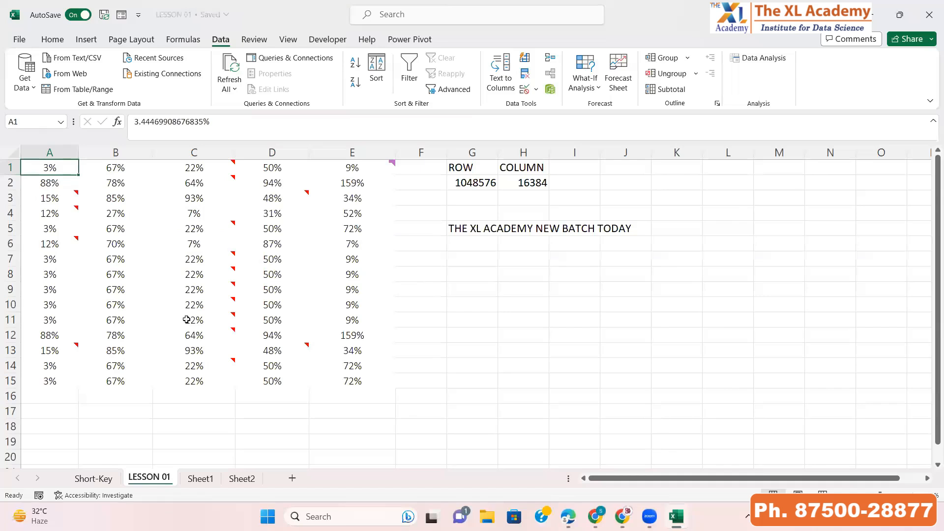
Step: Jump repeatedly around the corner cells A1, A15, E15 and E1 of the percentage data block, ending at A1
key("ctrl+Down")
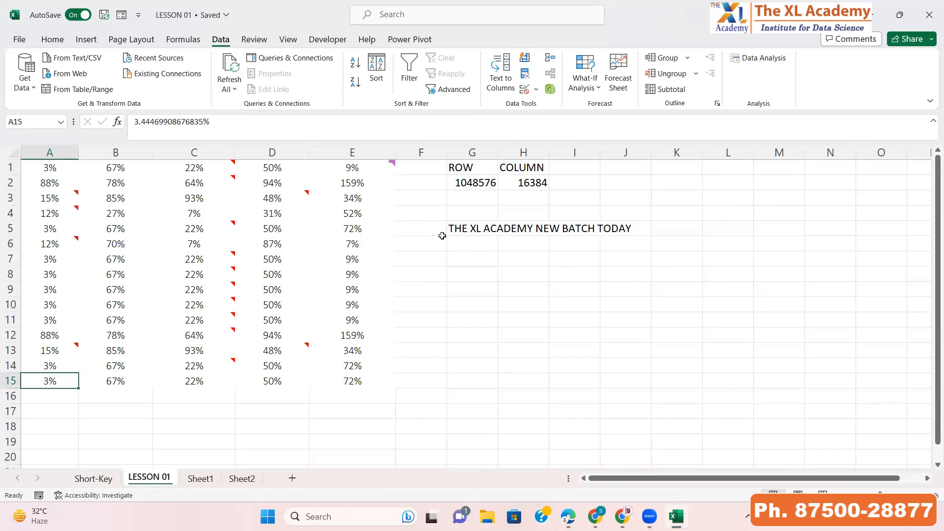
key("ctrl+Right")
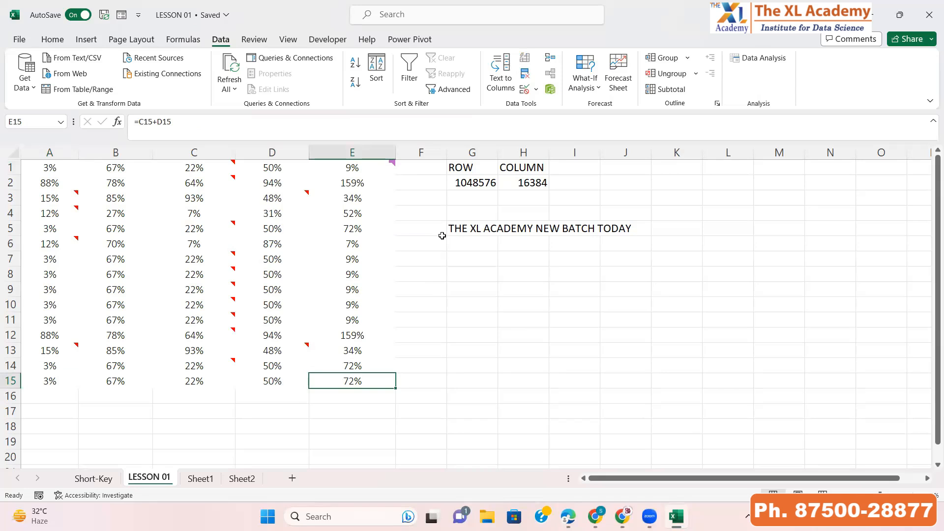
key("ctrl+Up")
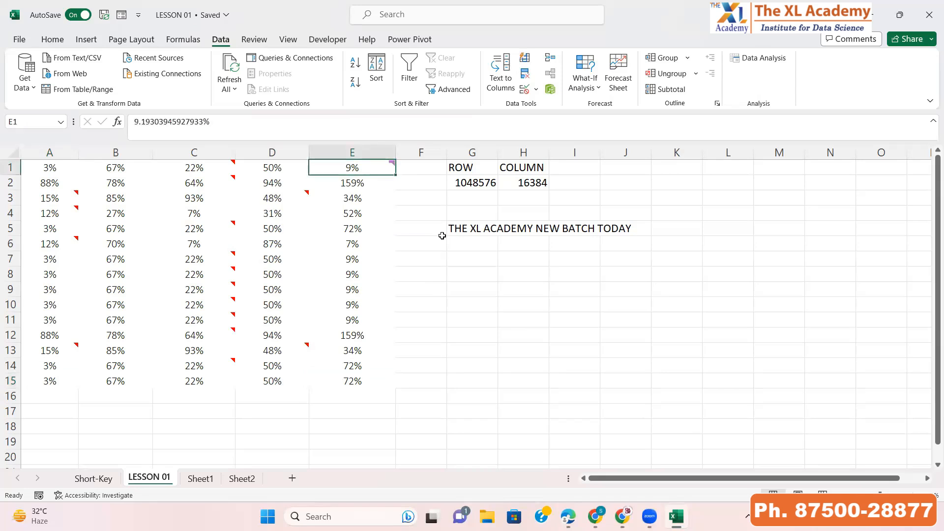
key("ctrl+Left")
key("ctrl+Down")
key("ctrl+Right")
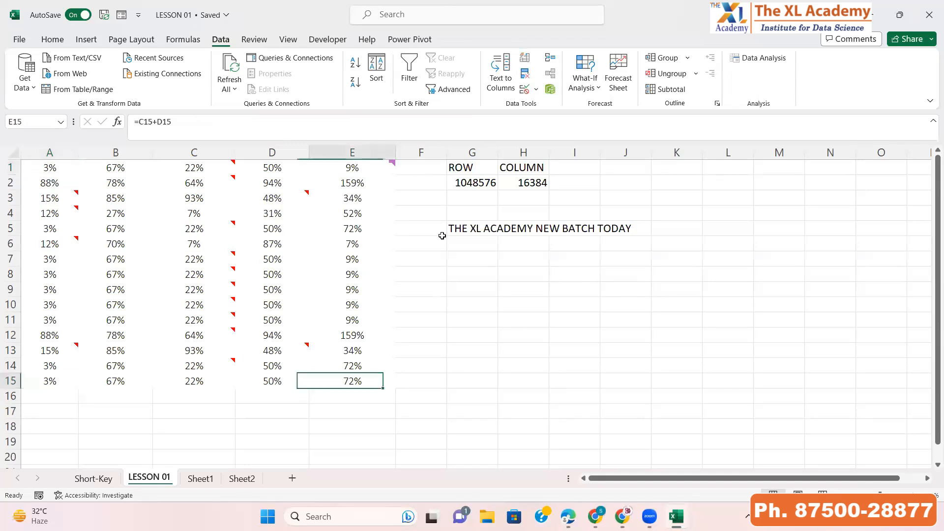
key("ctrl+Up")
key("ctrl+Left")
key("ctrl+Down")
key("ctrl+Right")
key("ctrl+Up")
key("ctrl+Left")
key("ctrl+Down")
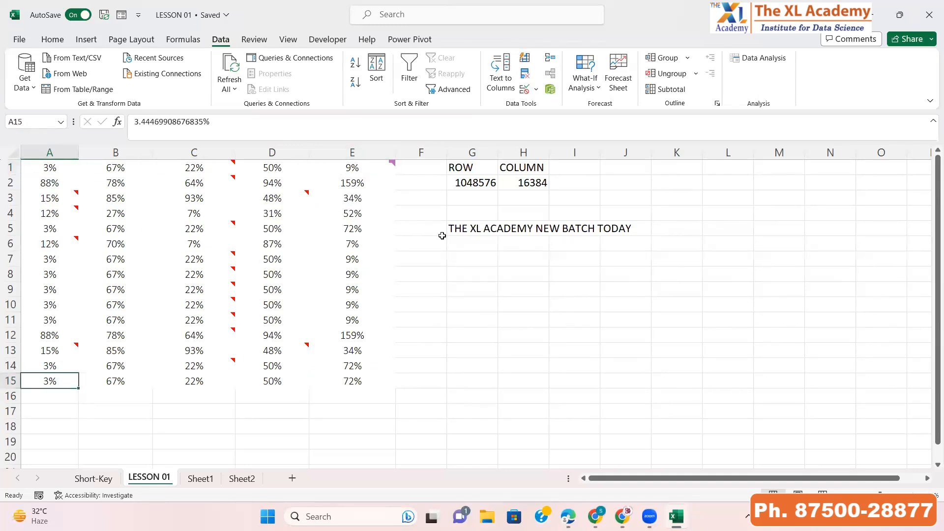
key("ctrl+Right")
key("ctrl+Up")
key("ctrl+Left")
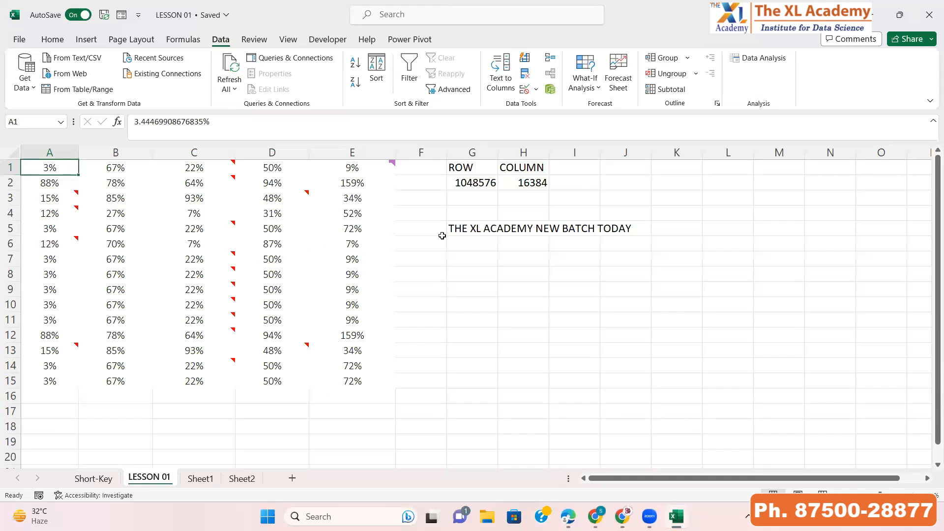
key("ctrl+Down")
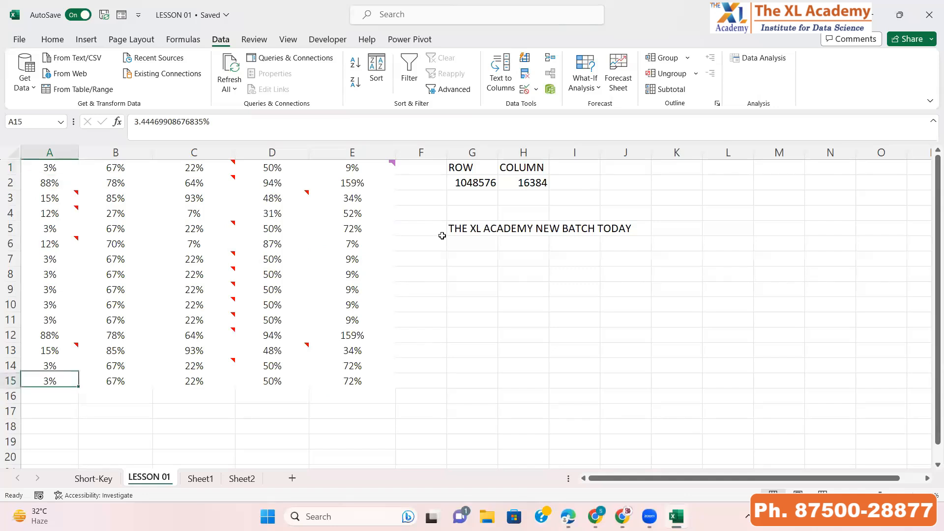
key("ctrl+Right")
key("ctrl+Up")
key("ctrl+Left")
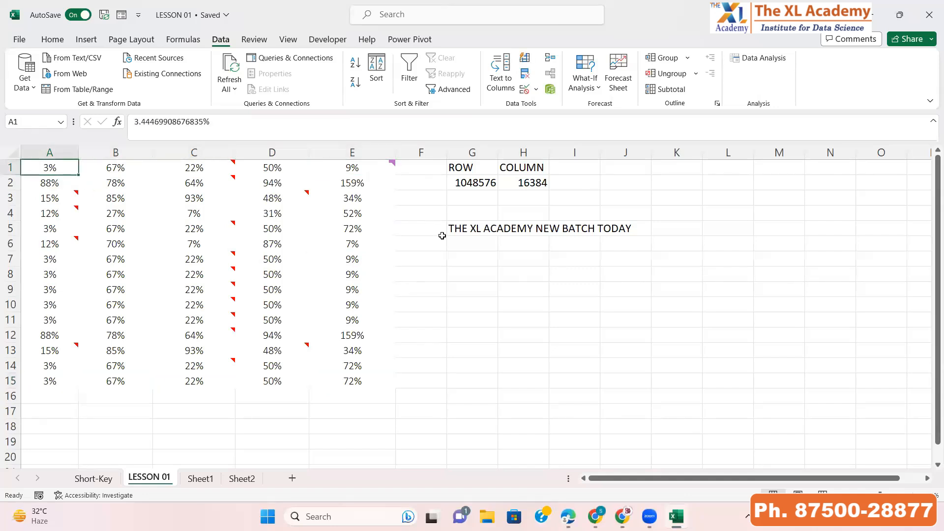
Step: Clear the contents of row 8 of the percentage data, cells A8 to E8
key("Down")
key("Down")
key("Down")
key("Down")
key("Down")
key("Down")
key("Down")
key("ctrl+shift+Right")
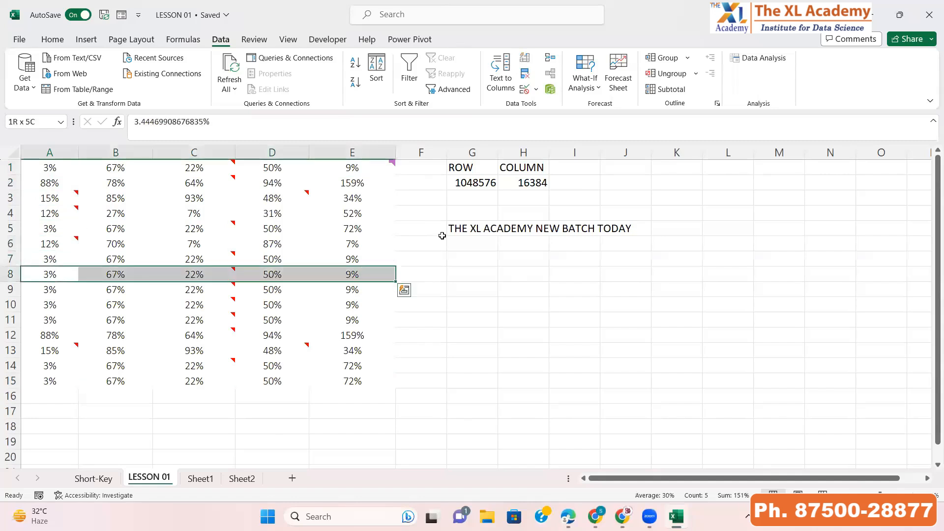
key("Delete")
Step: Clear the contents of cells A13 to E13 in the percentage data, and return to cell A1
key("Down")
key("Down")
key("Down")
key("Down")
key("Down")
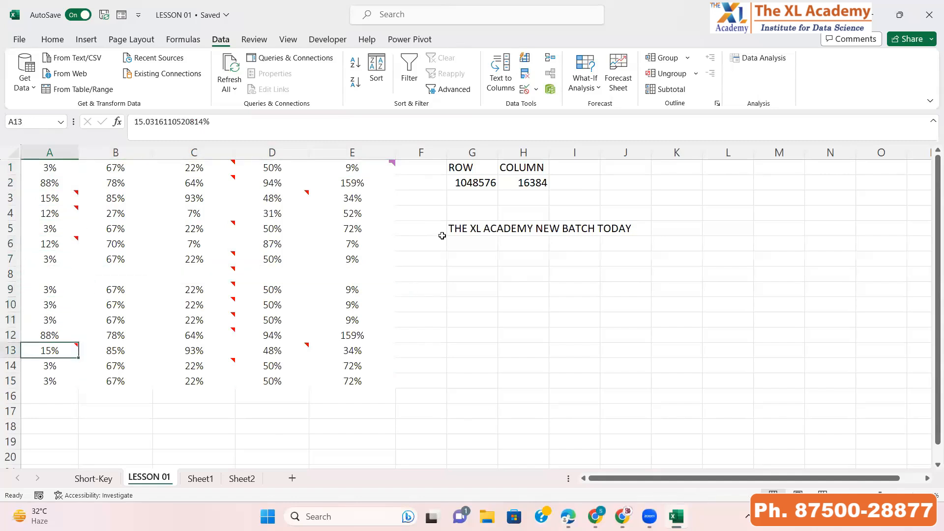
key("ctrl+shift+Right")
key("Delete")
key("ctrl+Up")
key("ctrl+Up")
key("ctrl+Up")
key("ctrl+Up")
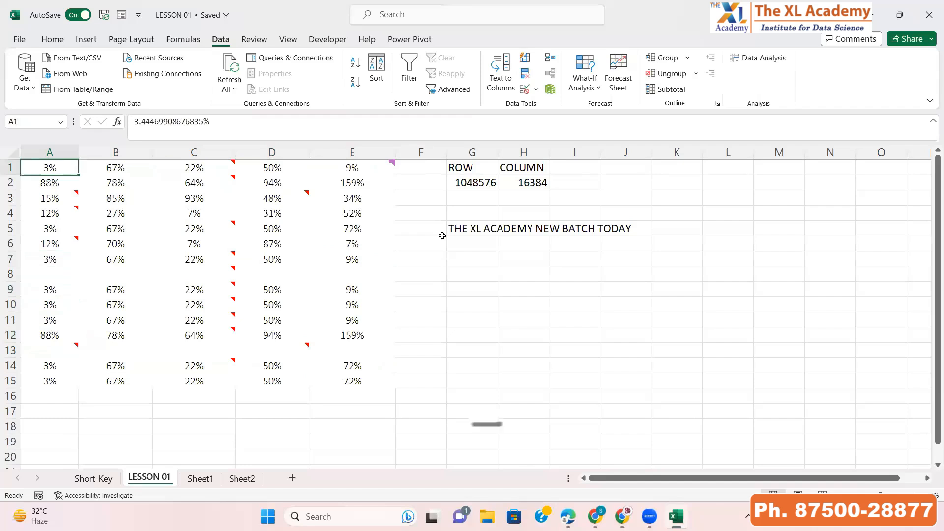
Step: Jump between the data block edges in column A down to A15 and back, and visit last used cell H15 before returning to A1
key("ctrl+Down")
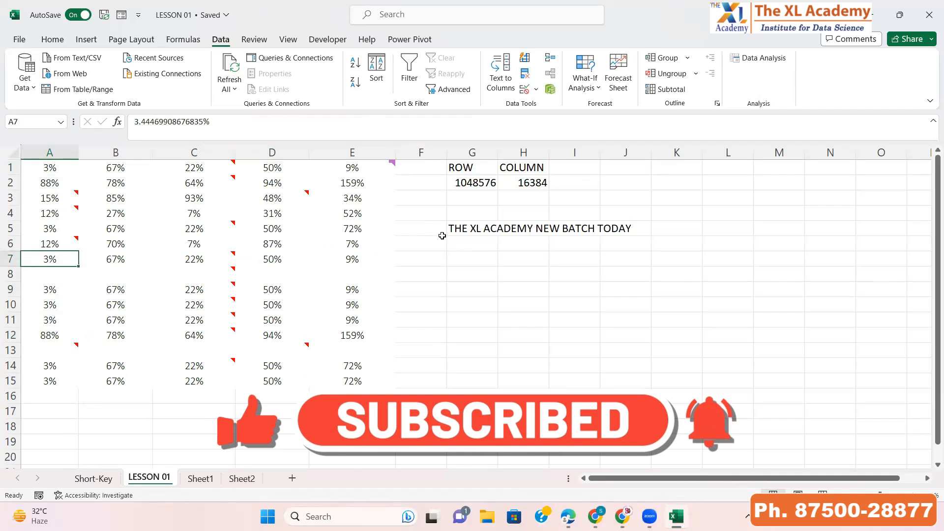
key("ctrl+Down")
key("ctrl+Down")
key("ctrl+Down")
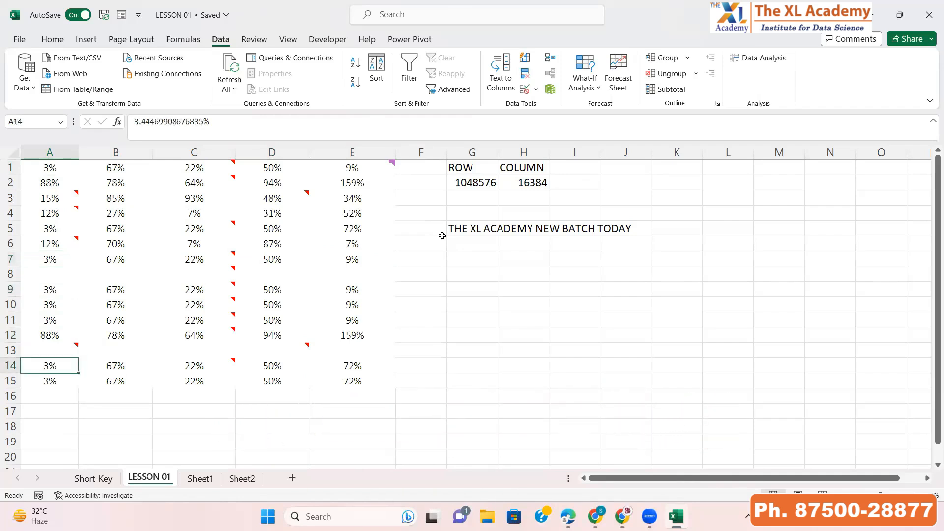
key("ctrl+Down")
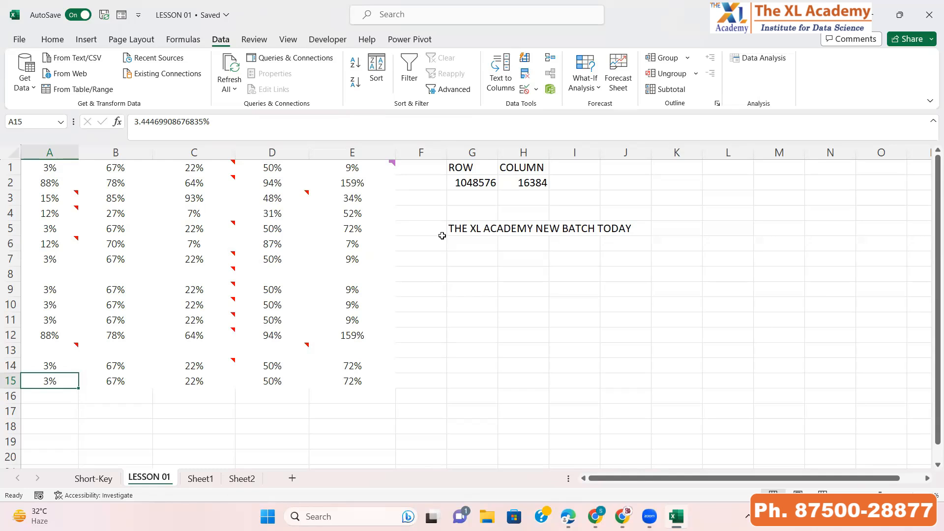
key("ctrl+Up")
key("ctrl+Up")
key("ctrl+Up")
key("ctrl+Up")
key("ctrl+Up")
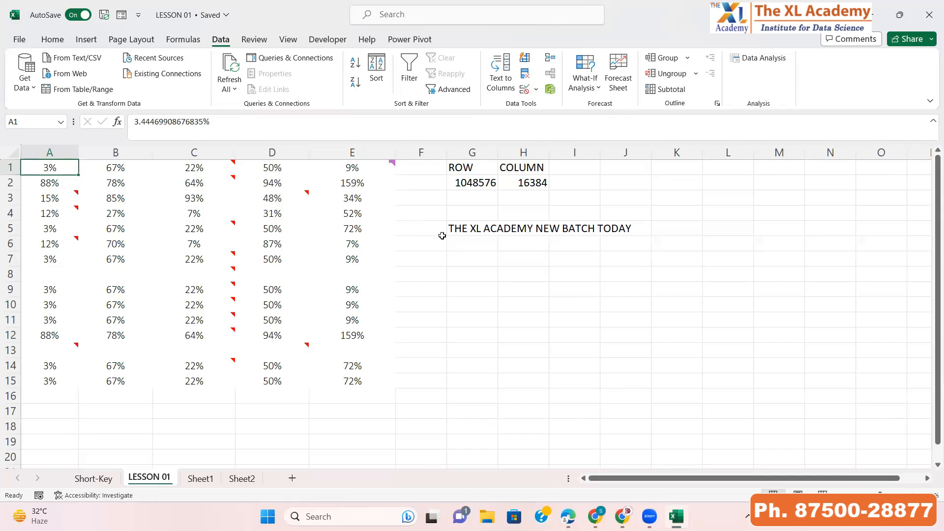
key("ctrl+End")
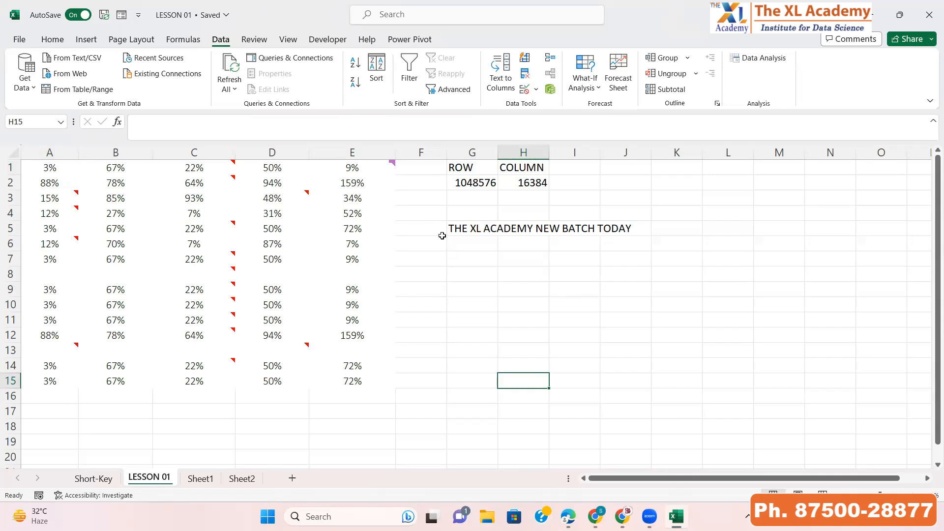
key("ctrl+Home")
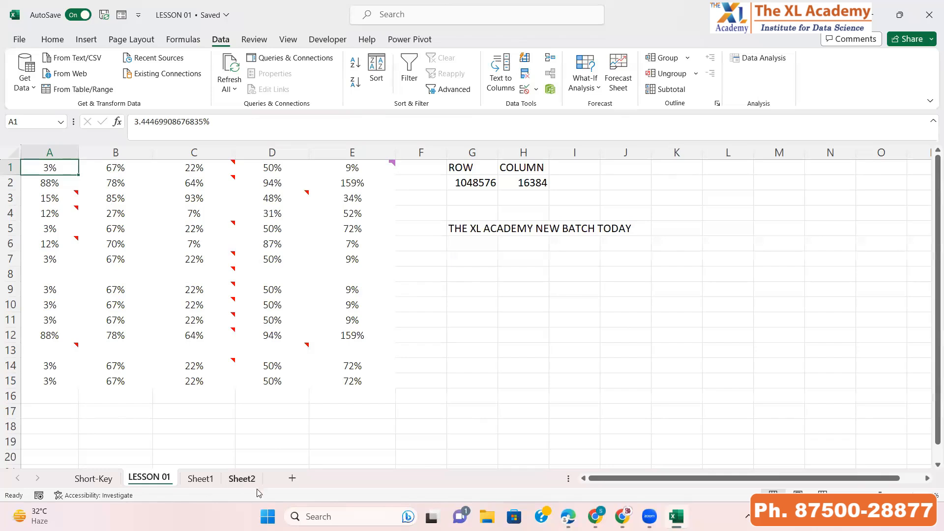
Step: Insert three blank worksheets after LESSON 01, and move sheet by sheet from LESSON 01 to Sheet2
double_click(291, 478)
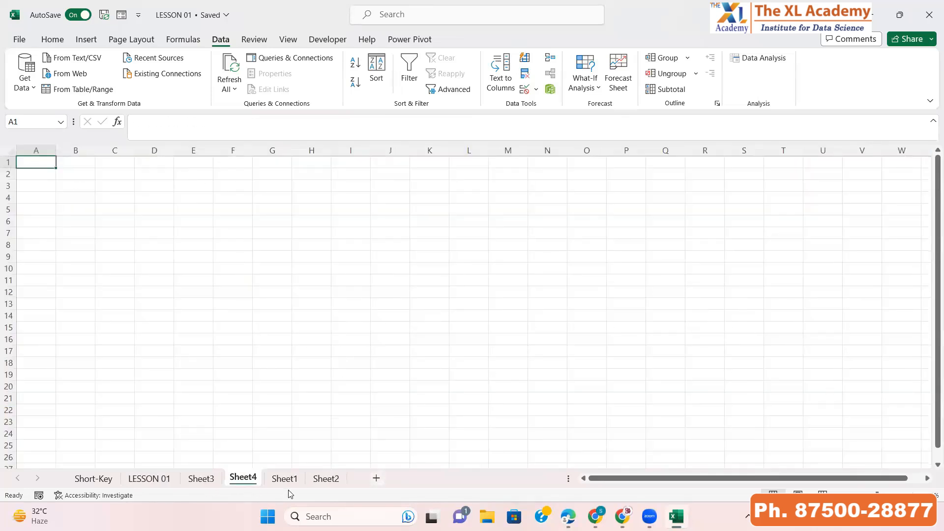
left_click(149, 478)
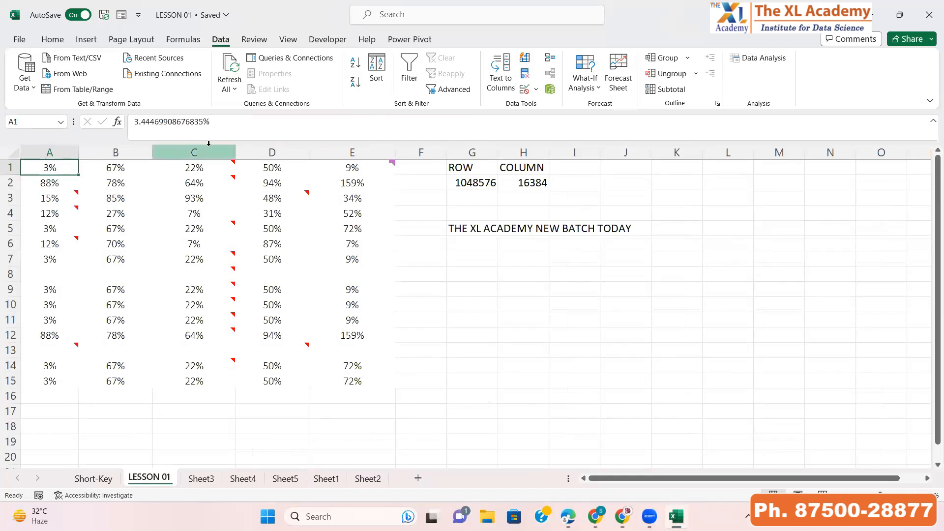
key("ctrl+Page_Down")
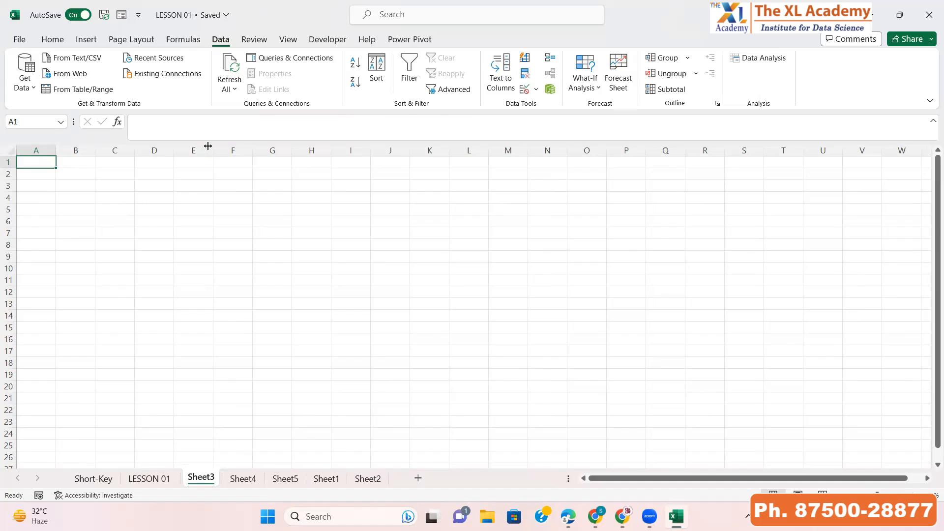
key("ctrl+Page_Down")
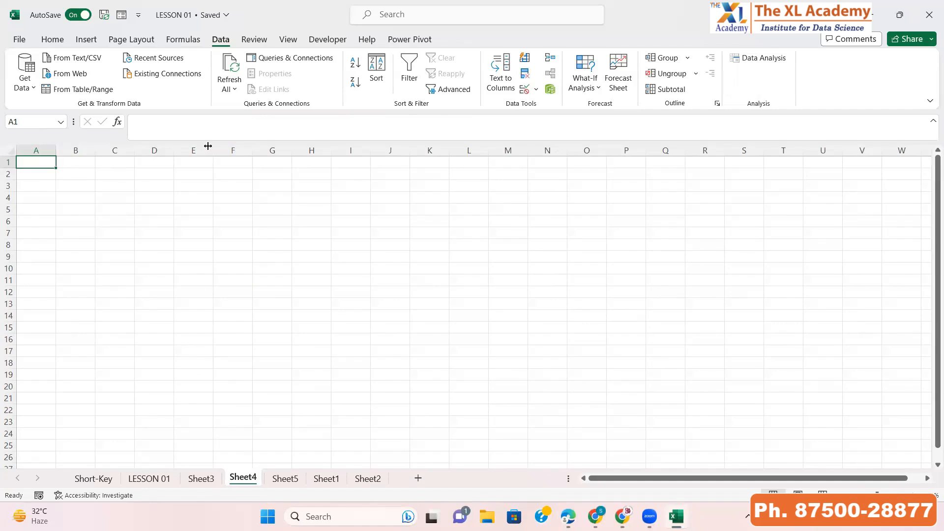
key("ctrl+Page_Down")
key("ctrl+Page_Down")
key("ctrl+Page_Down")
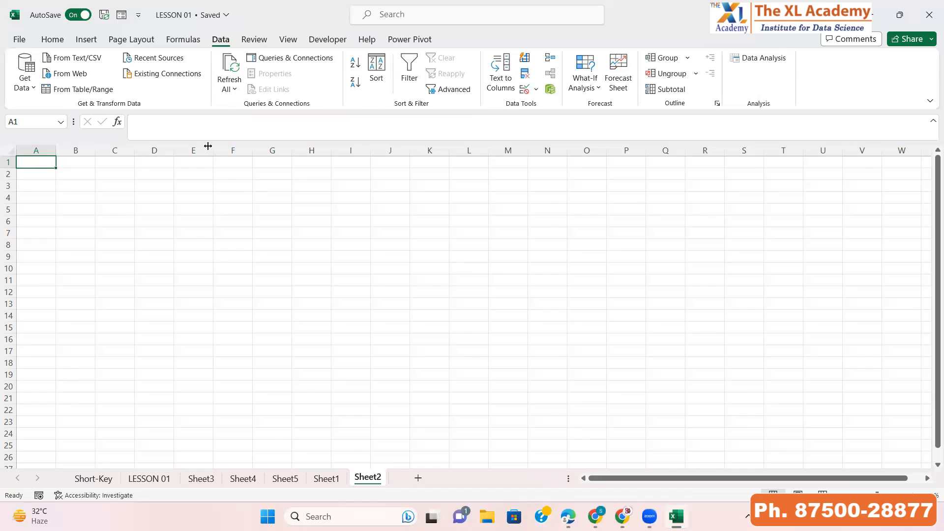
Step: Move back sheet by sheet from Sheet2 to the Short-Key sheet
key("ctrl+Page_Up")
key("ctrl+Page_Up")
key("ctrl+Page_Up")
key("ctrl+Page_Up")
key("ctrl+Page_Up")
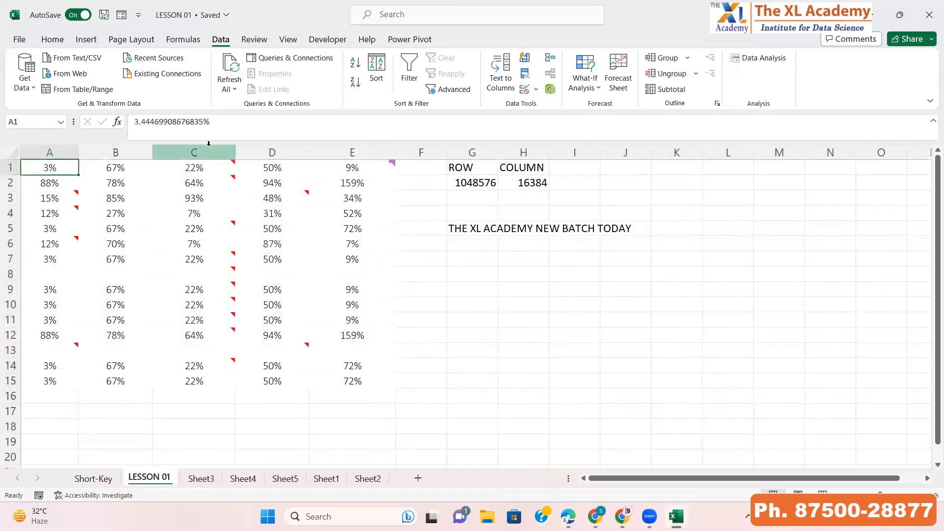
key("ctrl+Page_Up")
Step: Move forward sheet by sheet from Short-Key through LESSON 01 and Sheet3 to Sheet2
key("ctrl+Page_Down")
key("ctrl+Page_Down")
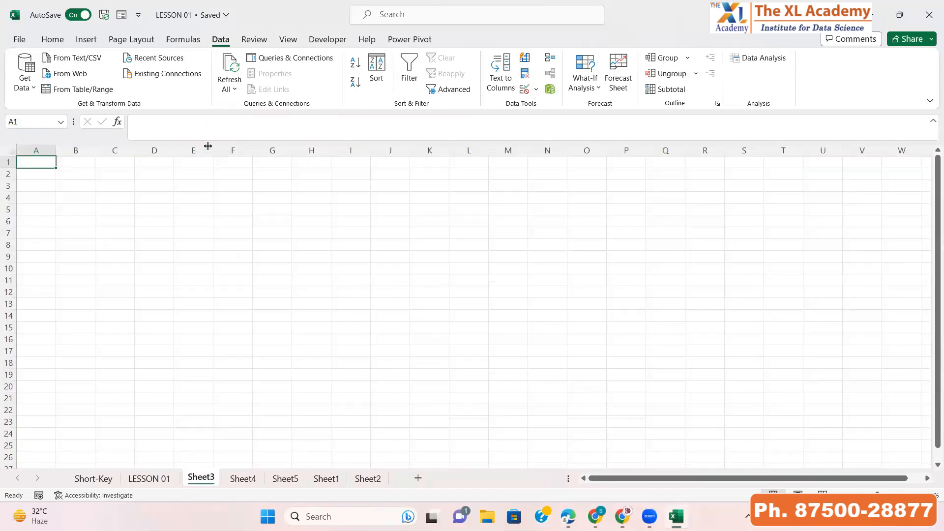
key("ctrl+Page_Down")
key("ctrl+Page_Down")
key("ctrl+Page_Down")
key("ctrl+Page_Down")
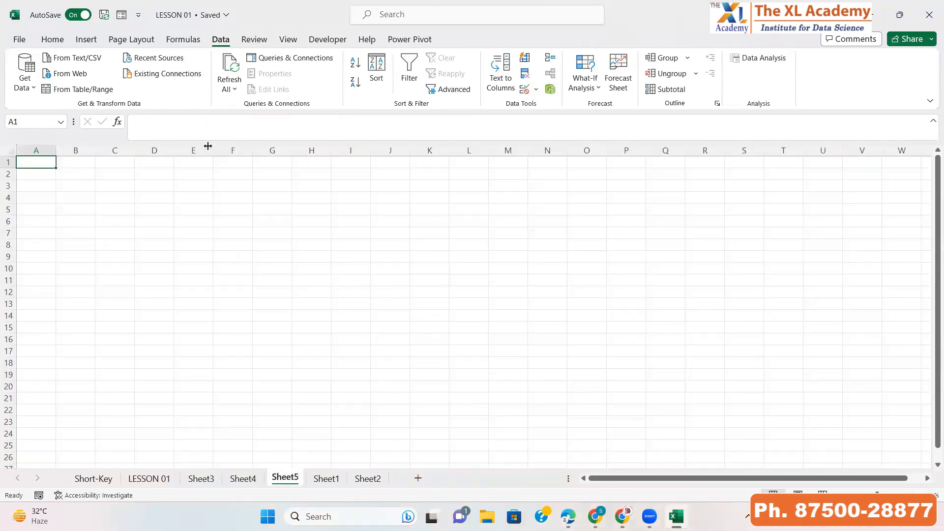
Step: Return sheet by sheet from Sheet2 to LESSON 01
key("ctrl+Page_Up")
key("ctrl+Page_Up")
key("ctrl+Page_Up")
key("ctrl+Page_Up")
key("ctrl+Page_Up")
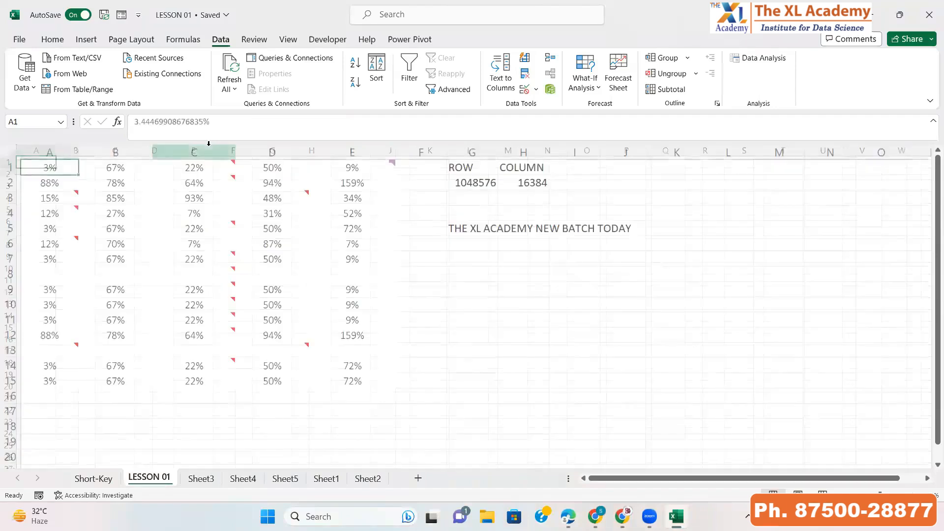
Step: Go to Sheet3 and enter ASFASD in cell A1
key("ctrl+Page_Down")
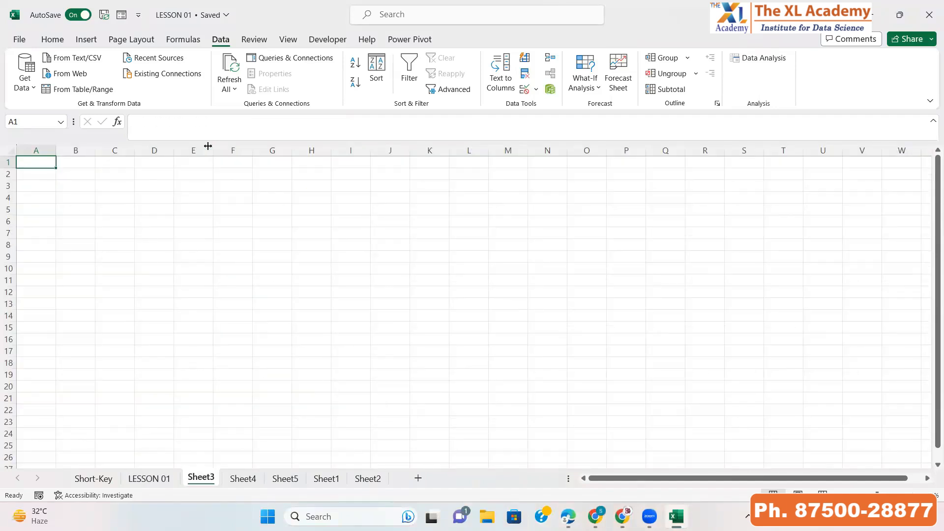
type("ASFASD")
key("Return")
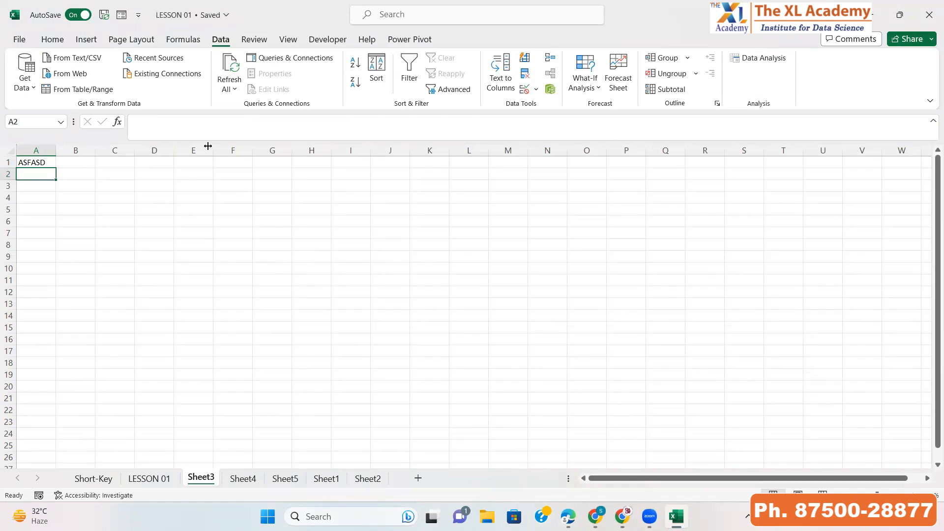
Step: Delete Sheet3 permanently from the workbook
right_click(199, 477)
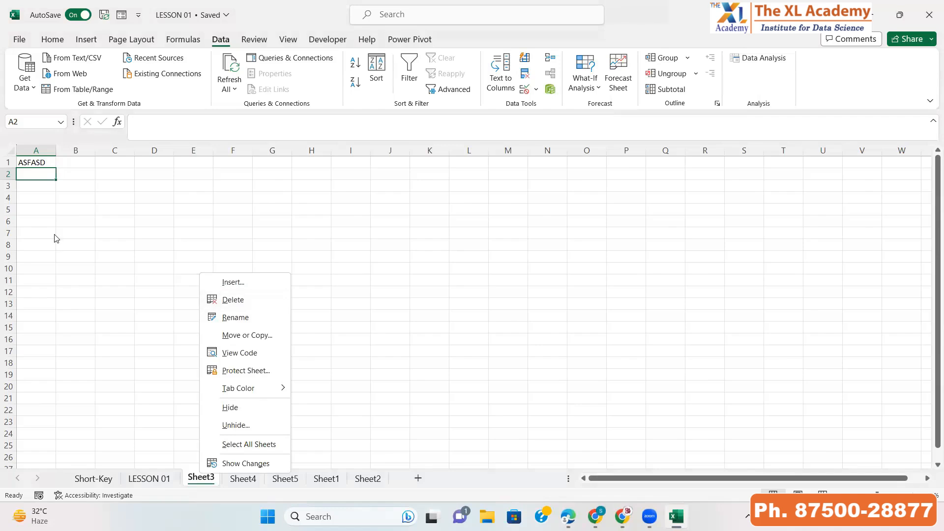
left_click(36, 174)
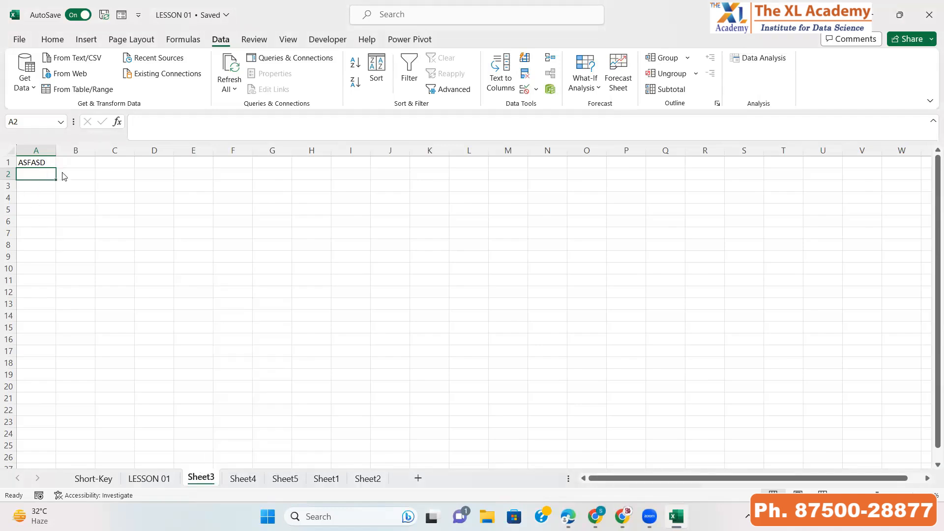
key("alt")
key("e")
key("l")
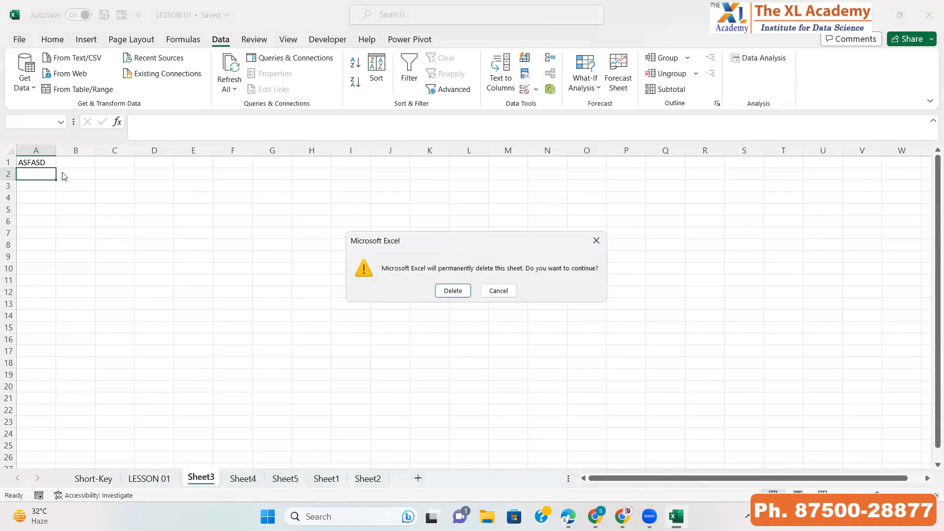
key("Return")
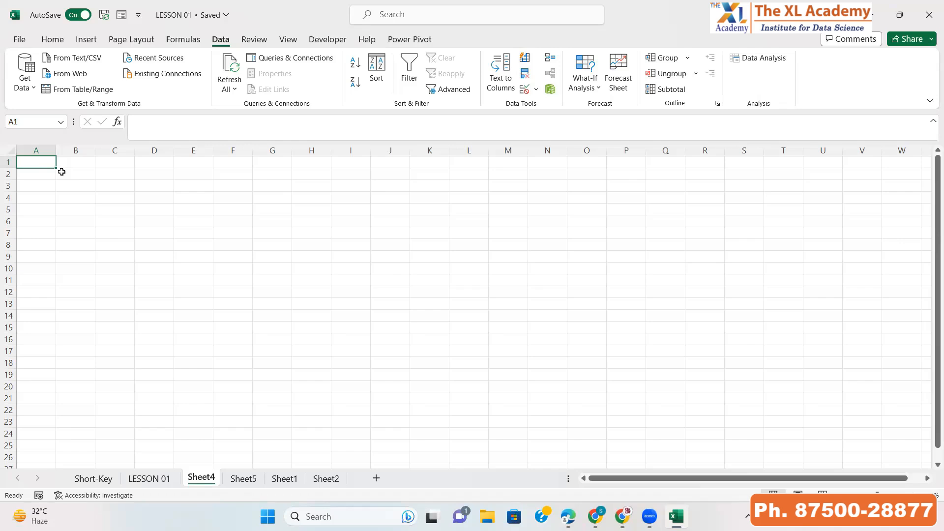
Step: Enter ASDFDS, ADSFADS and ASDFDSAF in cells A1 to A3 of Sheet4
left_click(586, 513)
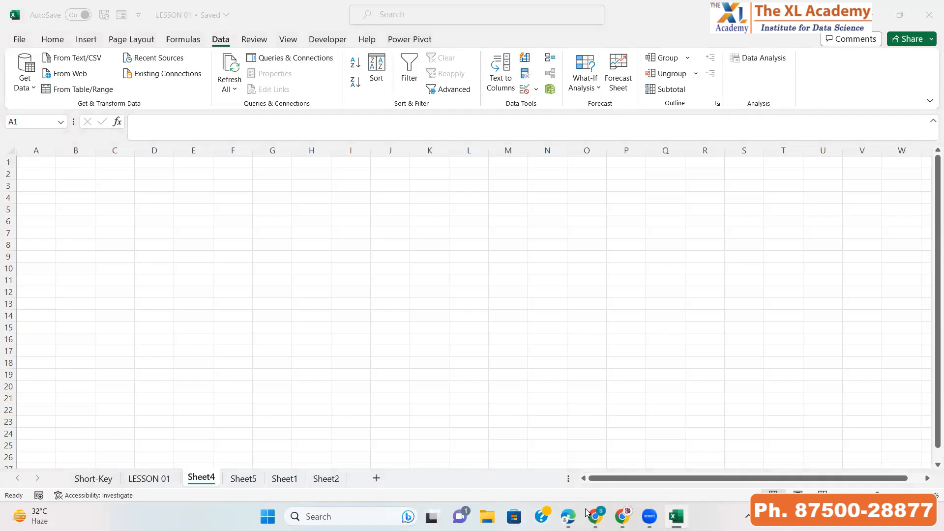
left_click(114, 172)
type("ASDFDS")
key("Return")
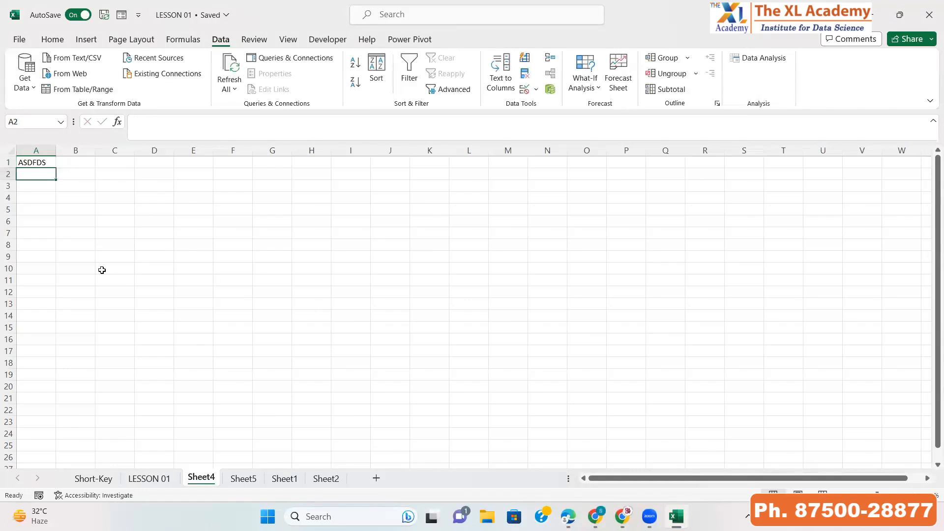
type("ADSFADS")
key("Return")
type("ASDFDSAF")
key("Return")
Step: Cut the ADSFADS entry from cell A2 and paste it into cell B2 of Sheet4
key("Up")
key("Up")
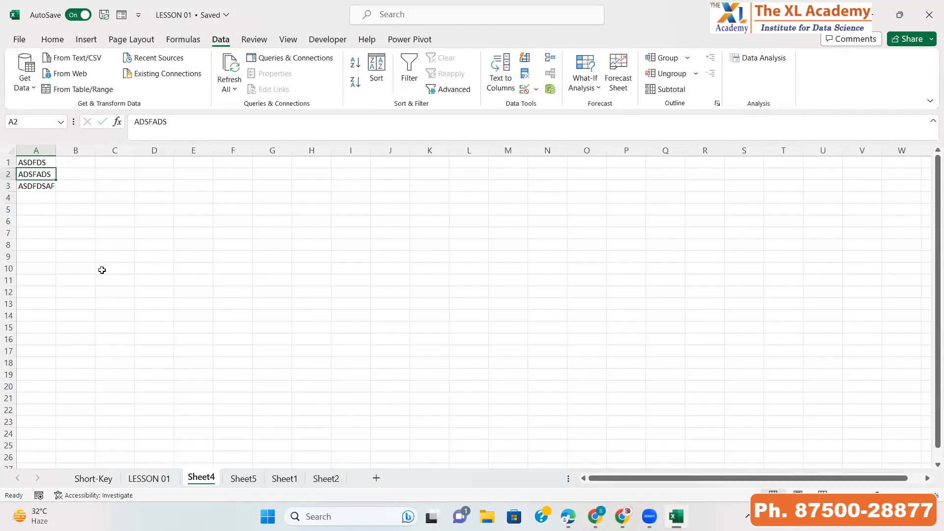
key("ctrl+c")
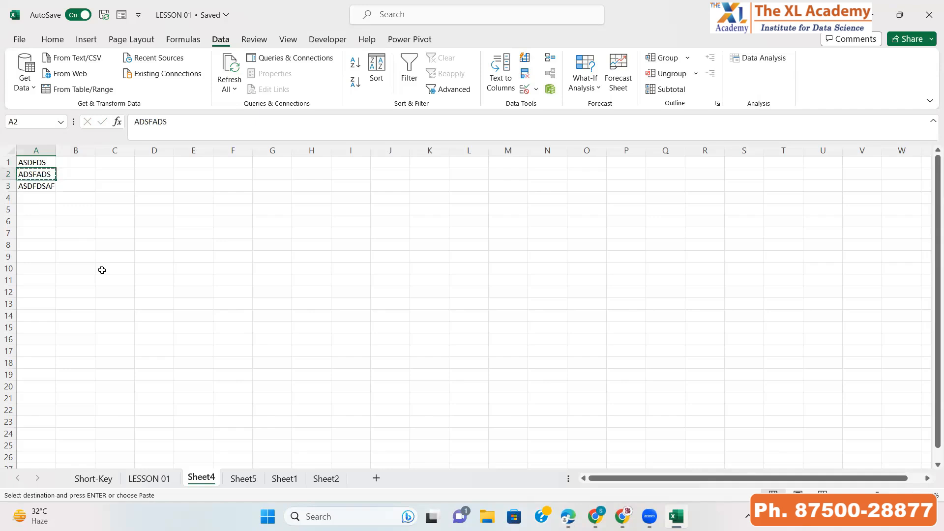
key("Right")
key("ctrl+v")
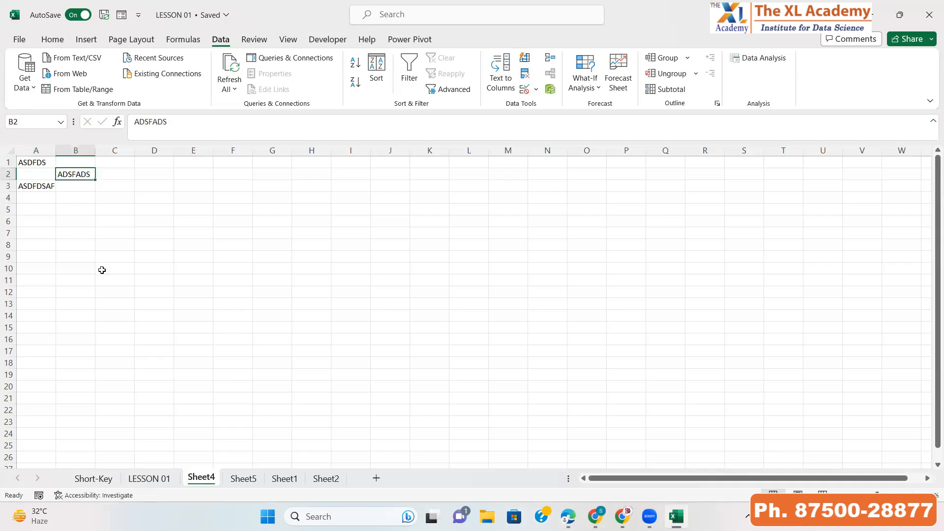
key("Left")
key("Right")
Step: Group the sheets Sheet4, Sheet5, Sheet1 and Sheet2 and delete them together
left_click(284, 484)
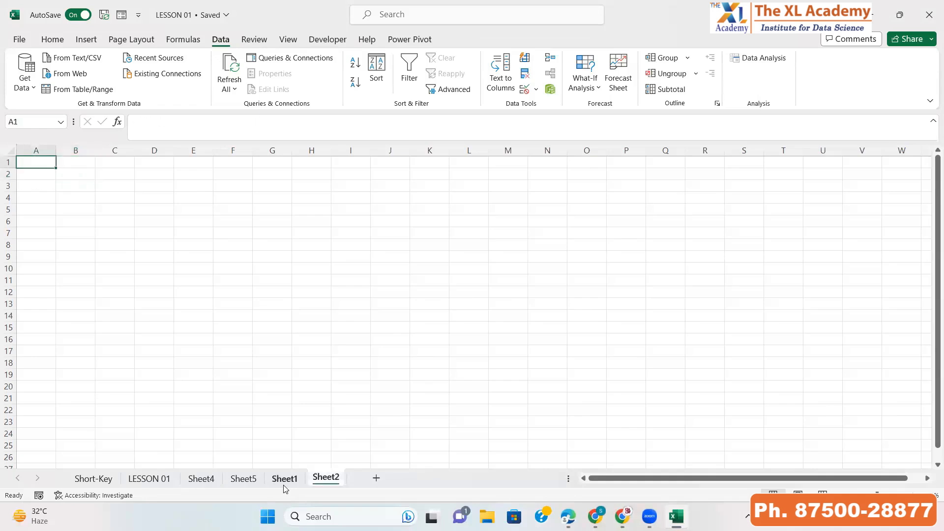
left_click(250, 480)
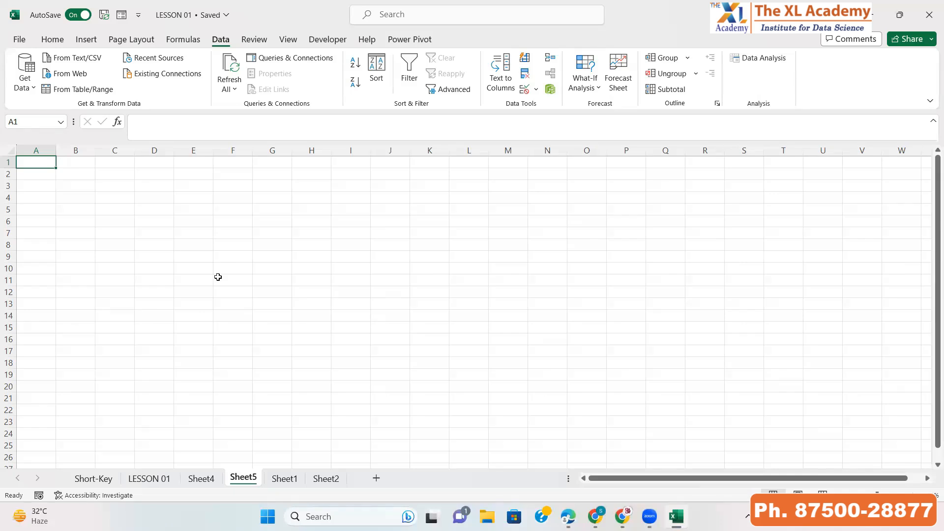
left_click(201, 478)
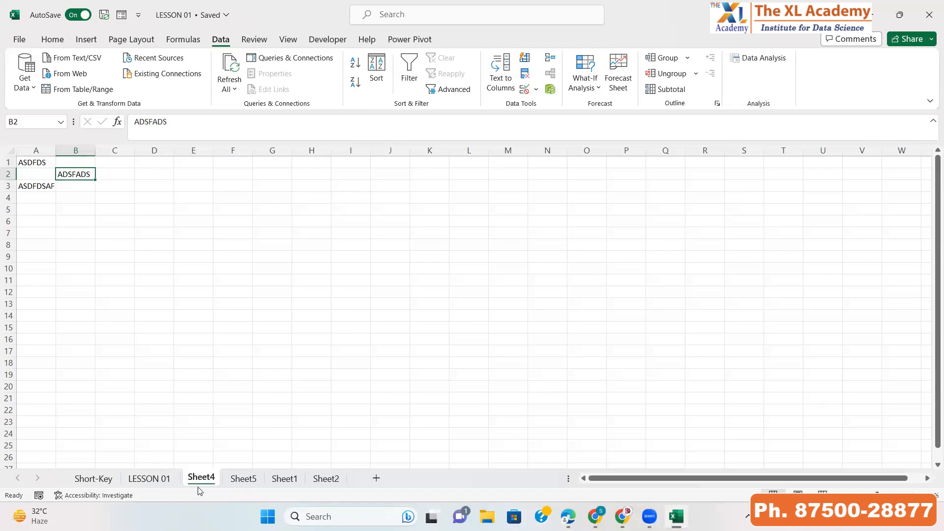
key("ctrl+shift+Page_Down")
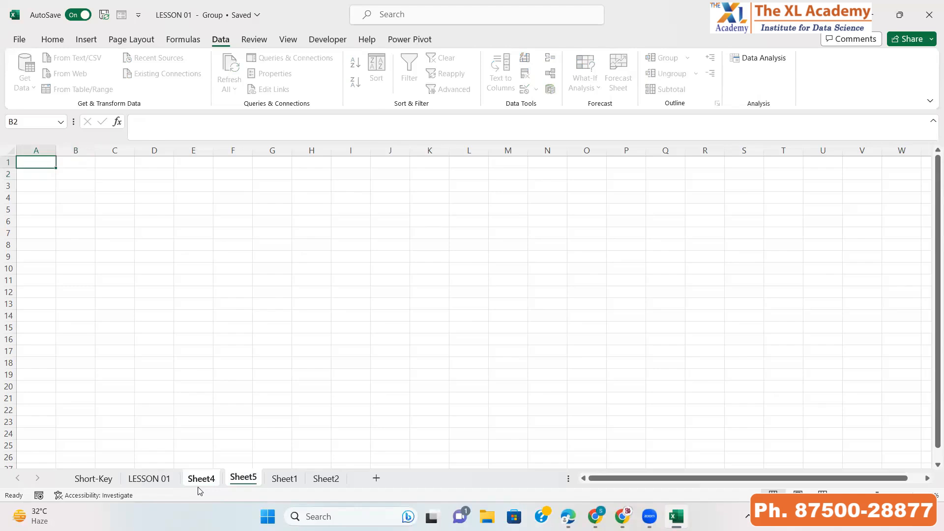
key("ctrl+shift+Page_Down")
key("ctrl+shift+Page_Down")
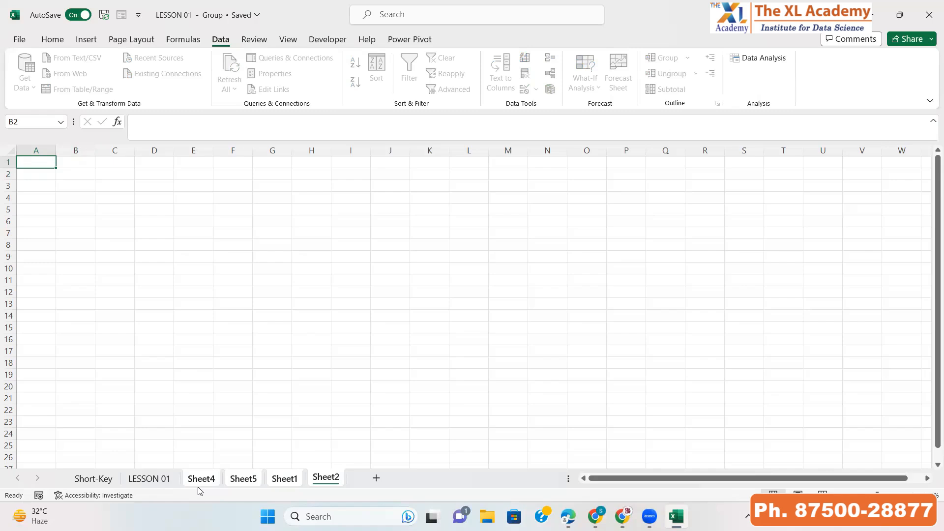
key("alt+e")
key("l")
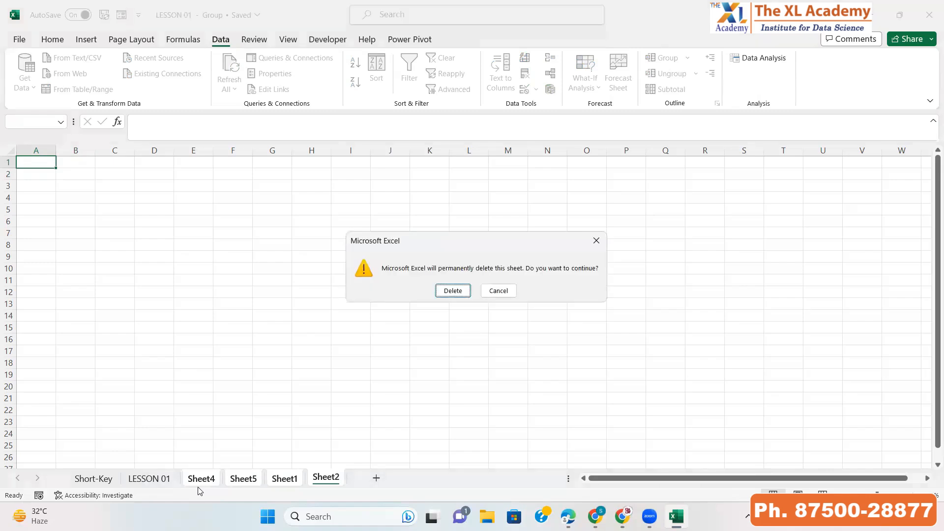
key("Return")
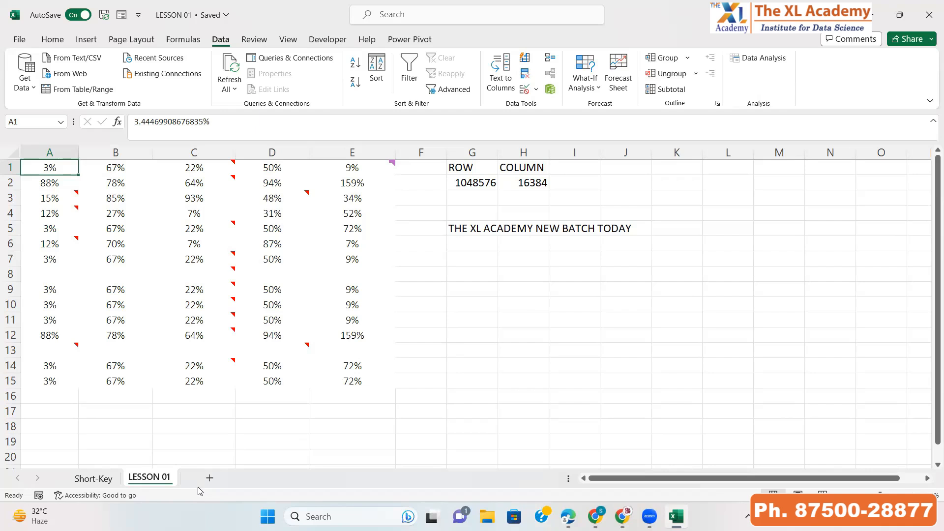
Step: Switch to the Contents - Advance Excel PDF, check the Day 1 topic Data formatting in Excel, and return to the LESSON 01 workbook
key("ctrl+n")
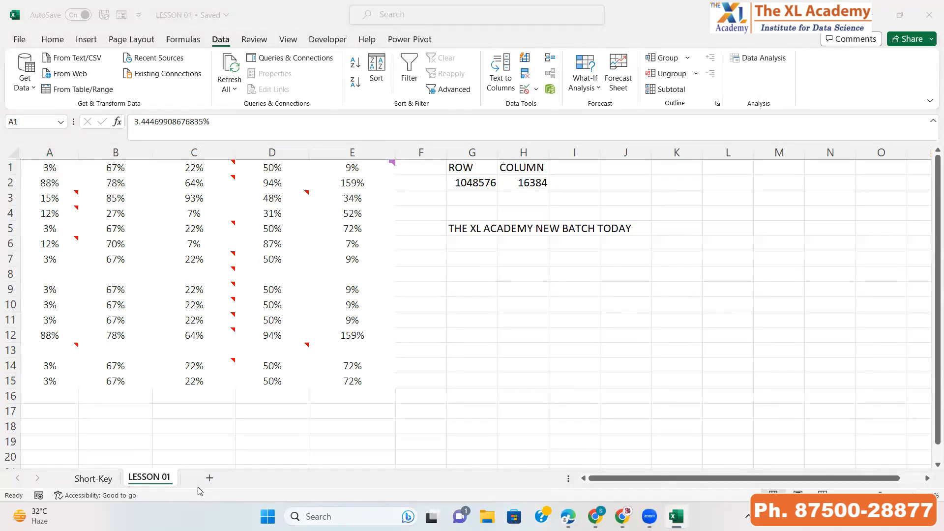
key("alt+Tab")
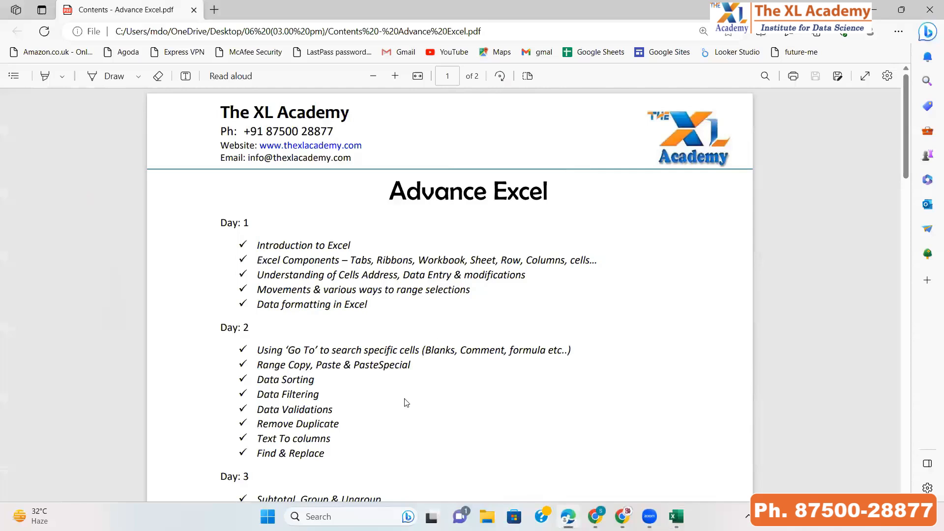
double_click(298, 308)
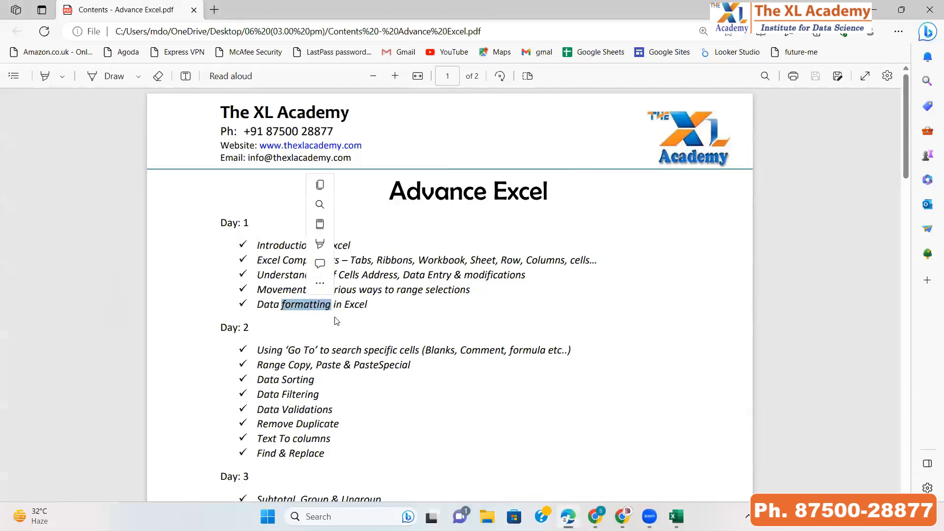
left_click(349, 306)
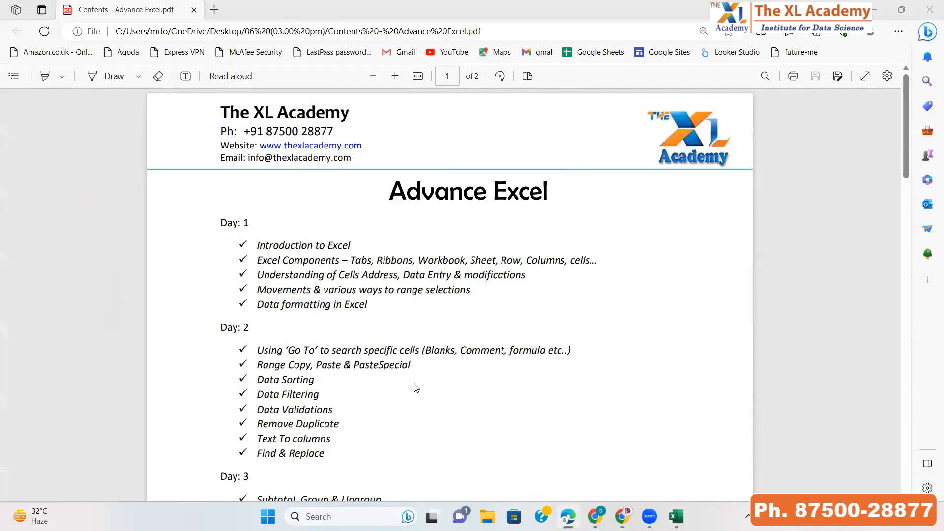
key("alt+Tab")
key("Tab")
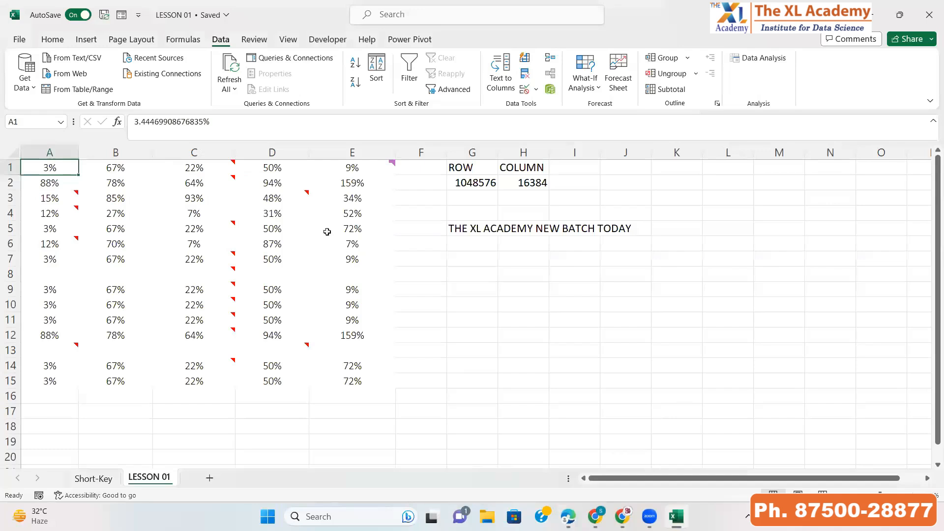
Step: Select cell E5, save the workbook, and bring up the font, alignment and number formatting commands
left_click(317, 224)
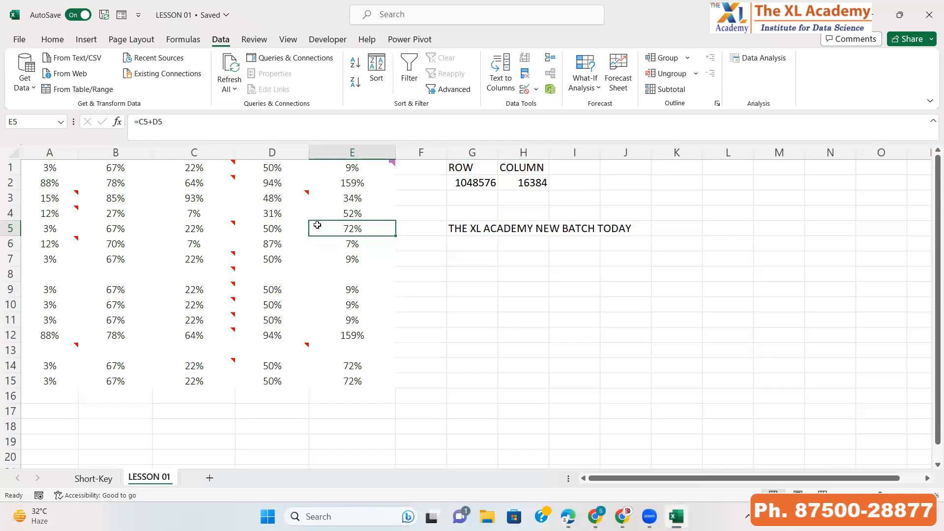
key("ctrl+s")
left_click(53, 39)
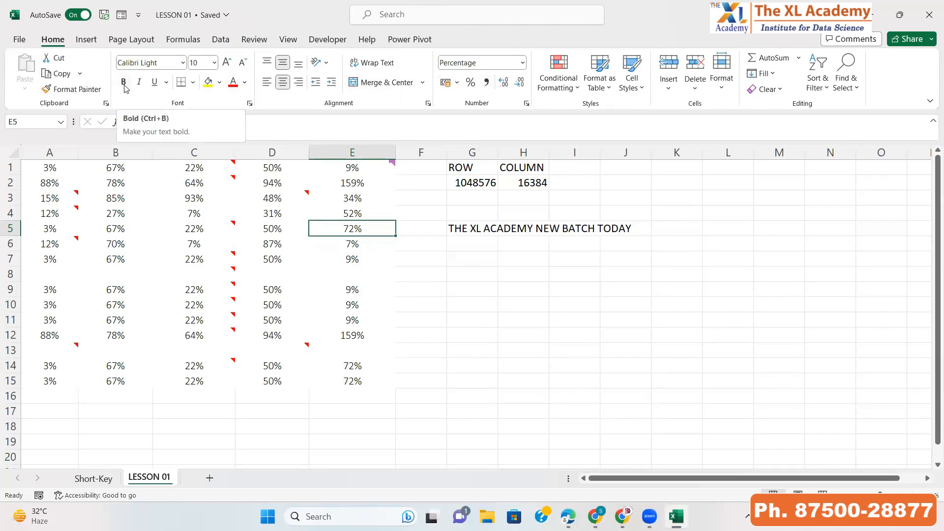
Step: Examine the font, alignment and number format of cells in the percentage data compared with empty cells in columns G to I
left_click(59, 187)
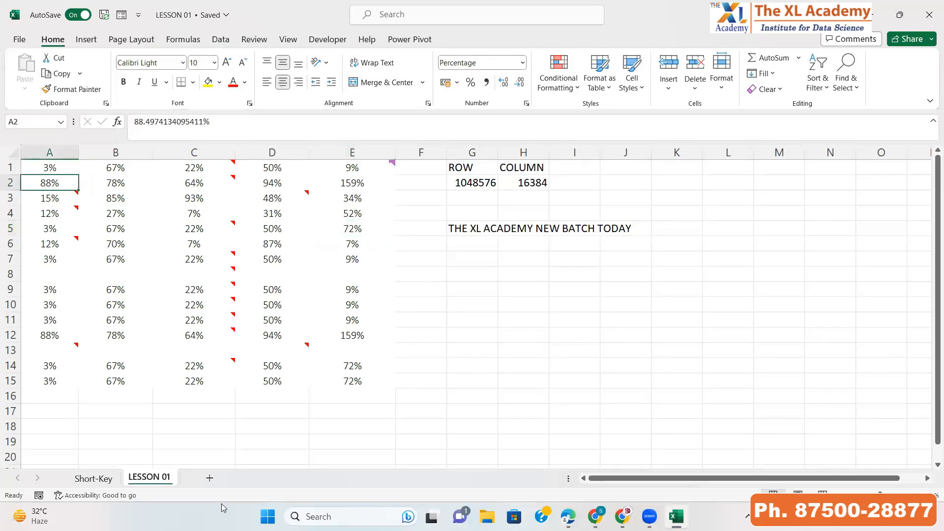
left_click(521, 289)
left_click(573, 289)
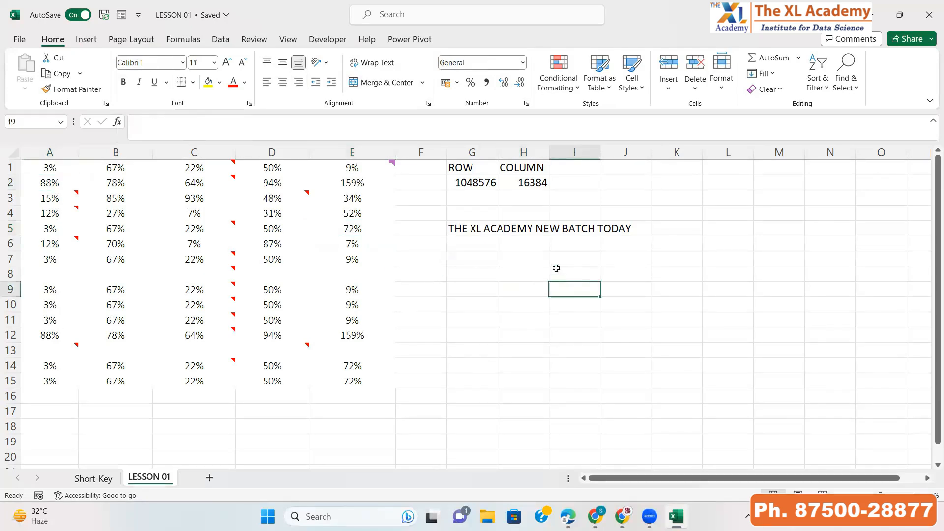
left_click(147, 202)
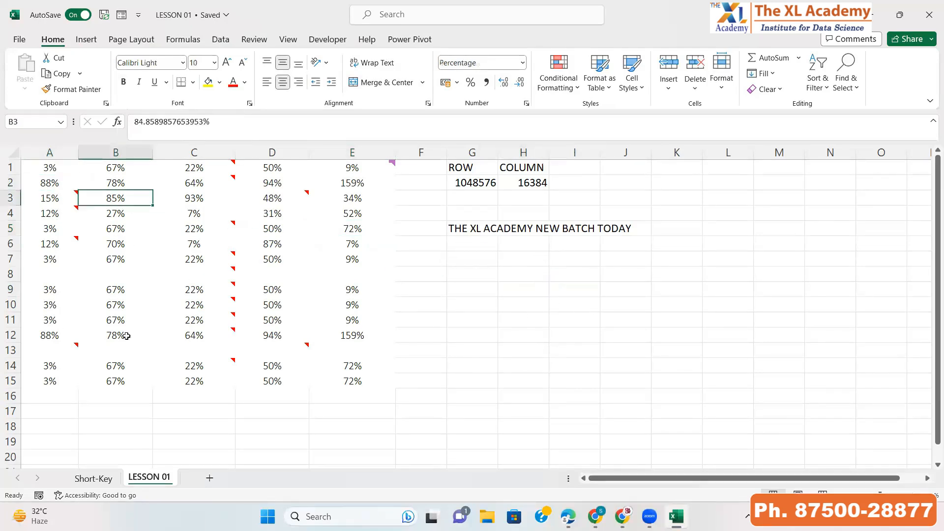
left_click(150, 262)
left_click(512, 272)
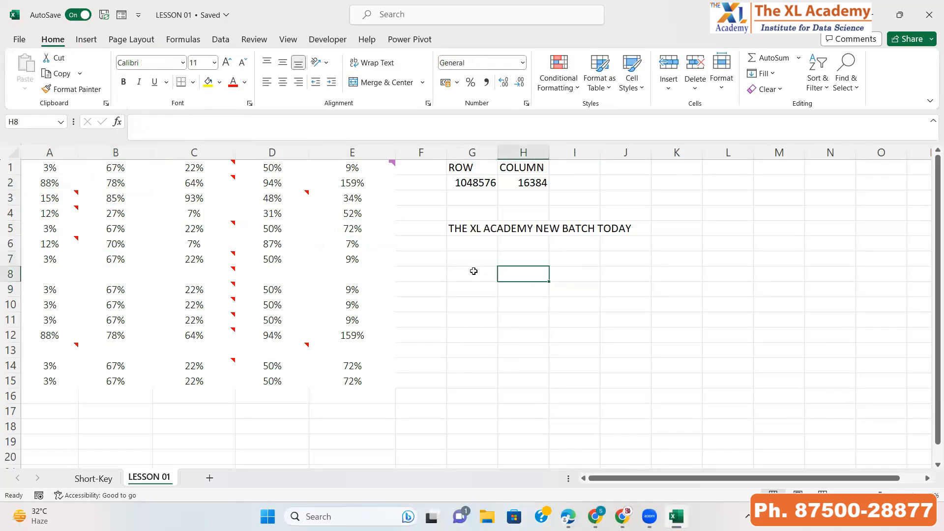
left_click(473, 271)
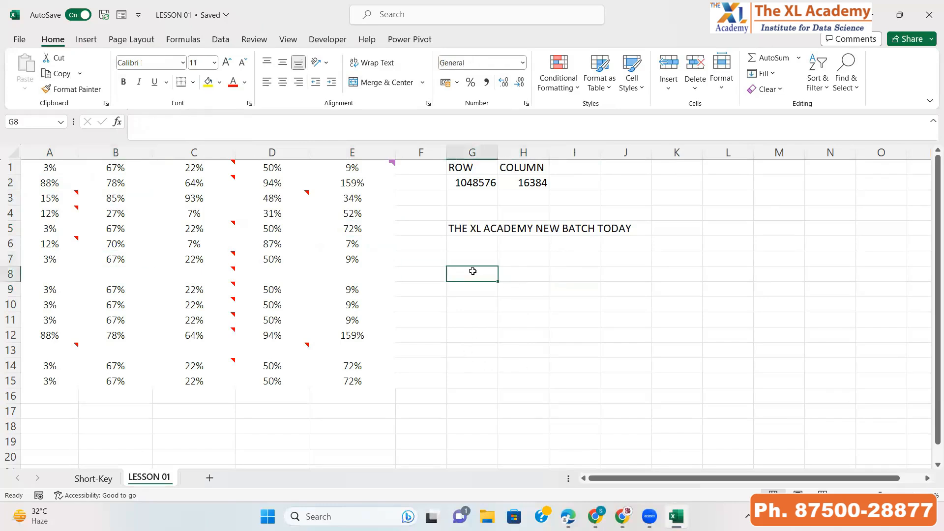
left_click(59, 197)
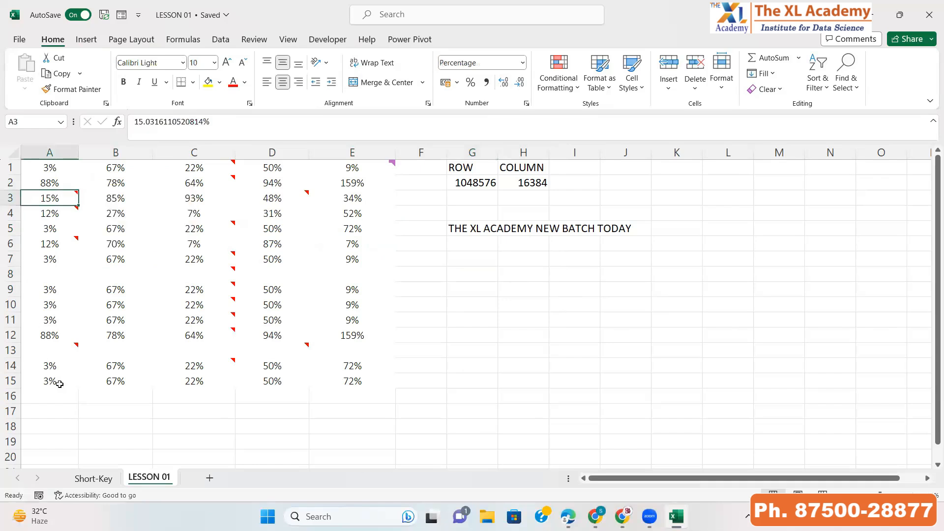
Step: Change the font of the percentage block A1:E7 to Agency FB
key("ctrl+a")
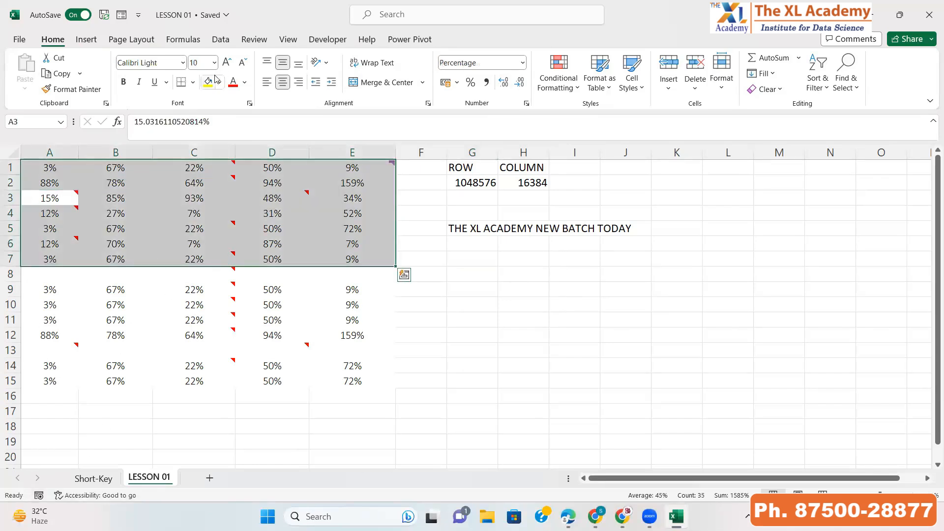
left_click(182, 63)
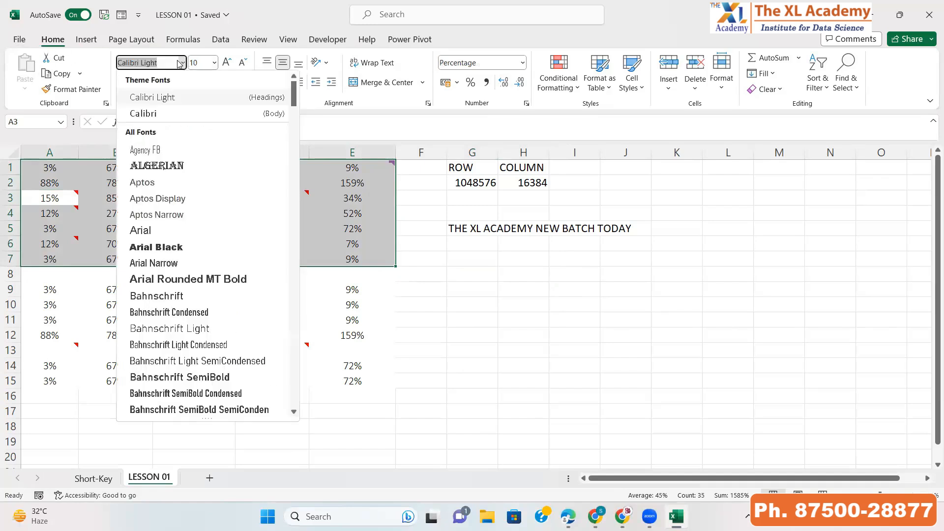
left_click(163, 150)
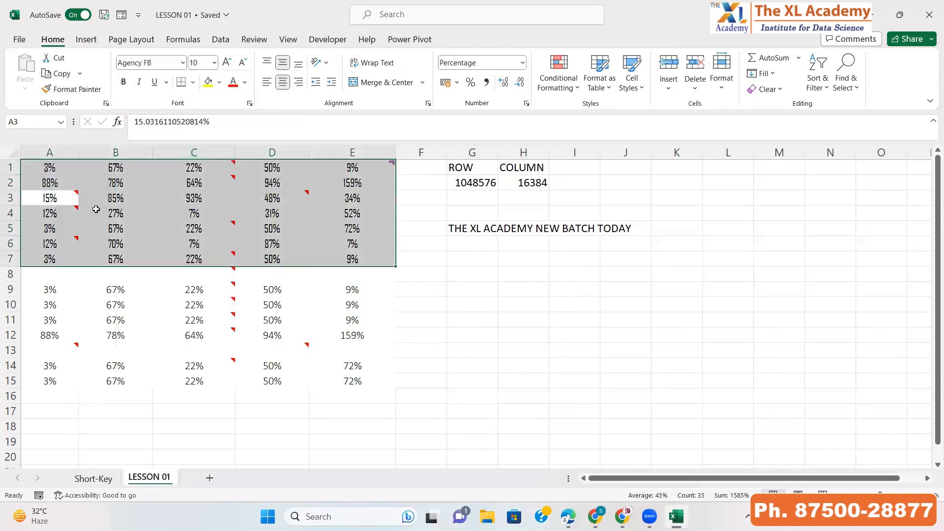
left_click(114, 316)
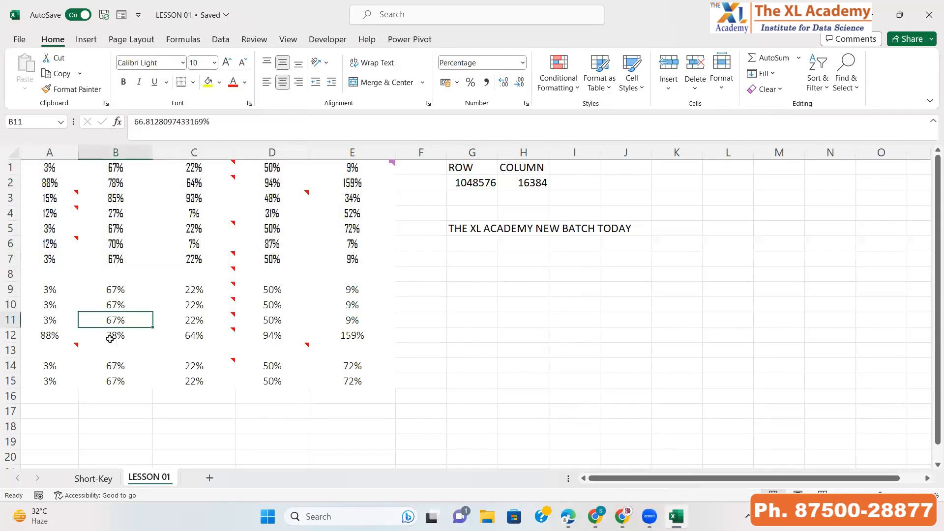
Step: Set the font size of A1:E7 to 12 and make the values bold
left_click(99, 230)
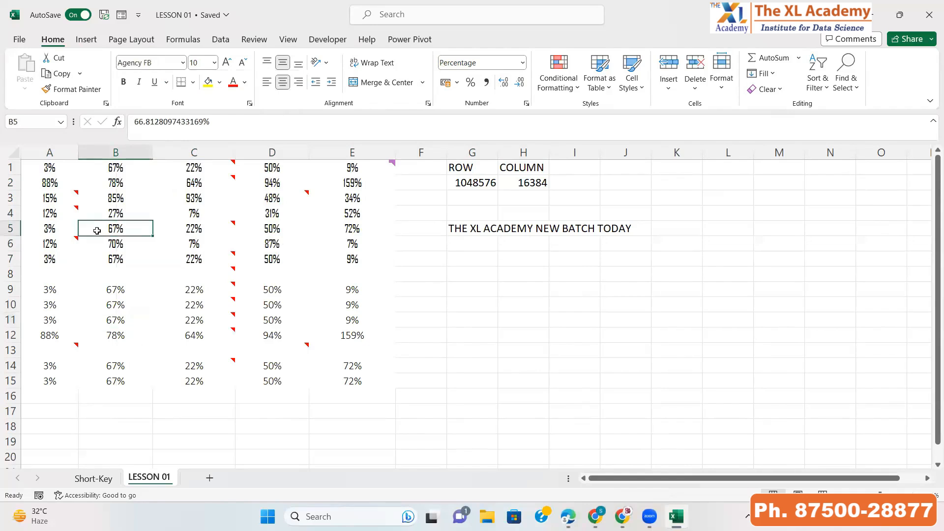
key("ctrl+a")
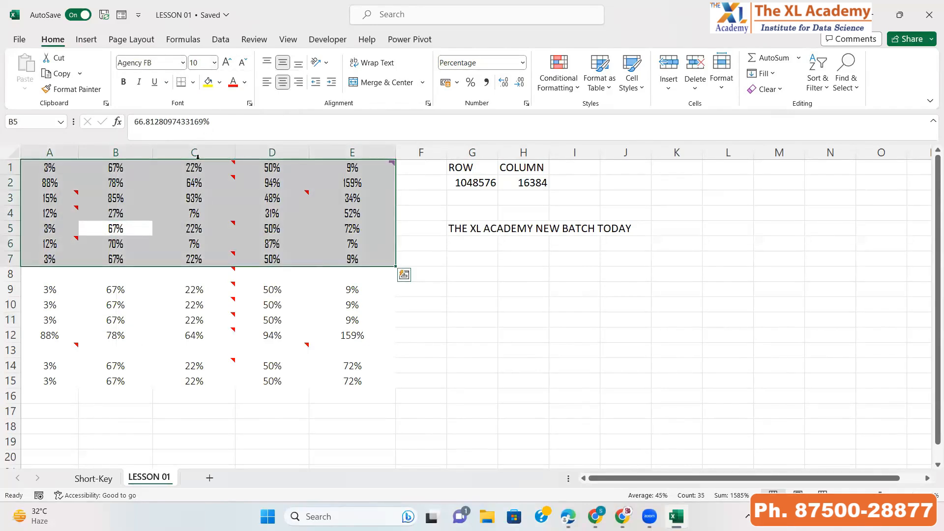
left_click(215, 63)
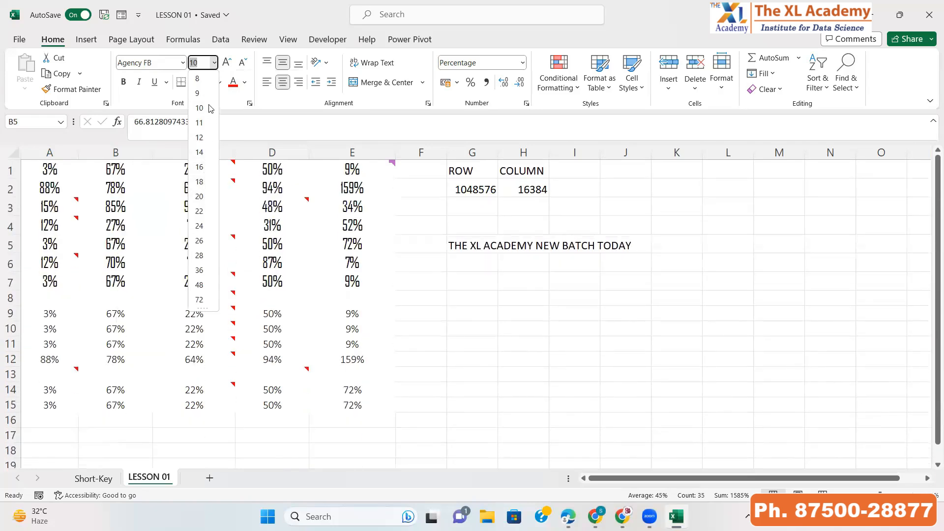
left_click(207, 141)
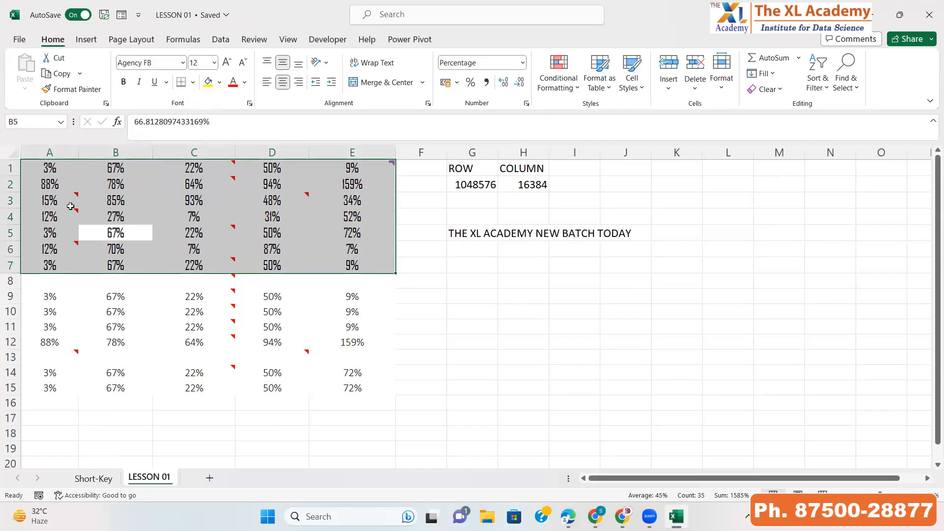
left_click(123, 82)
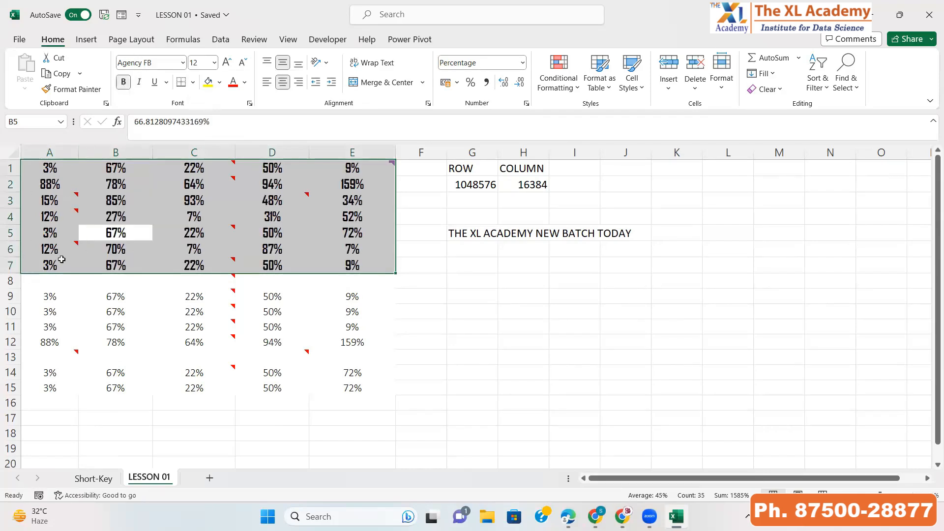
Step: Try italic, single underline and double underline on A1:E7, removing these styles again
left_click(139, 82)
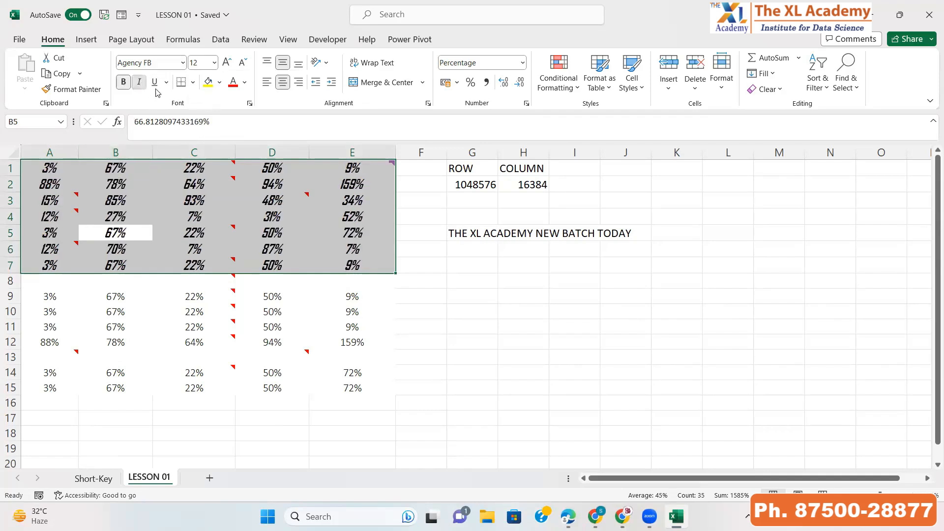
left_click(140, 82)
left_click(155, 82)
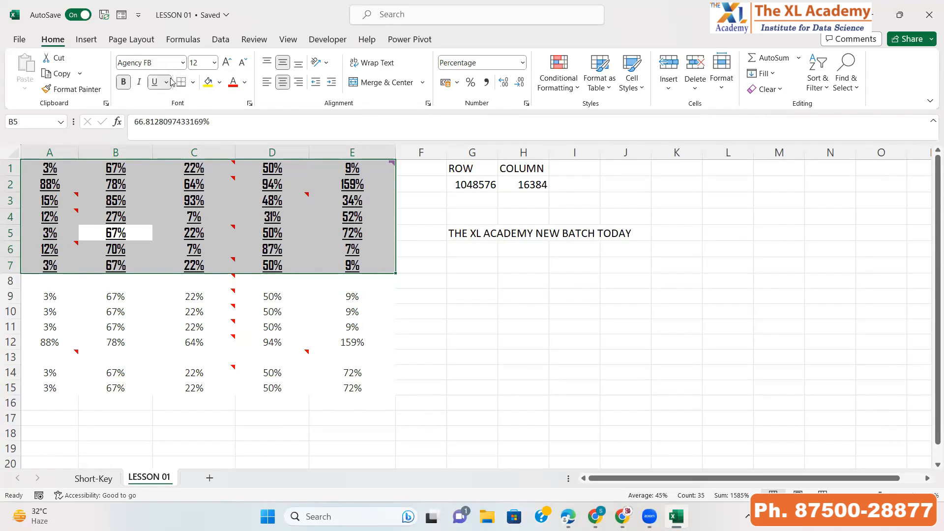
left_click(167, 83)
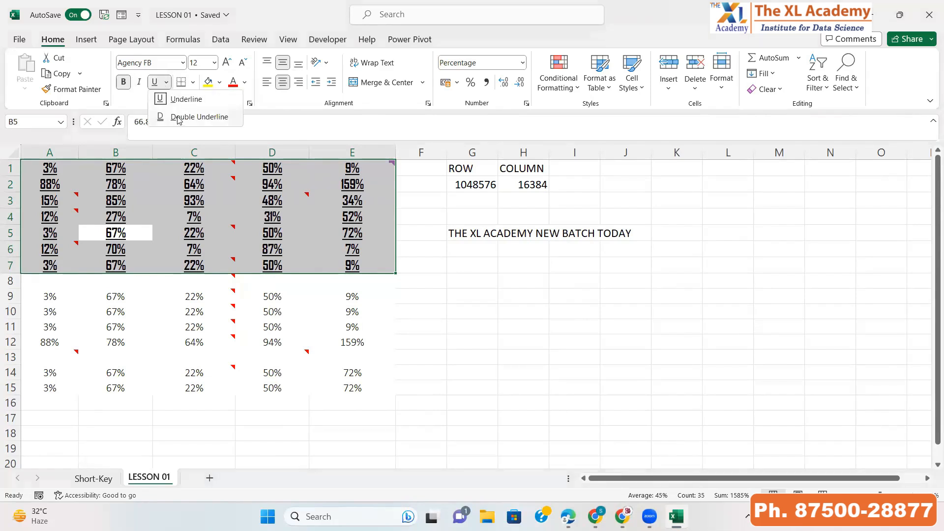
left_click(177, 118)
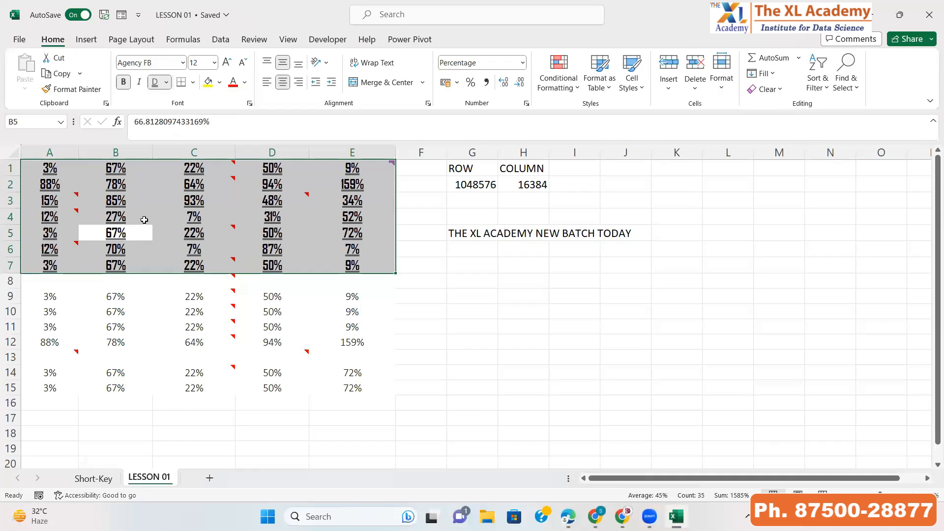
left_click(156, 82)
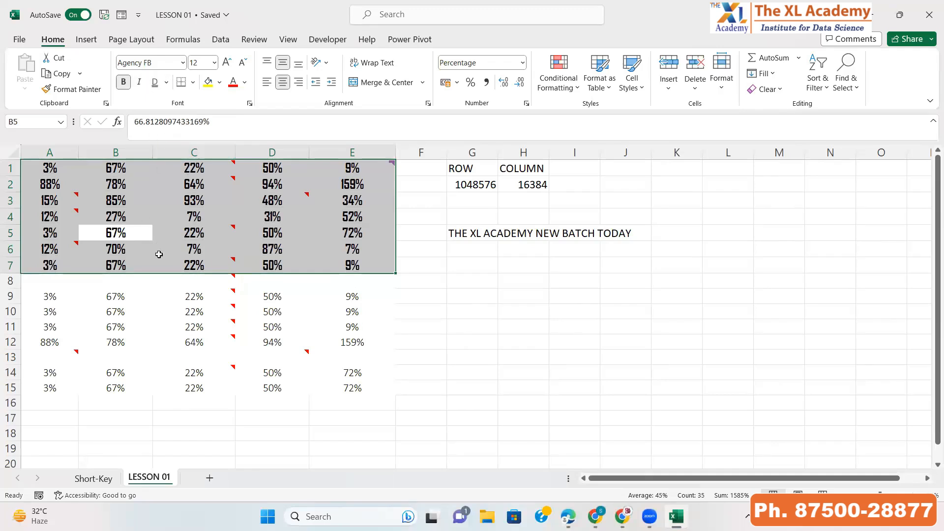
key("ctrl+u")
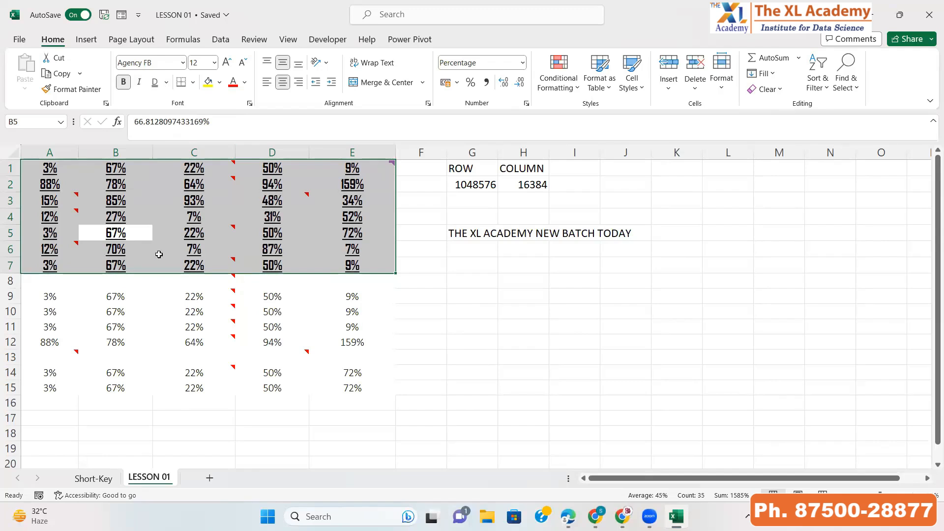
key("ctrl+u")
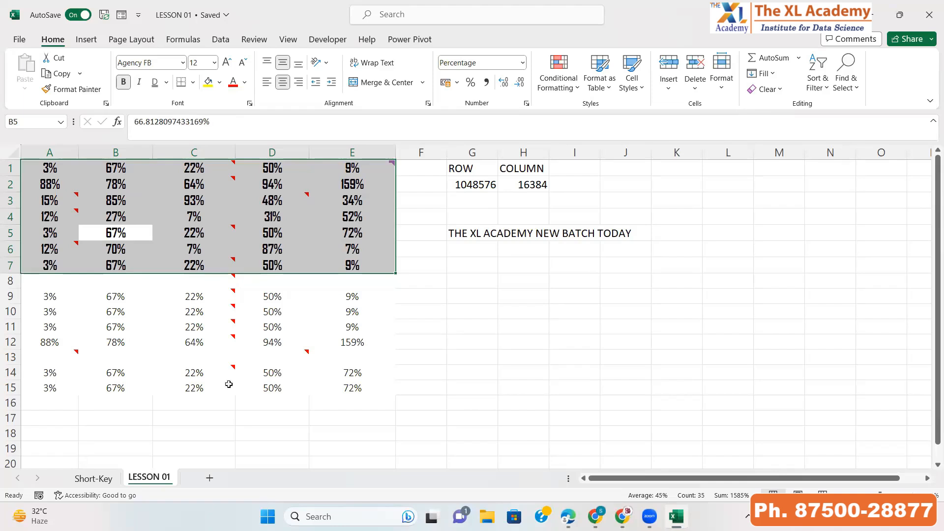
Step: Apply All Borders to the range A1:E7 and compare it with the unbordered cells below
left_click(192, 83)
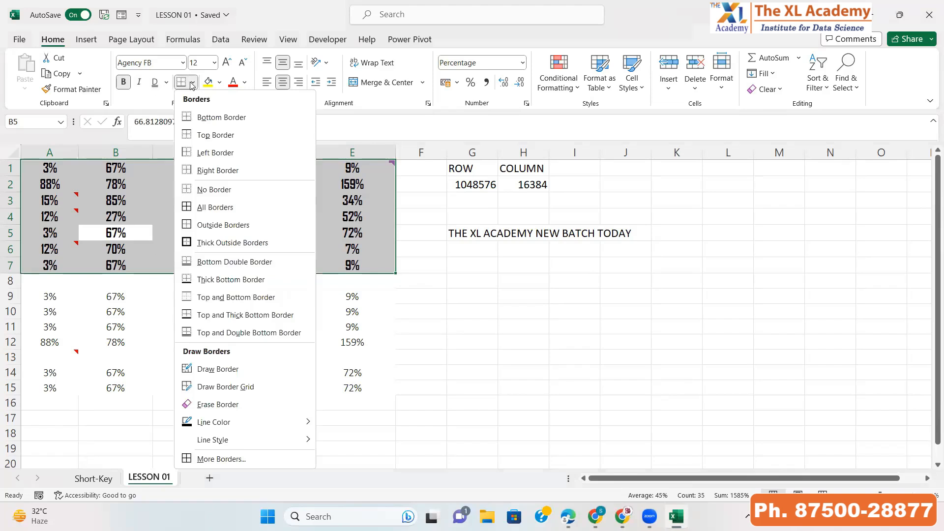
left_click(219, 209)
left_click(217, 269)
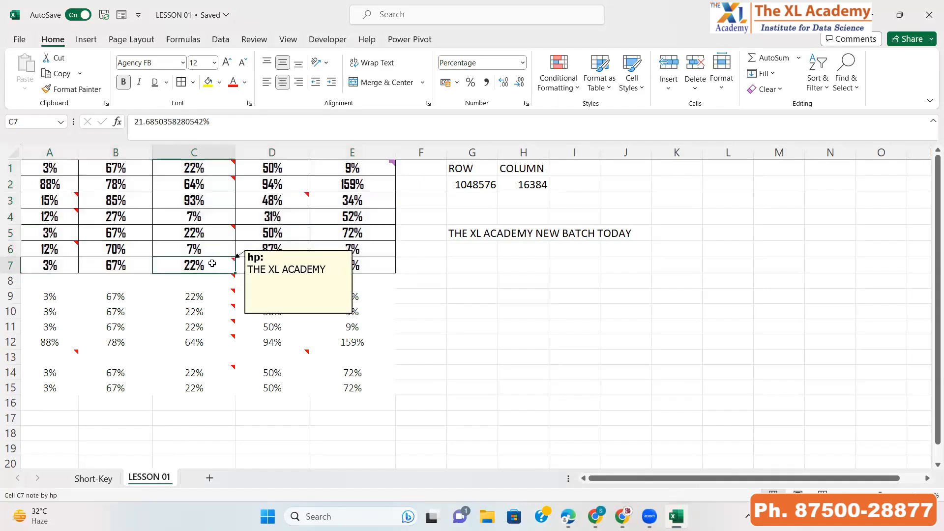
left_click(188, 314)
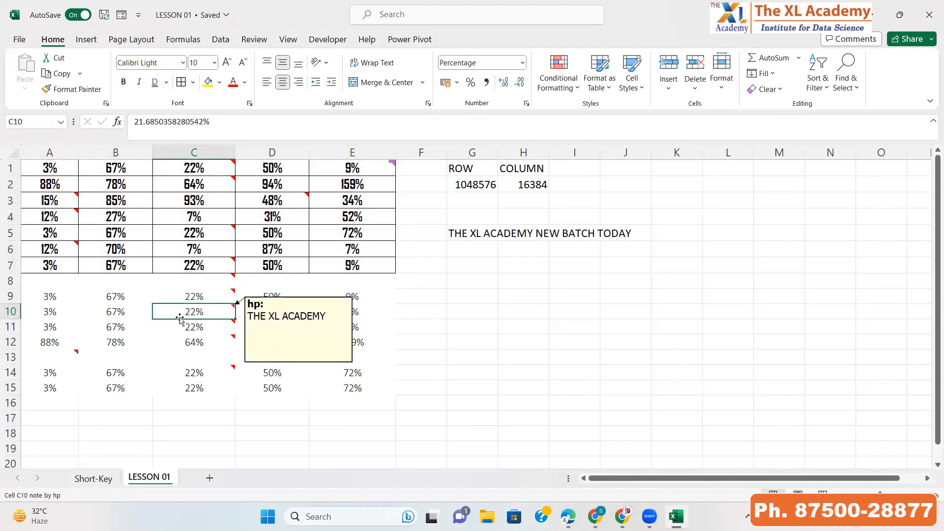
left_click(178, 228)
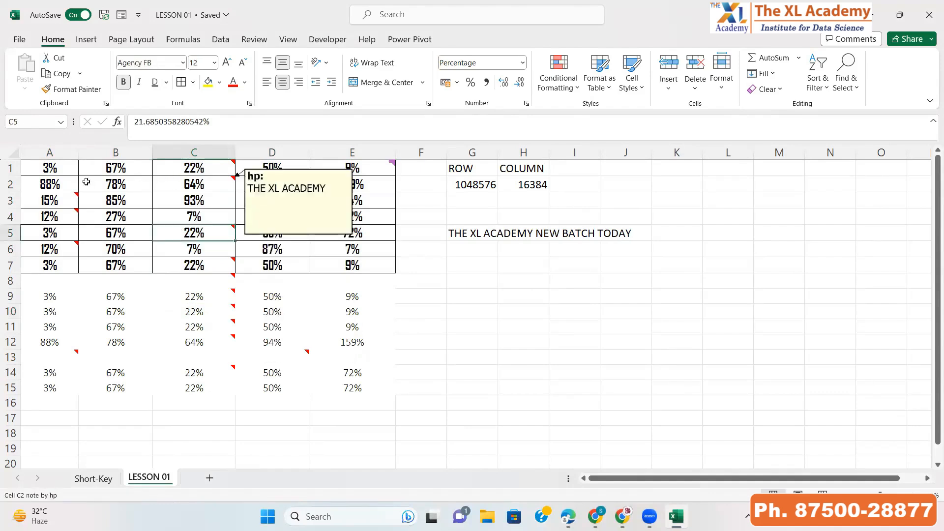
Step: Fill the first row of the block, A1:E1, with a gray theme color
left_click_drag(35, 164, 359, 168)
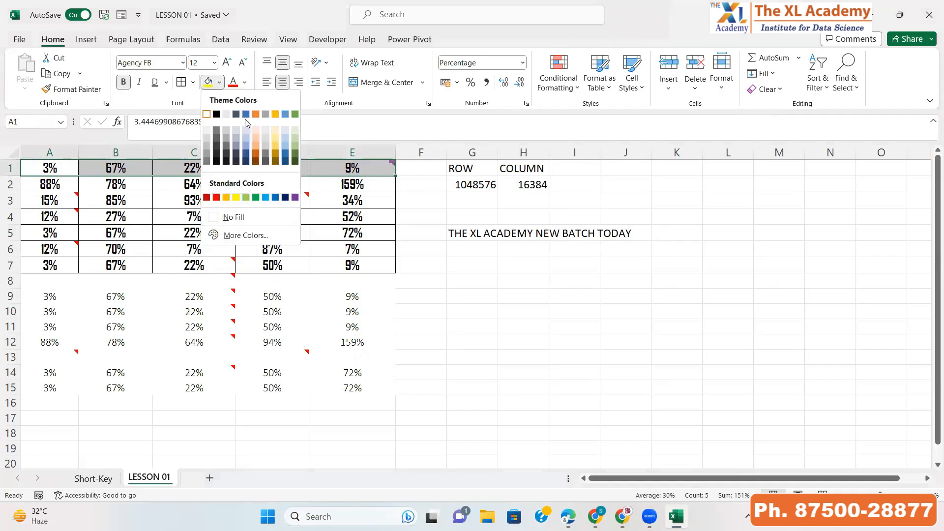
left_click(219, 82)
left_click(266, 147)
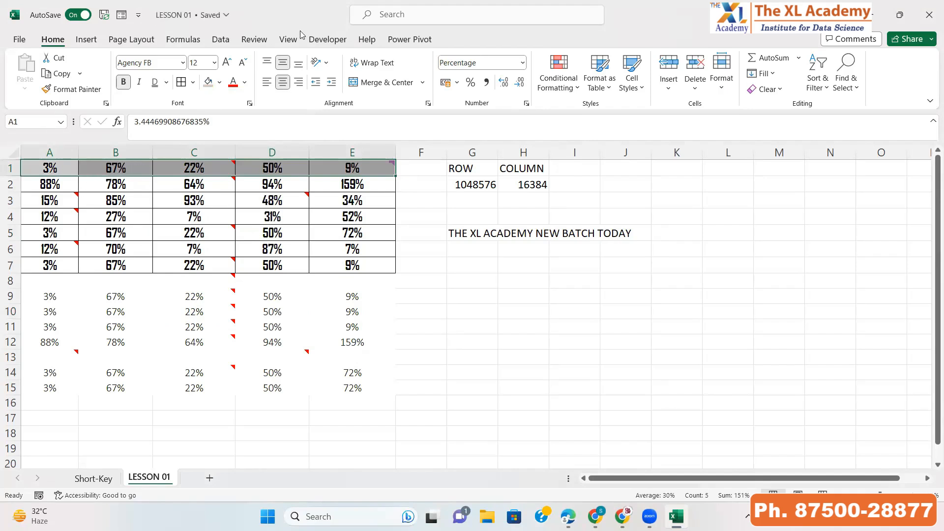
Step: Try a yellow font color on A1:E1 and settle on standard red
left_click(245, 82)
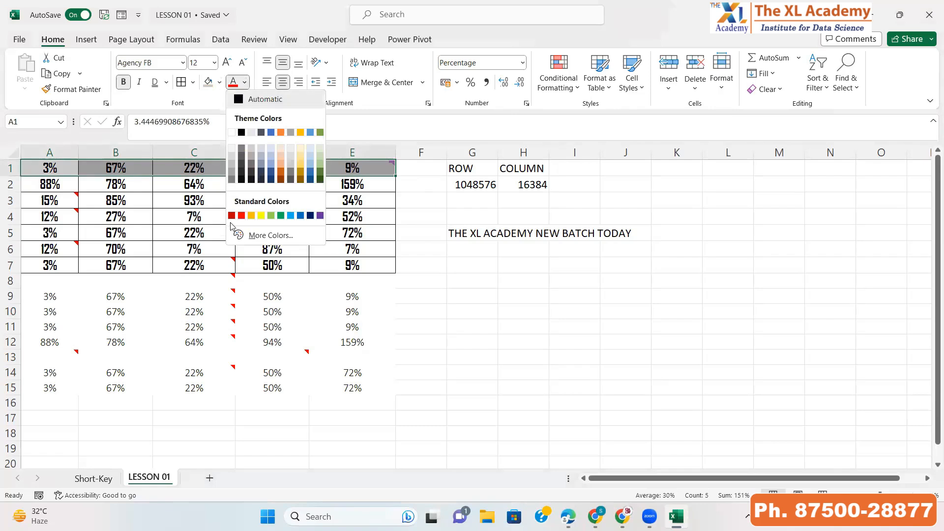
left_click(261, 216)
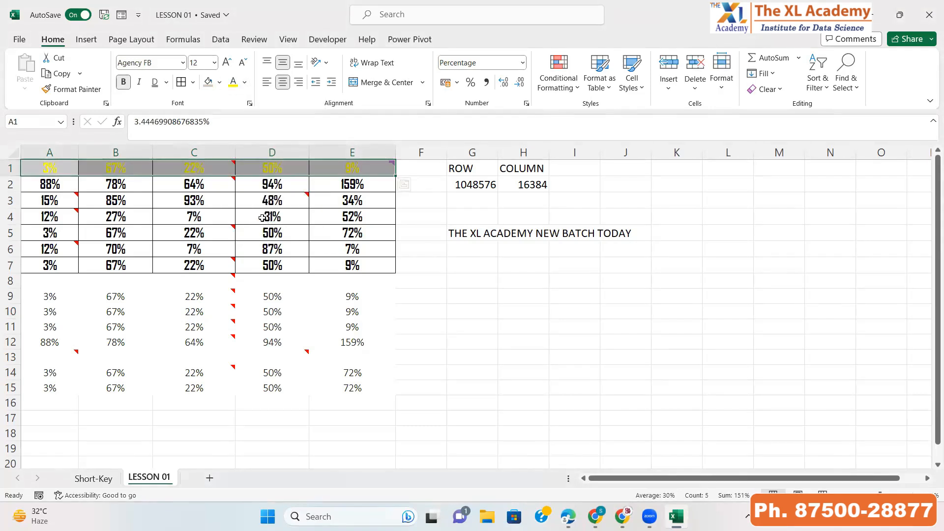
left_click(244, 82)
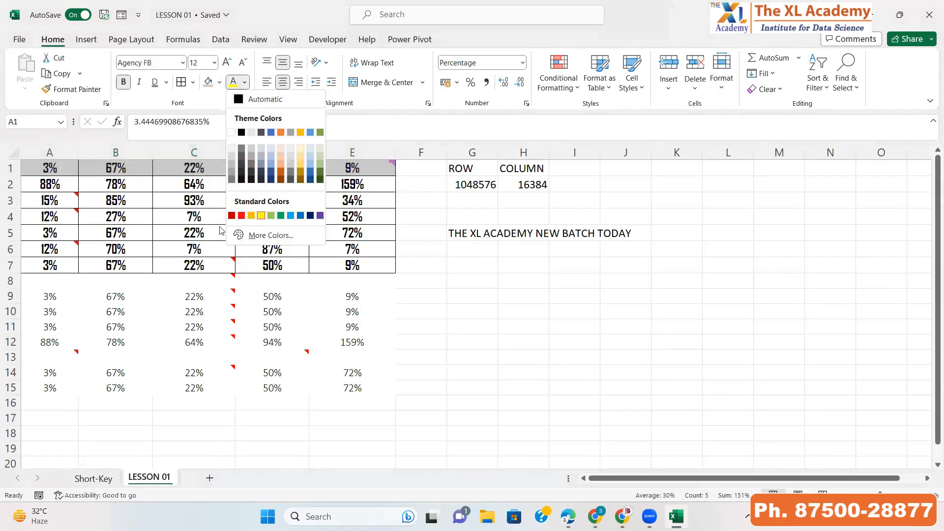
left_click(242, 216)
left_click(213, 196)
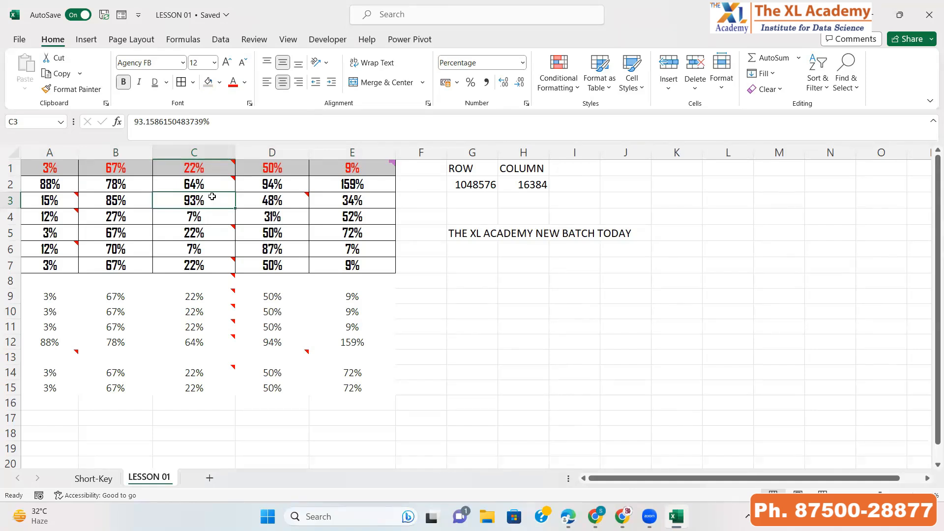
Step: Align the values in A1:C7 to the left and top of their cells
left_click(89, 202)
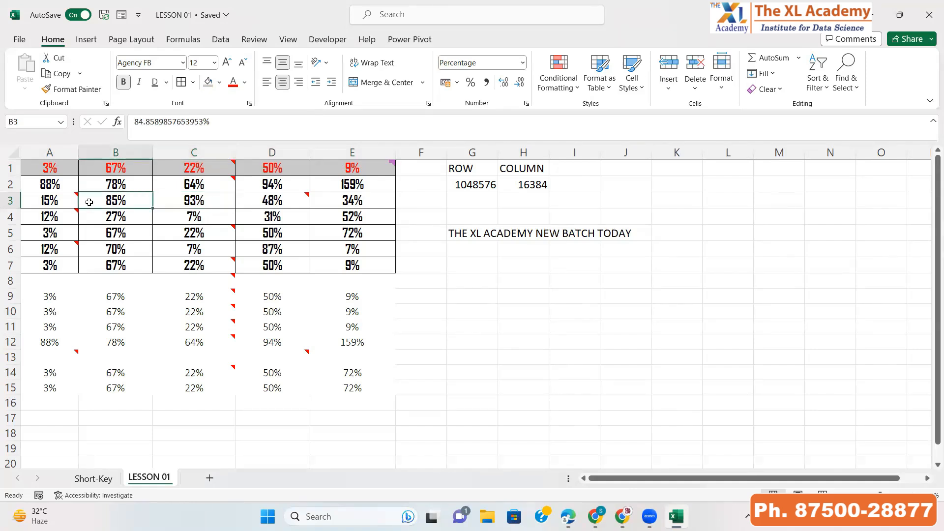
key("ctrl+a")
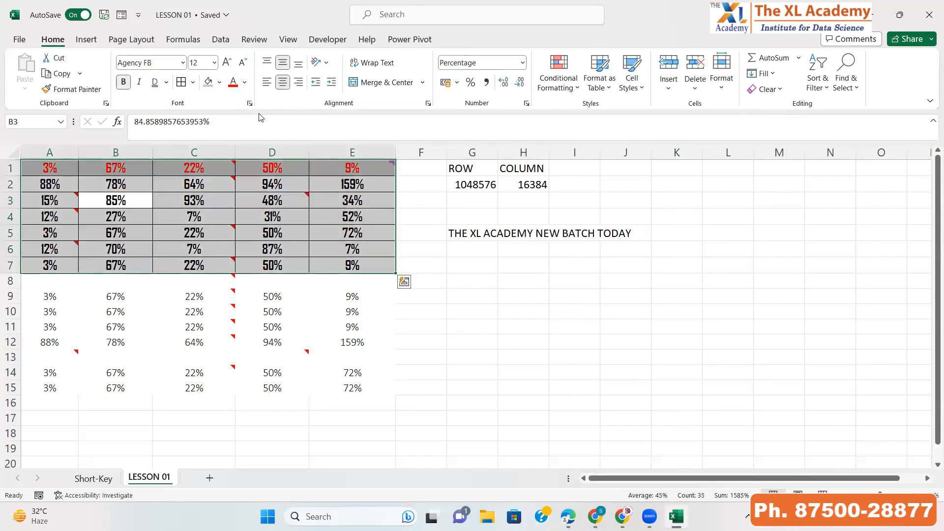
left_click(196, 181)
left_click_drag(52, 166, 211, 265)
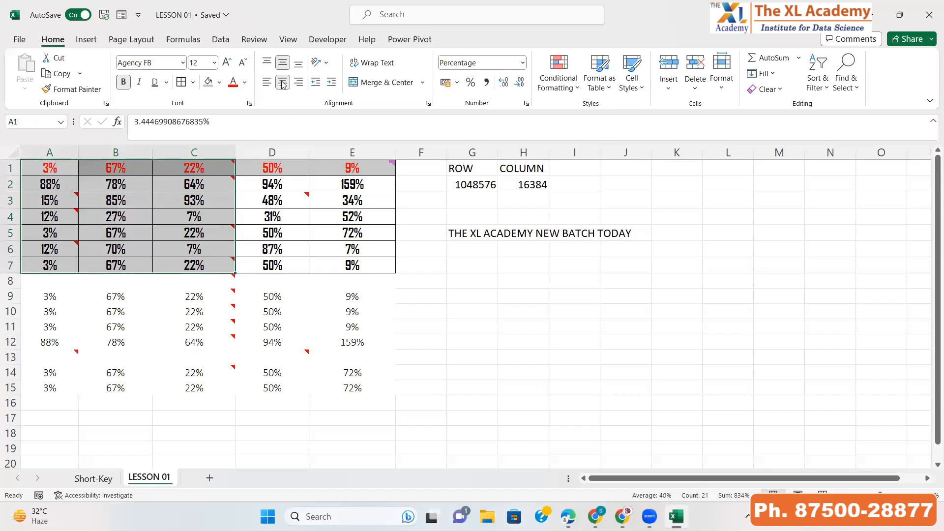
left_click(267, 82)
left_click(228, 197)
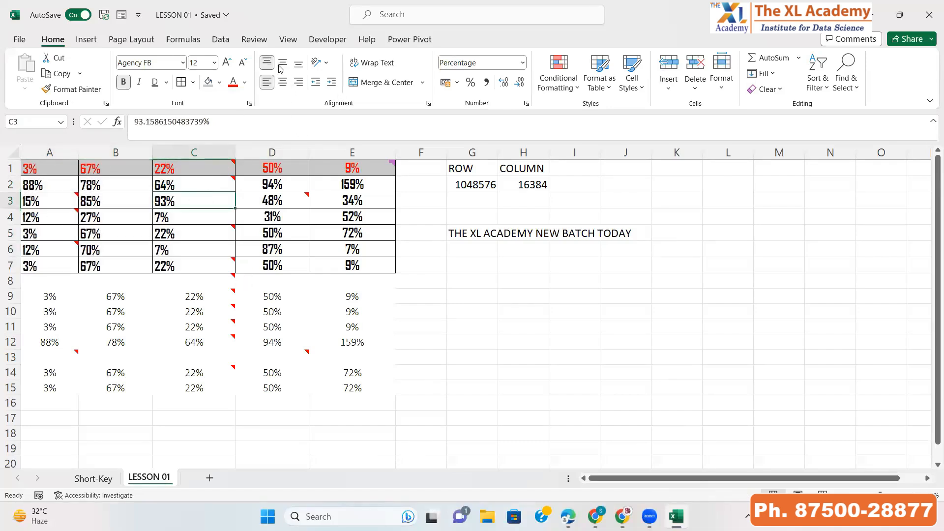
Step: Center the values of the whole block A1:E7 horizontally and align them to the middle vertically
left_click_drag(49, 168, 351, 266)
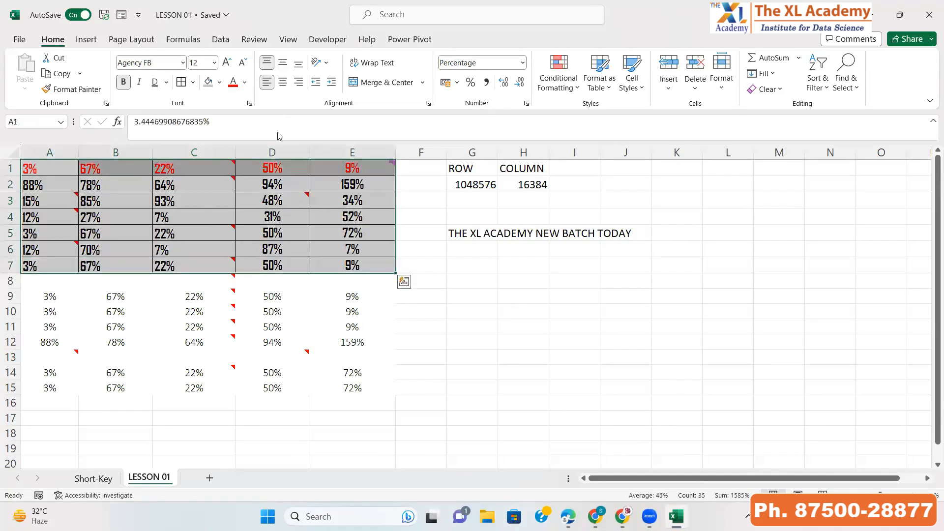
left_click(283, 82)
left_click(284, 62)
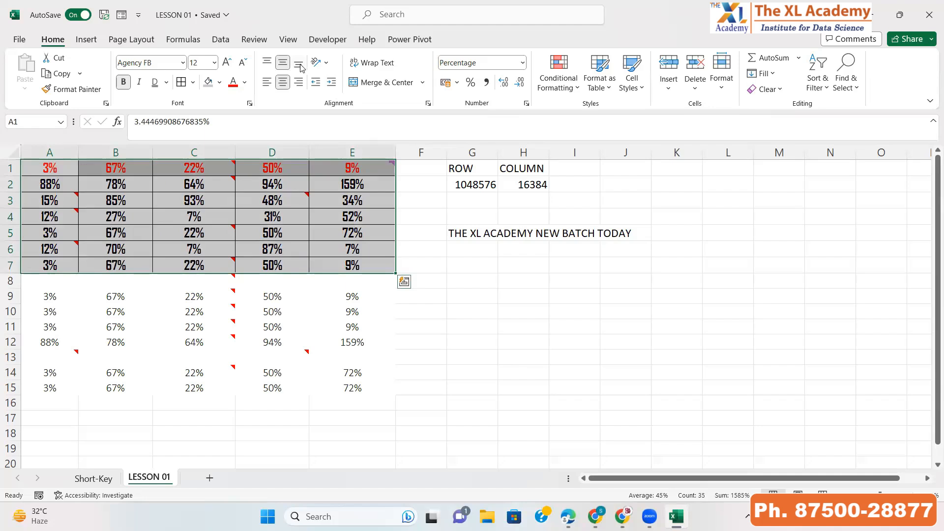
Step: Try bottom and right alignment on A1:E7, and restore the center and middle alignment
left_click(298, 62)
left_click(298, 82)
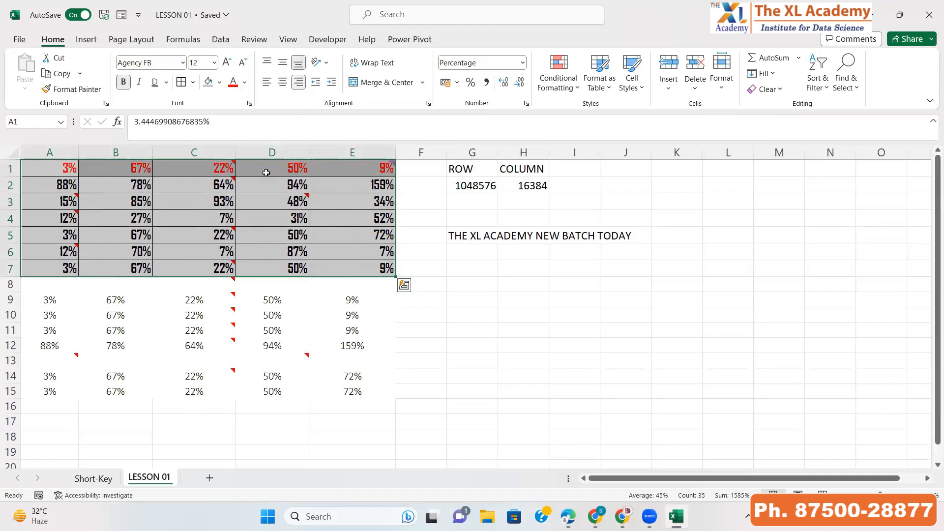
left_click(283, 82)
left_click(282, 62)
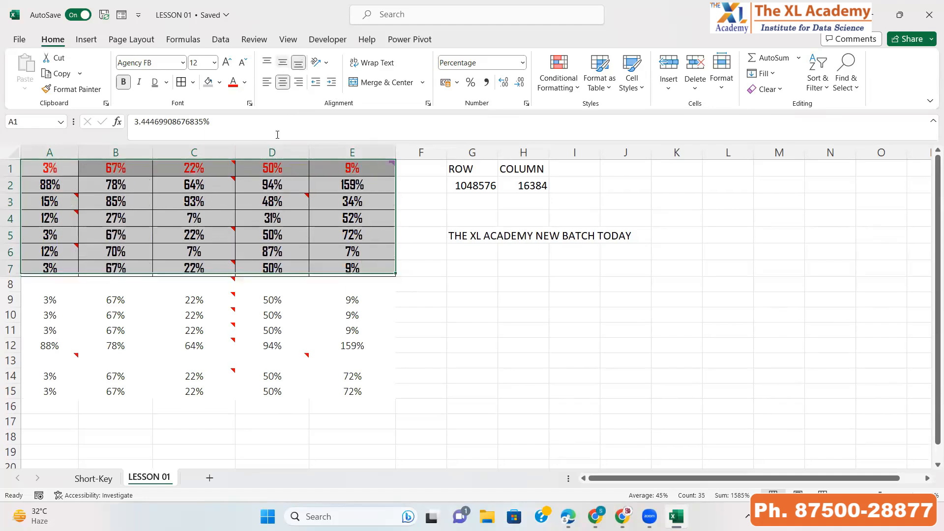
mouse_move(250, 197)
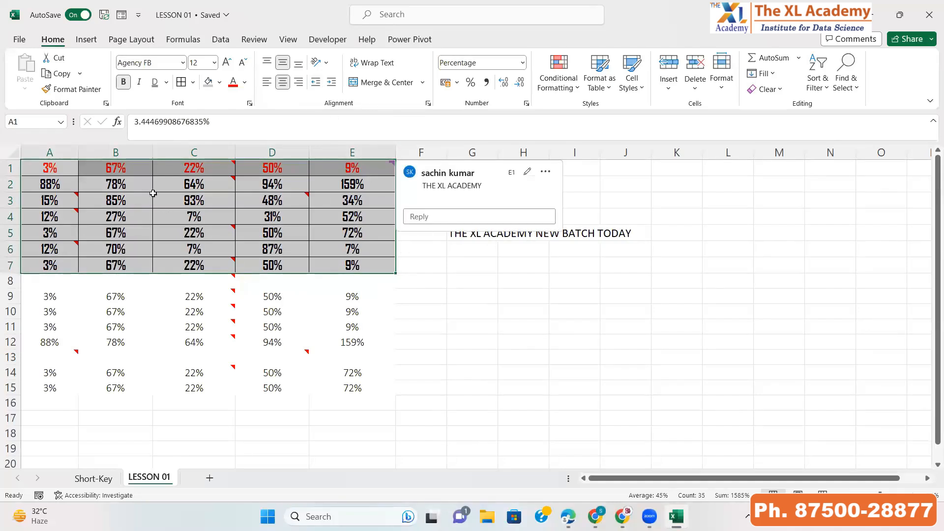
Step: Clear the values from the header cells A1:E1, leaving their formatting in place
left_click(147, 172)
key("Left")
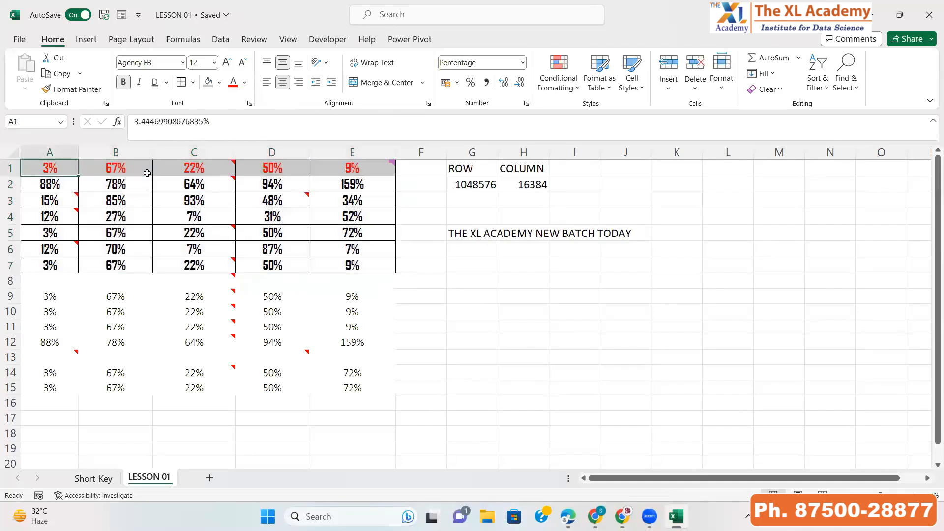
key("shift+Right")
key("shift+Right")
key("shift+Right")
key("shift+Right")
key("Delete")
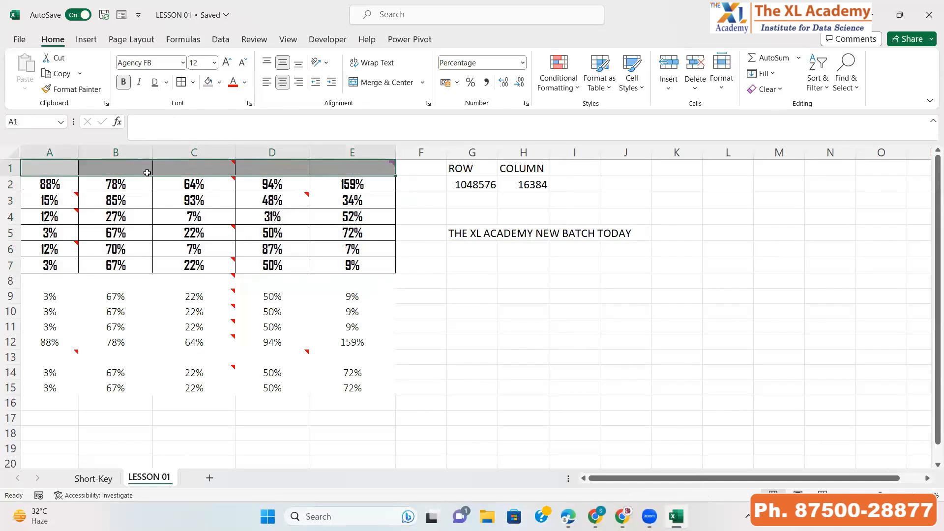
key("Down")
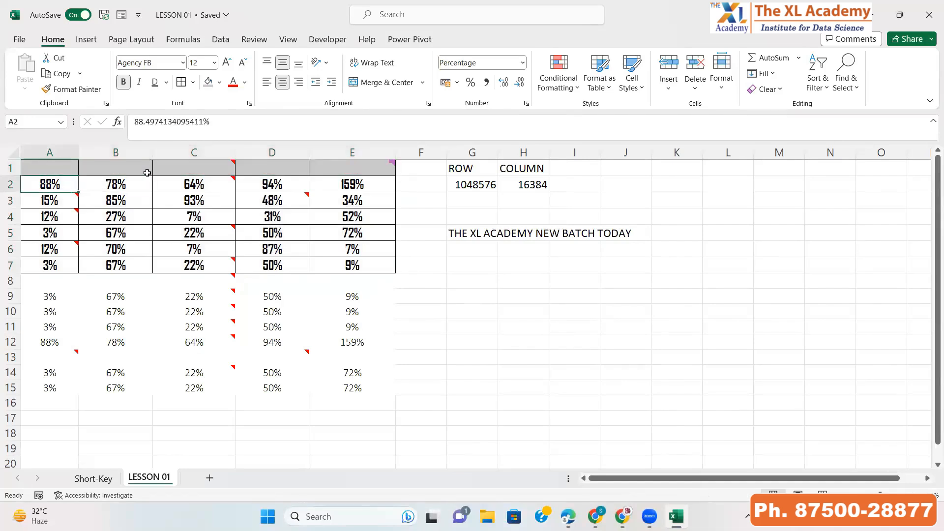
key("Down")
key("Down")
key("Down")
key("Right")
key("Right")
key("Right")
key("Right")
key("Right")
key("Right")
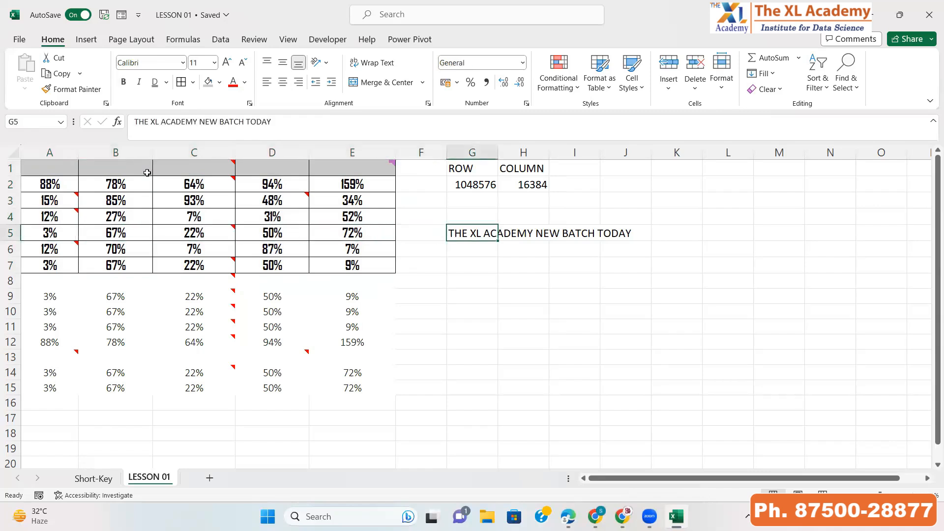
key("Left")
key("Left")
key("Left")
key("Left")
key("Left")
key("Left")
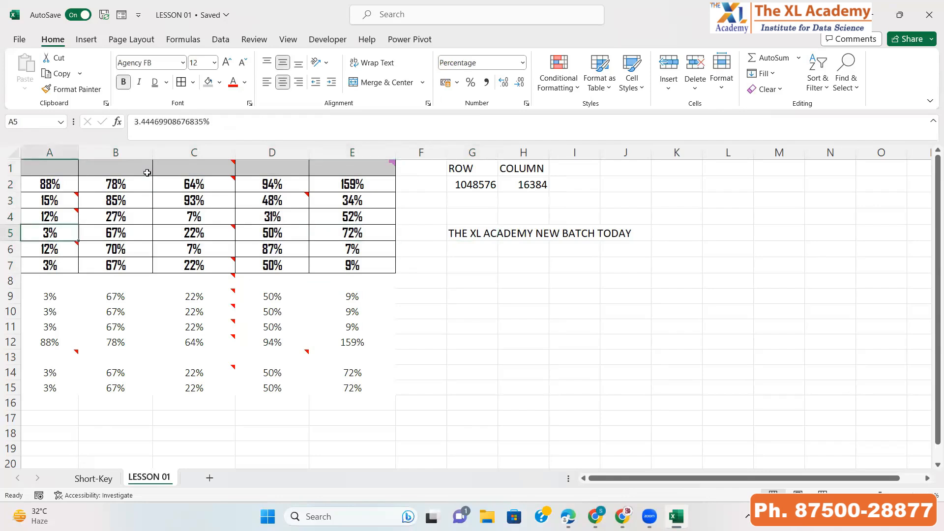
key("Up")
key("Up")
key("Up")
key("Up")
key("Right")
key("Right")
key("Right")
key("Right")
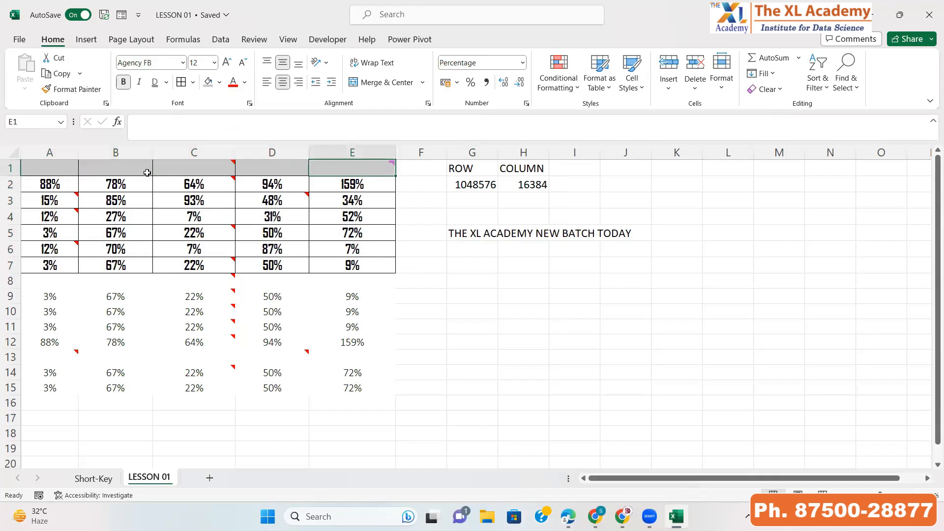
Step: Enter WW in H5, directly beside the long text in G5
key("Down")
key("Down")
key("Down")
key("Down")
key("Right")
key("Right")
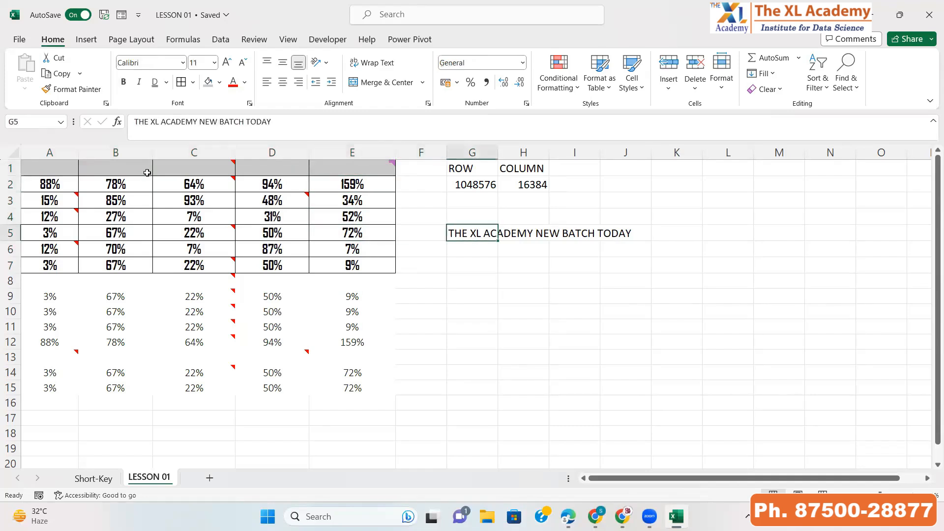
key("Right")
type("WW")
key("Return")
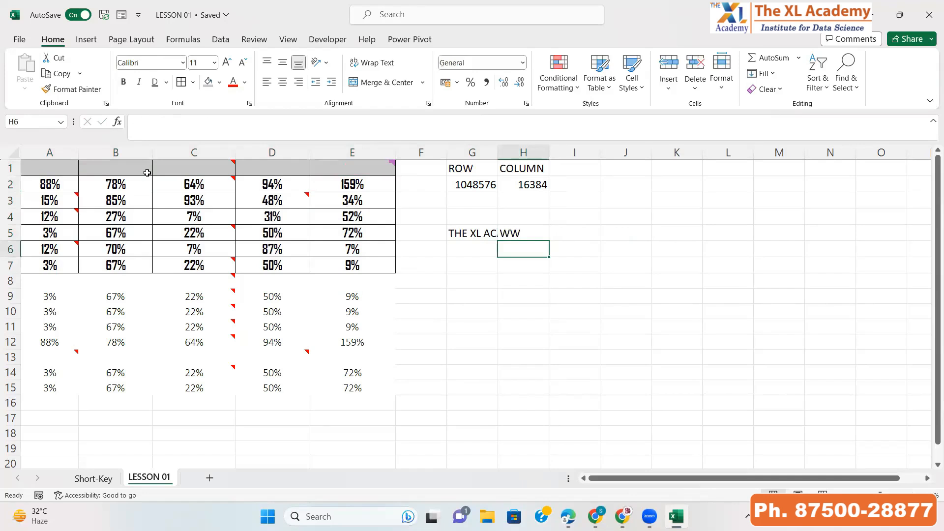
Step: Try wrapping the long text in G5 and turn the wrapping off again
key("Up")
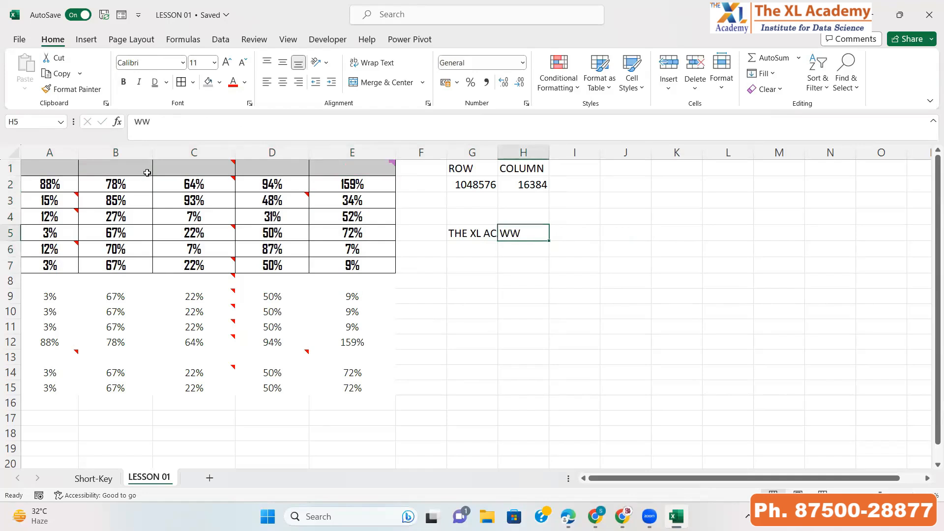
key("Left")
key("Right")
key("Left")
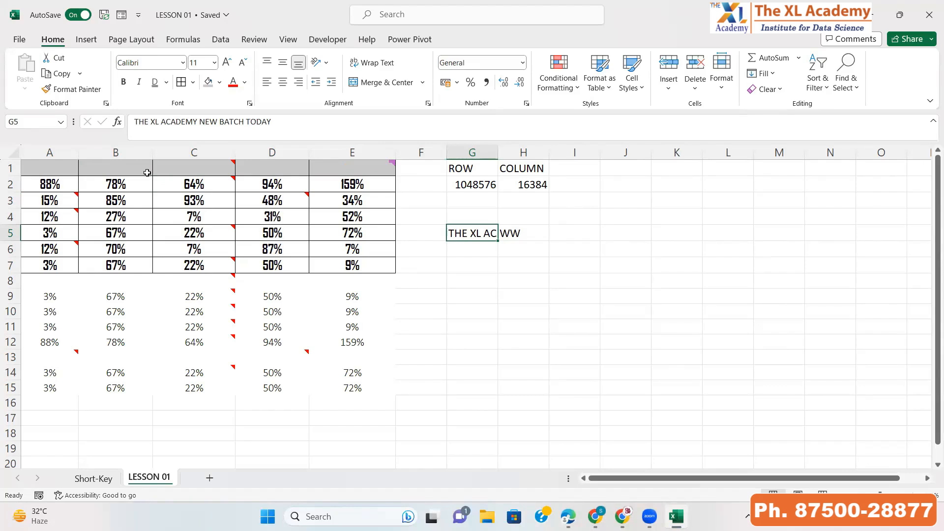
key("Left")
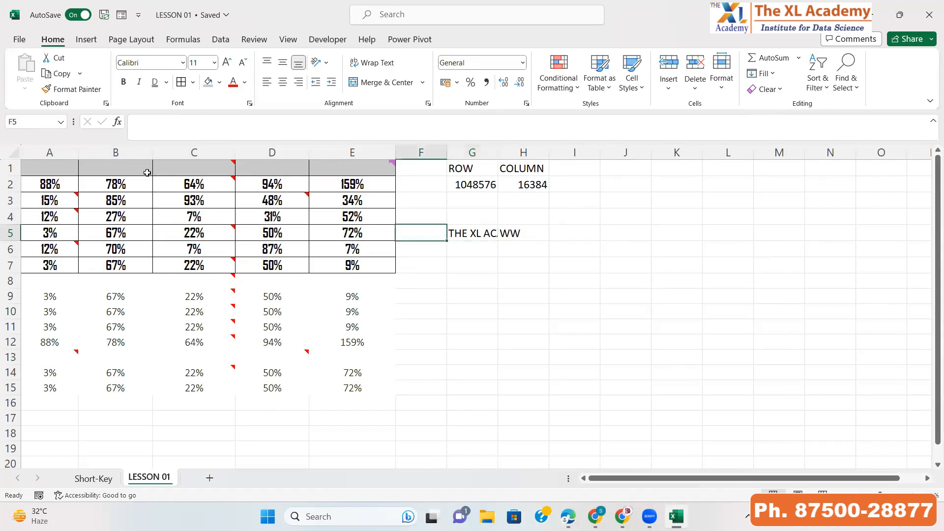
key("Down")
key("Up")
key("Right")
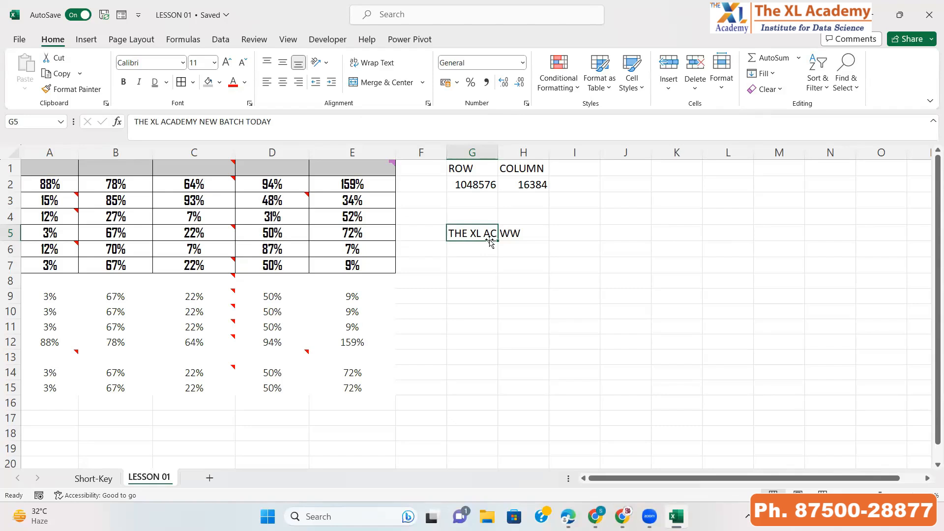
left_click(379, 65)
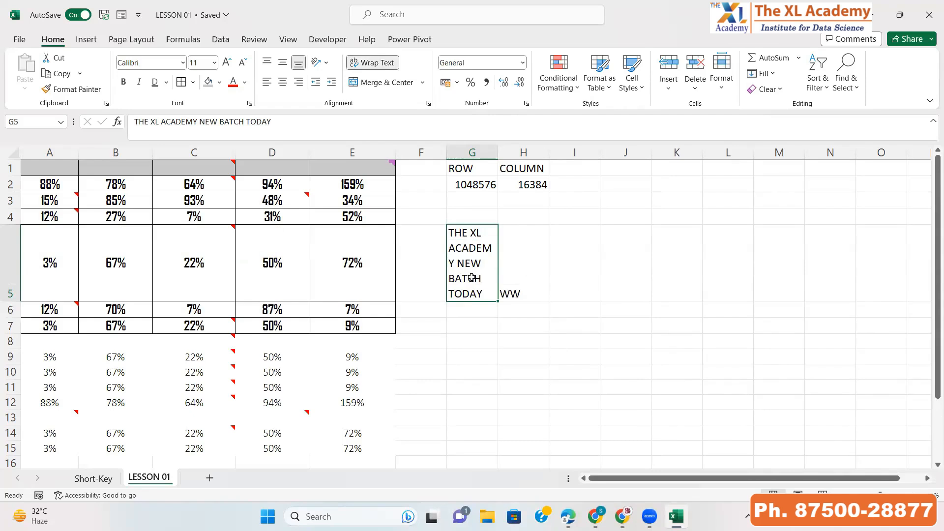
left_click(379, 64)
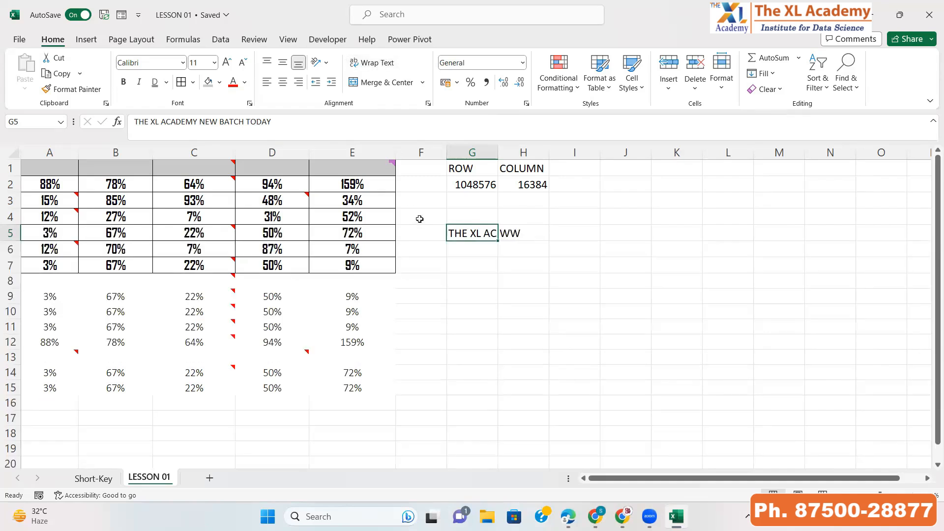
Step: Apply Shrink to fit to the long text in G5 through its cell formatting
right_click(468, 232)
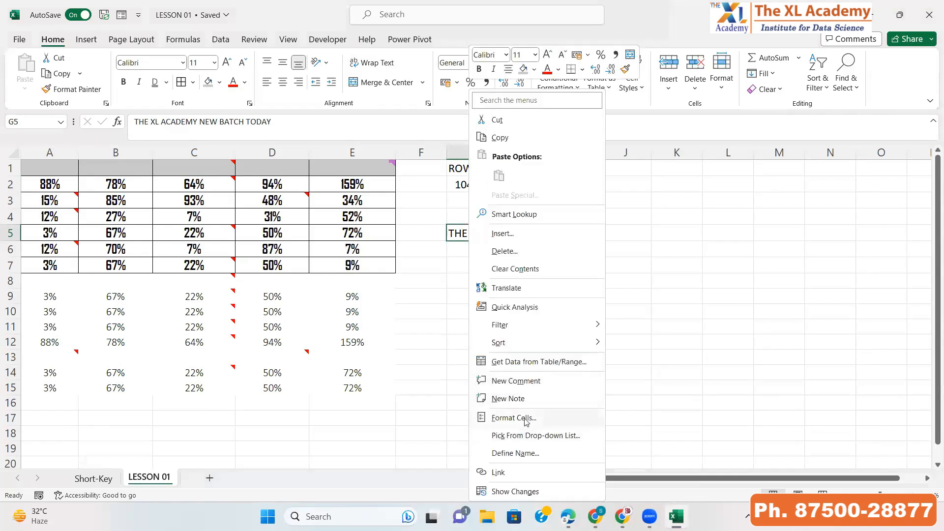
left_click(465, 234)
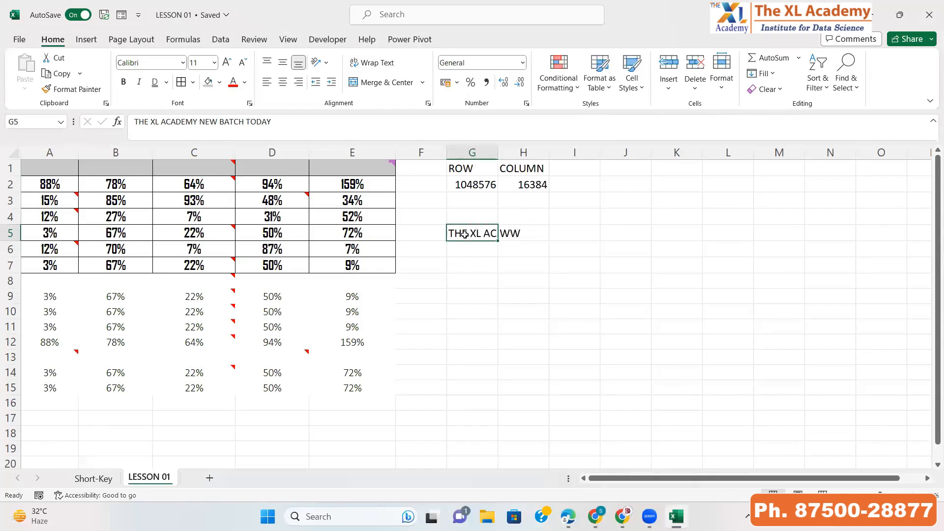
key("ctrl+1")
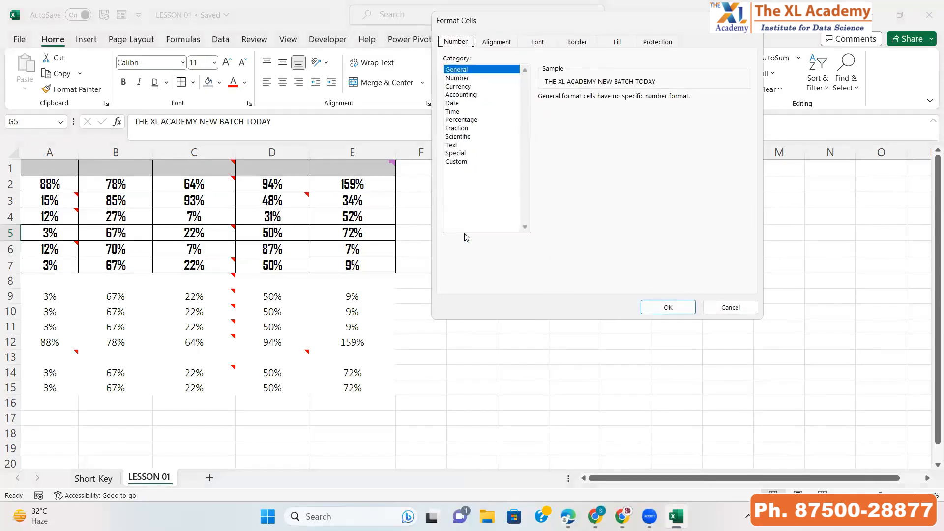
left_click_drag(539, 27, 542, 100)
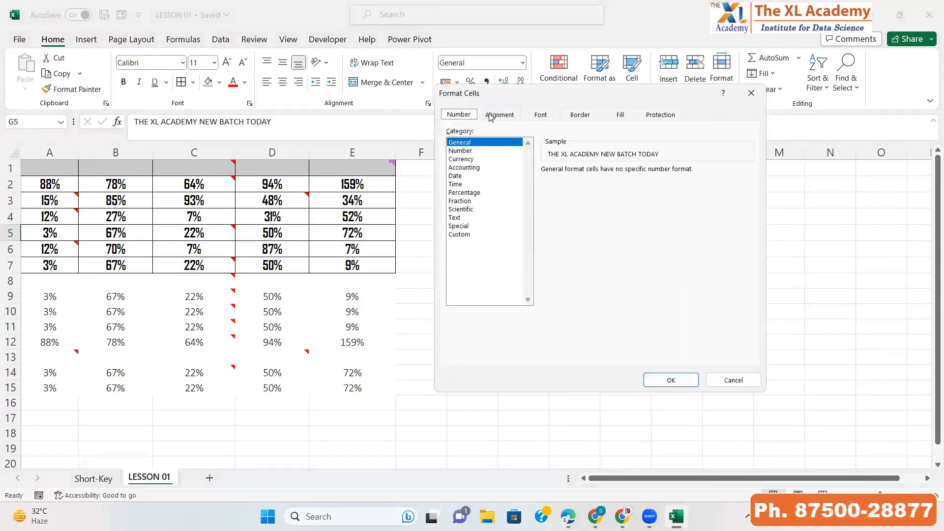
left_click(492, 116)
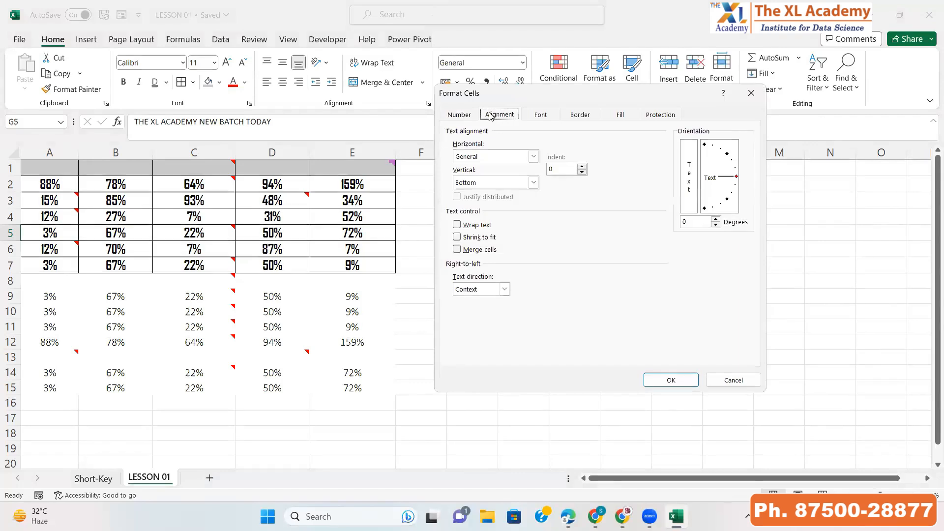
left_click(458, 238)
left_click(684, 377)
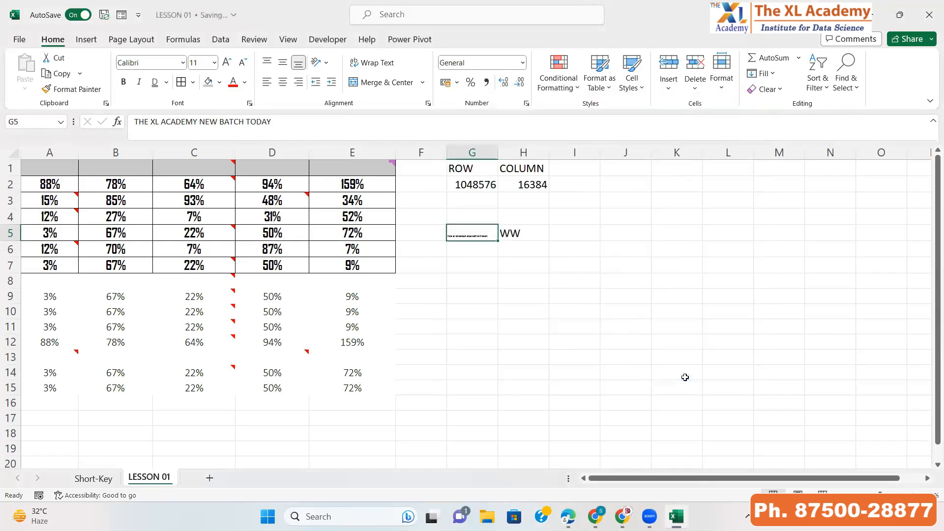
Step: Widen column G and turn off Shrink to fit for G5
left_click_drag(498, 152, 535, 149)
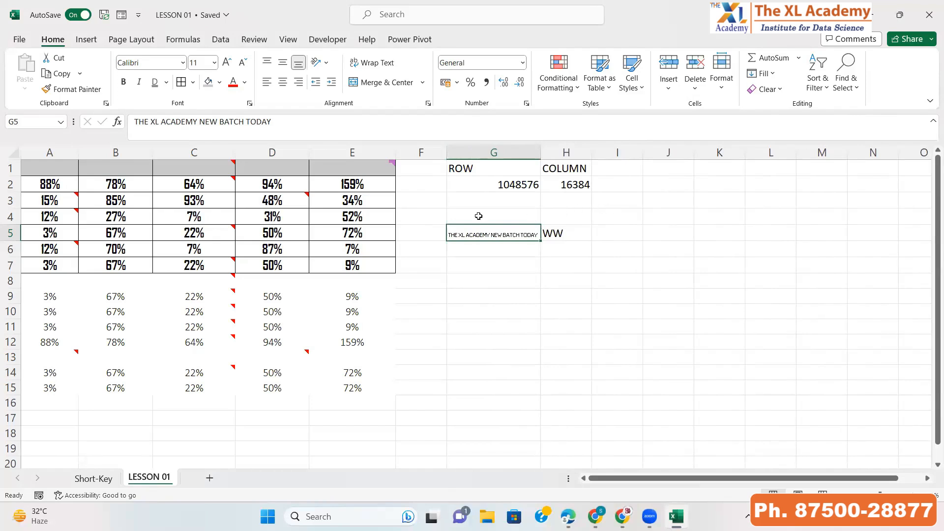
left_click_drag(538, 153, 532, 152)
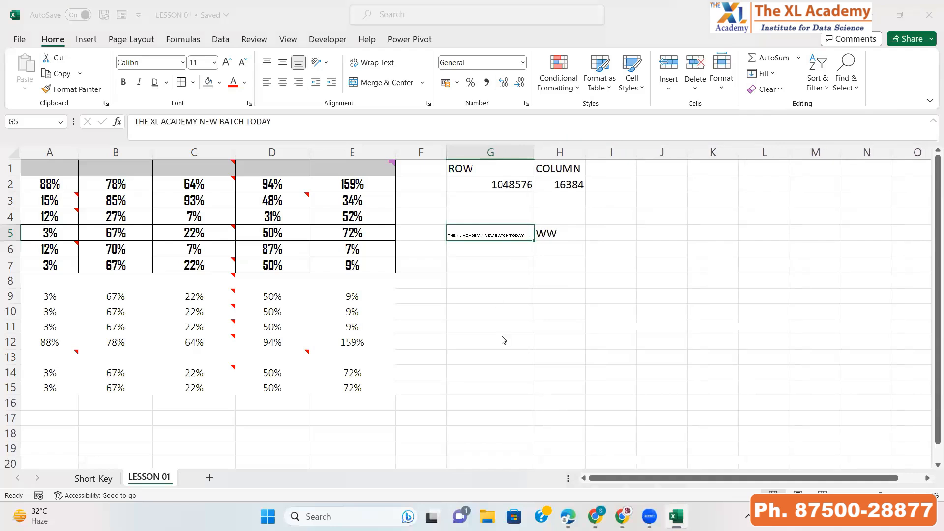
key("ctrl+1")
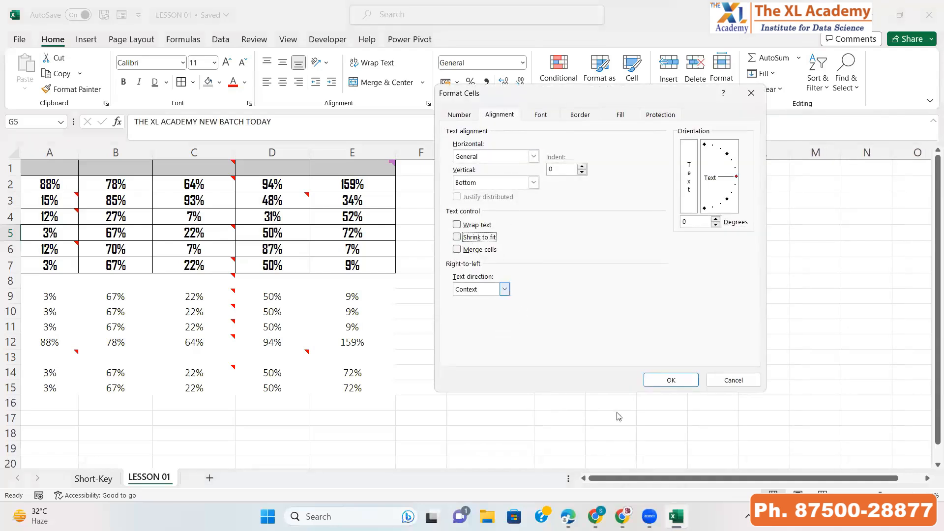
left_click(670, 380)
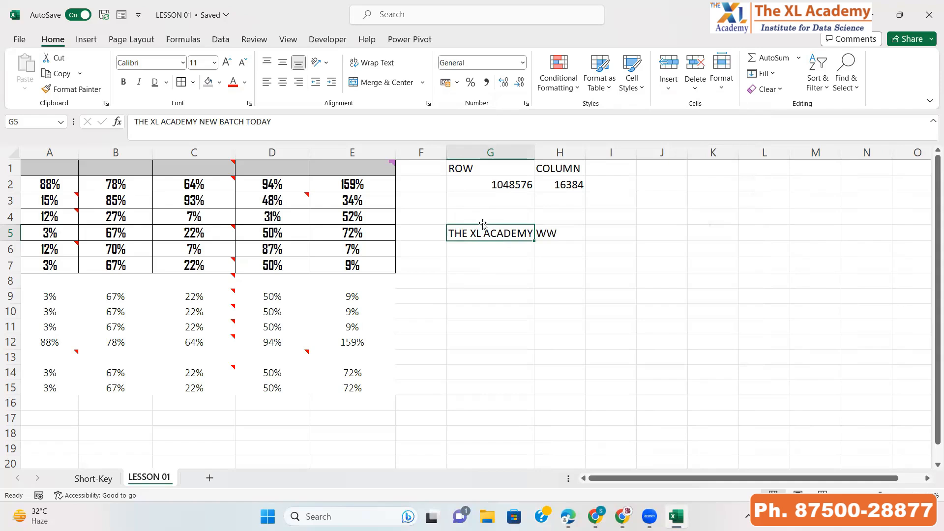
Step: Copy the text THE XL ACADEMY NEW BATCH TODAY from G5 into A1
key("Left")
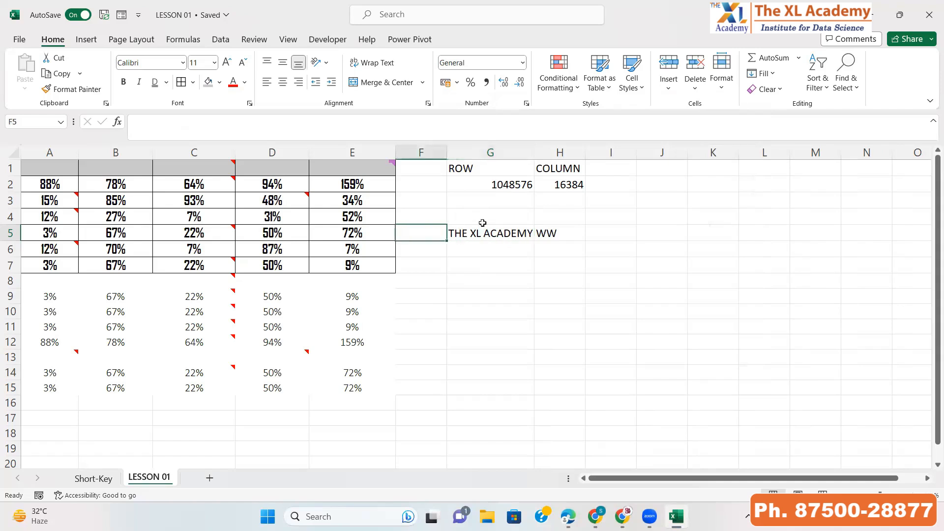
key("Right")
key("ctrl+c")
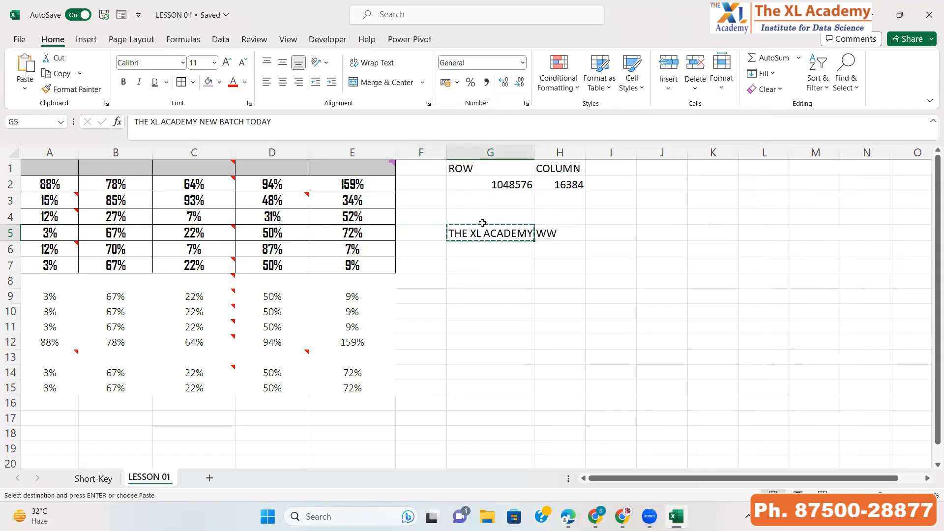
key("Home")
key("Up")
key("Up")
key("Up")
key("Up")
key("ctrl+v")
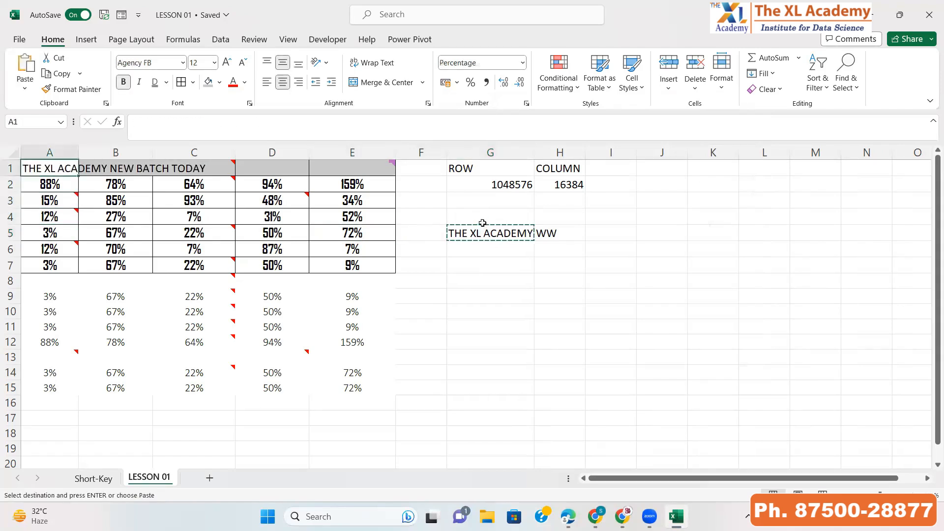
key("Down")
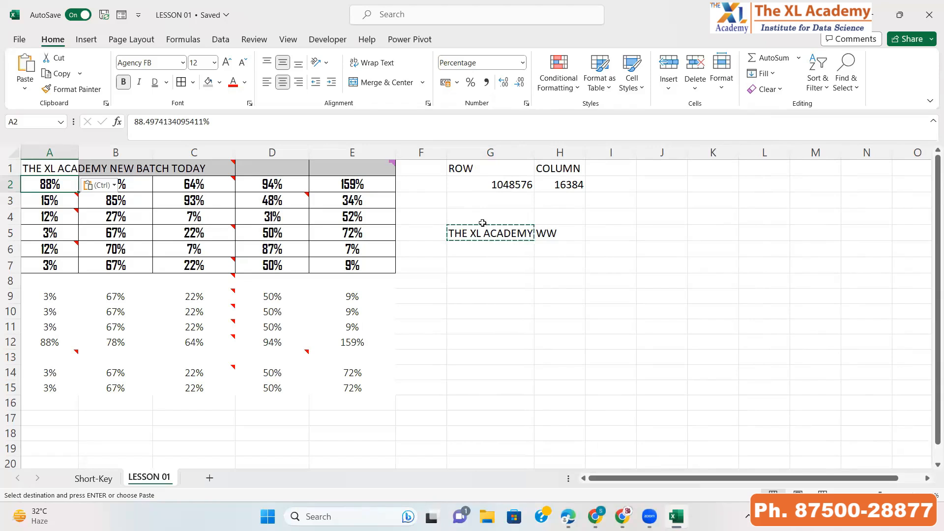
key("Up")
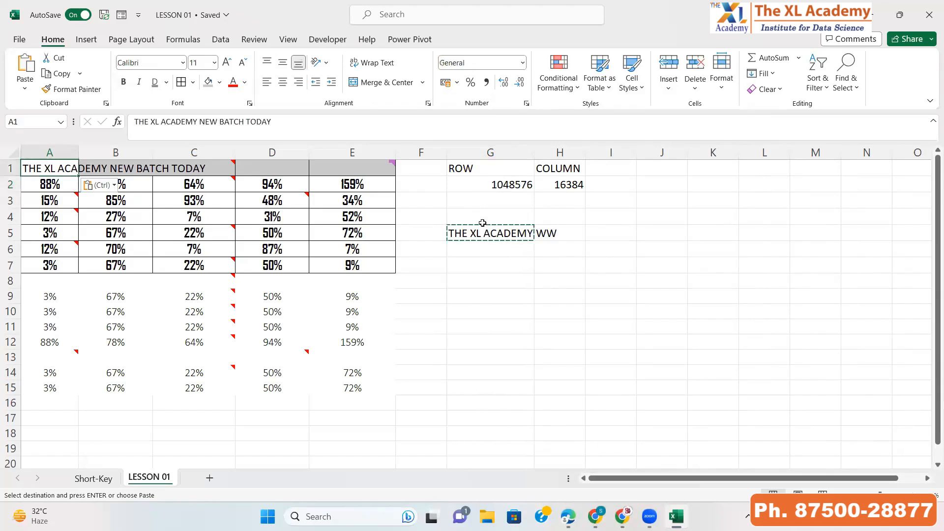
Step: Copy the title text from A1 into C1 and clear A1
key("ctrl+c")
key("Right")
key("Right")
key("ctrl+v")
key("Left")
key("Left")
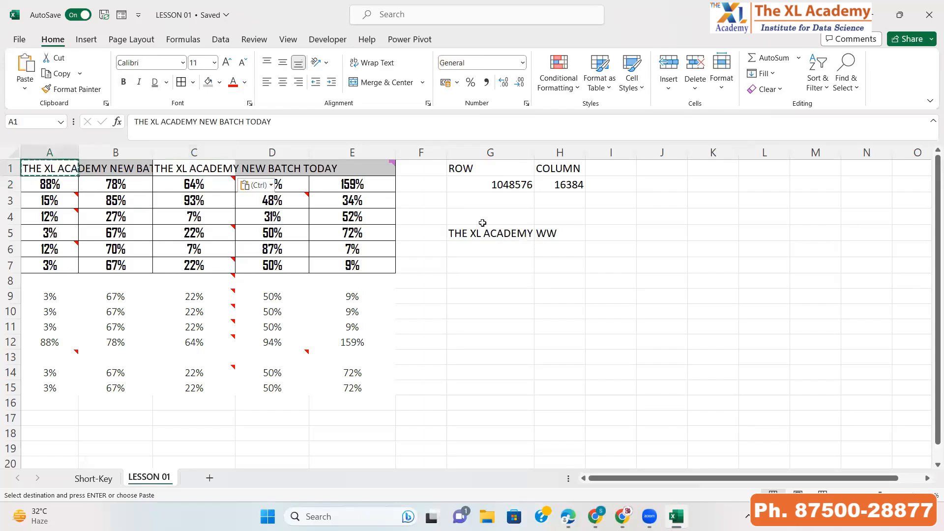
key("Delete")
key("Right")
key("Right")
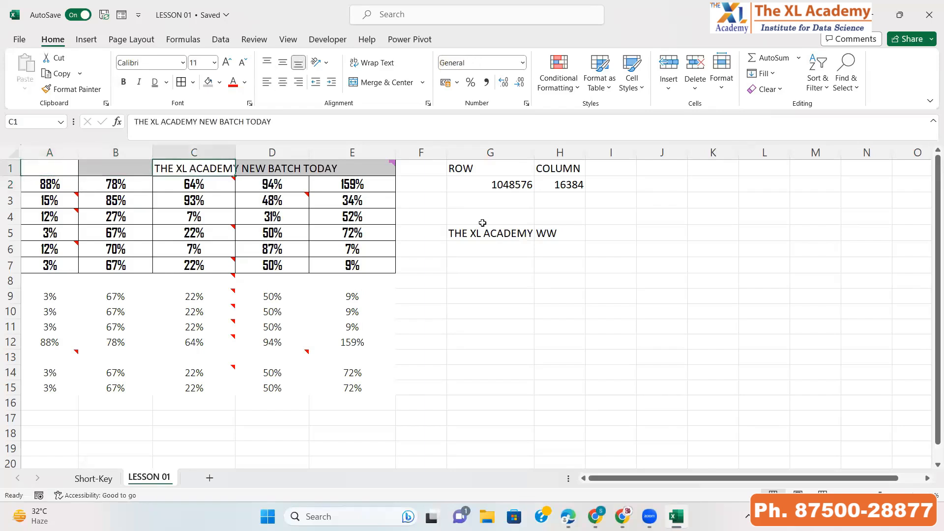
Step: Copy the title text from C1 back into A1 and clear C1
key("ctrl+c")
key("Left")
key("Left")
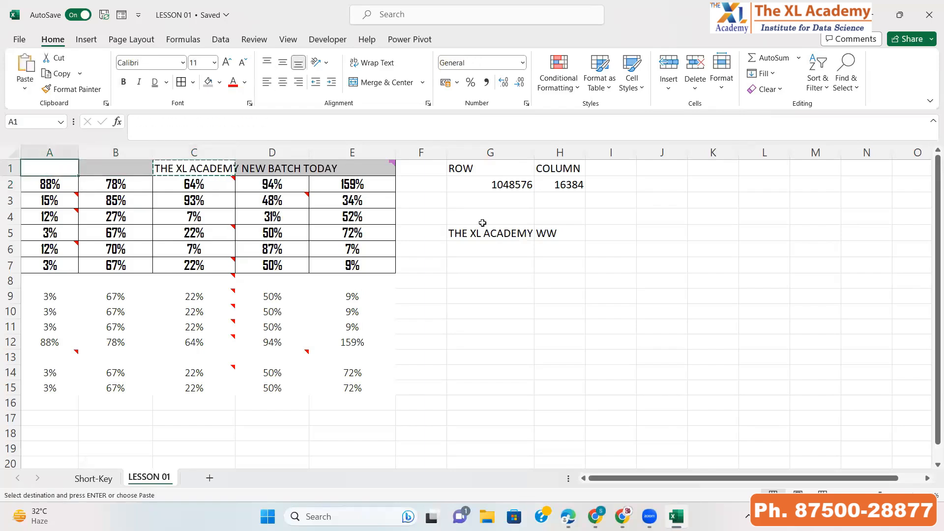
key("ctrl+v")
key("Right")
key("Right")
key("Delete")
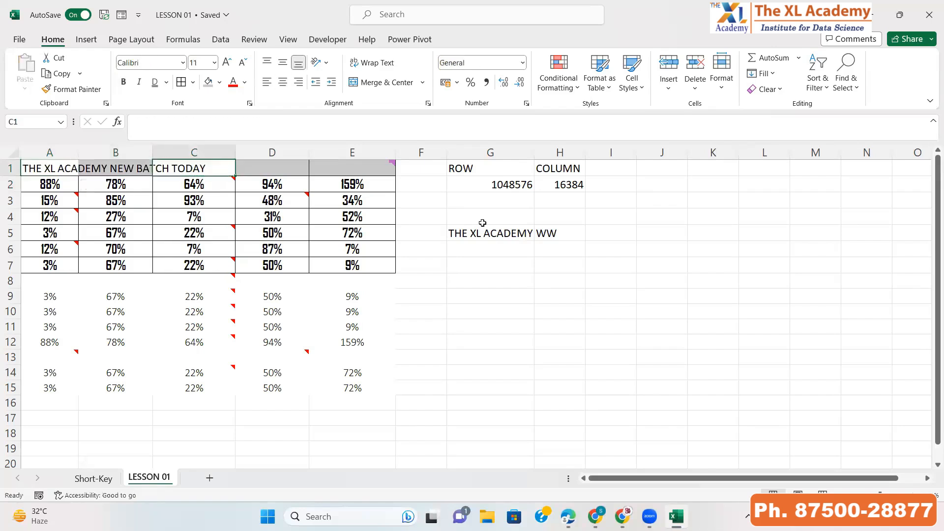
Step: Merge and center the title THE XL ACADEMY NEW BATCH TODAY across A1:E1 and fill the merged cell with gray
key("Left")
key("Left")
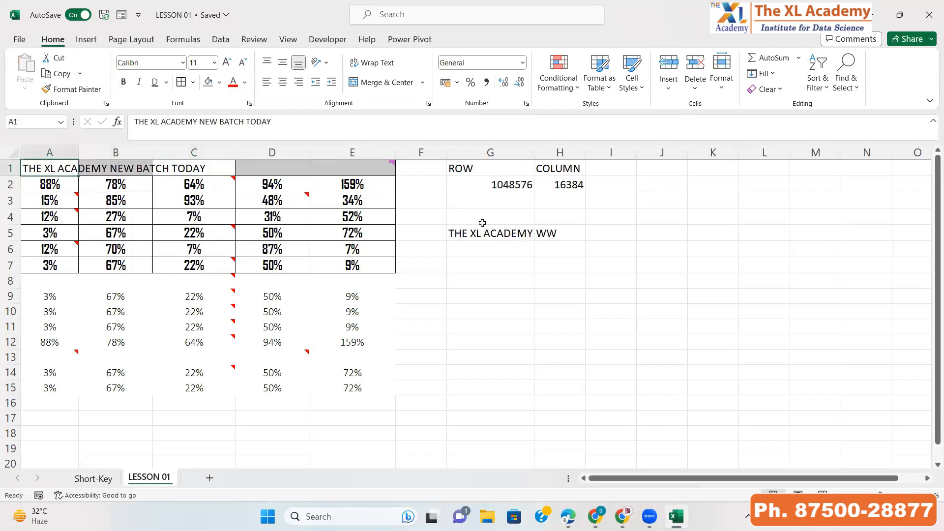
key("shift+Right")
key("shift+Right")
key("shift+Right")
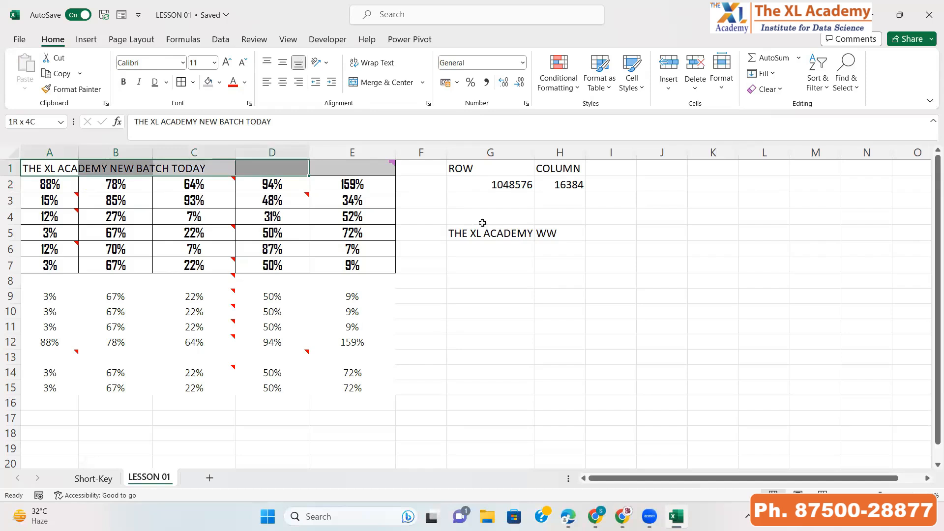
key("shift+Right")
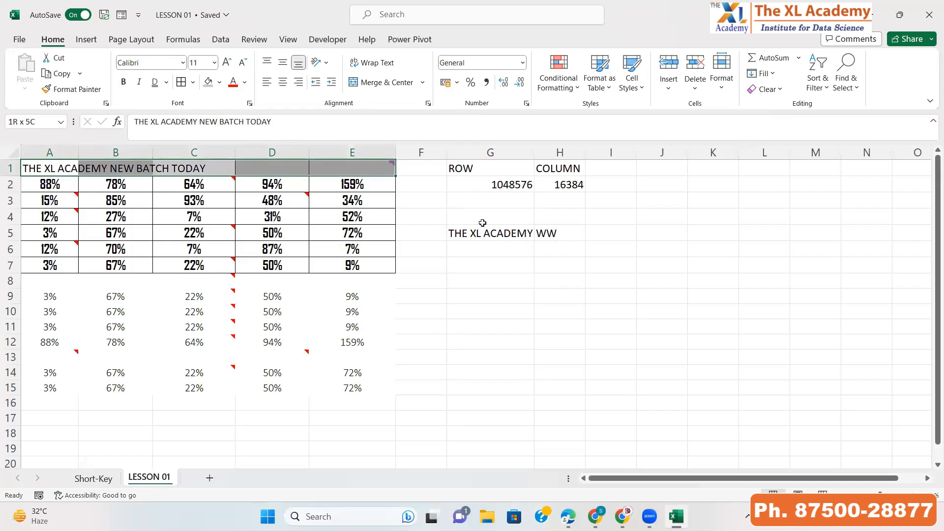
left_click(386, 83)
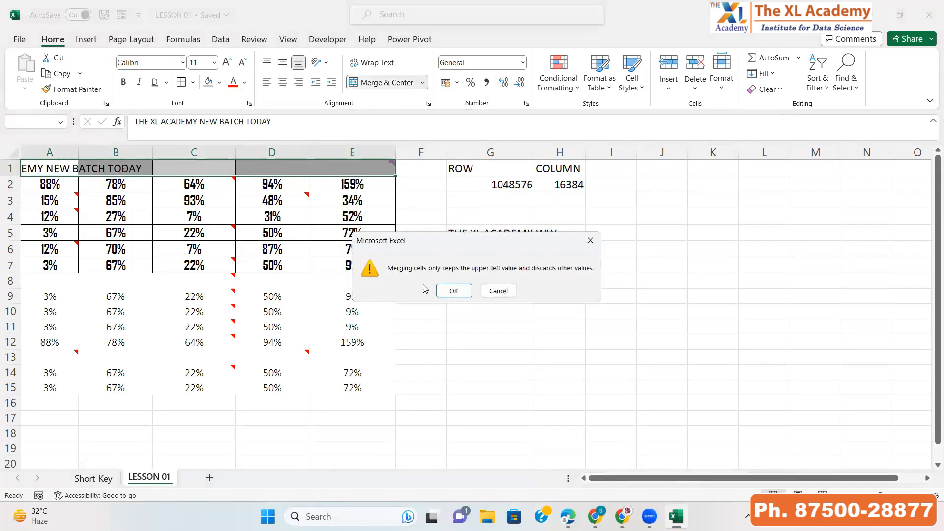
left_click(450, 290)
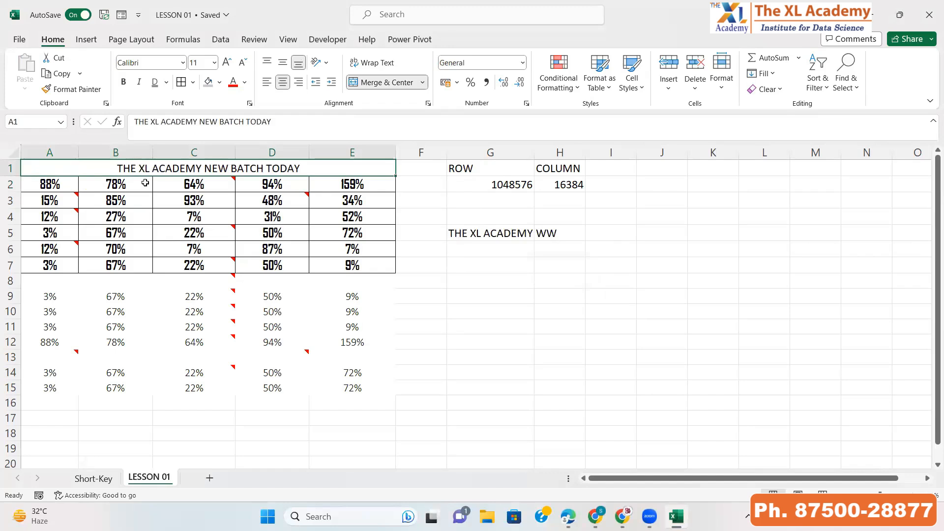
left_click(220, 83)
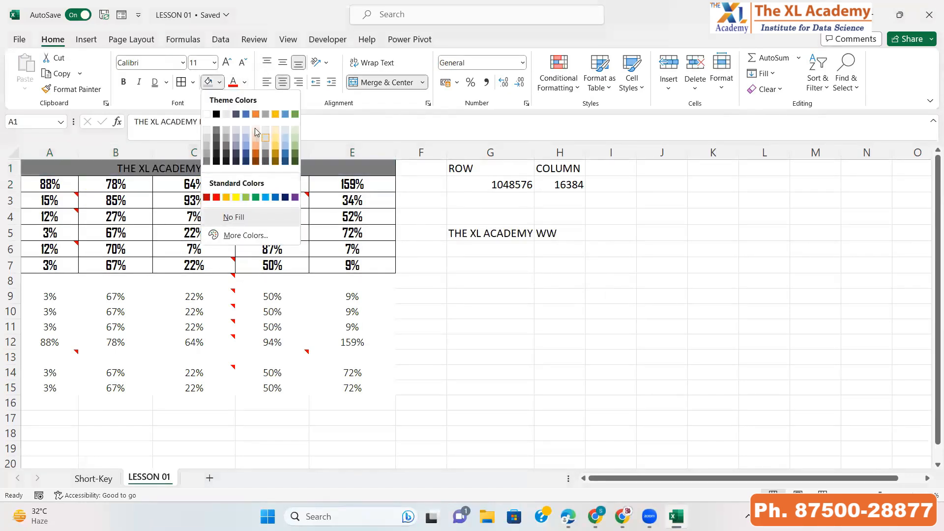
left_click(224, 139)
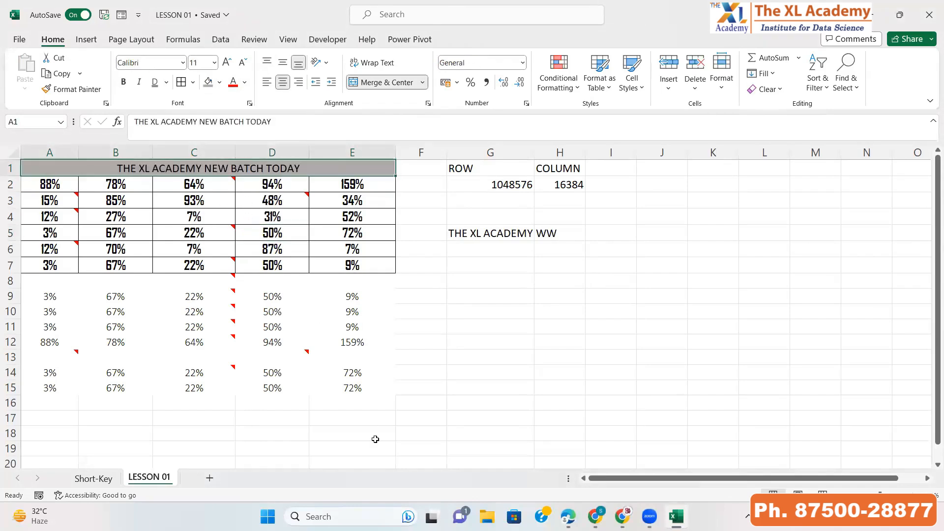
mouse_move(242, 206)
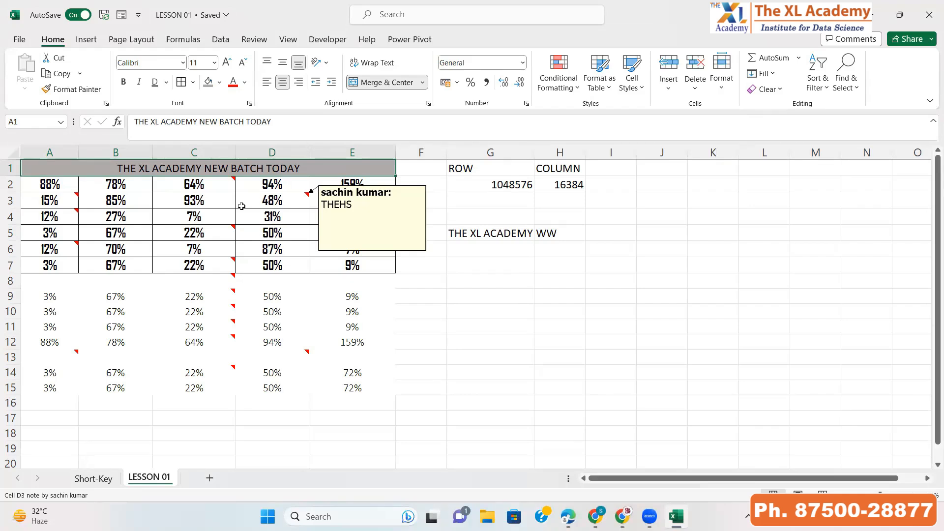
left_click(66, 196)
left_click(116, 167)
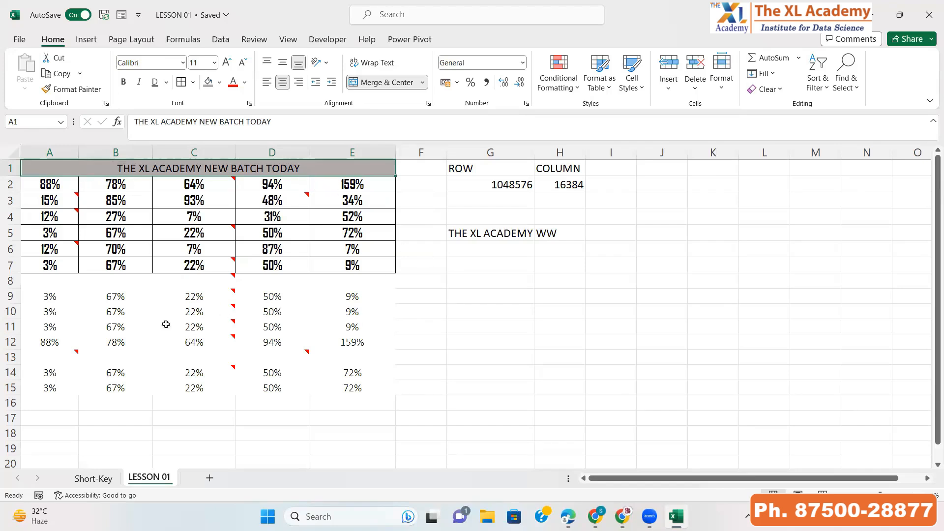
left_click(157, 416)
left_click_drag(29, 180, 339, 184)
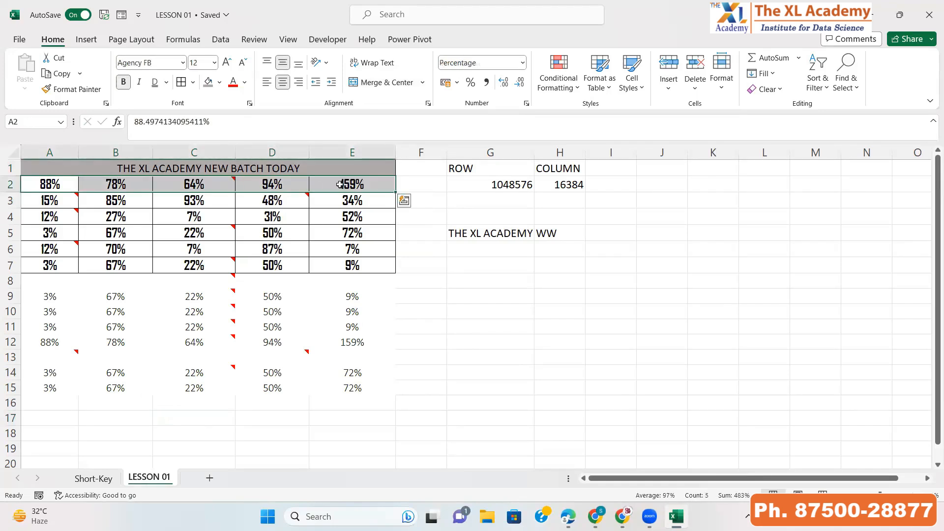
left_click(306, 214)
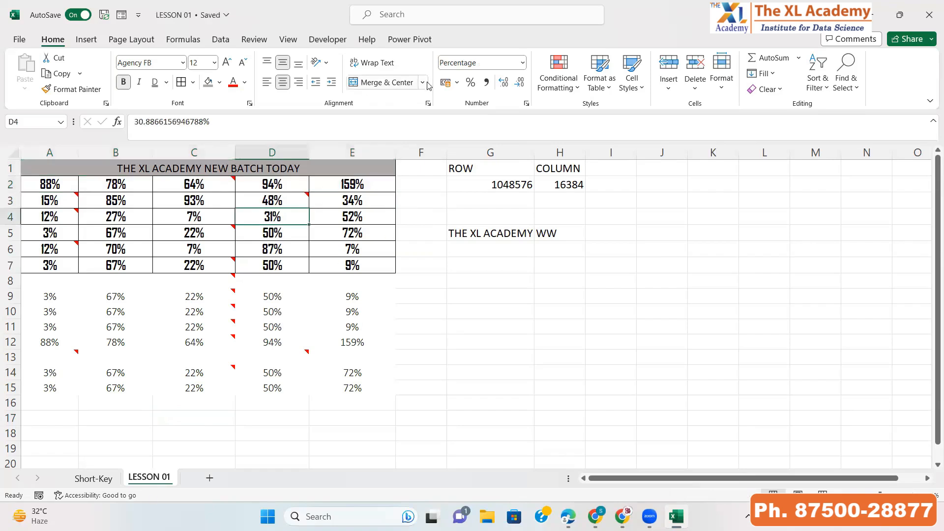
left_click(162, 197)
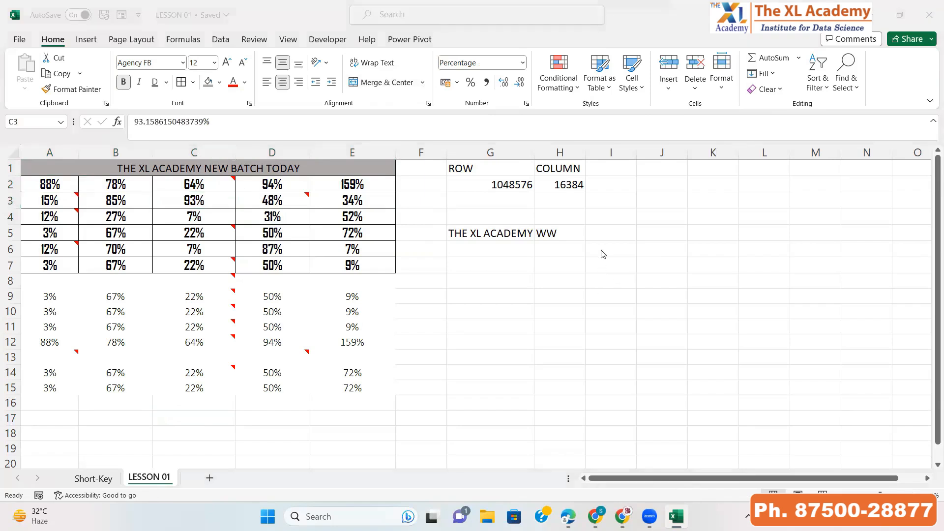
key("F2")
Step: Widen column I and enter the formula =TODAY() in I6
left_click(625, 239)
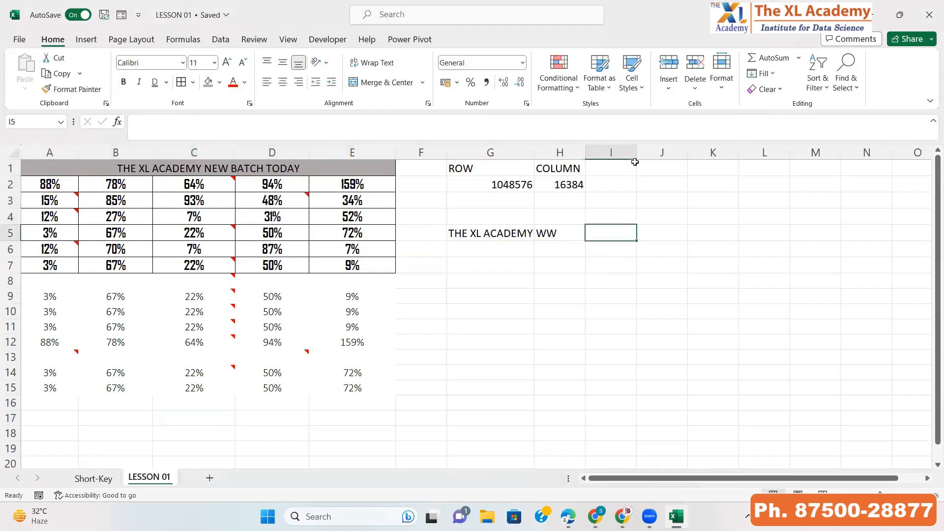
left_click_drag(637, 152, 660, 153)
left_click(623, 253)
type("=TODAY()")
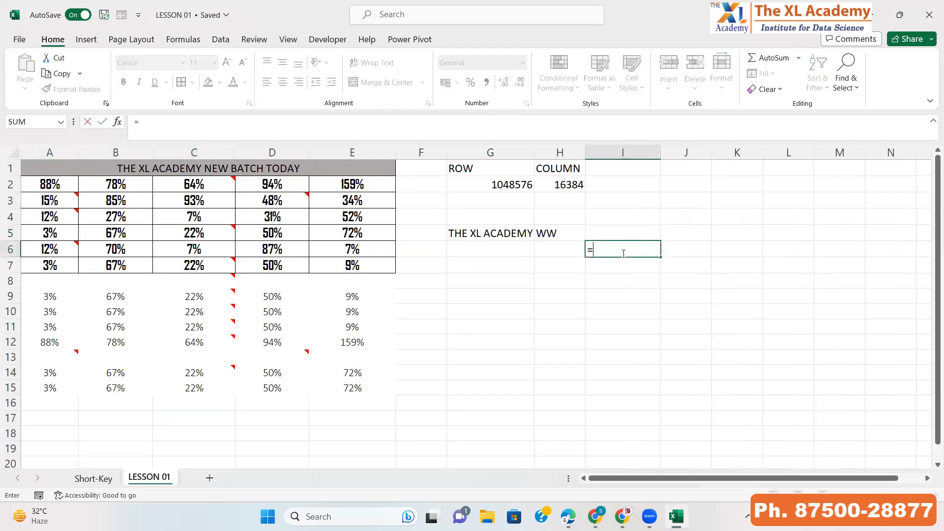
key("Return")
left_click(623, 251)
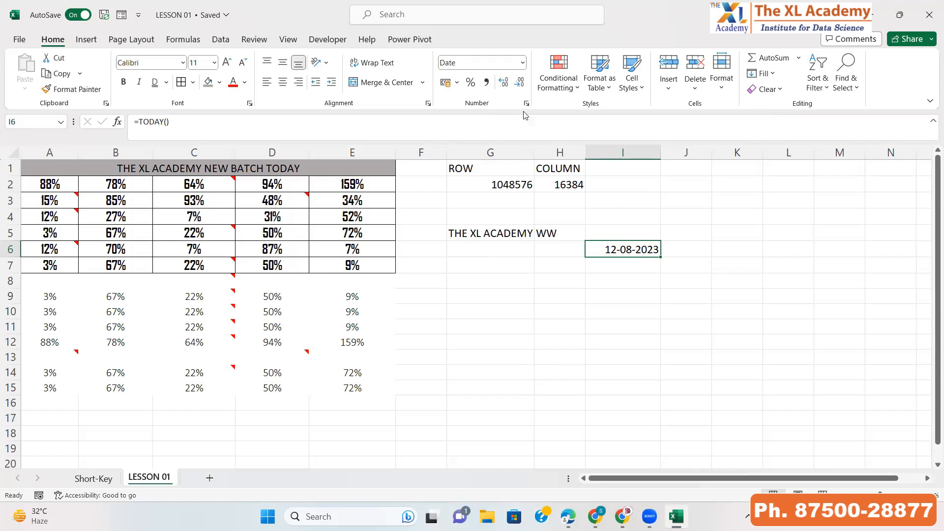
Step: Apply the General number format to the date in I6, followed by the Number format
left_click(523, 64)
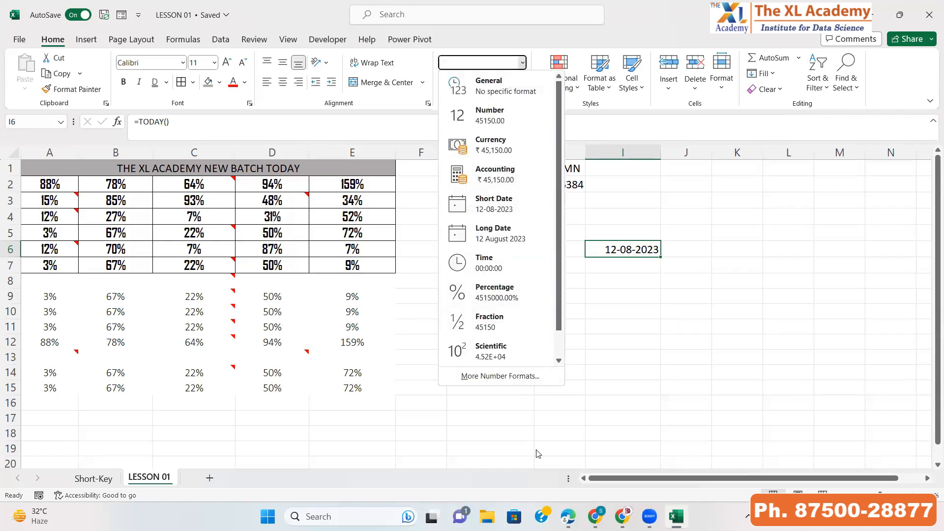
left_click(635, 252)
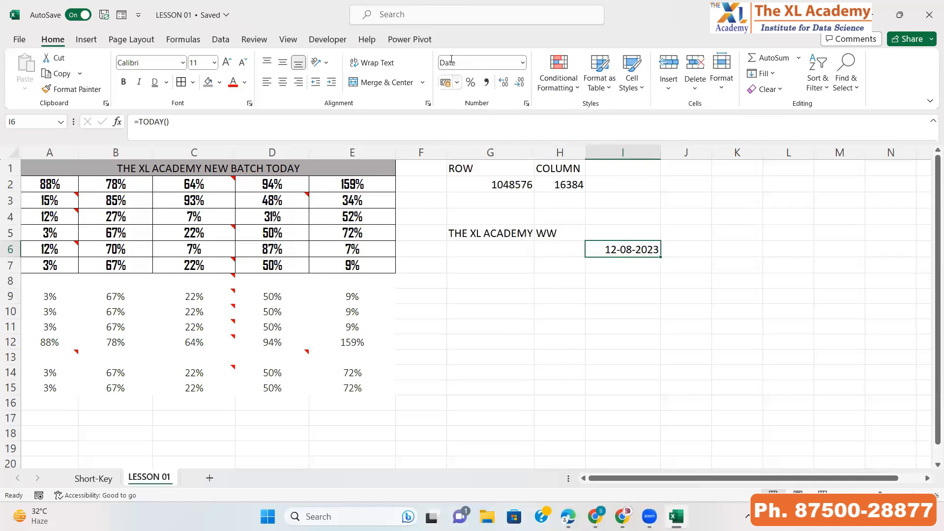
left_click(522, 62)
left_click(480, 89)
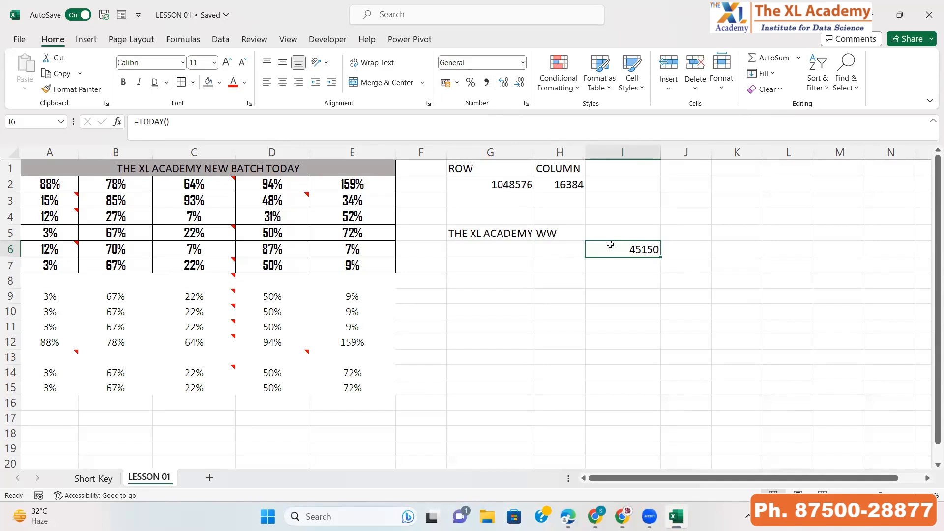
left_click(522, 63)
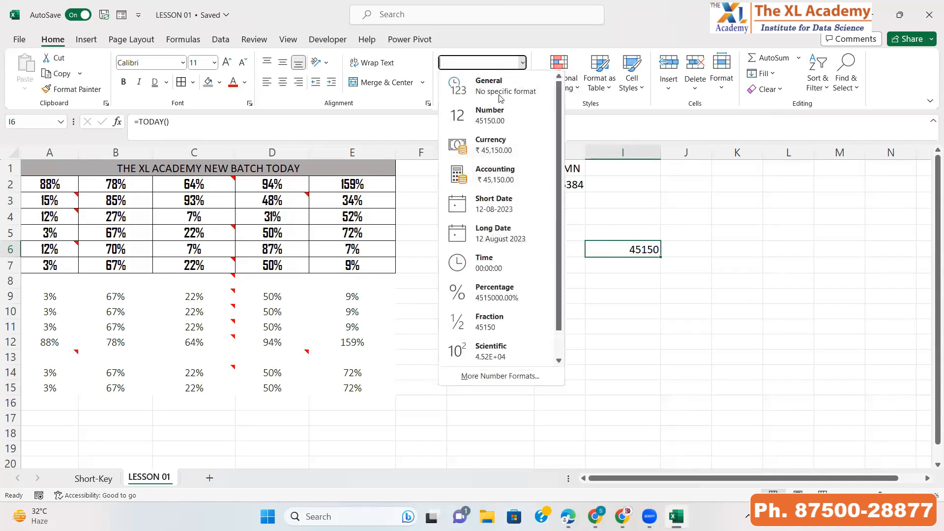
left_click(485, 118)
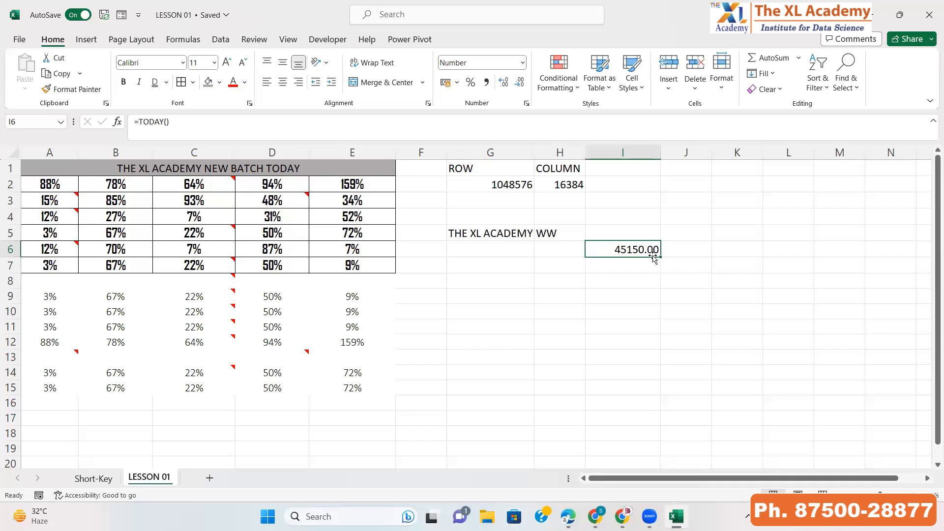
Step: Apply the Currency format to I6, followed by the Accounting format
left_click(523, 62)
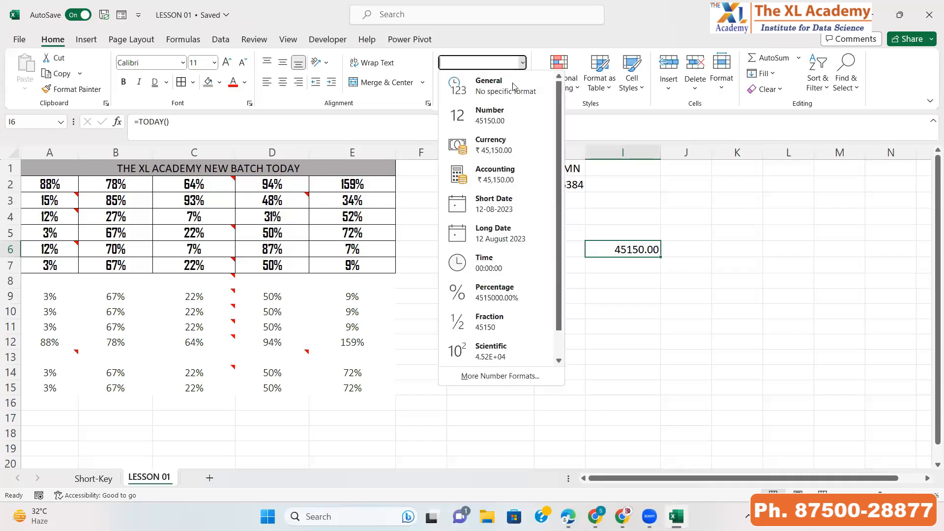
left_click(497, 147)
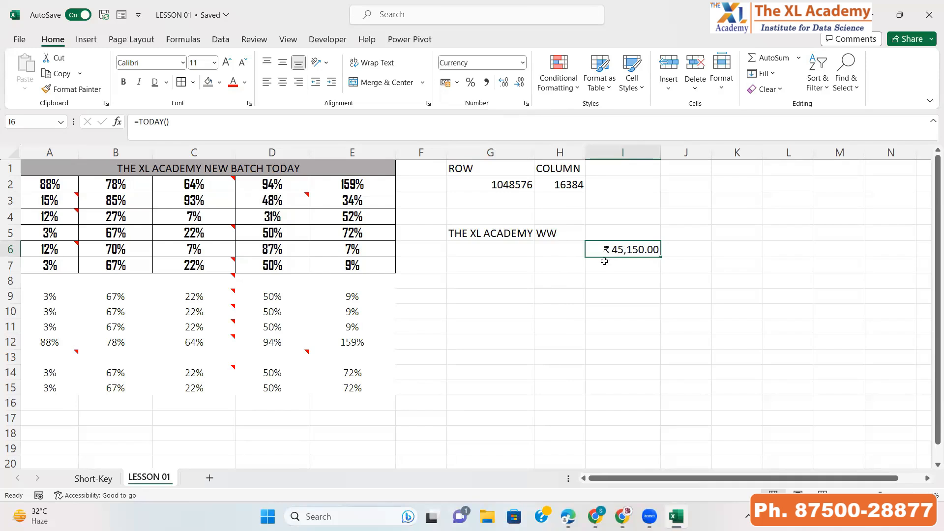
left_click(522, 63)
left_click(504, 171)
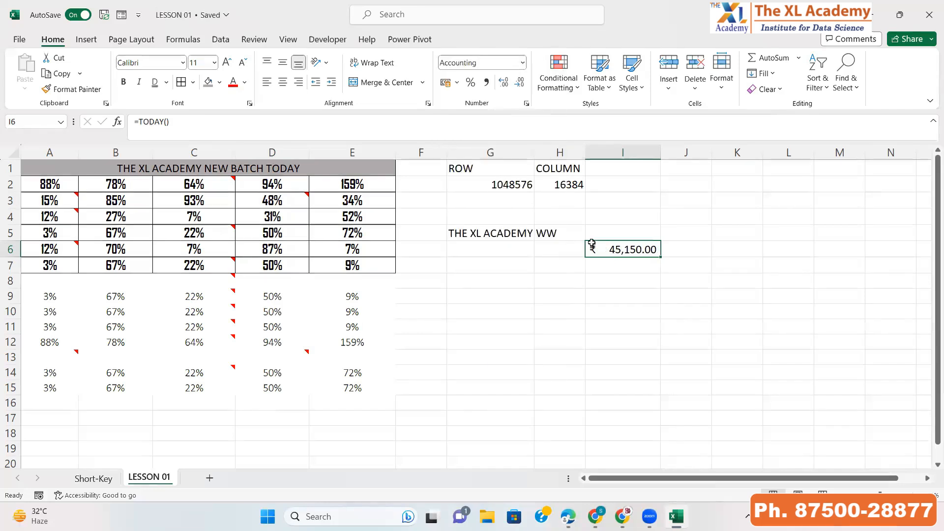
Step: Format I6 as Short Date and Long Date in turn, and autofit column I to its contents
left_click(523, 62)
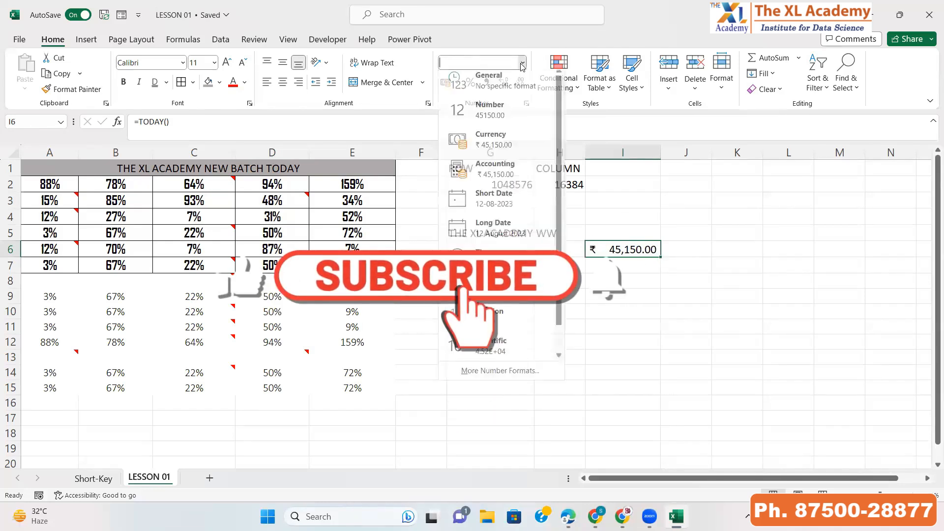
left_click(497, 205)
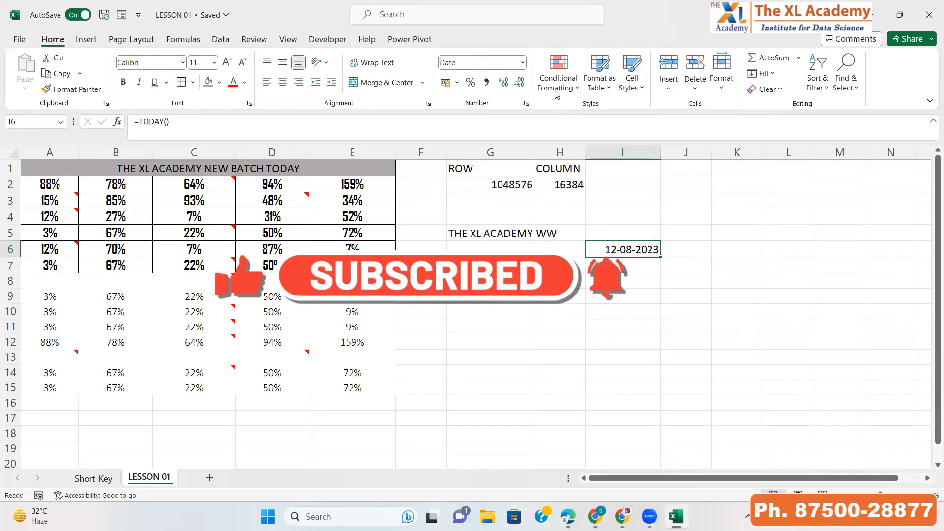
left_click(522, 63)
left_click(492, 231)
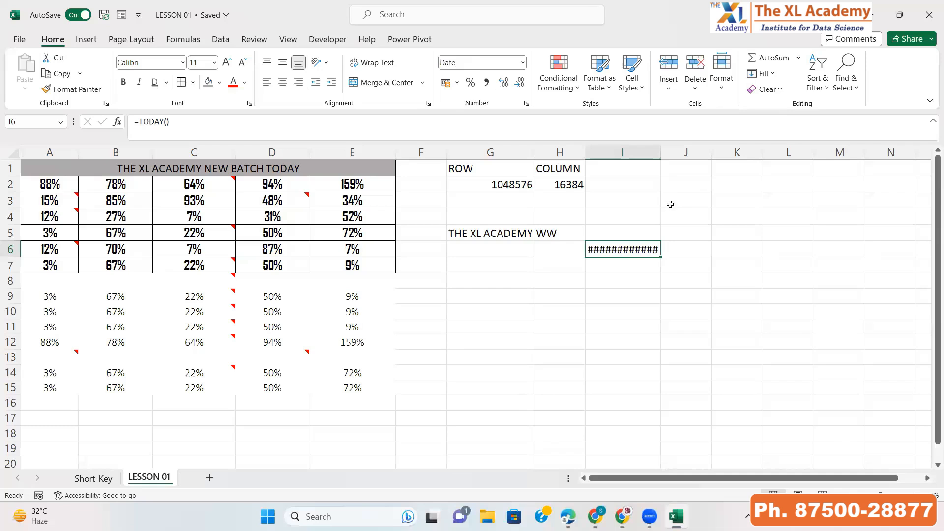
double_click(660, 152)
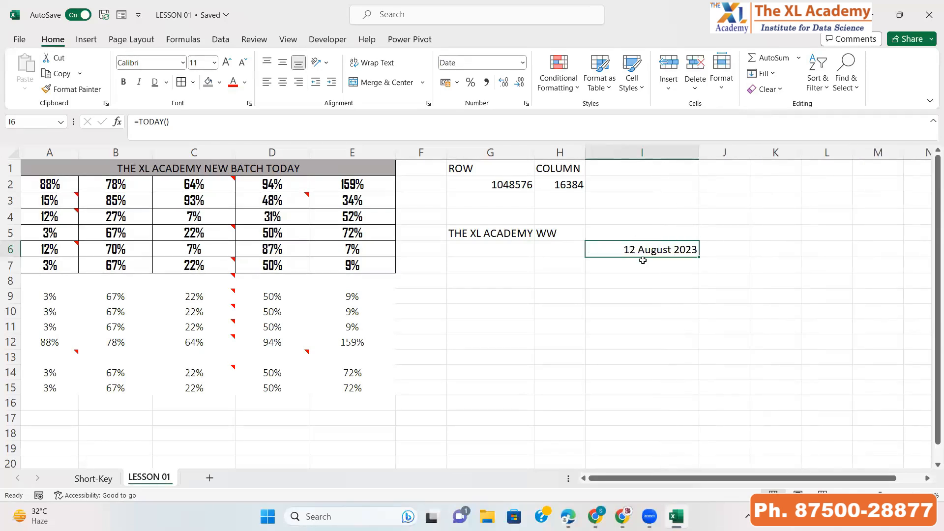
Step: Apply the Time format to I6, followed by the Percentage format
left_click(522, 63)
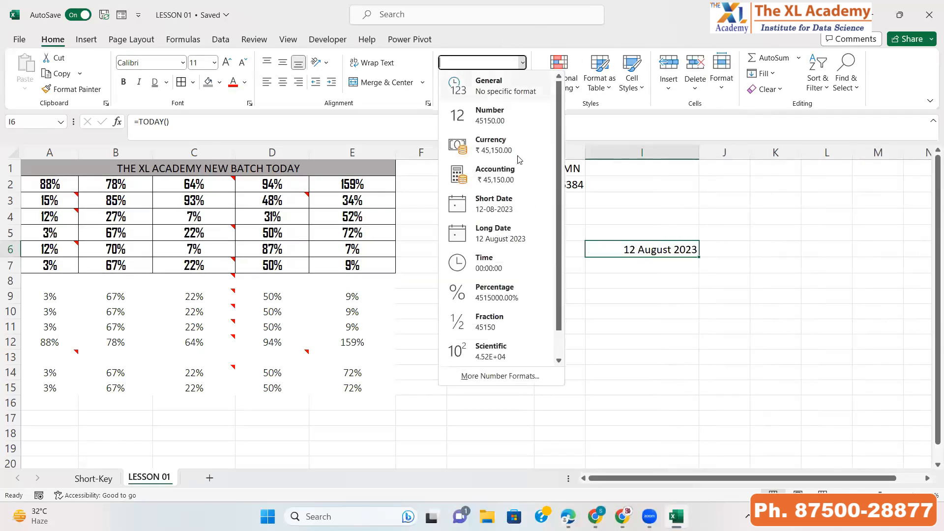
left_click(500, 268)
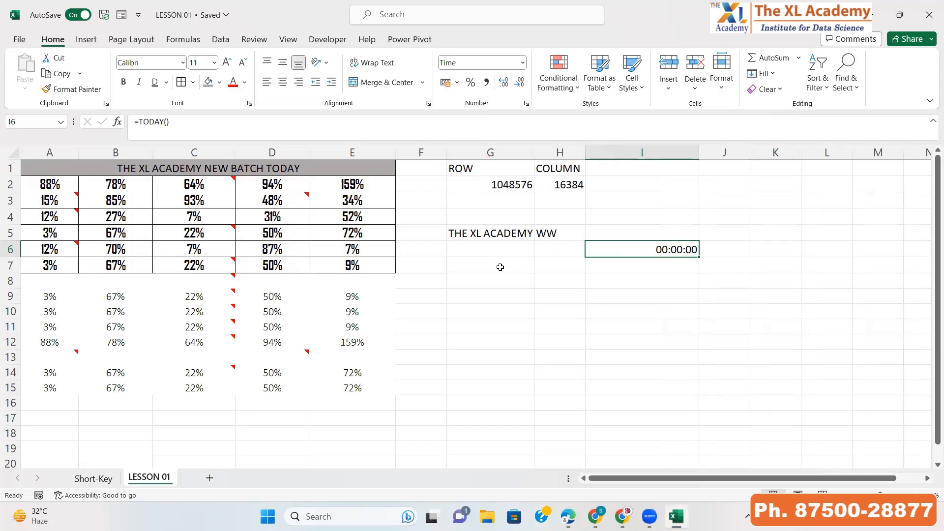
left_click(517, 66)
left_click(521, 63)
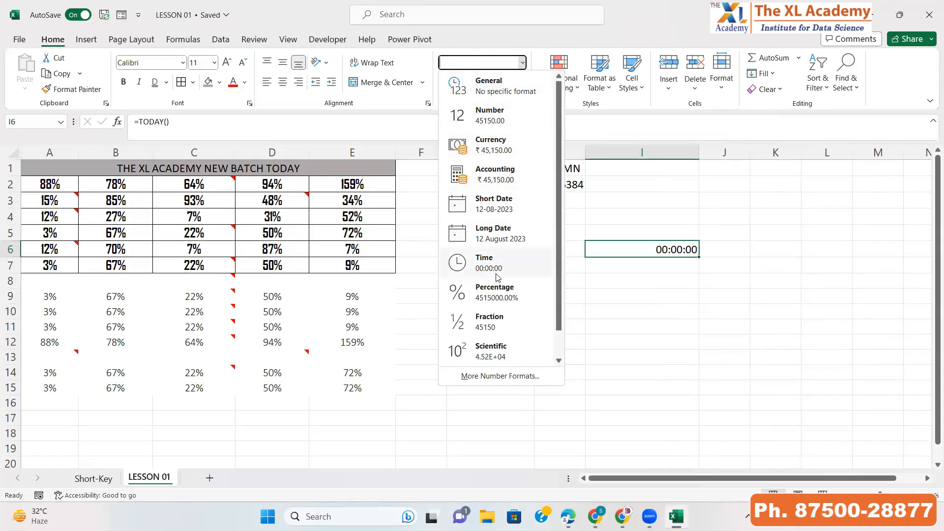
left_click(500, 290)
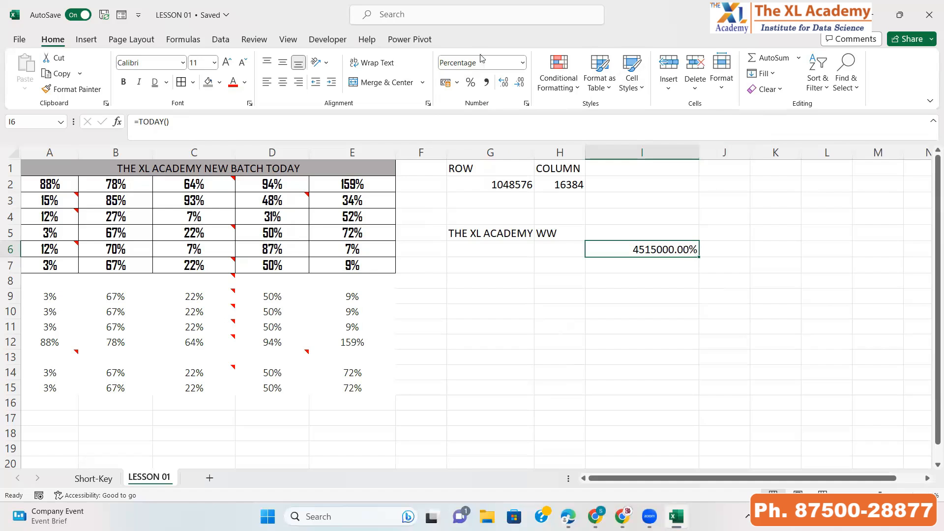
Step: Apply the Fraction format to I6, followed by the Scientific format
left_click(522, 62)
left_click(486, 324)
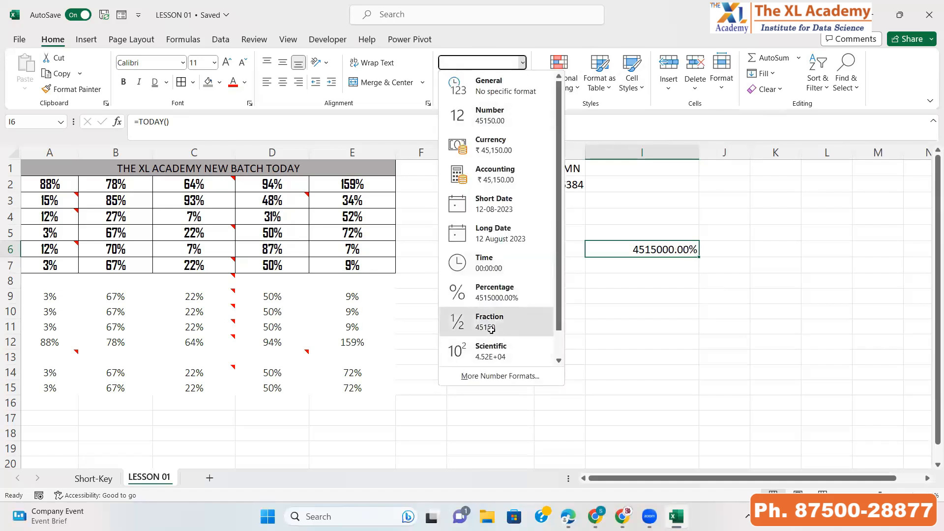
left_click(518, 65)
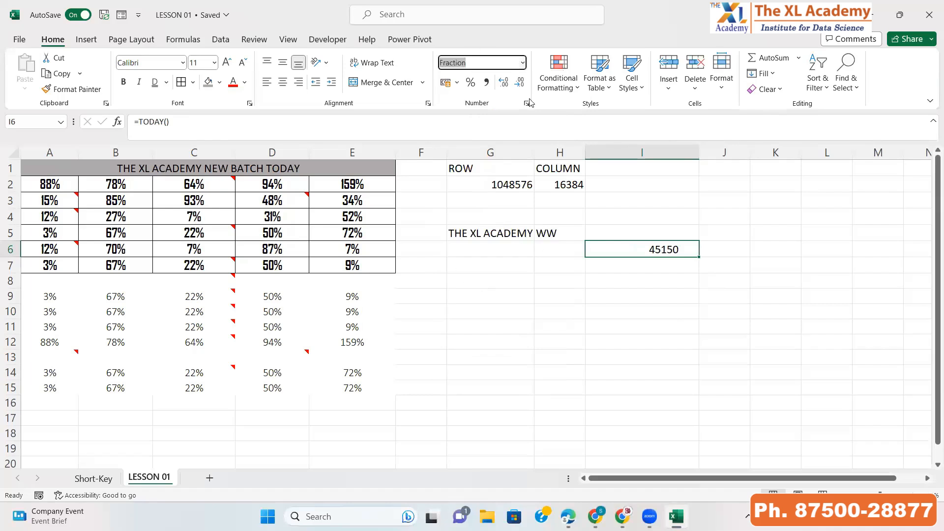
left_click(523, 63)
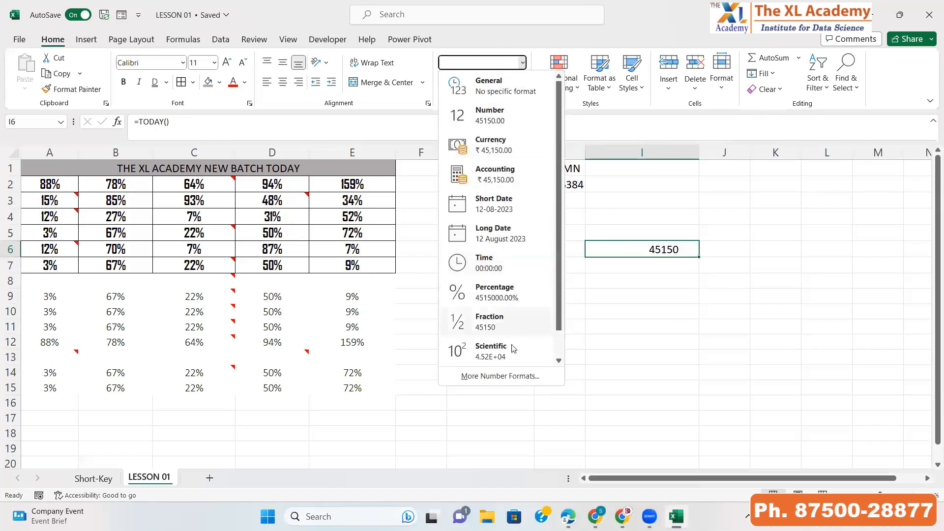
left_click(487, 350)
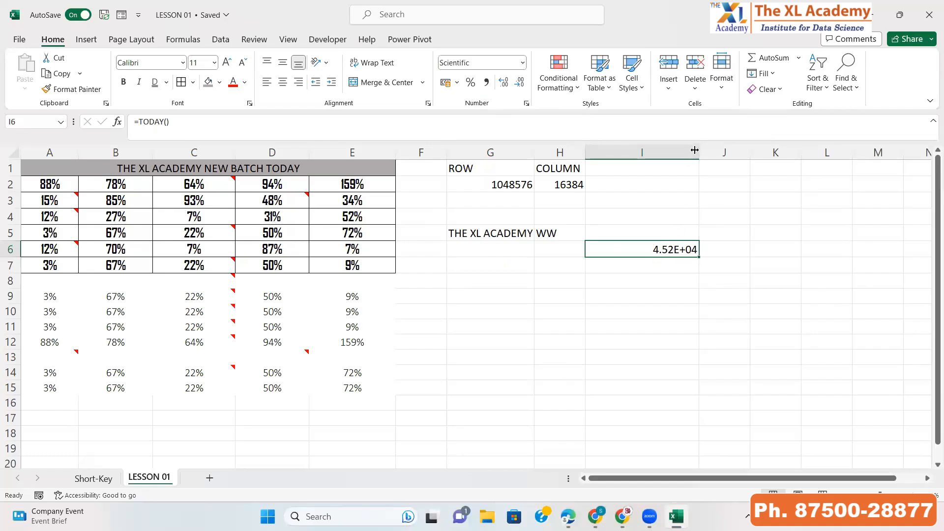
Step: Narrow column I slightly and return cell I6 to the General number format
mouse_move(699, 149)
left_mouse_down()
mouse_move(763, 151)
mouse_move(648, 156)
mouse_move(683, 153)
left_mouse_up()
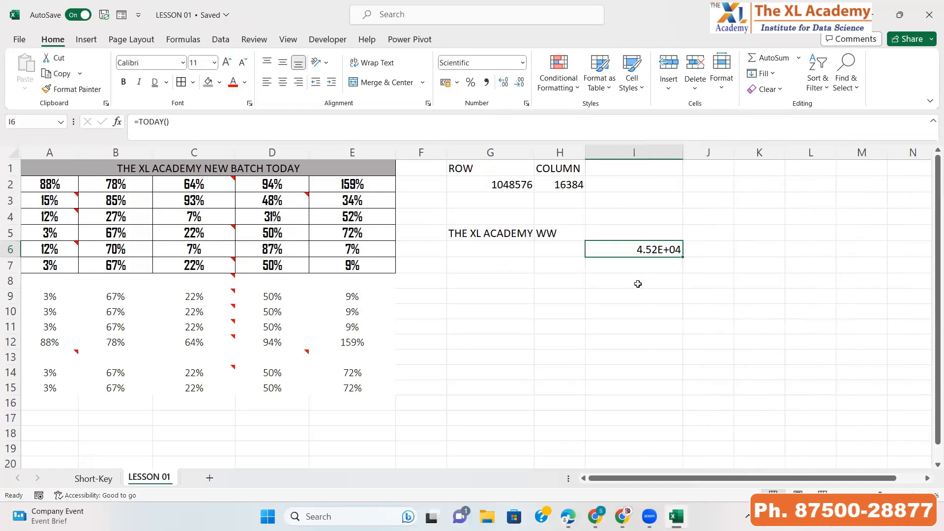
left_click(522, 62)
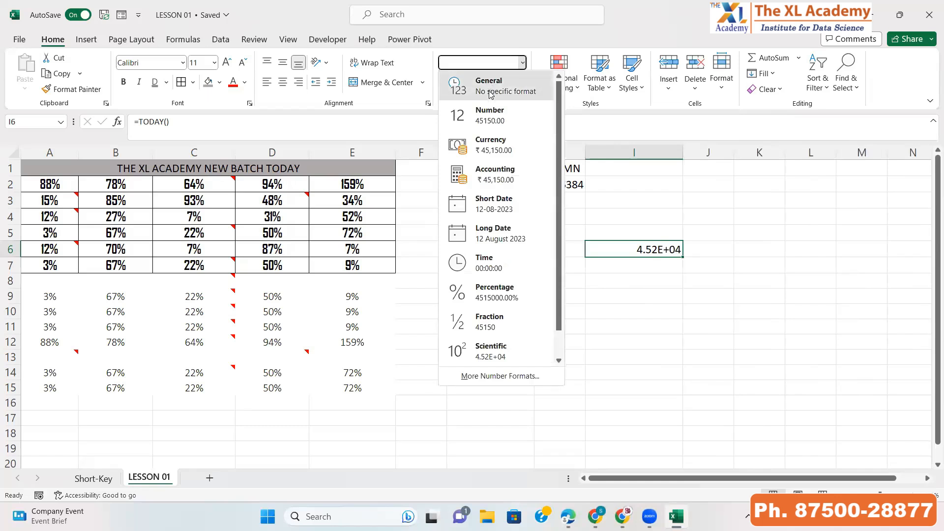
left_click(490, 91)
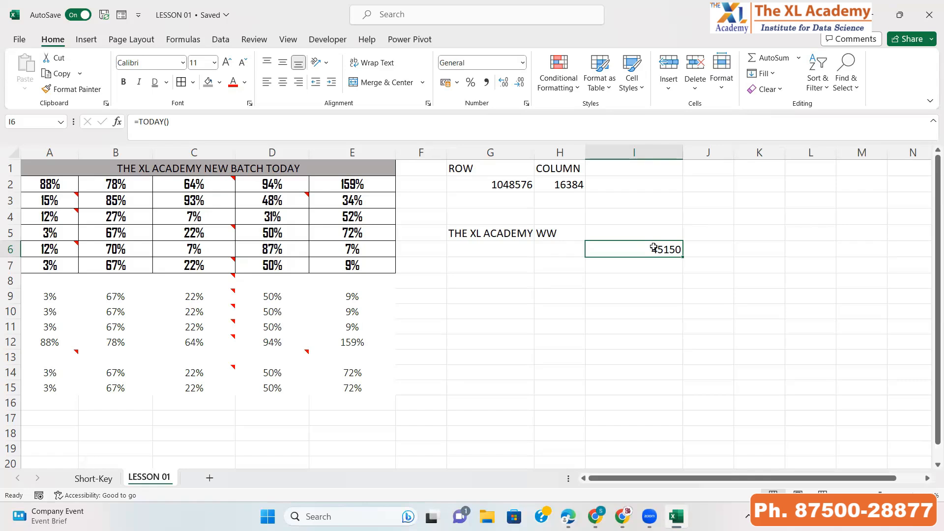
Step: Copy the percentages in A2:A5 and paste them into K2:K5
key("ctrl+Left")
key("ctrl+Left")
key("Up")
key("Up")
key("Up")
key("Up")
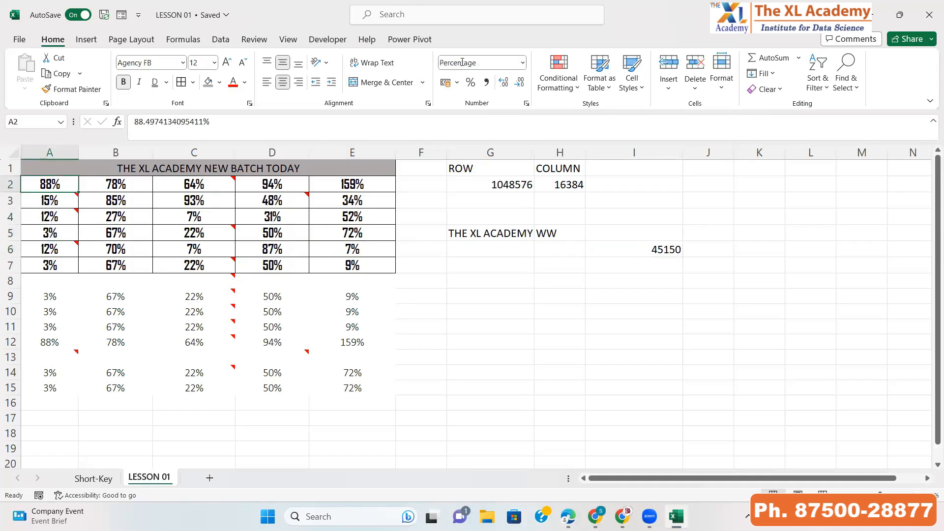
key("shift+Down")
key("shift+Down")
key("shift+Down")
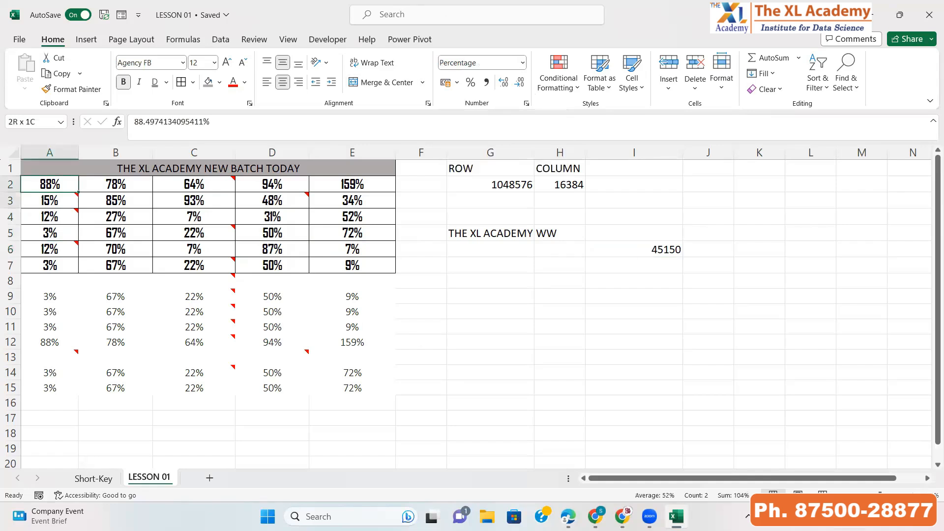
key("ctrl+c")
key("Right")
key("Right")
key("Right")
key("Right")
key("Right")
key("Right")
key("Right")
key("Right")
key("Right")
key("Right")
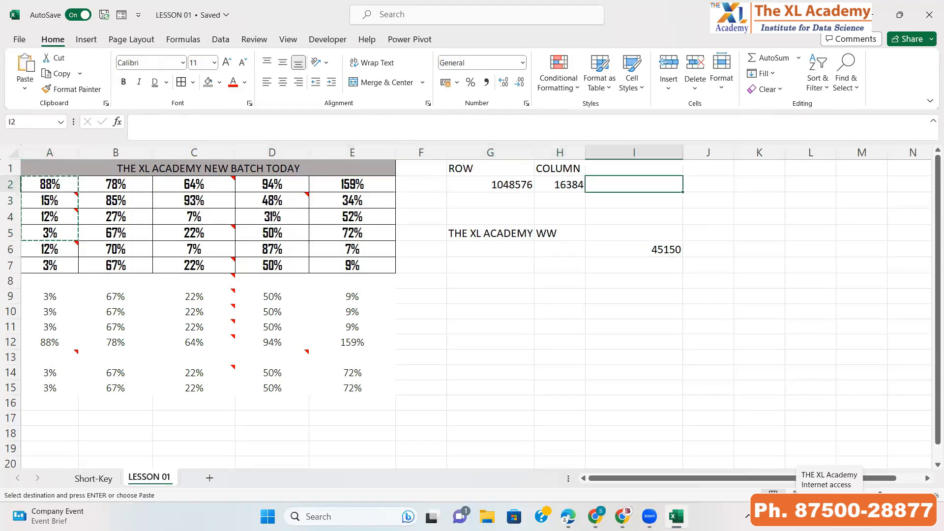
key("ctrl+v")
Step: Format the empty cells L2:L5 beside the pasted percentages as Short Date
key("Left")
key("Left")
key("Left")
key("Left")
key("Left")
key("Left")
key("Left")
key("Left")
key("Left")
key("Left")
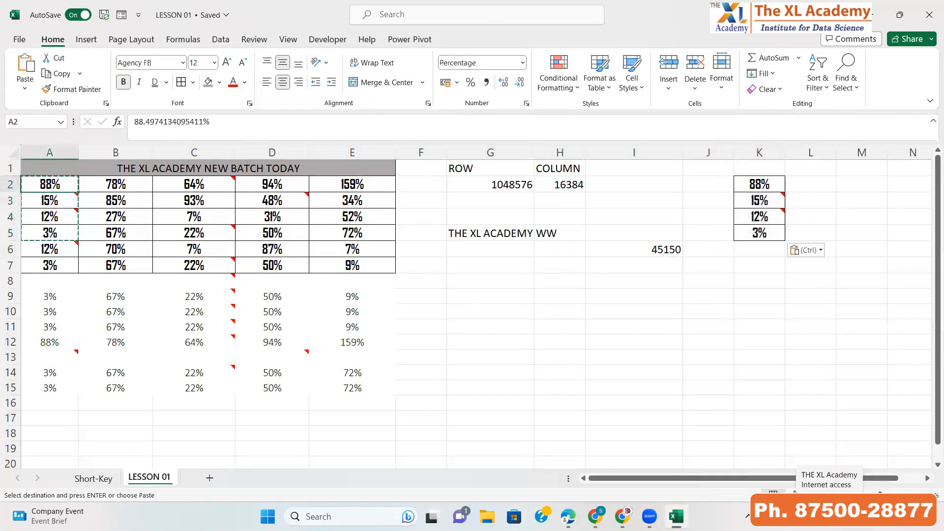
key("Right")
key("Right")
key("Right")
key("Right")
key("Right")
key("Right")
key("Right")
key("Right")
key("Right")
key("Right")
key("Right")
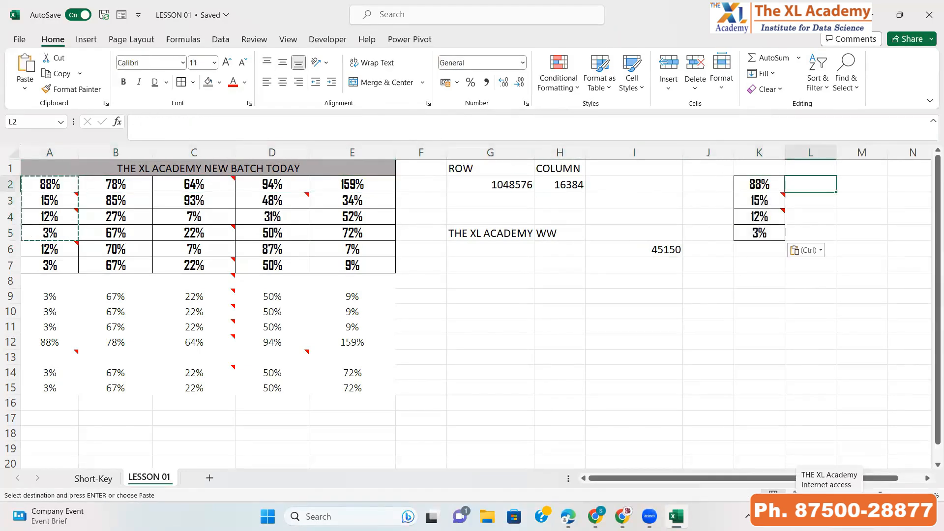
key("shift+Down")
key("shift+Down")
key("shift+Down")
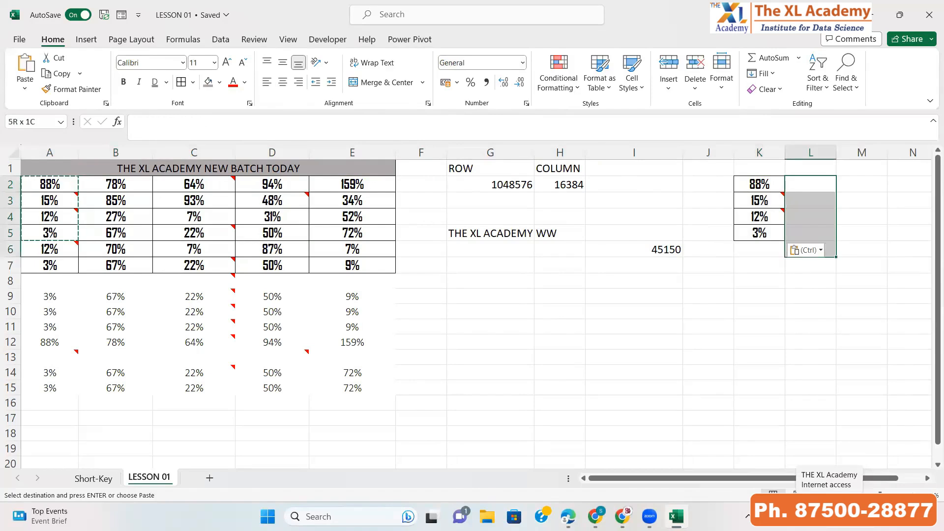
left_click(522, 63)
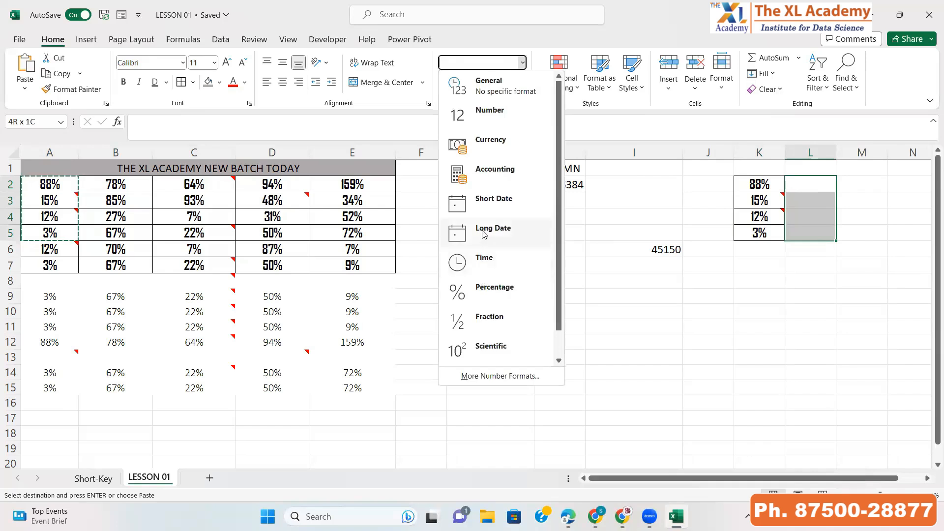
left_click(487, 203)
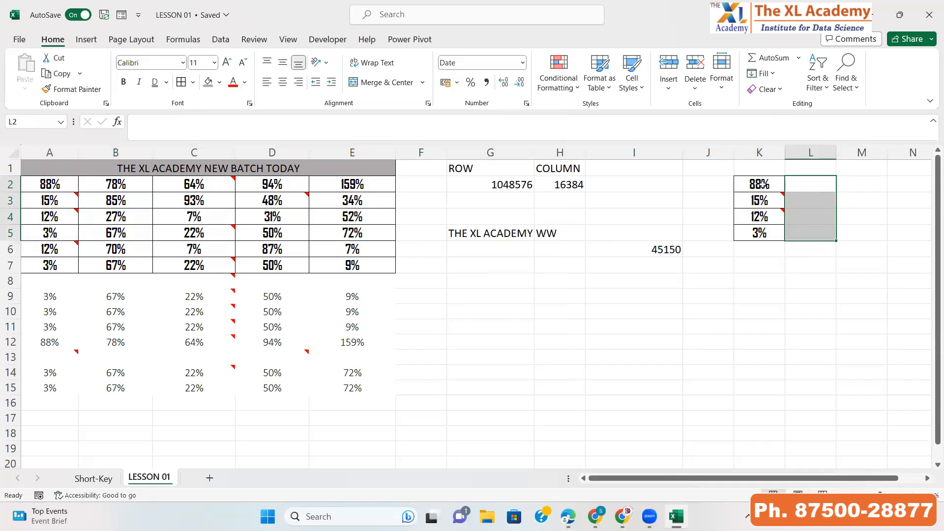
Step: Enter =VLOOKUP(K2,$A$2:$B$6,2,0) in L2 to look up K2 in the table's first two columns
left_click(817, 181)
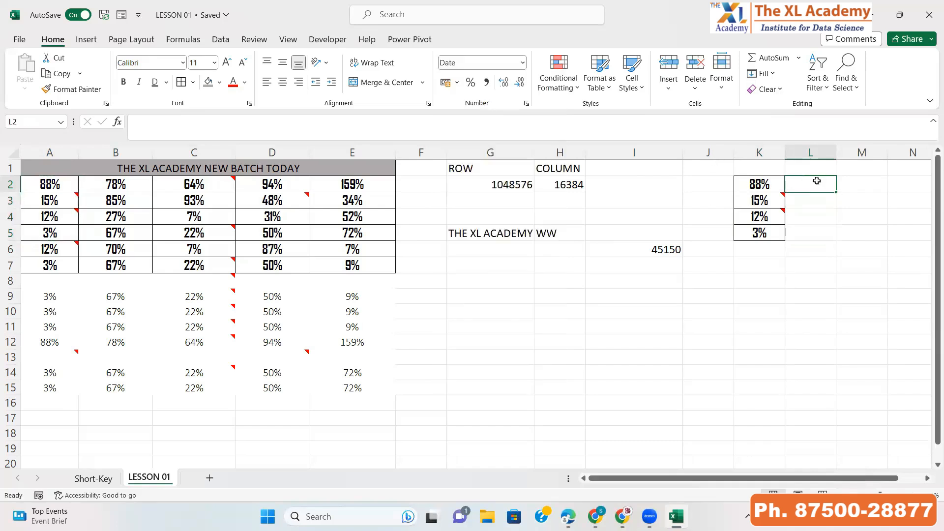
key("Left")
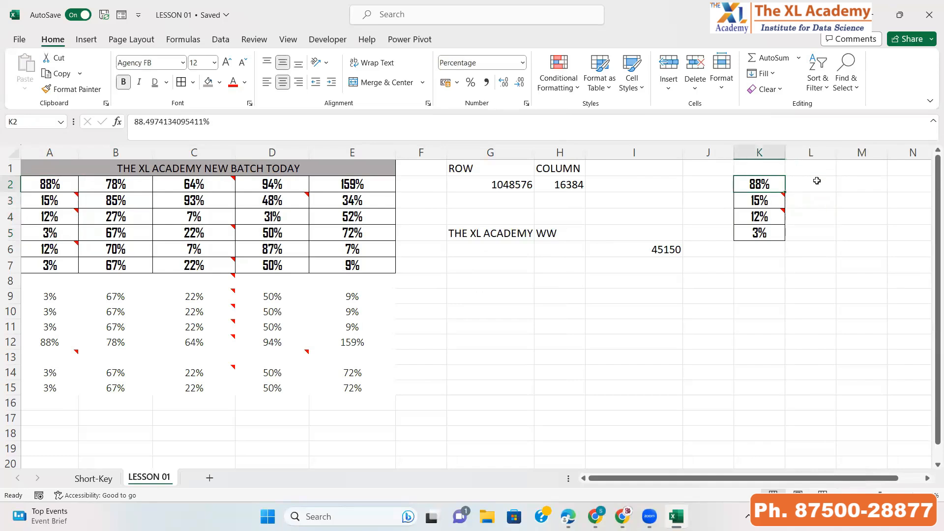
left_click(817, 181)
type("=VLOOKUP(")
key("Left")
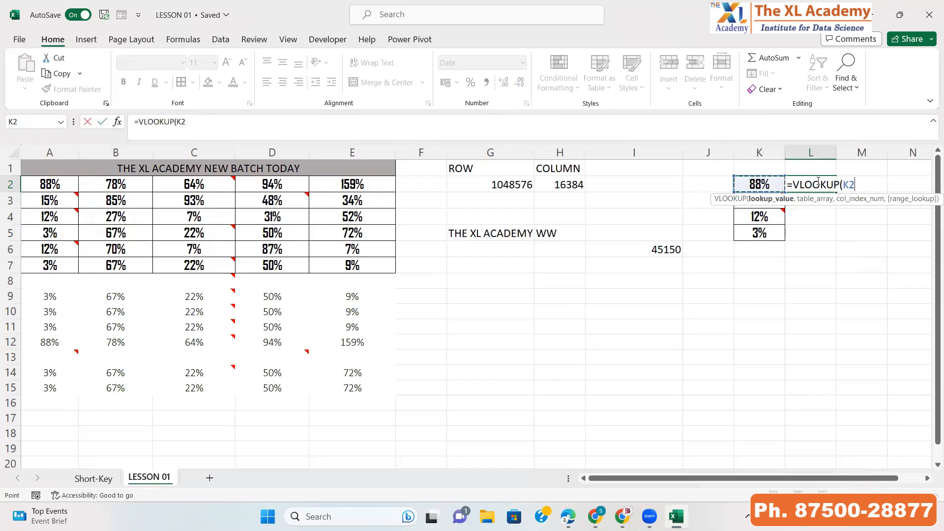
type(",")
key("Left")
key("ctrl+Left")
key("ctrl+Left")
key("ctrl+Left")
key("ctrl+Left")
key("shift+Right")
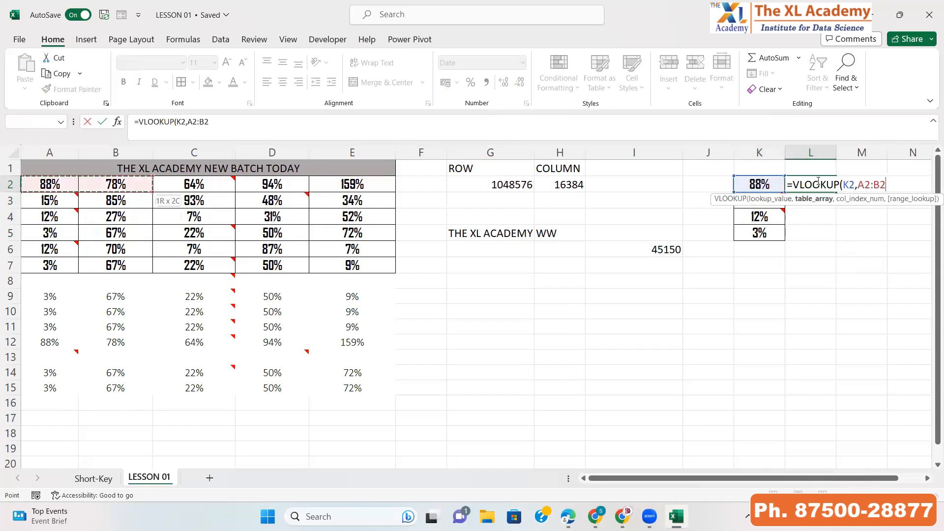
key("shift+Down")
key("shift+Down")
key("shift+Down")
key("shift+Down")
key("F4")
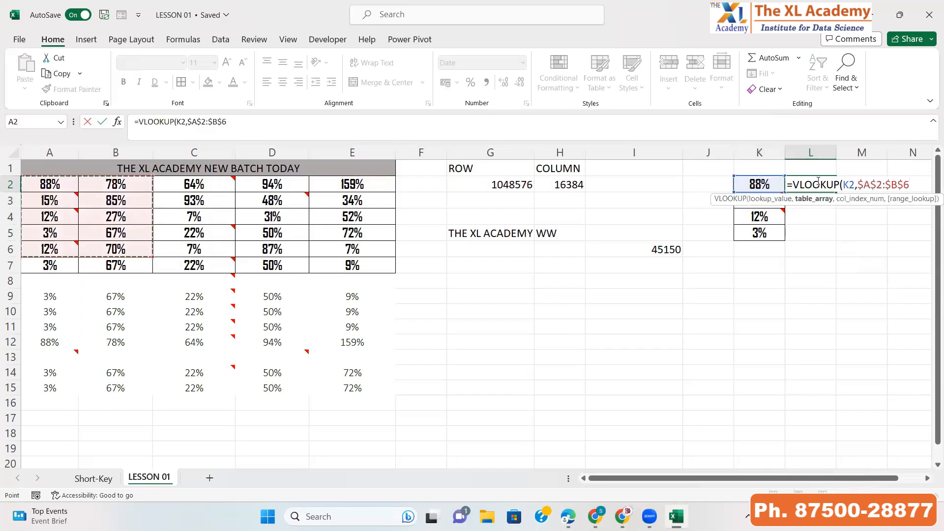
type(",2,")
key("Return")
Step: Fill the VLOOKUP formula from L2 down through L5
key("Down")
key("Down")
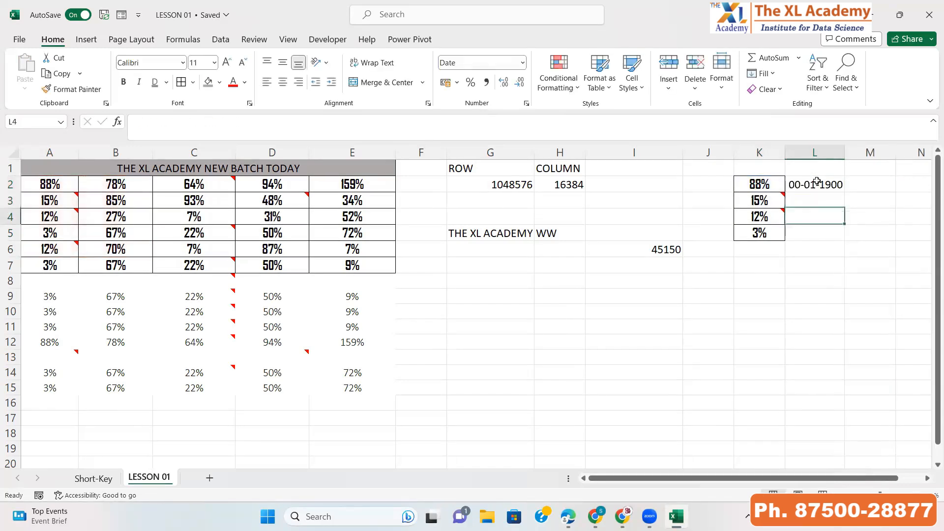
key("ctrl+shift+Up")
key("ctrl+d")
key("Up")
key("Up")
key("Up")
key("Up")
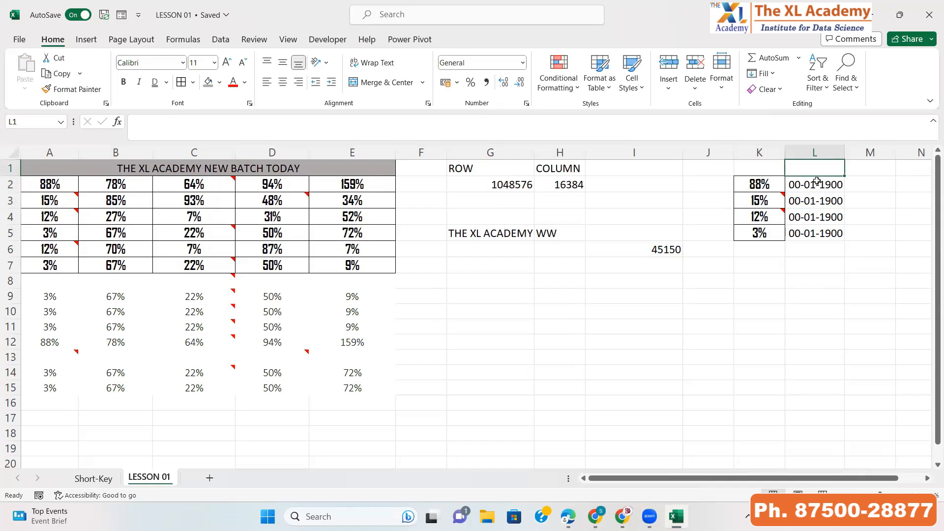
key("Down")
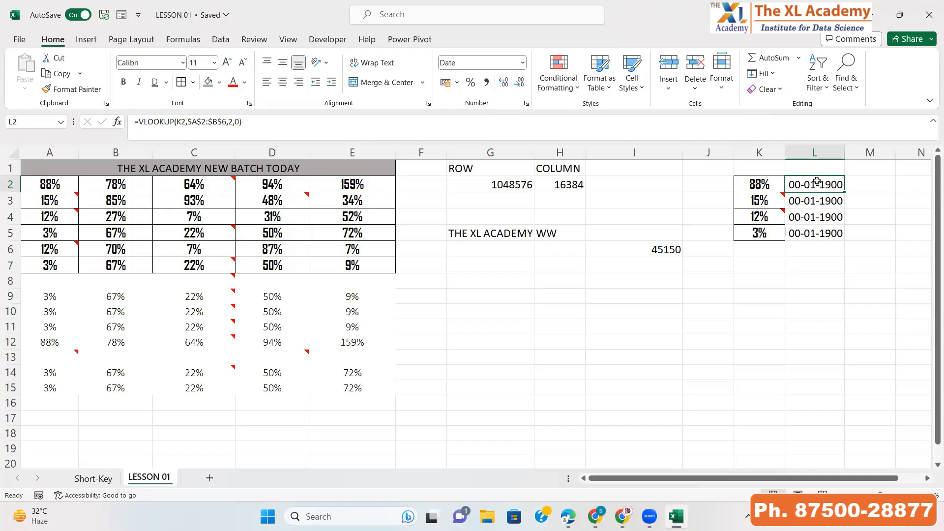
Step: Check the number format of B2, and format the lookup results in L2:L5 as Percentage with three decimal places
left_click(99, 181)
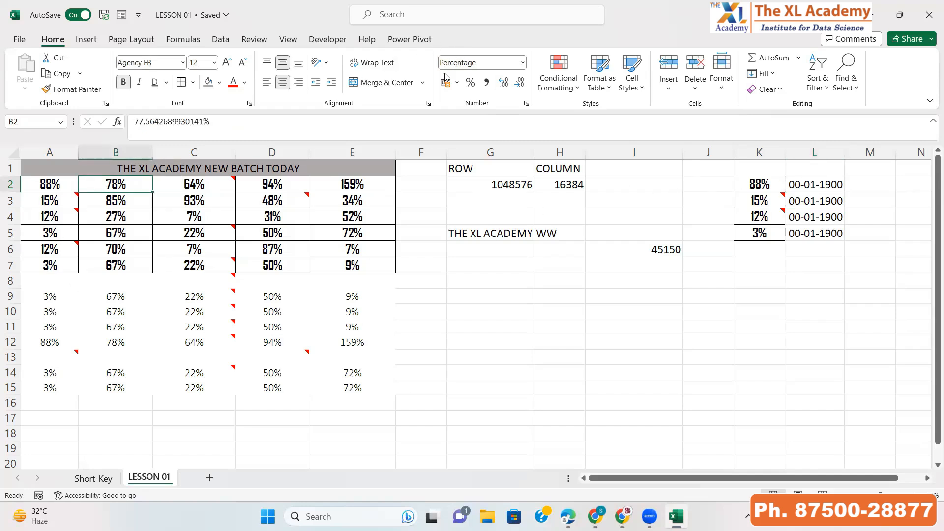
left_click_drag(792, 185, 809, 232)
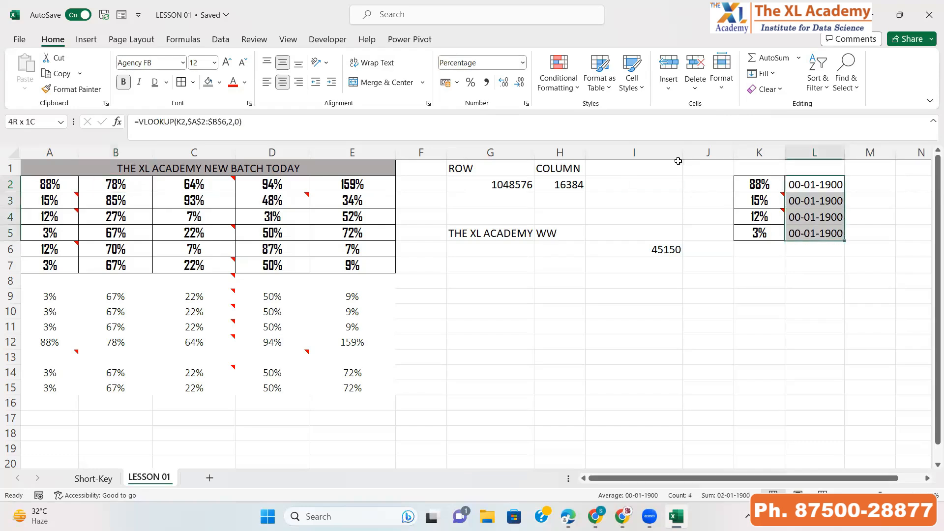
left_click(522, 62)
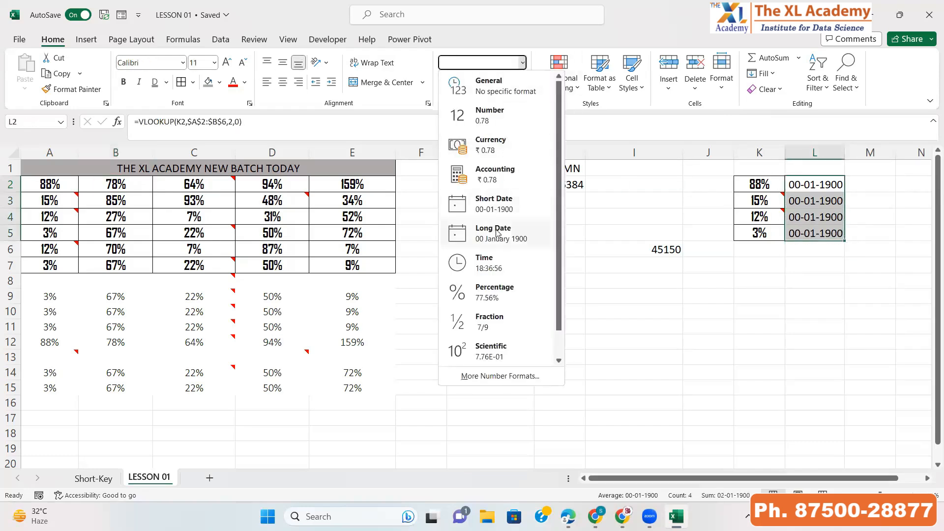
left_click(505, 297)
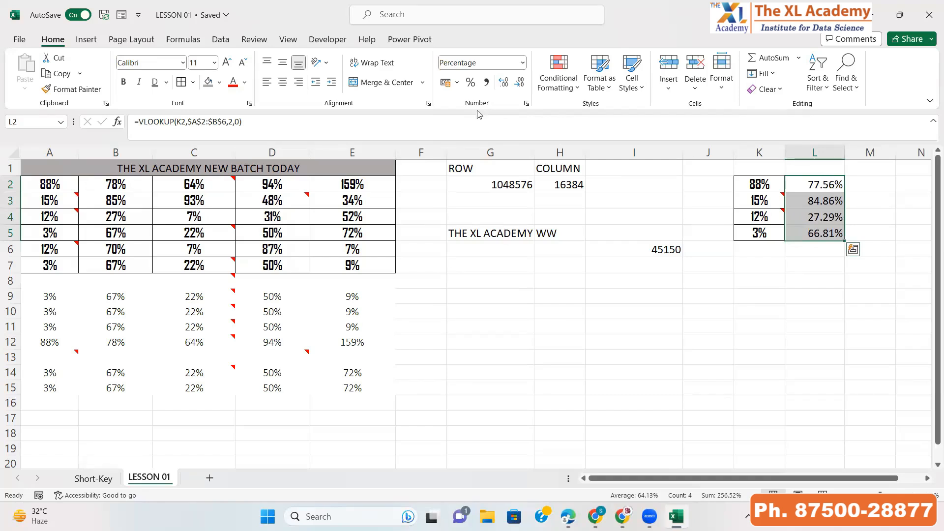
left_click(502, 83)
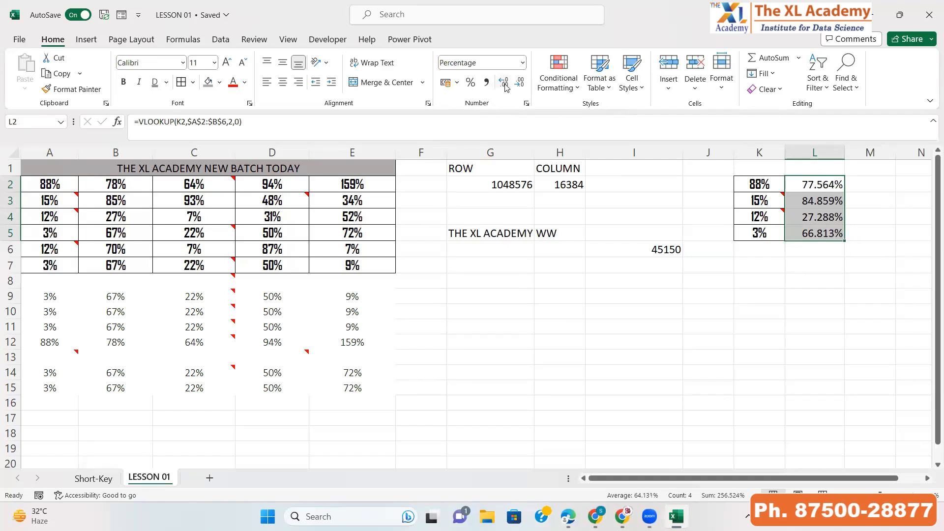
Step: Reduce the VLOOKUP percentages in L2:L5 to zero decimal places
left_click(502, 82)
left_click(520, 84)
left_click(520, 83)
left_click(520, 83)
left_click(520, 83)
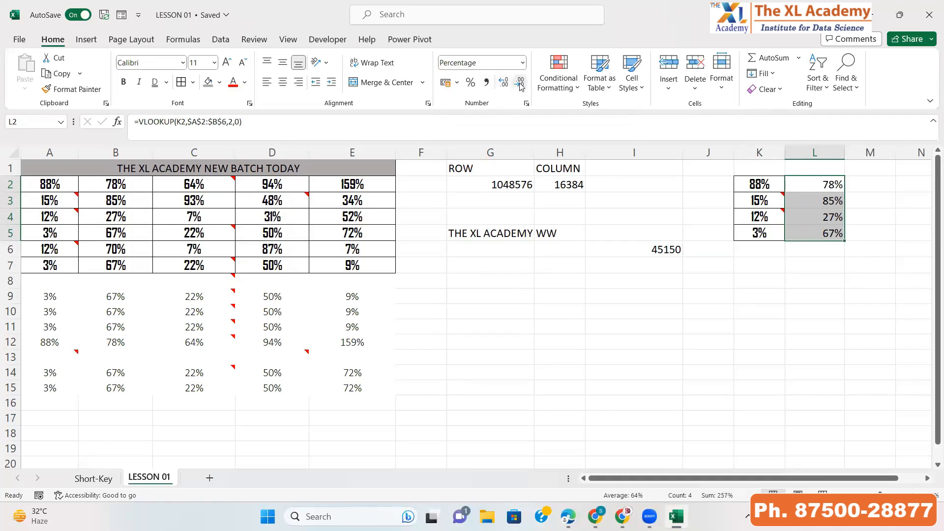
left_click(823, 183)
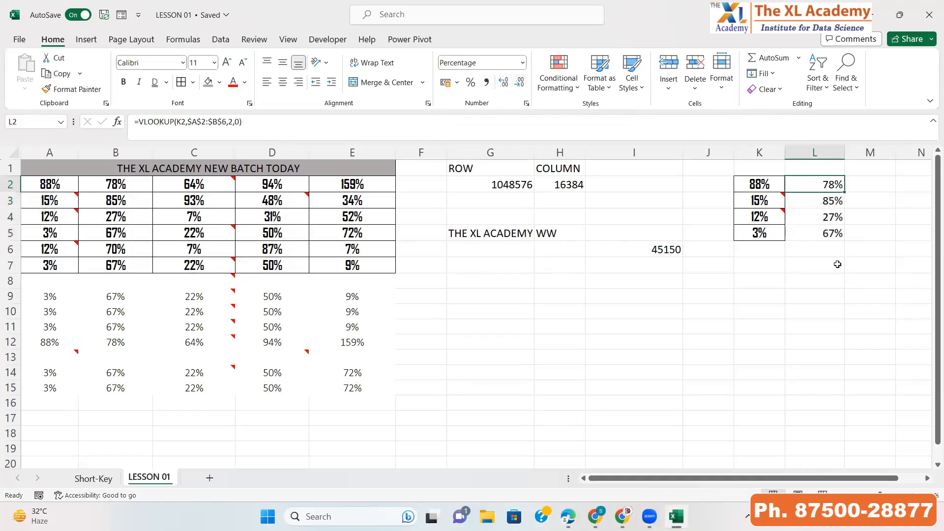
left_click(814, 216)
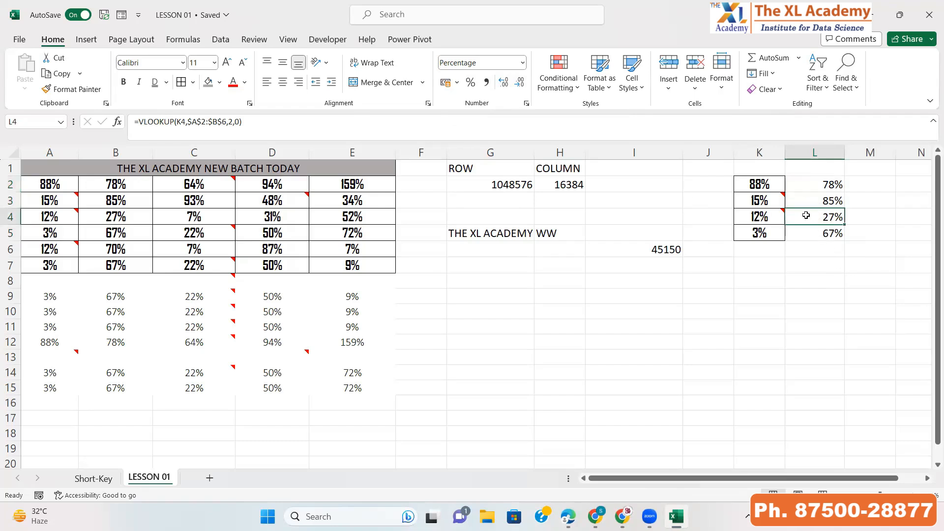
left_click(487, 199)
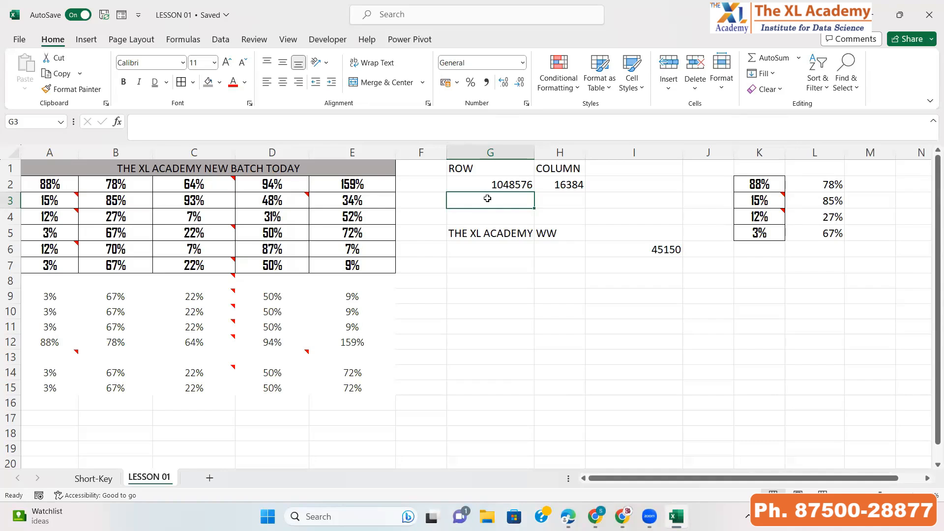
Step: Switch to the Advance Excel contents PDF in Edge, review the Day 1 data formatting and Day 2 Go To topics, and return to Excel
left_click(567, 516)
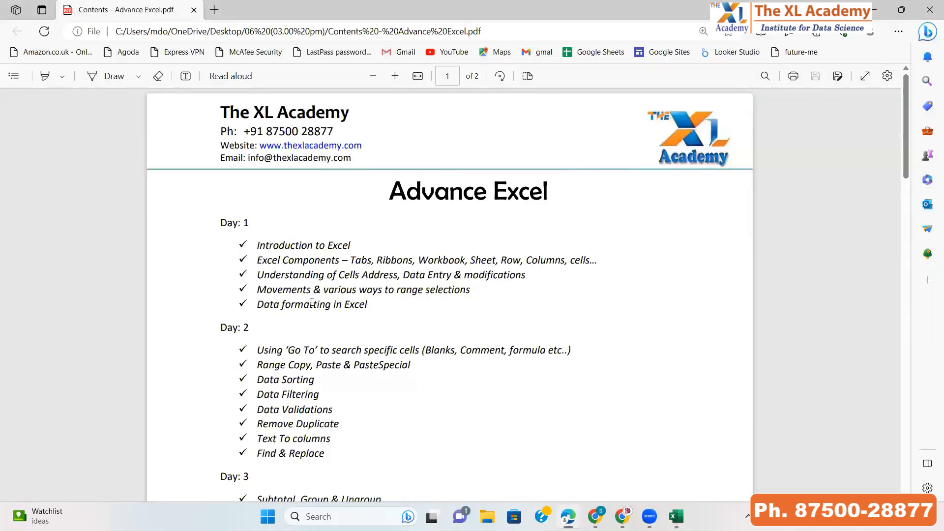
double_click(312, 302)
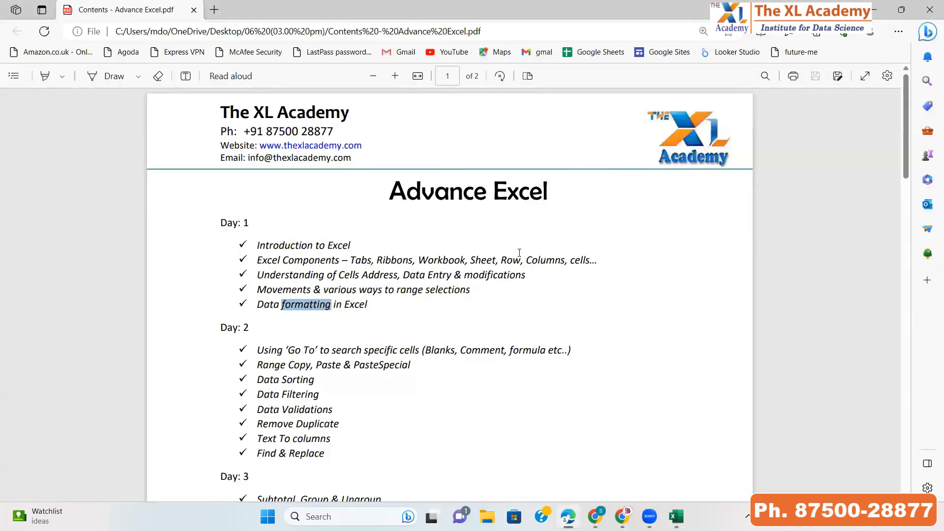
left_click(432, 316)
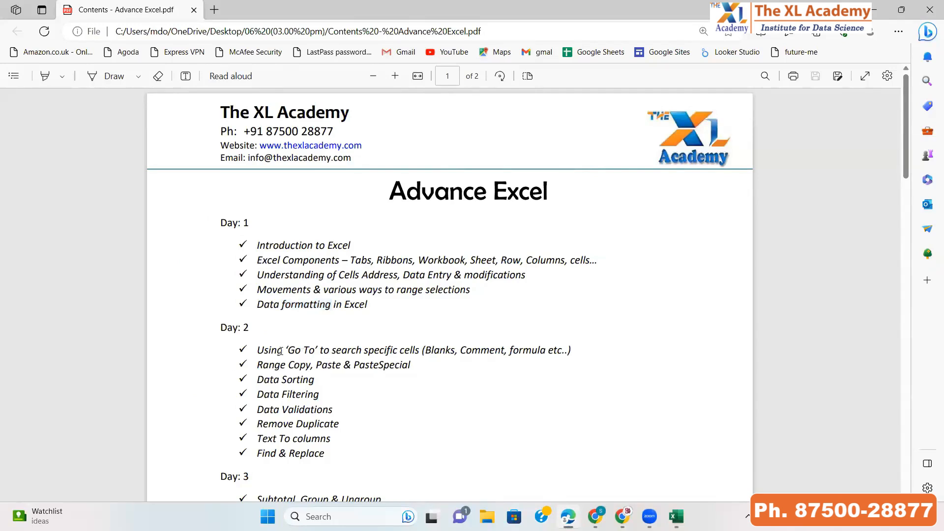
left_click_drag(257, 351, 568, 352)
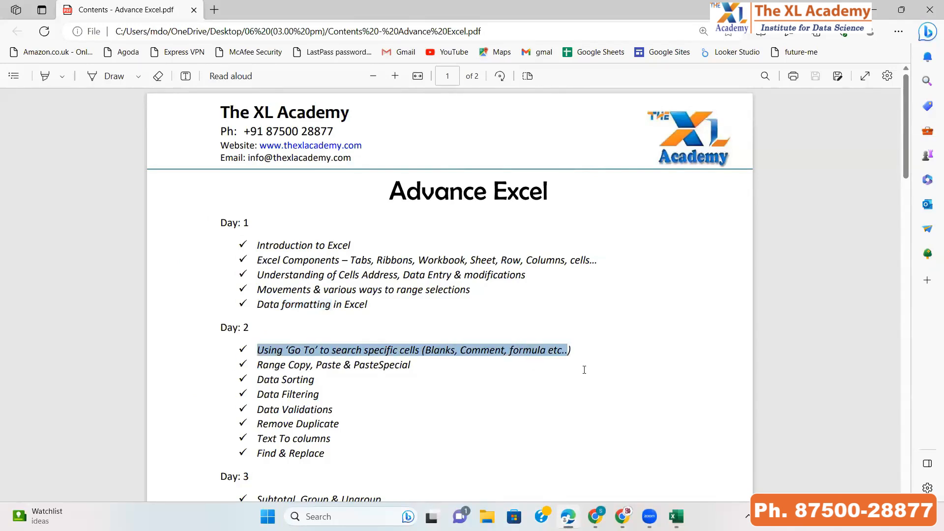
left_click(367, 303)
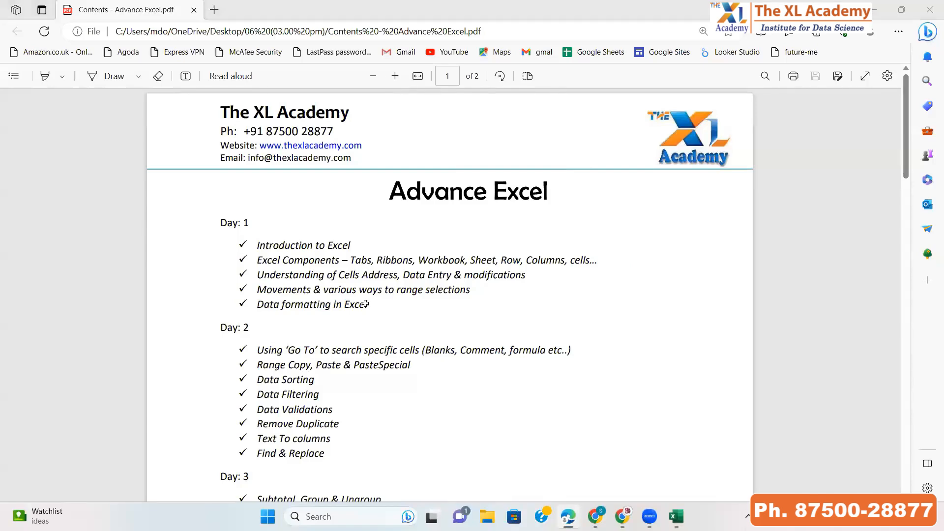
key("alt+Tab")
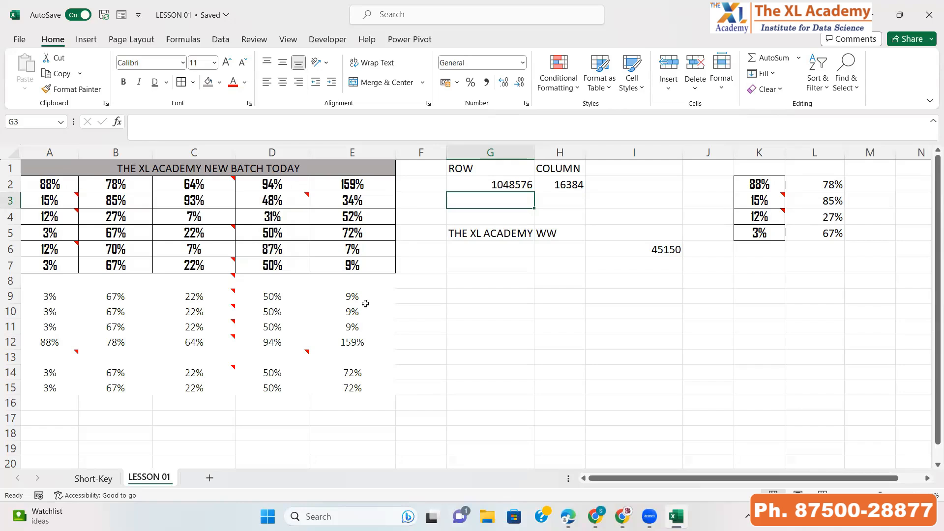
key("alt+Tab")
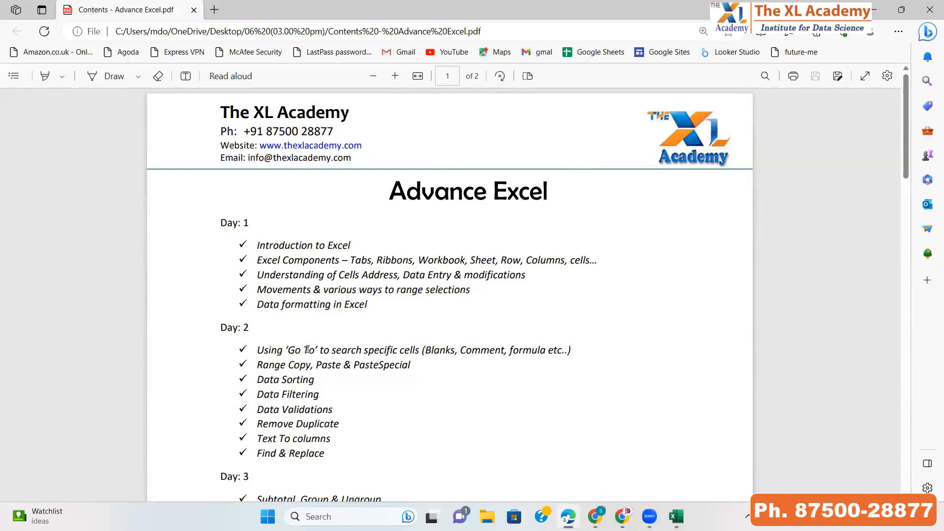
key("alt+Tab")
key("alt+Tab")
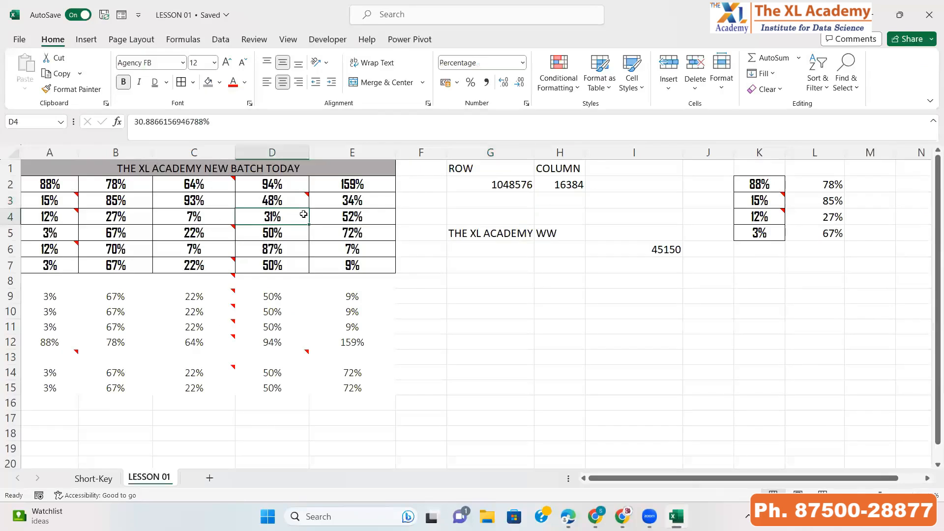
Step: View the note attached to cell C5 and check the comment and note options available for cell E5
left_click(452, 297)
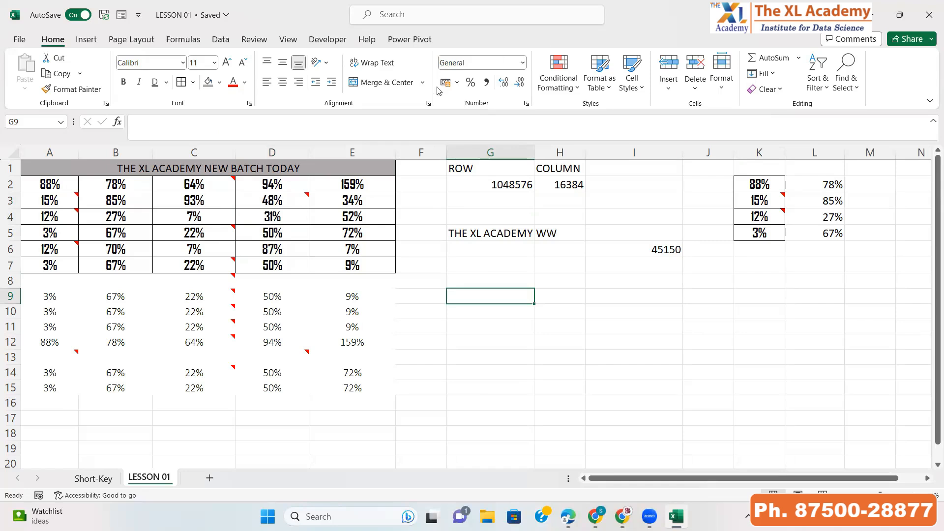
mouse_move(228, 231)
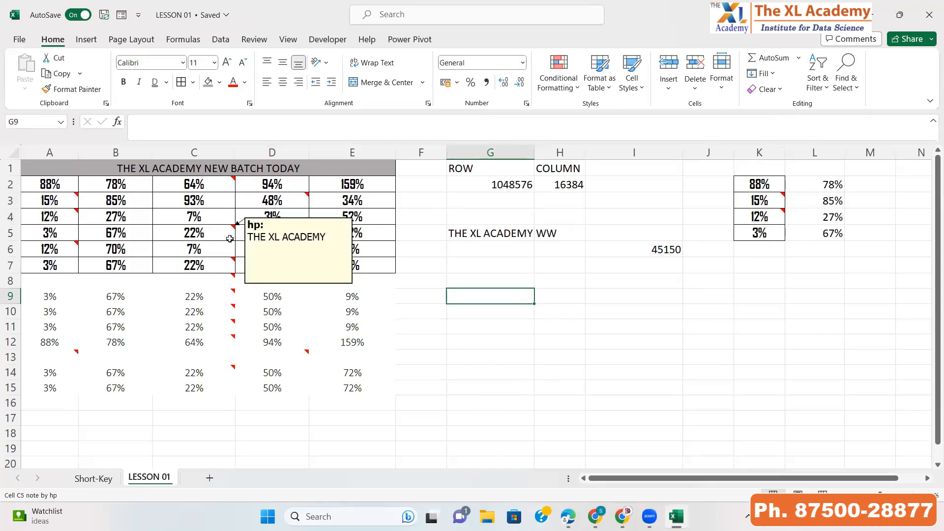
left_click(491, 246)
left_click(488, 273)
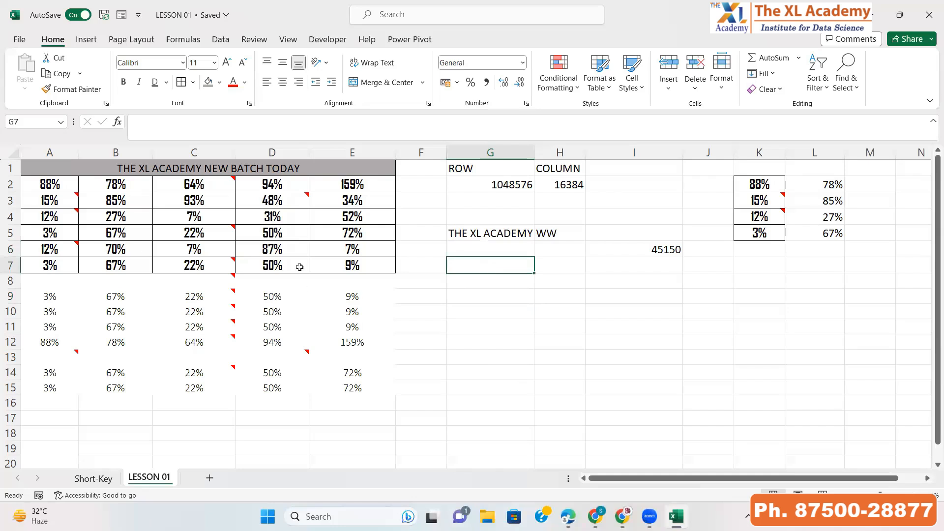
mouse_move(225, 230)
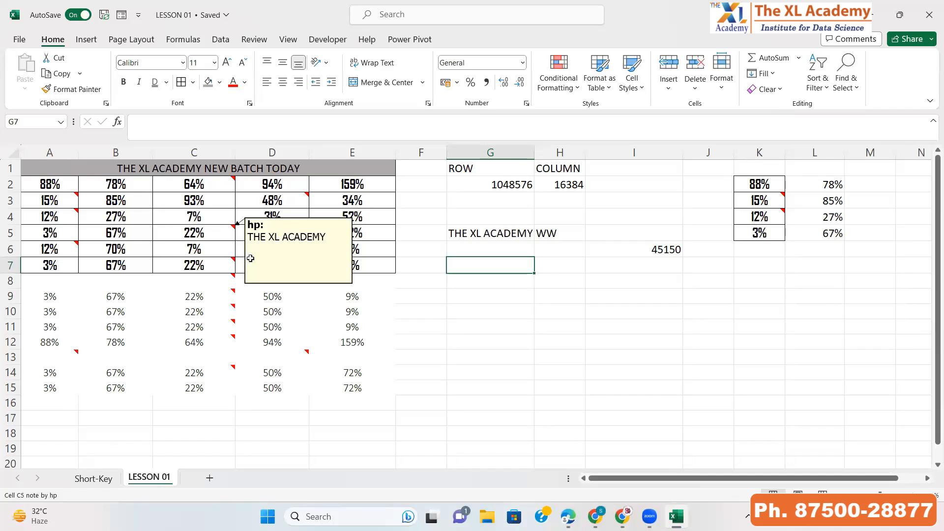
left_click(339, 233)
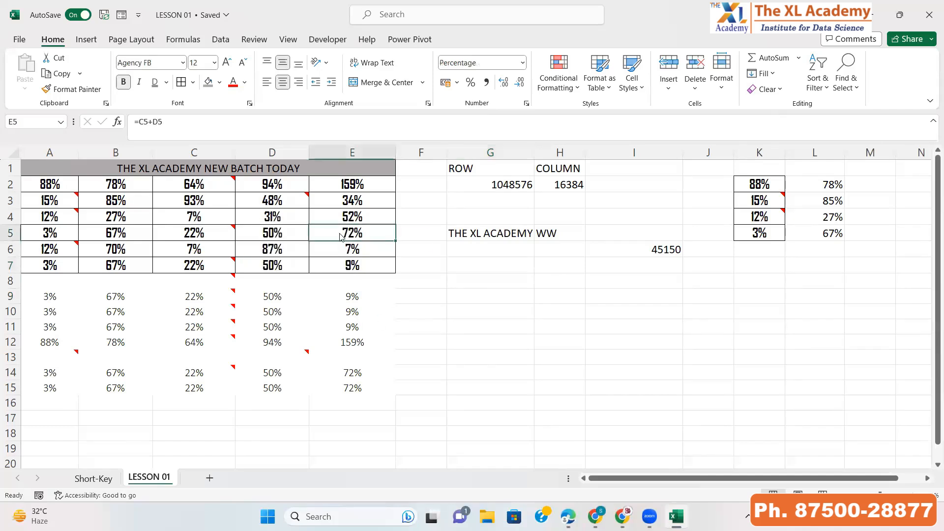
right_click(339, 233)
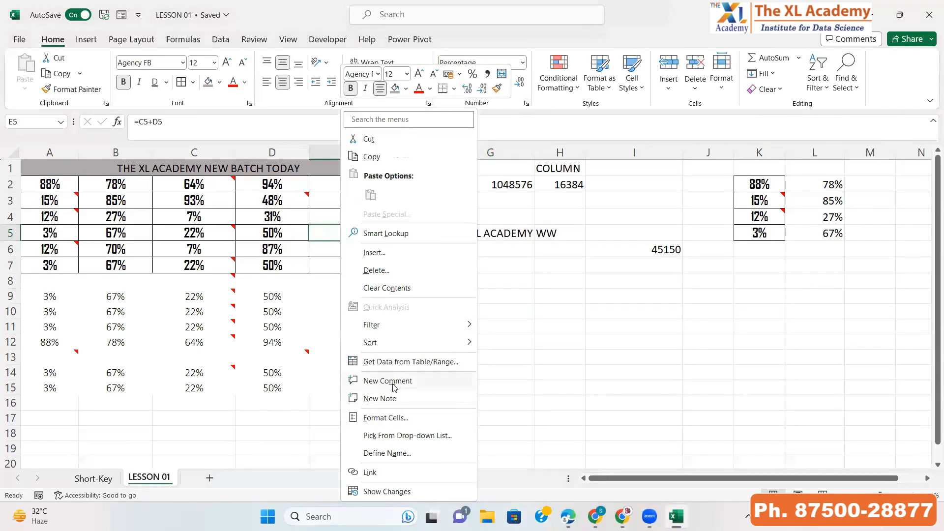
key("Escape")
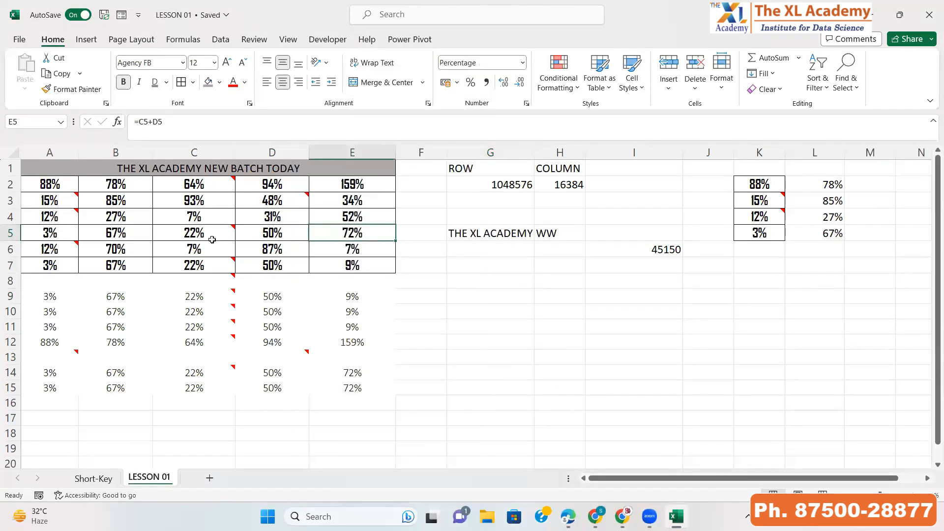
Step: Use Go To Special to select all cells containing formulas on the LESSON 01 sheet, with every result type included
left_click(257, 221)
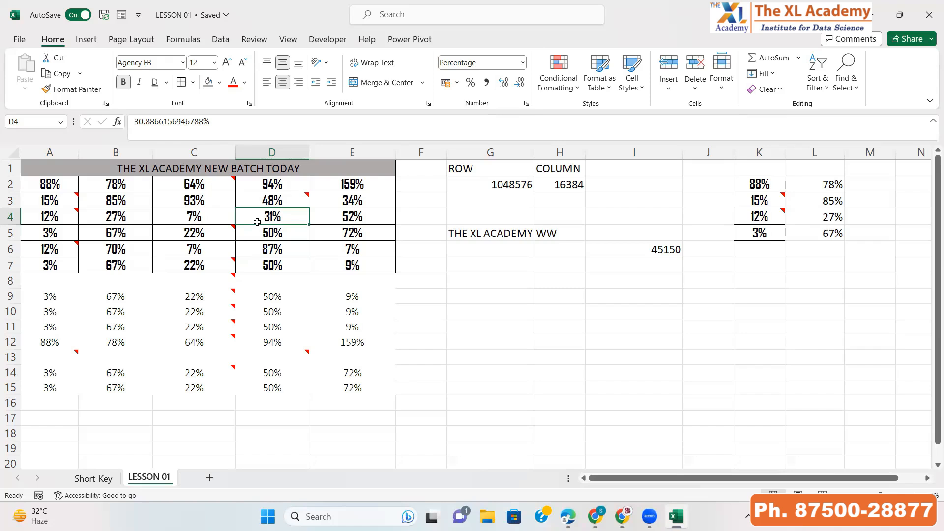
key("ctrl+g")
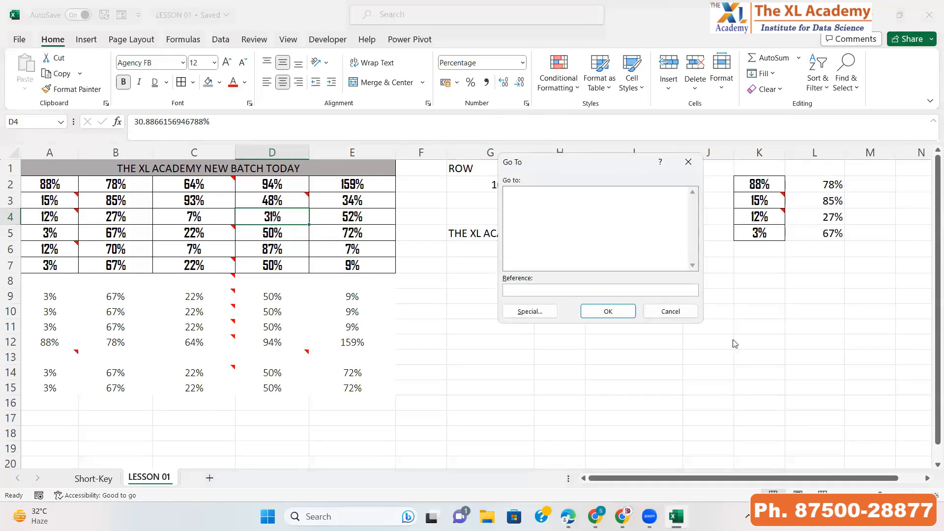
left_click_drag(558, 168, 402, 160)
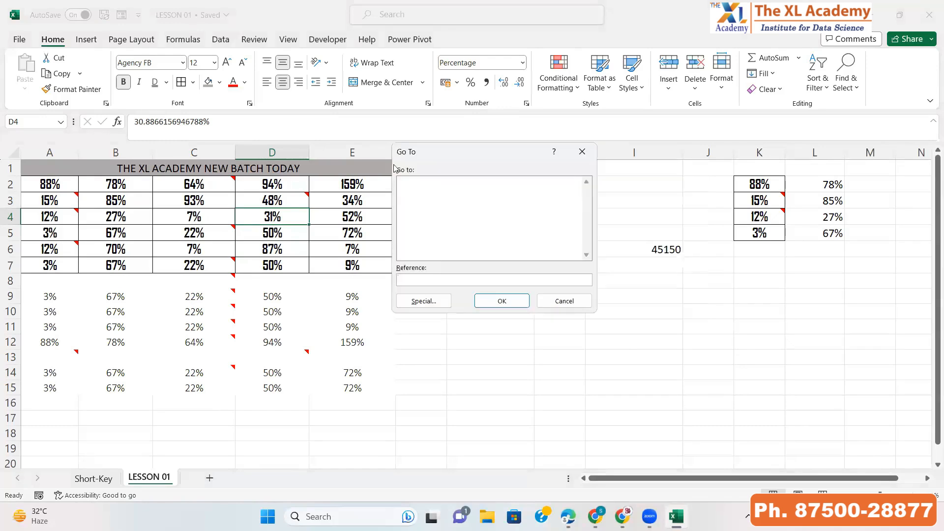
left_click(405, 301)
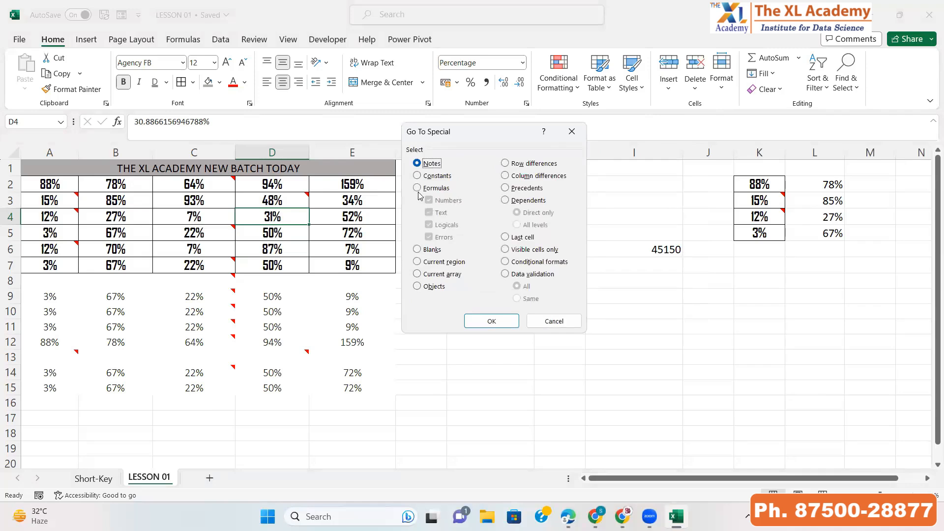
left_click(417, 189)
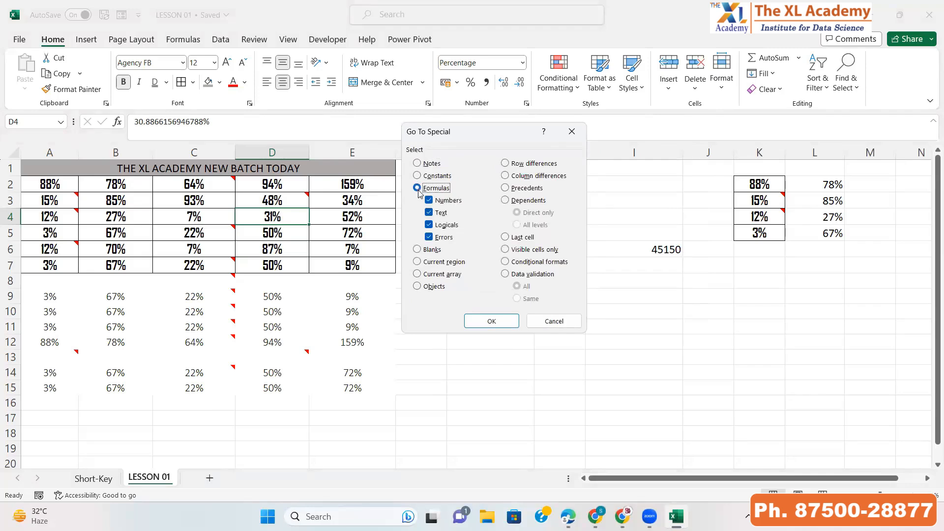
left_click(486, 319)
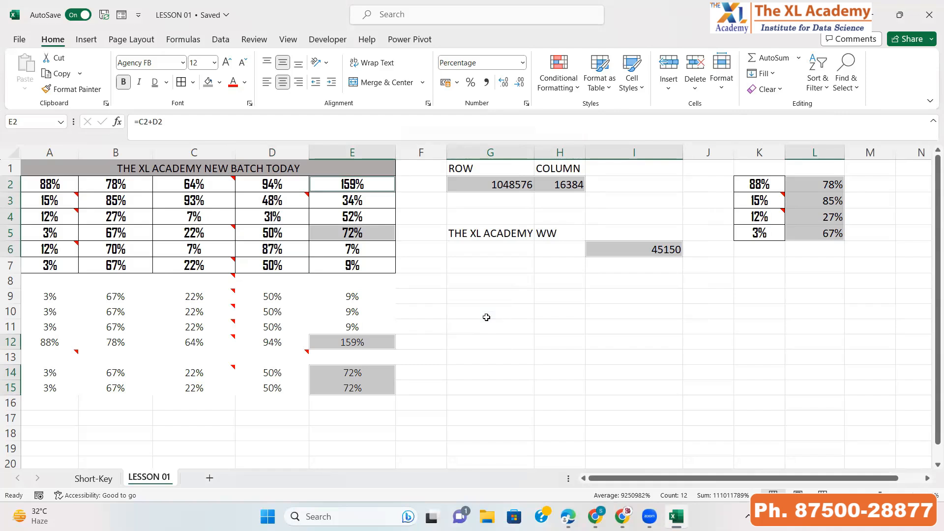
Step: Inspect the formulas in E2, E14, E15, G2, H2, I6 and L2:L4 one cell at a time
left_click(359, 184)
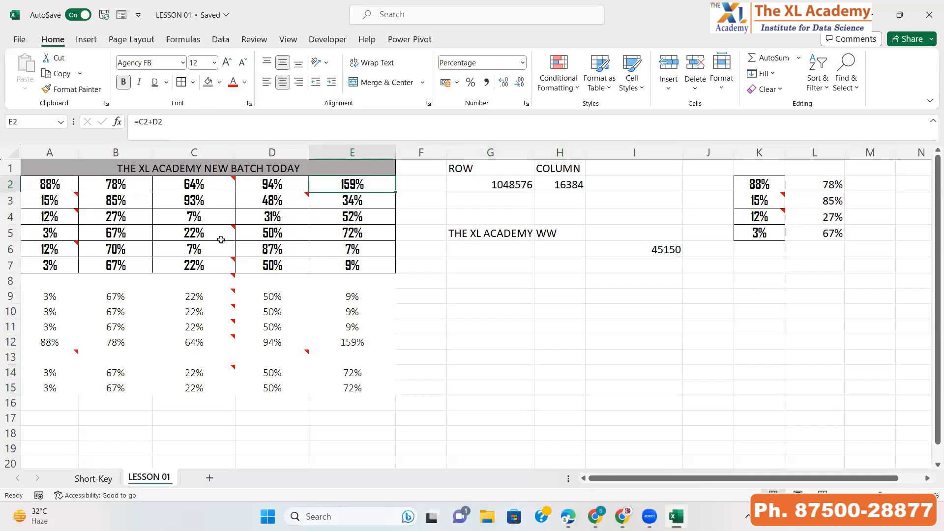
left_click(362, 372)
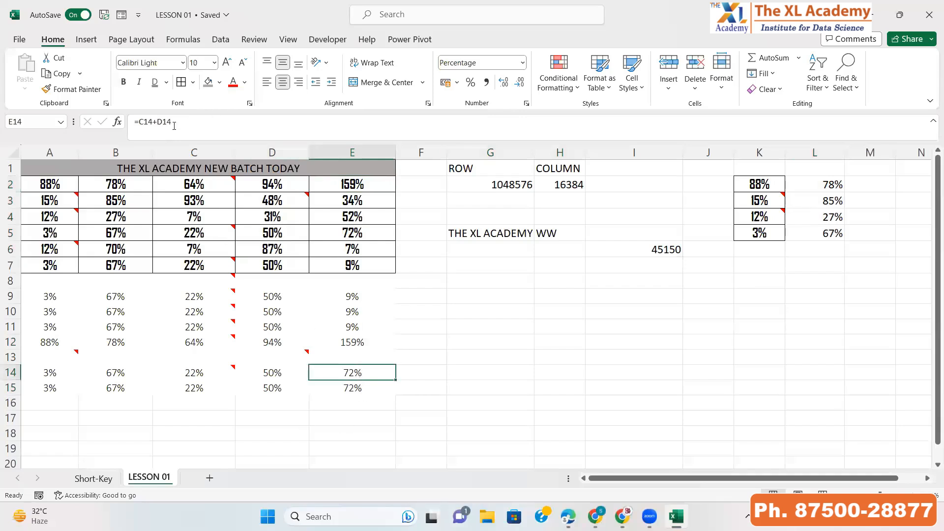
left_click(350, 388)
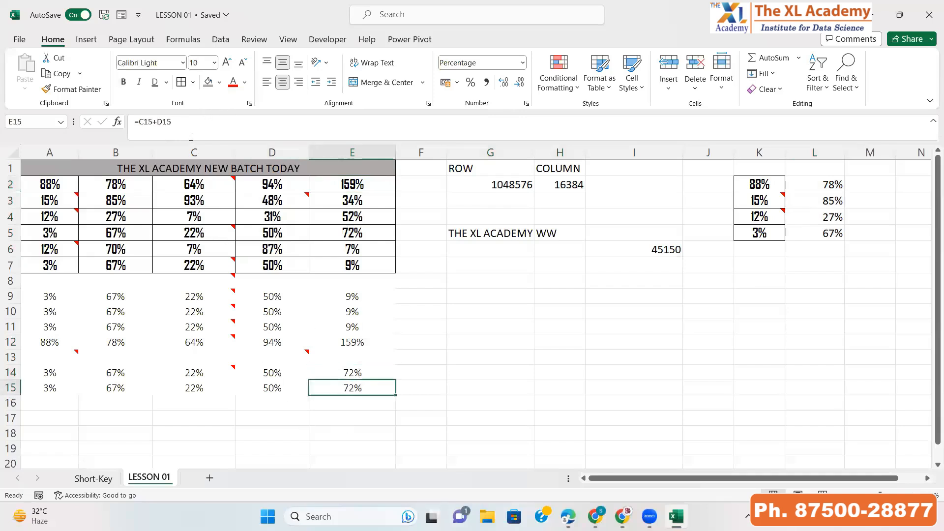
left_click(509, 184)
left_click(575, 181)
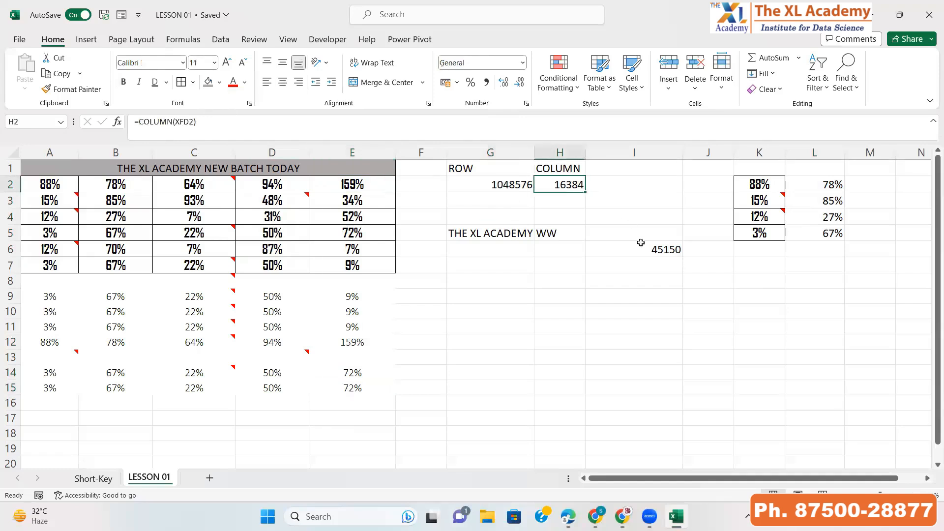
left_click(662, 245)
left_click(824, 186)
left_click(826, 201)
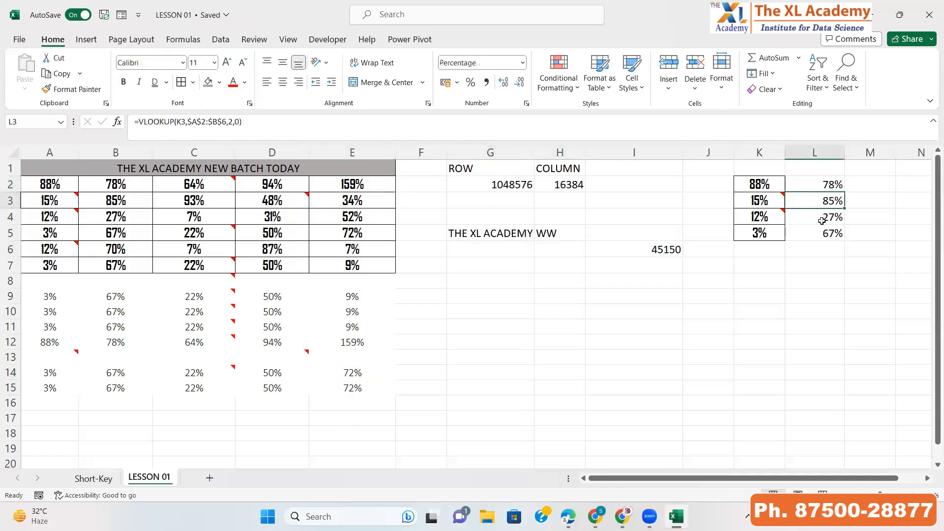
left_click(827, 216)
left_click(822, 243)
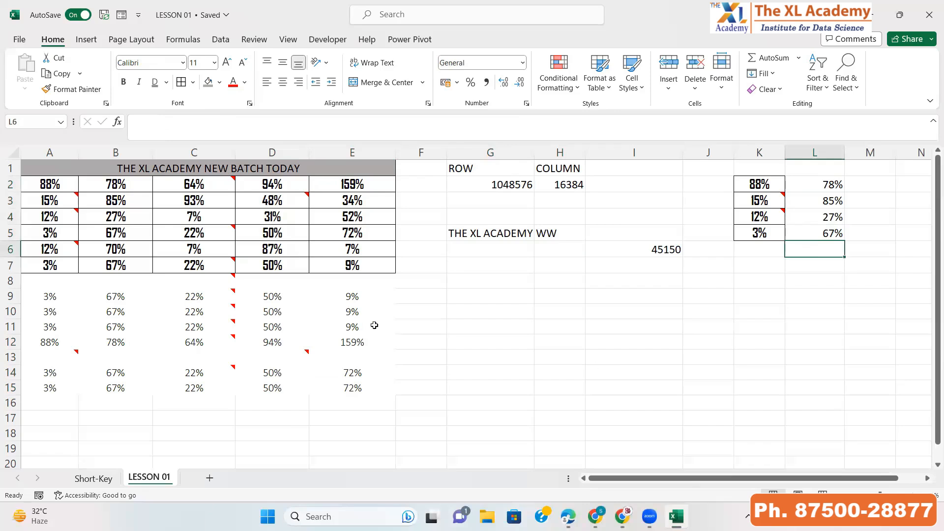
Step: Select all the sheet's formula cells again with Go To Special, starting from the empty cell F9
left_click(421, 295)
key("ctrl+g")
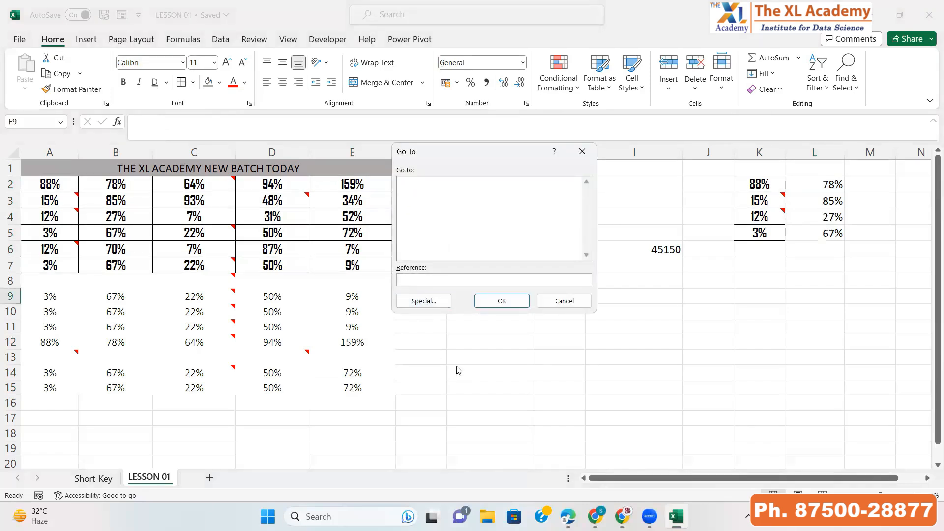
left_click(411, 300)
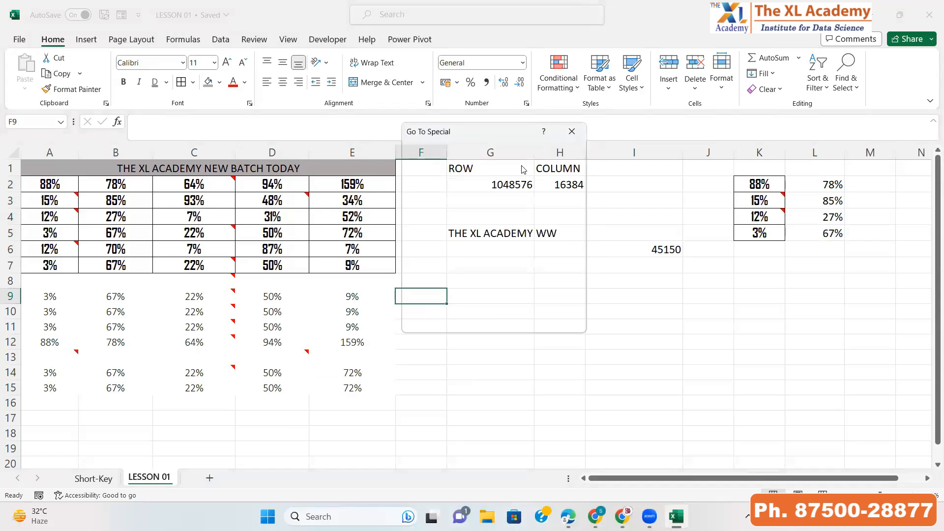
left_click(417, 189)
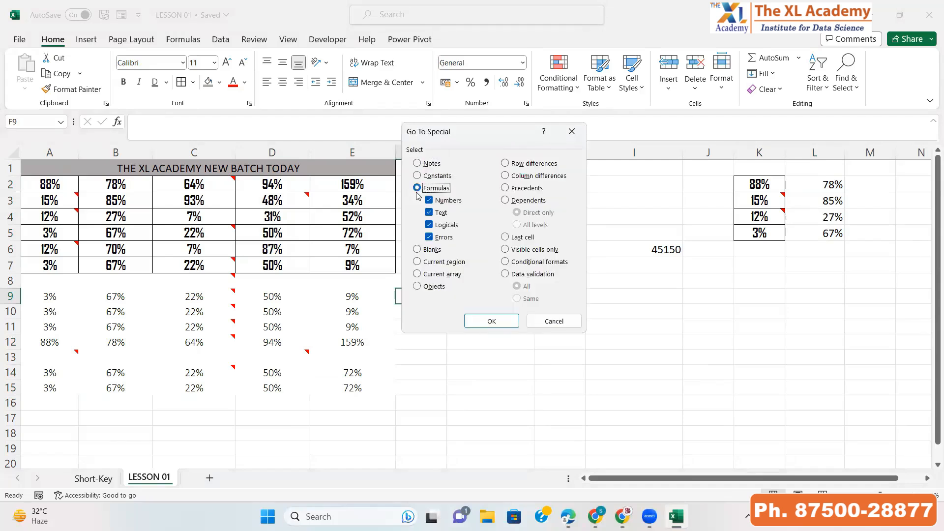
left_click(488, 322)
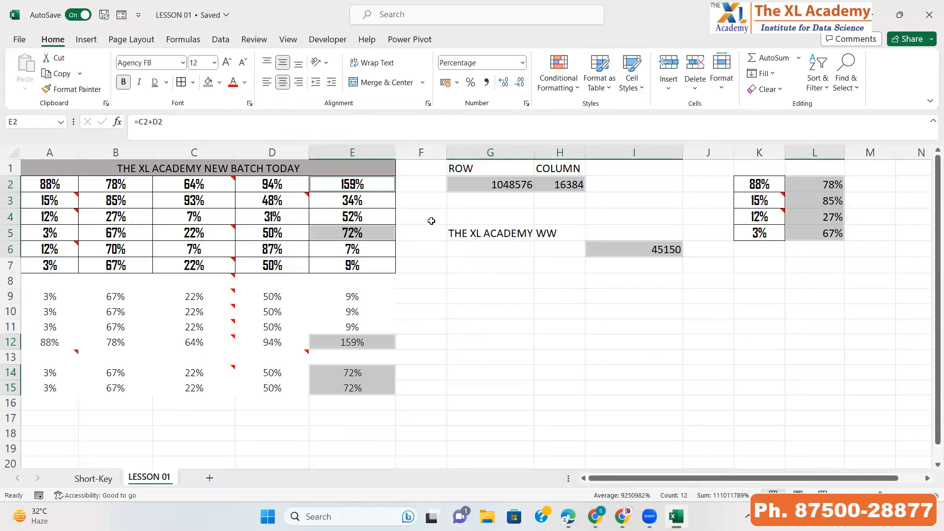
Step: Examine column A from the title row down to row 14, stopping at the blank rows that break up the data
left_click(453, 265)
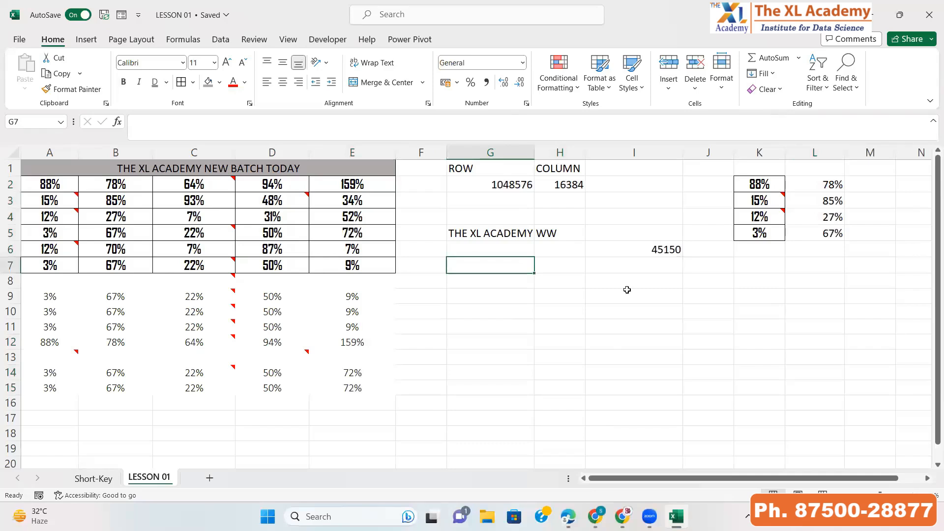
key("Home")
key("Down")
key("Right")
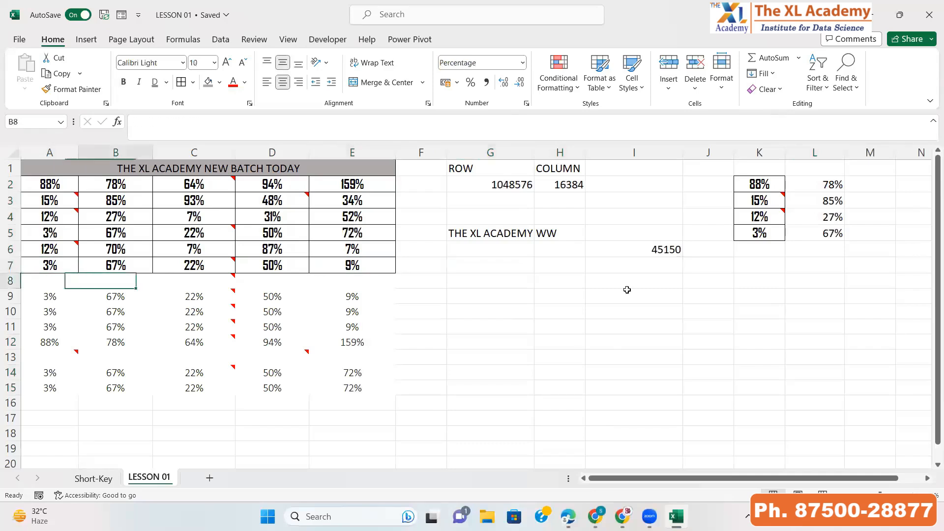
key("Right")
key("Right")
key("Left")
key("Left")
key("Up")
key("Up")
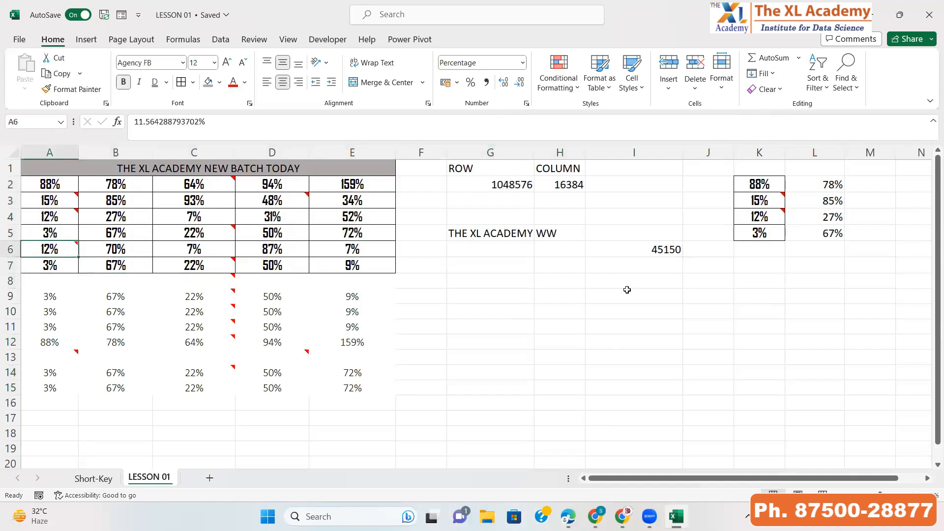
key("Down")
key("ctrl+Down")
key("ctrl+Down")
key("ctrl+Down")
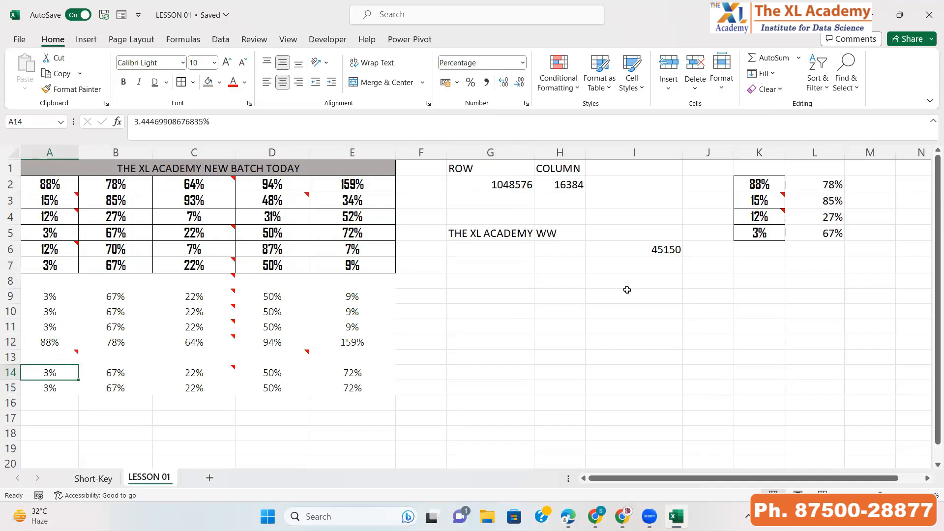
key("ctrl+Up")
key("ctrl+Up")
key("ctrl+Up")
key("ctrl+Up")
key("Down")
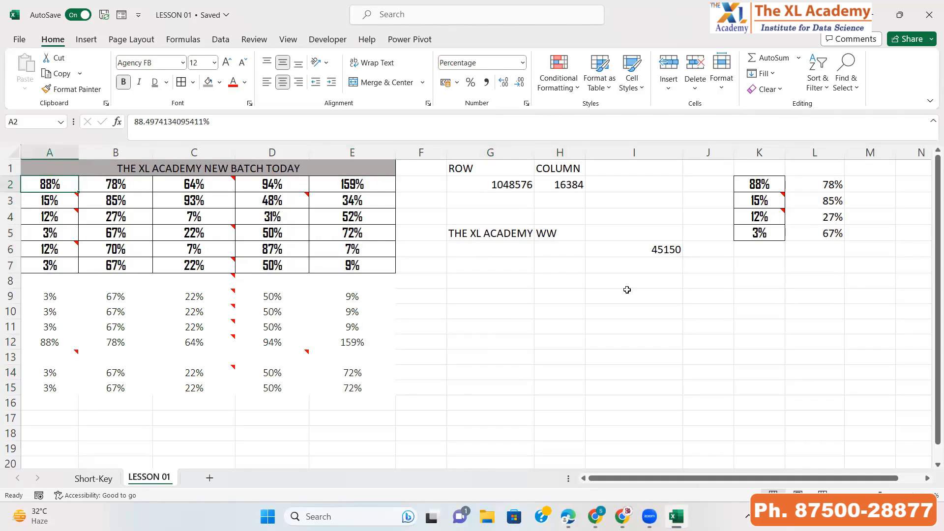
Step: Copy the data in A2:E2 and paste it over the merged title in row 1
key("shift+Right")
key("shift+Right")
key("shift+Right")
key("shift+Right")
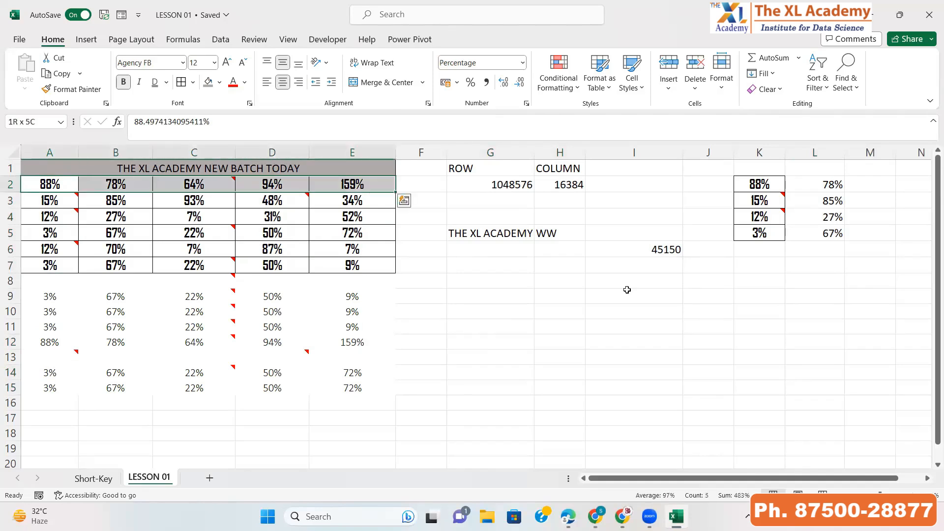
key("ctrl+c")
key("Up")
key("ctrl+v")
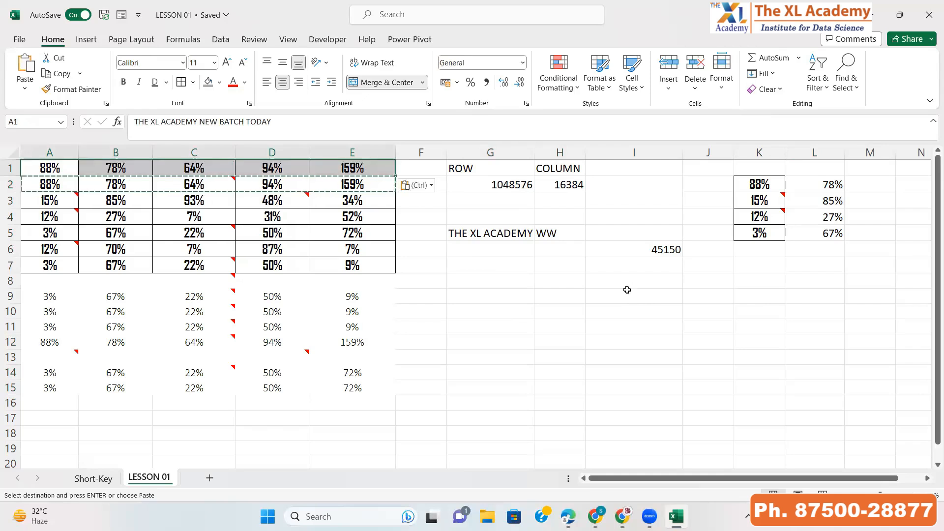
Step: Enter the column headings A, B, C, D and E in cells A1 to E1, and return to A1
type("A")
key("Tab")
type("B")
key("Tab")
type("C")
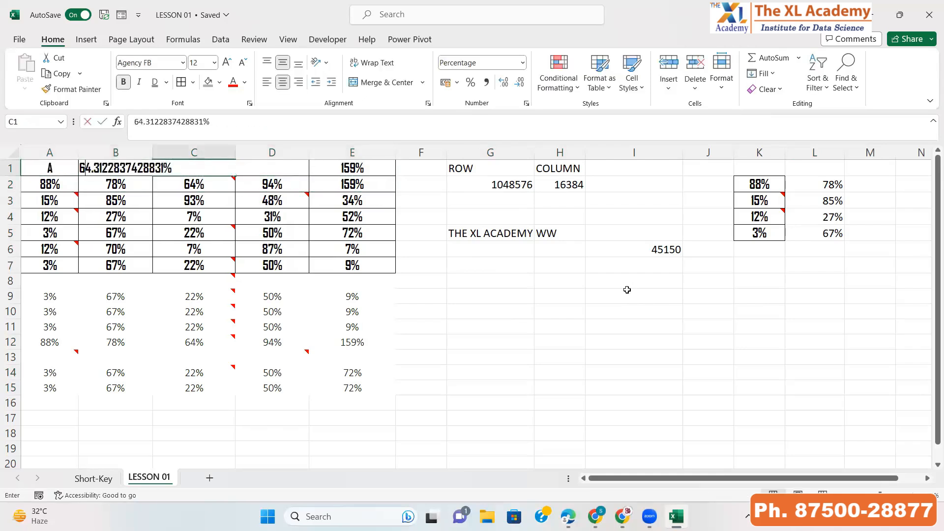
key("Tab")
type("D")
key("Tab")
type("E")
key("Tab")
key("Left")
key("Left")
key("Left")
key("Left")
key("Left")
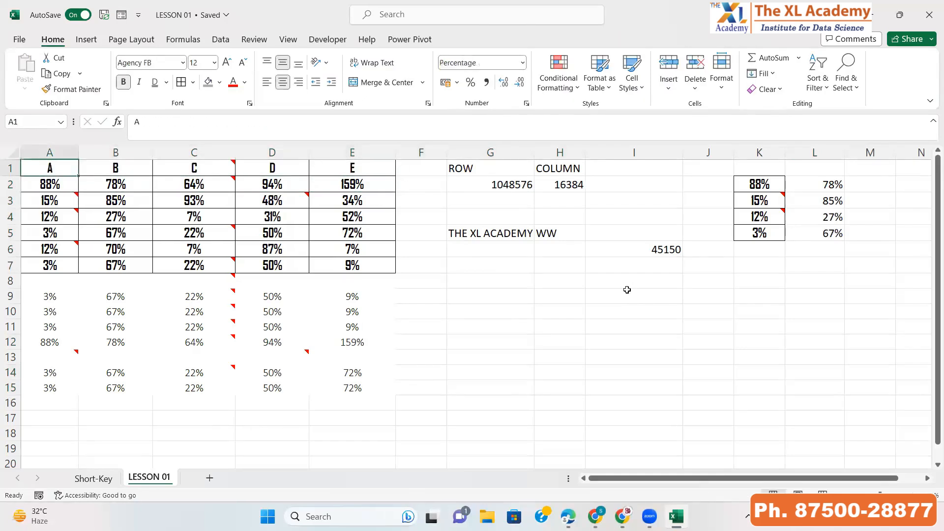
Step: Add a filter to the heading row and review the filter values offered for column A
key("alt+a")
key("t")
key("alt+Down")
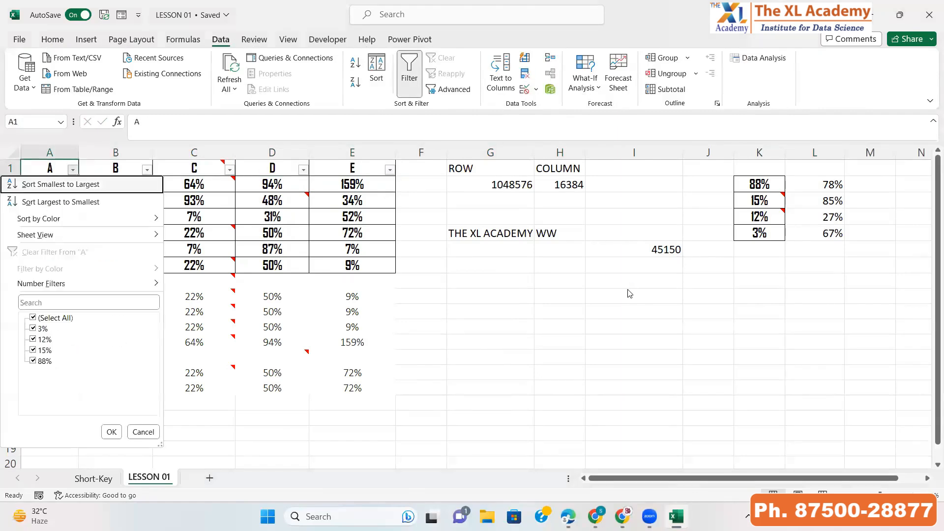
key("Down")
key("Down")
key("Down")
key("Down")
key("Down")
key("Down")
key("Down")
key("Down")
key("Escape")
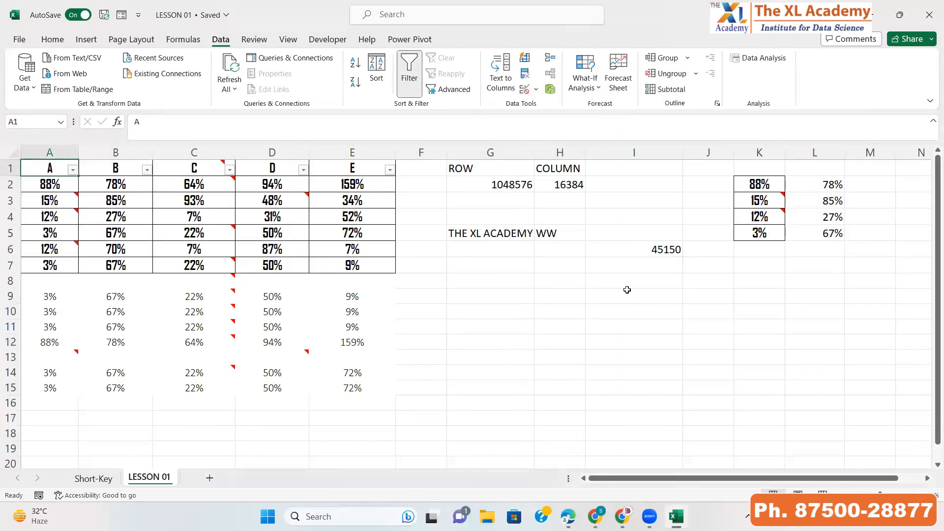
Step: Check the blank row 8 below the filtered data and remove the filter from the heading row
key("Down")
key("Down")
key("Down")
key("Down")
key("Down")
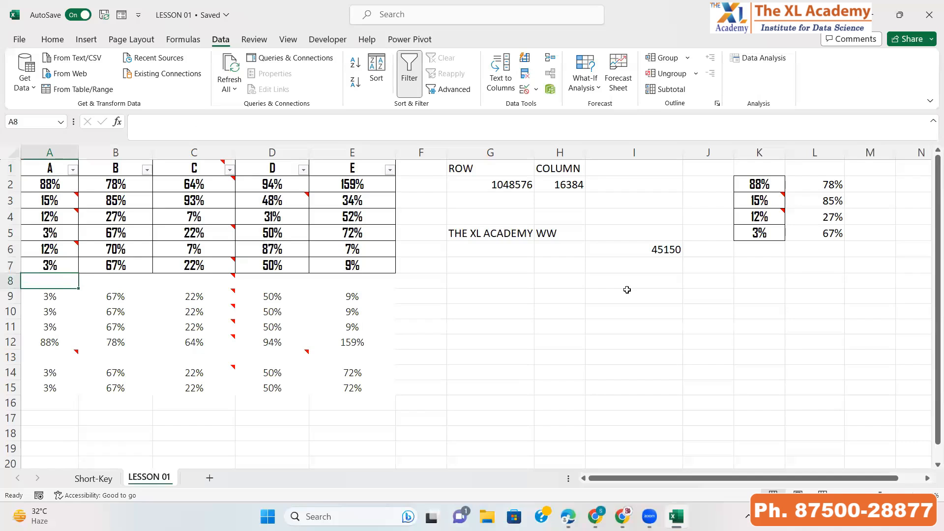
key("ctrl+Home")
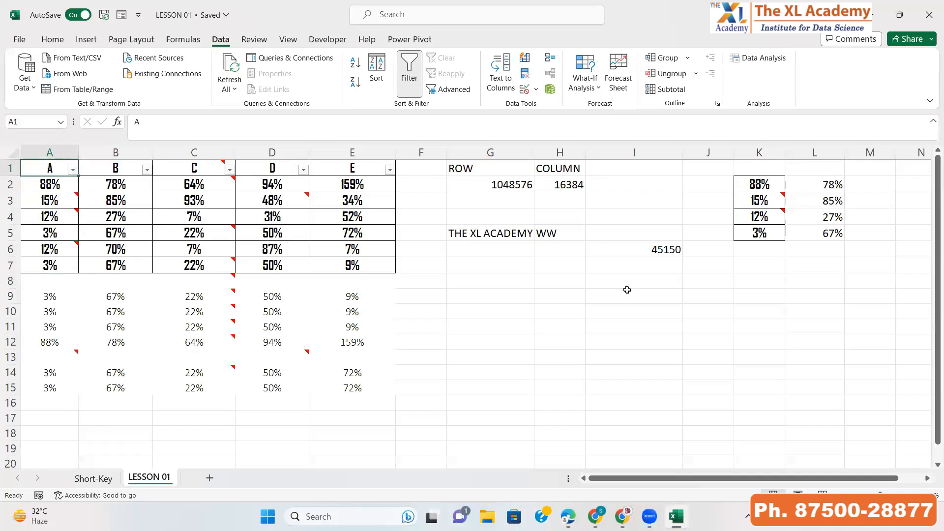
key("alt+a")
key("t")
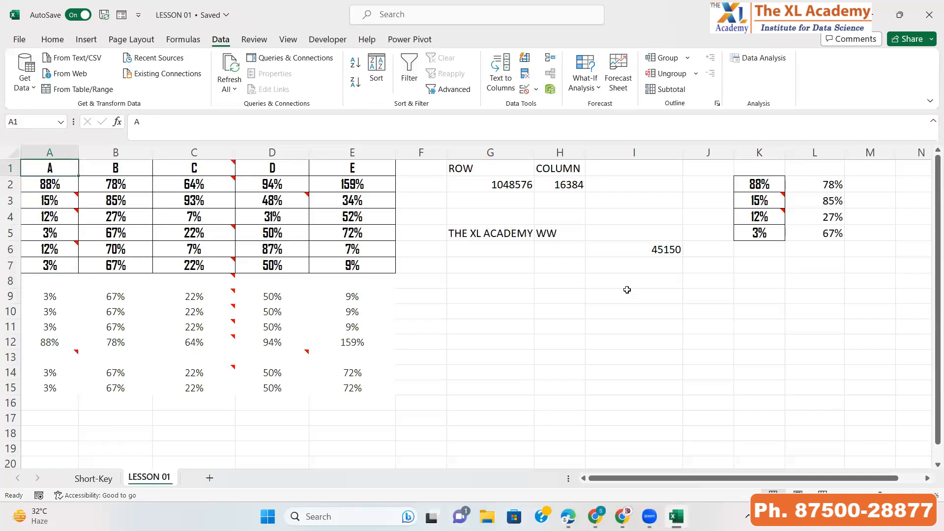
key("ctrl+Down")
key("Down")
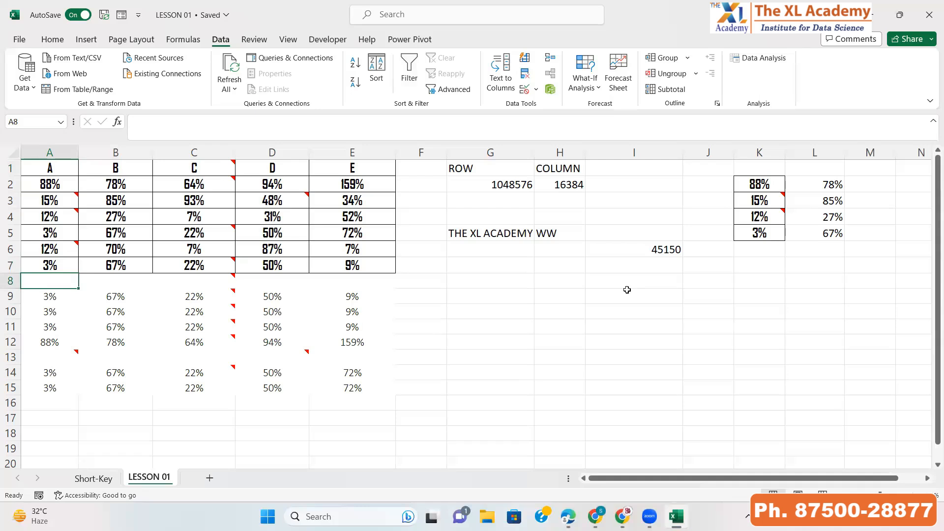
key("ctrl+Up")
key("ctrl+Up")
key("shift+Down")
key("shift+Down")
key("shift+Down")
key("shift+Down")
key("shift+Down")
key("shift+Down")
key("shift+Down")
key("shift+Down")
key("shift+Down")
key("shift+Down")
key("shift+Down")
key("shift+Down")
key("shift+Down")
key("shift+Down")
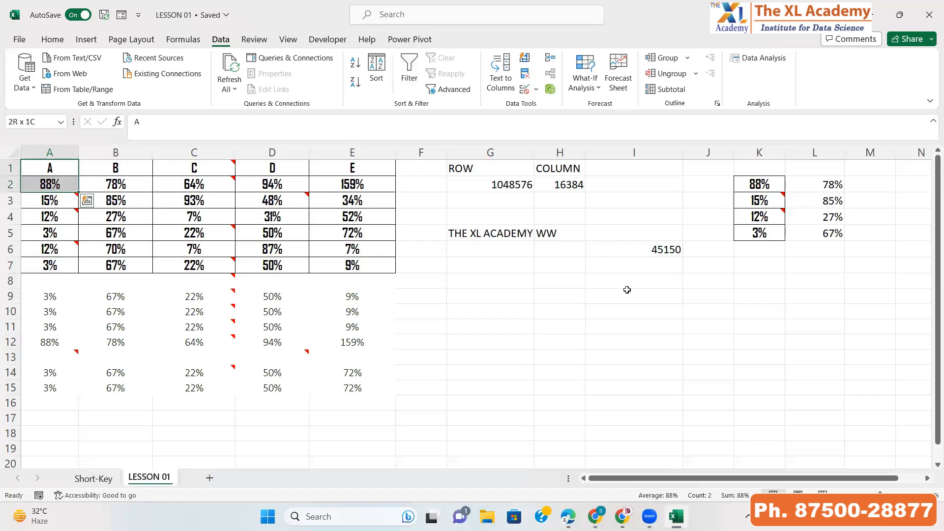
key("shift+Right")
key("shift+Right")
key("shift+Right")
key("shift+Right")
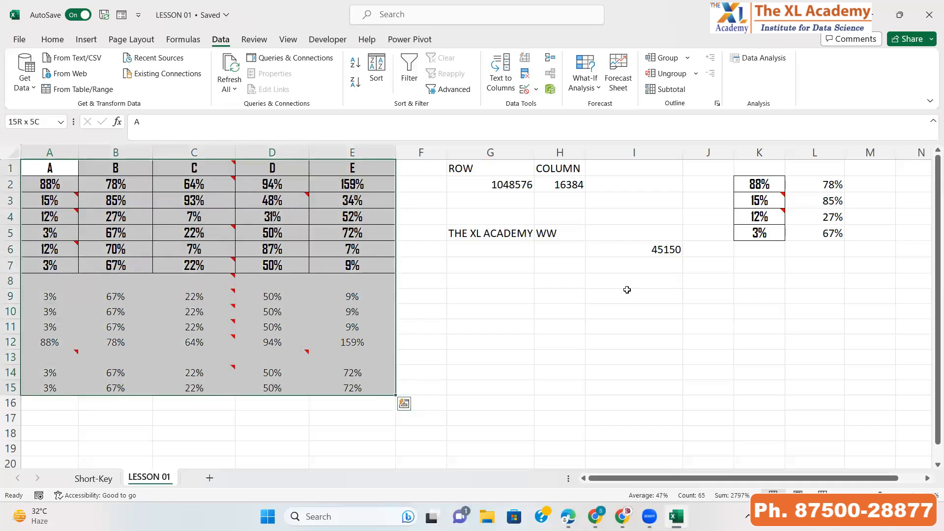
key("Up")
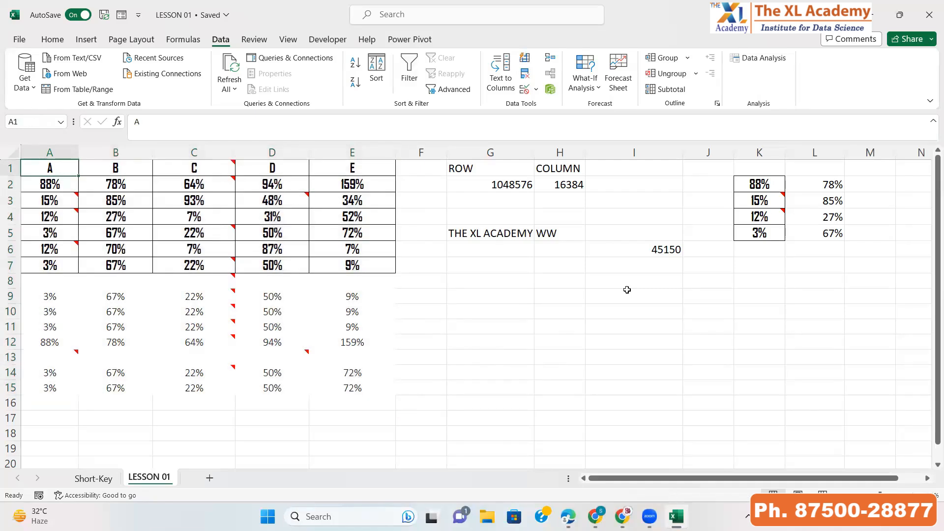
Step: Select the range A1:E15 and use Go To Special to pick only its blank cells
key("shift+Down")
key("shift+Down")
key("shift+Down")
key("shift+Down")
key("shift+Down")
key("shift+Down")
key("shift+Down")
key("shift+Down")
key("shift+Down")
key("shift+Down")
key("shift+Down")
key("shift+Down")
key("shift+Down")
key("shift+Down")
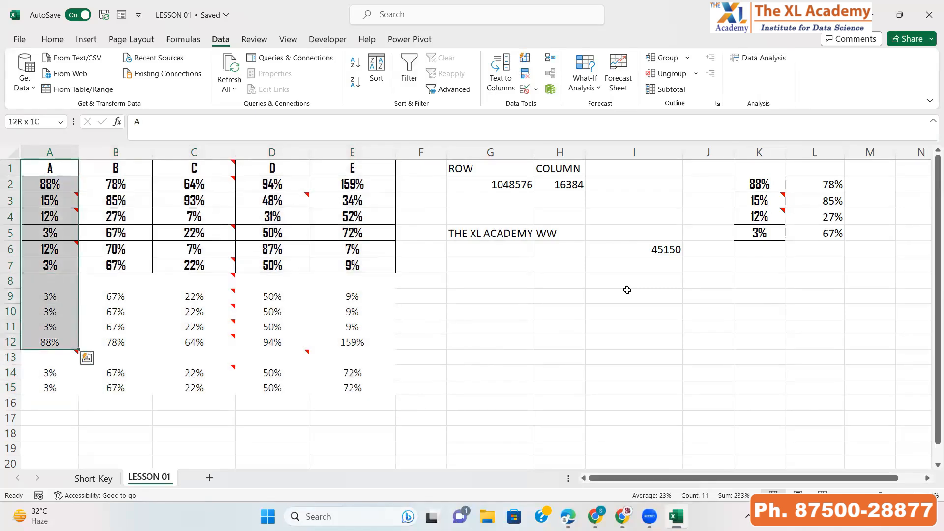
key("shift+Right")
key("shift+Right")
key("shift+Right")
key("shift+Right")
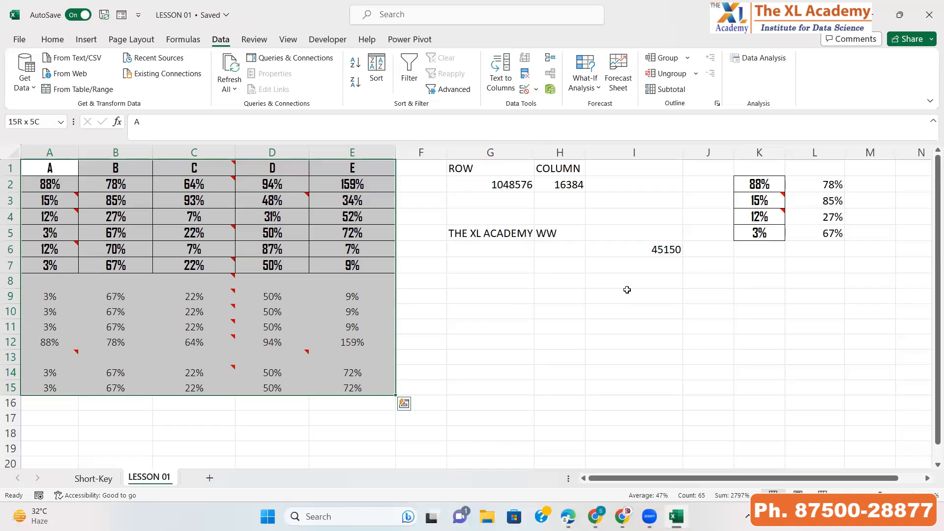
key("ctrl+g")
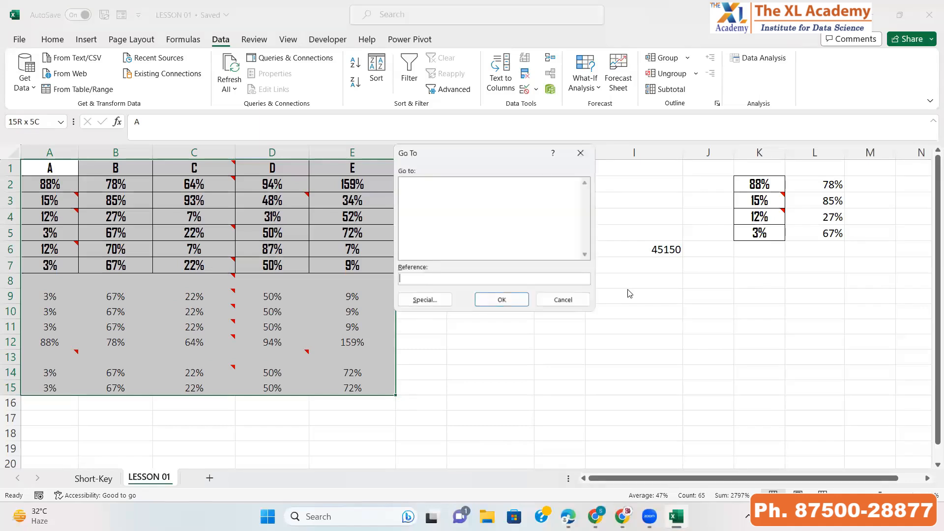
left_click(422, 301)
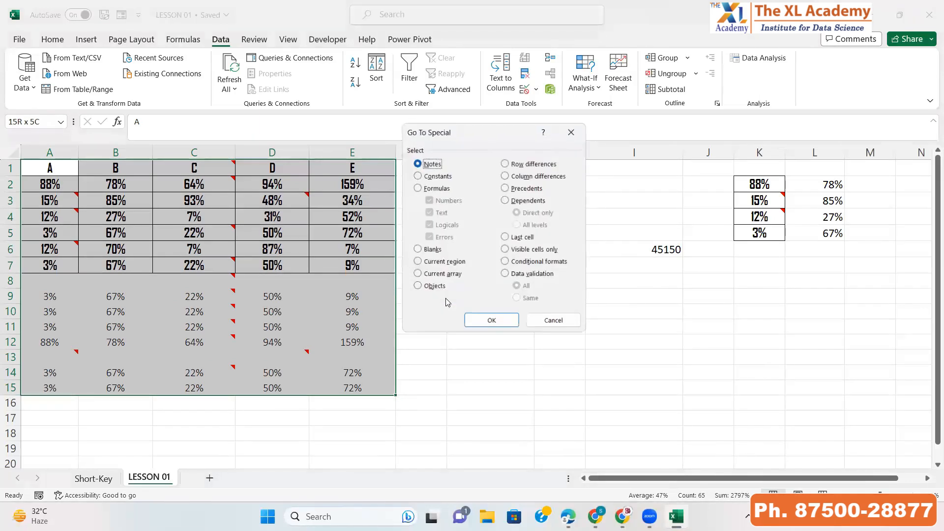
left_click(417, 251)
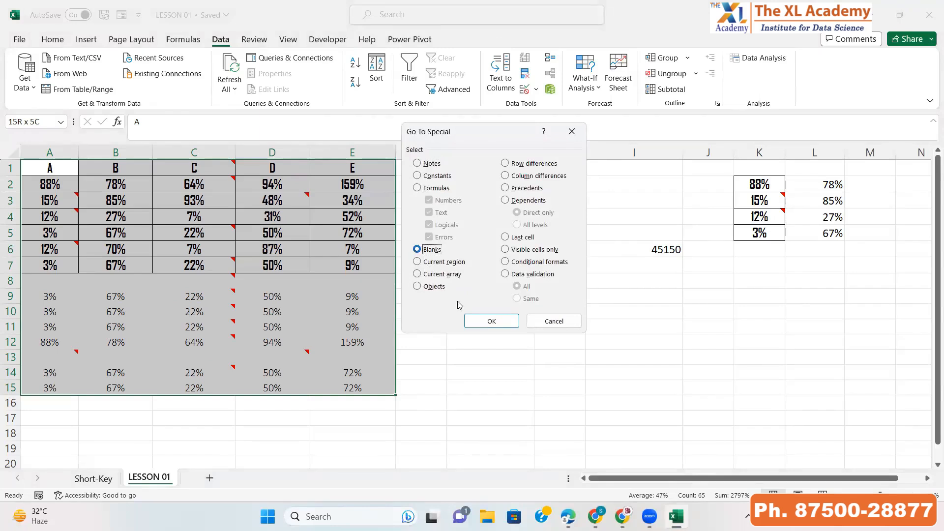
left_click(475, 321)
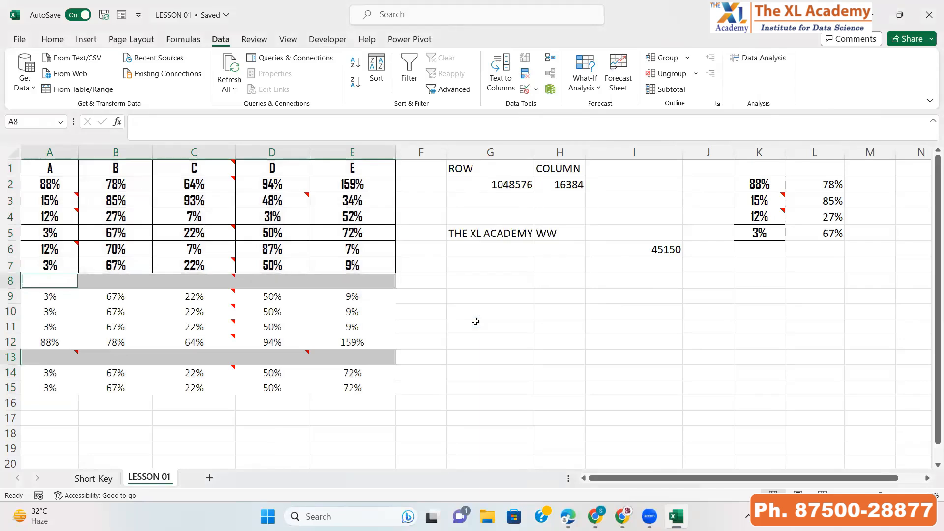
Step: Fill all the selected blank cells with =0 at once and check how far column A's data runs without gaps
type("=")
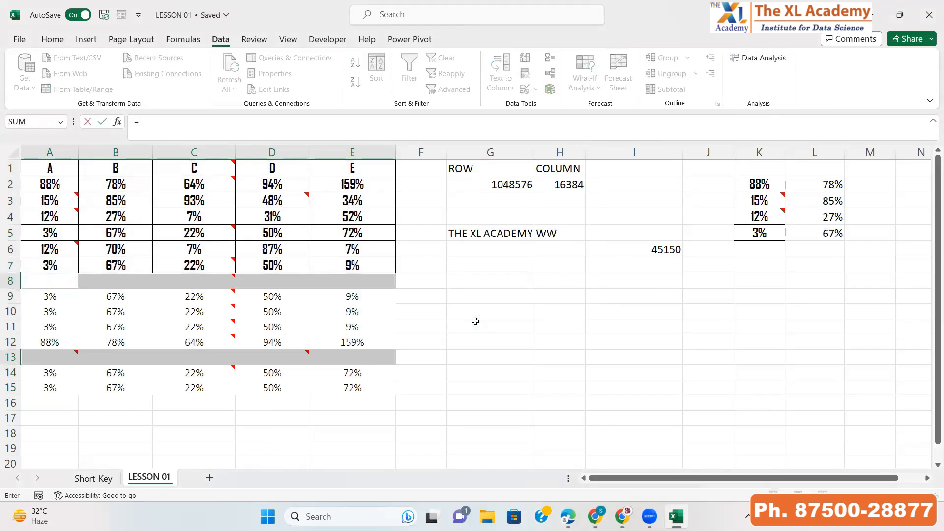
type("0")
key("ctrl+Return")
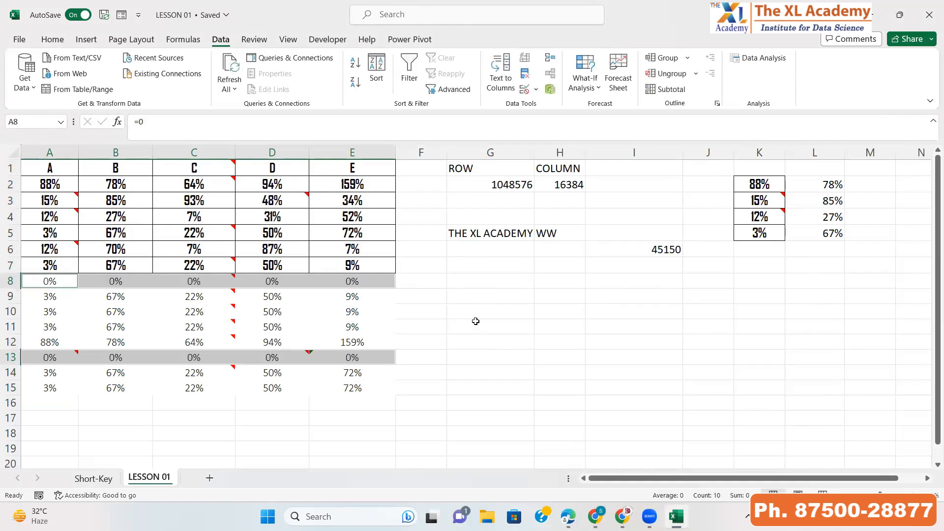
key("ctrl+Up")
key("ctrl+Down")
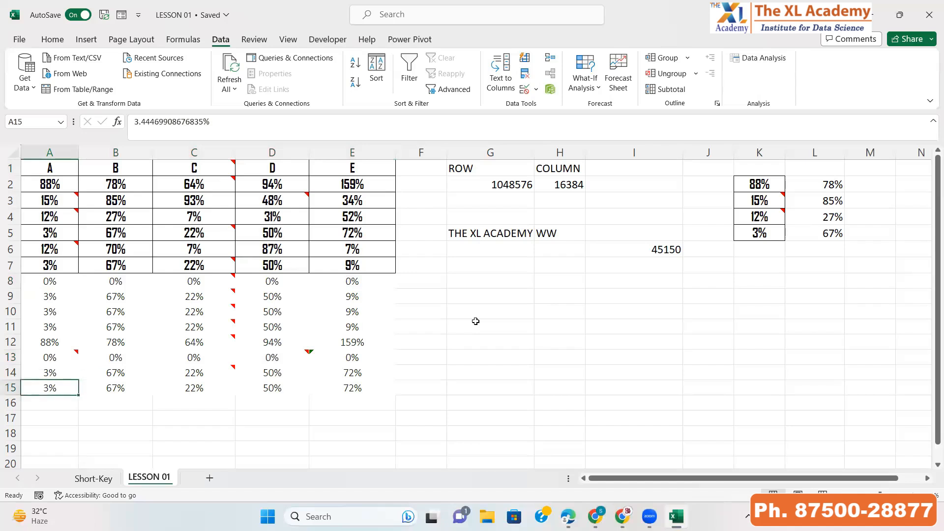
key("ctrl+Up")
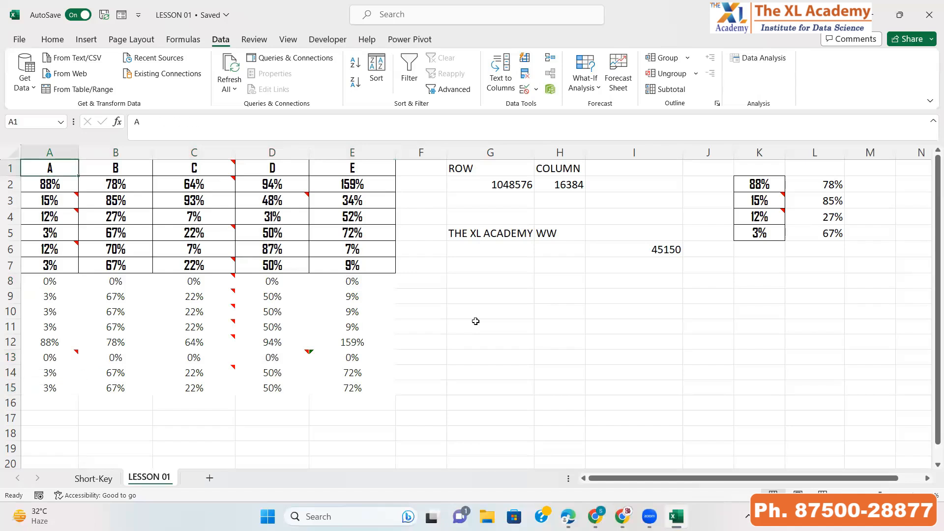
key("ctrl+Down")
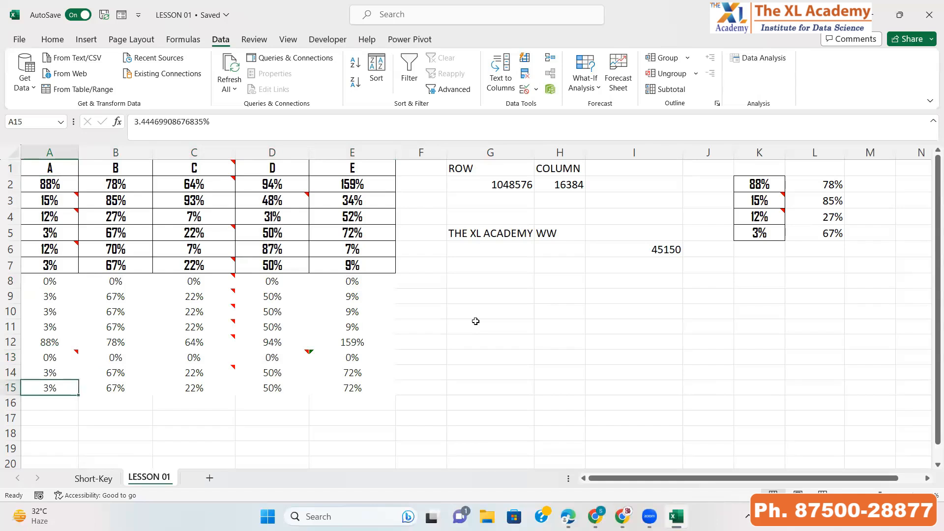
Step: Undo the zero fill in the blank cells of rows 8 and 13
key("Up")
key("Up")
key("Up")
key("Up")
key("ctrl+z")
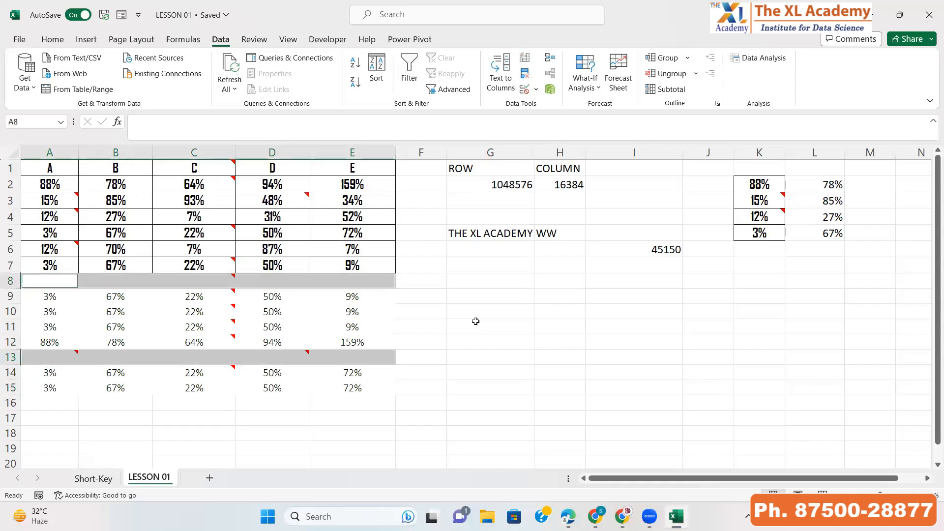
Step: Select A1:E15 again, starting from A1, and pick only its blank cells with Go To Special
key("Up")
key("ctrl+Up")
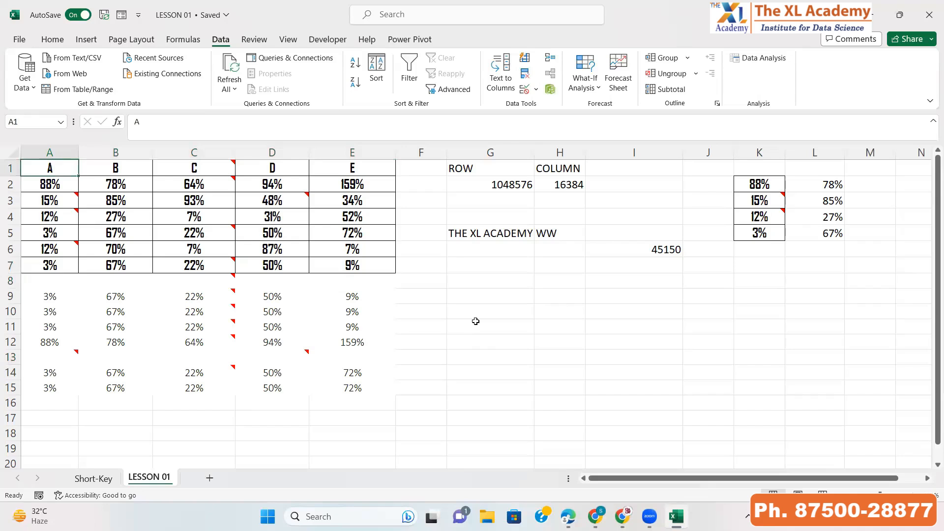
key("shift+Down")
key("shift+Down")
key("shift+Down")
key("shift+Down")
key("shift+Down")
key("shift+Down")
key("shift+Down")
key("shift+Down")
key("shift+Down")
key("shift+Down")
key("shift+Down")
key("shift+Down")
key("shift+Down")
key("shift+Down")
key("shift+Right")
key("shift+Right")
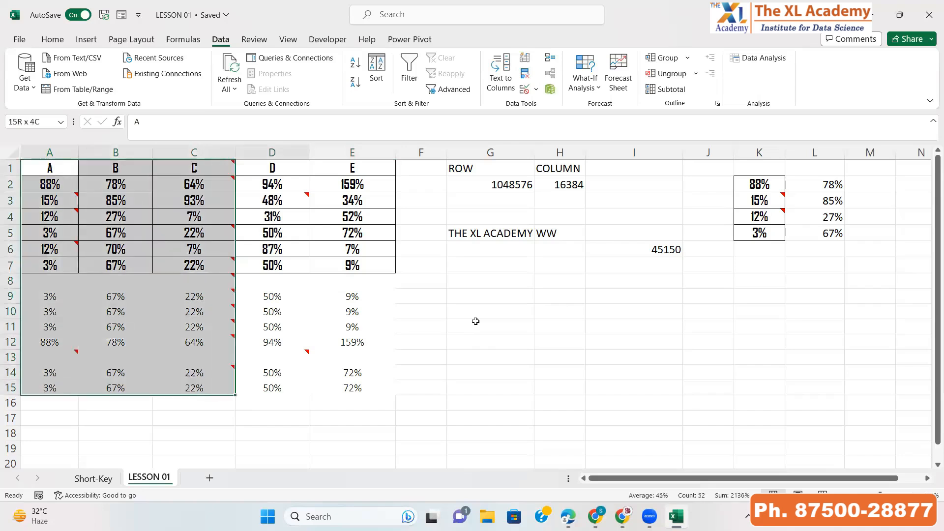
key("shift+Right")
key("F5")
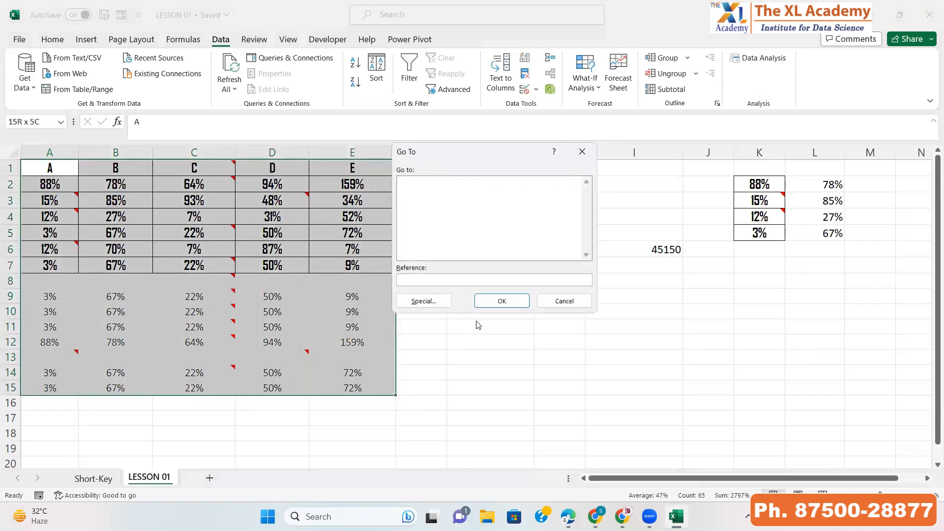
left_click(430, 302)
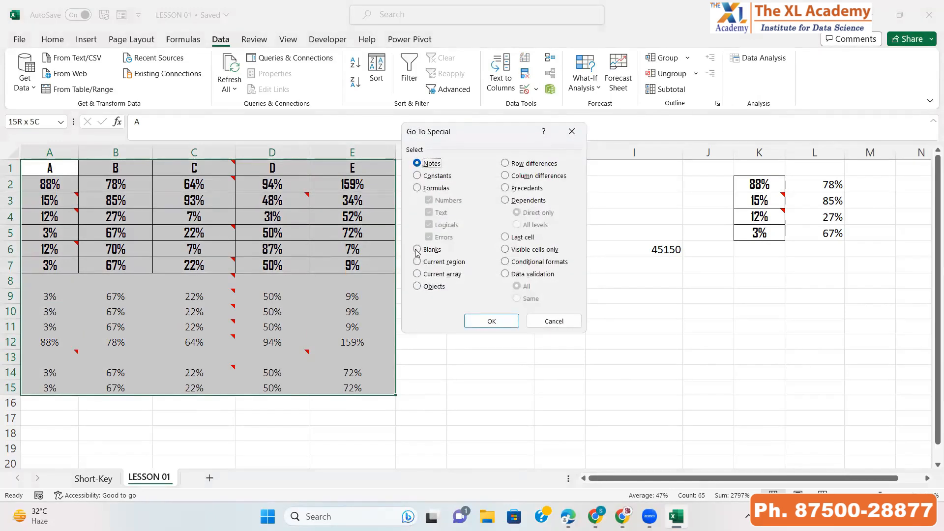
left_click(427, 250)
left_click(482, 322)
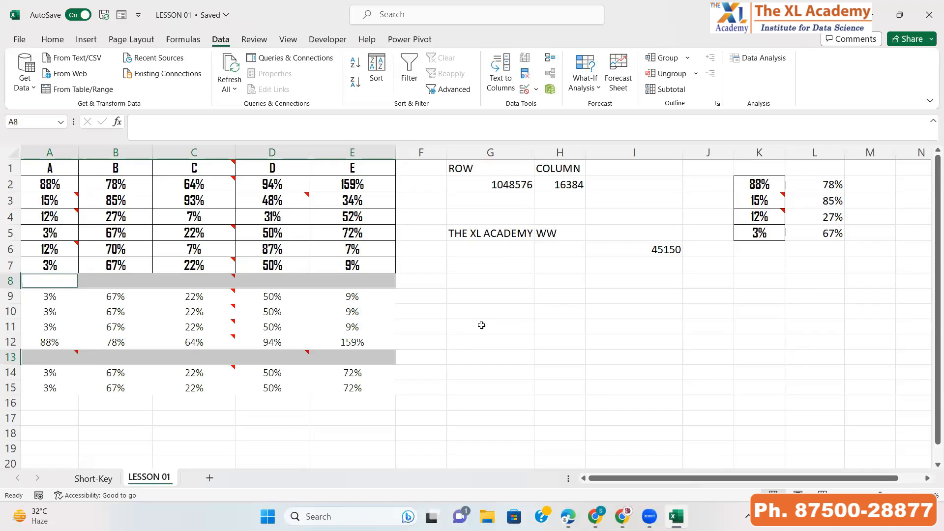
Step: Delete the entire rows containing the selected blank cells
key("ctrl+minus")
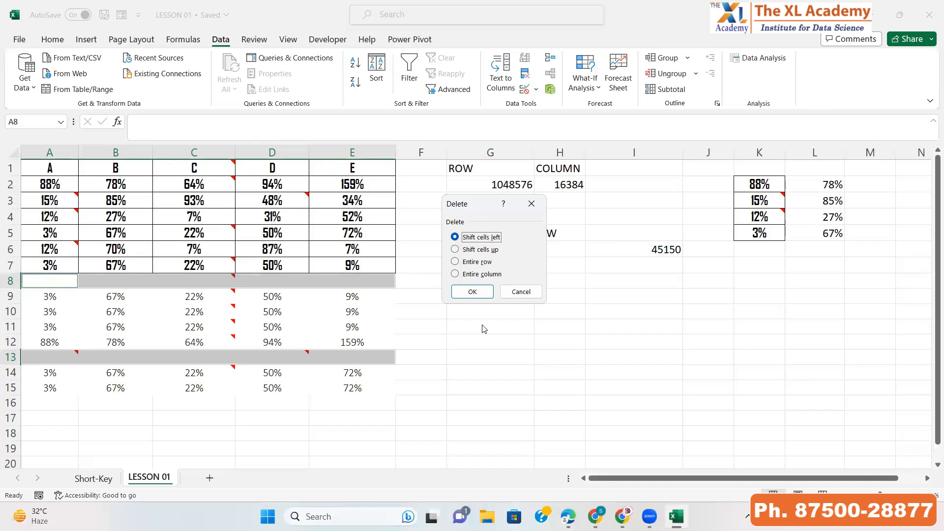
left_click(454, 264)
left_click(479, 294)
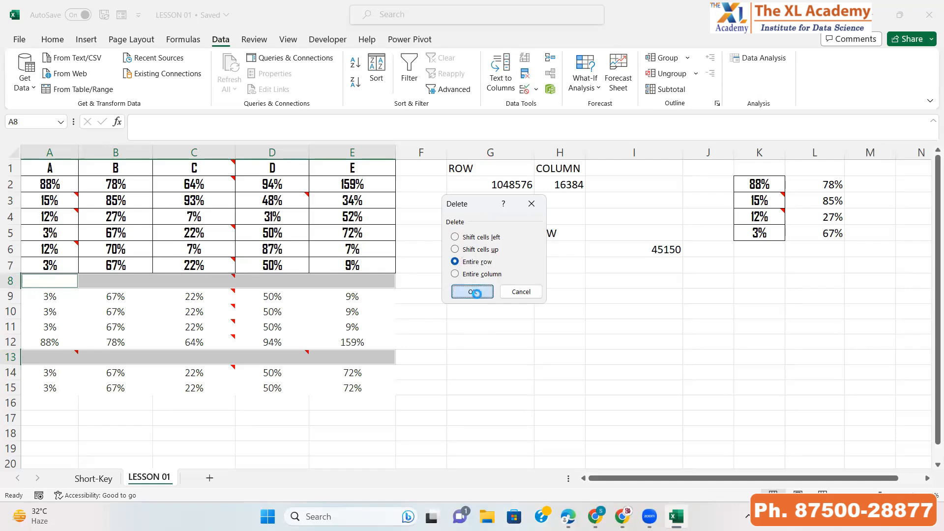
Step: Check how far column A's data runs without gaps, moving between its first and last filled cells
left_click(48, 261)
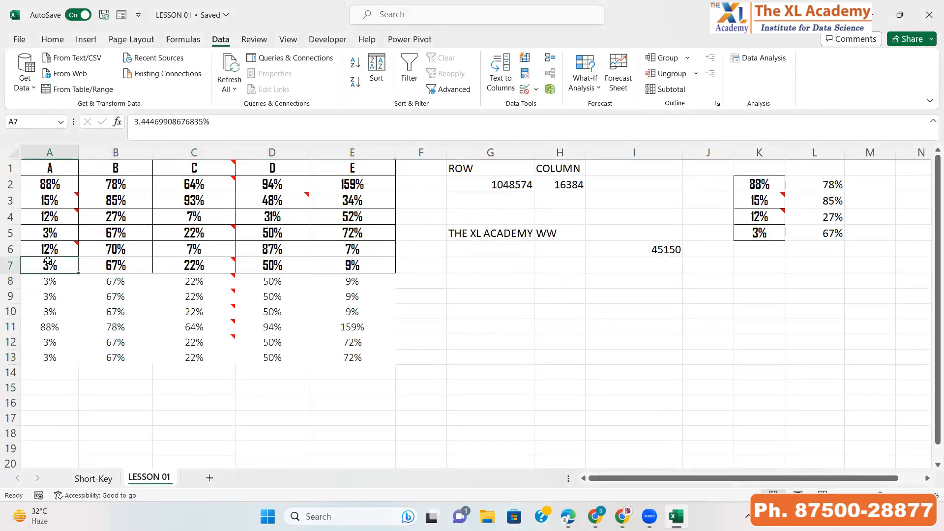
key("ctrl+Up")
key("ctrl+Down")
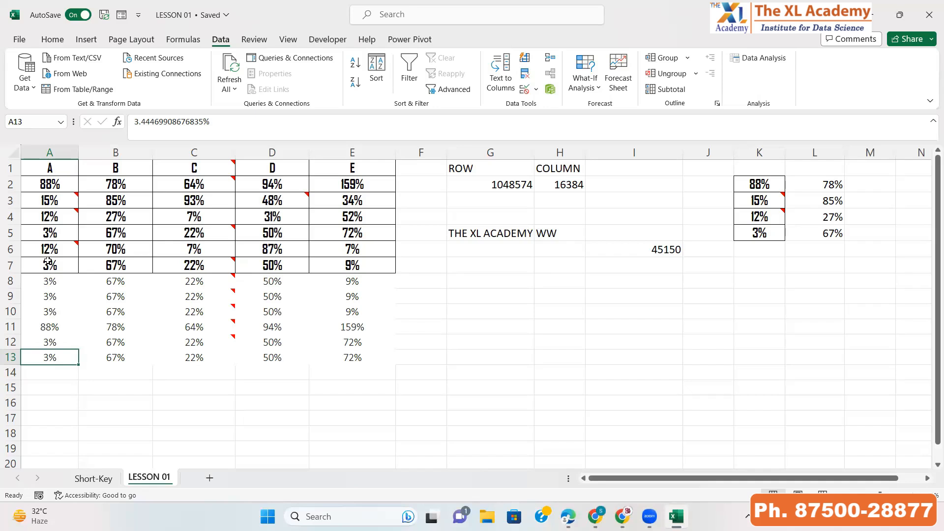
key("ctrl+Up")
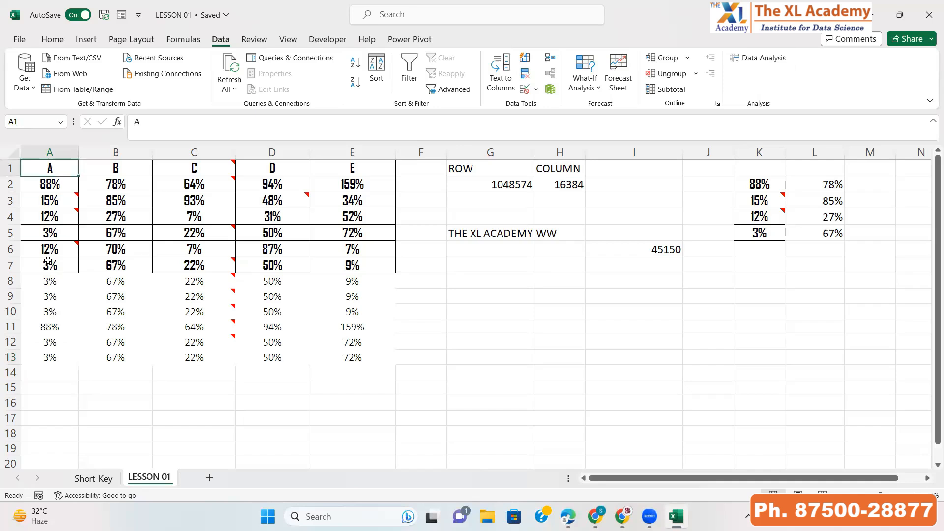
key("ctrl+Down")
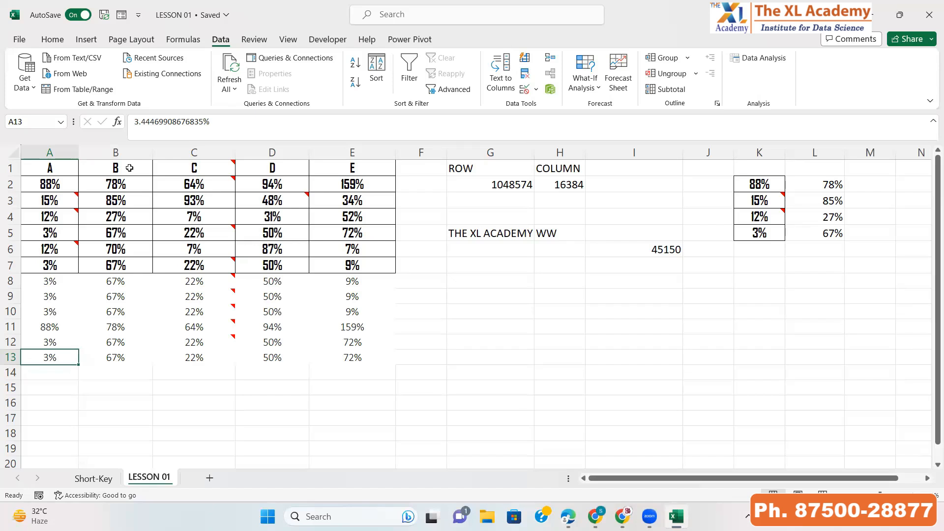
Step: Enter the heading DATA in cell D15, below the percentage table
key("Down")
key("Down")
key("Down")
key("Down")
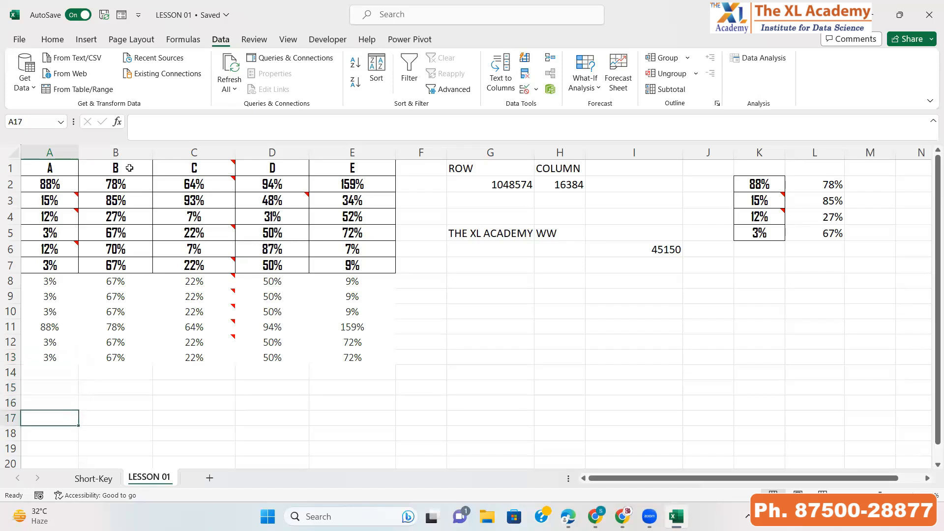
key("Right")
key("Right")
key("Right")
key("Up")
key("Up")
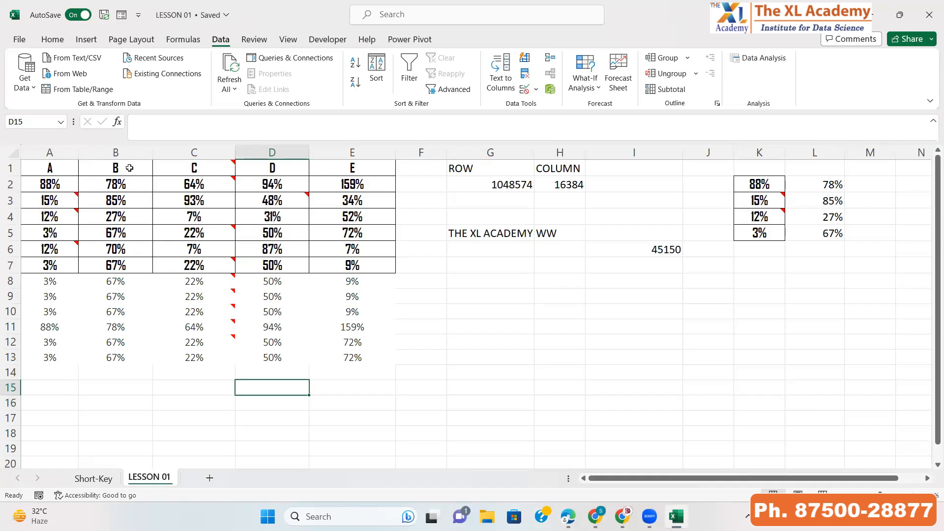
type("DATA")
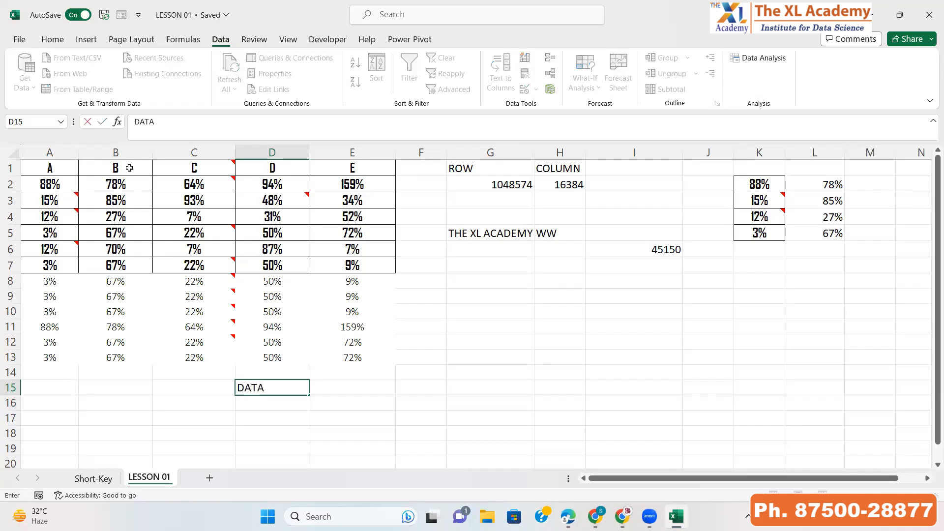
key("Return")
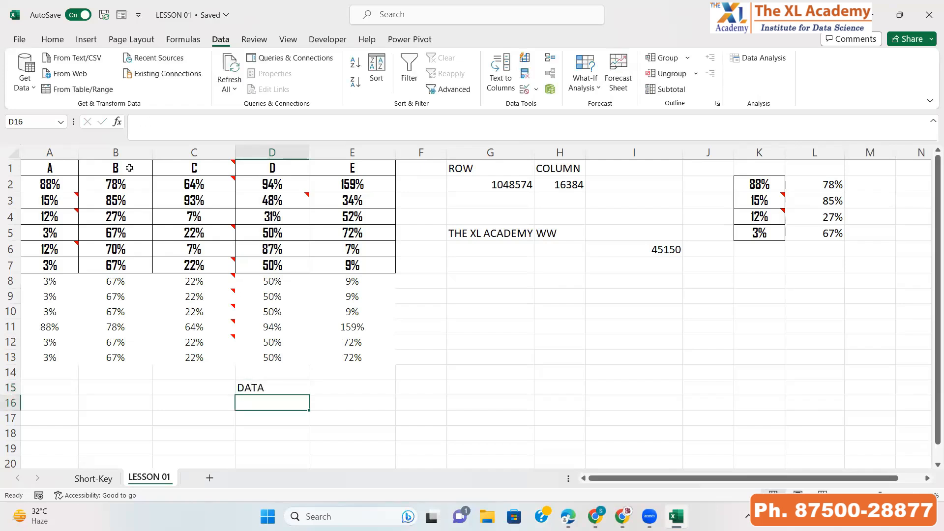
Step: Enter three sample first names in D16:D18 under the DATA heading
type("SACHIN")
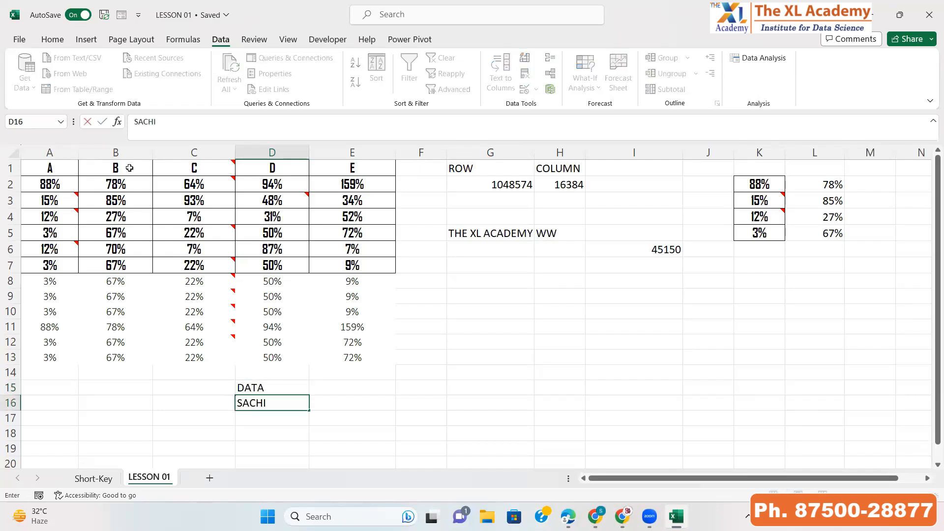
key("Return")
type("SHIV")
key("Return")
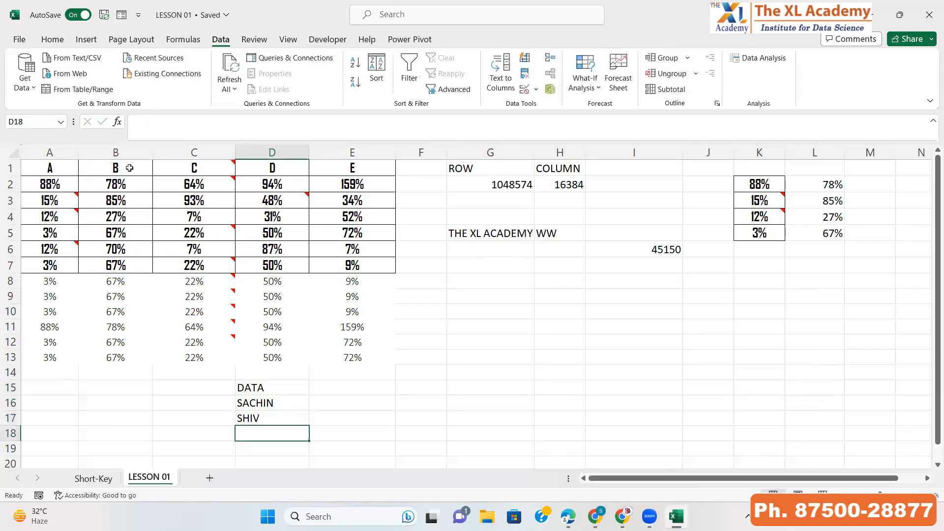
type("RAJAN")
key("Return")
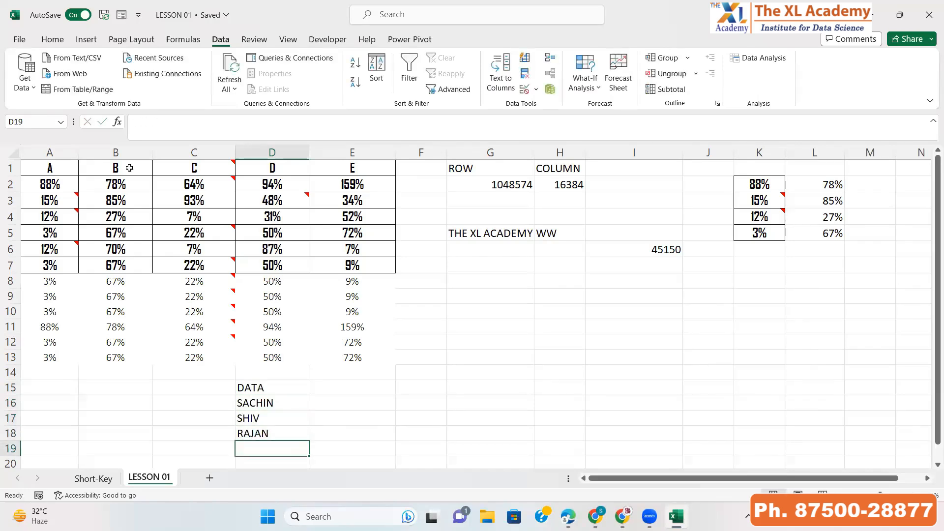
Step: Enter the numbers 4848484, 28282828 and 3393939 in D19:D21 below the first group of names
type("4848484")
key("Return")
type("282828")
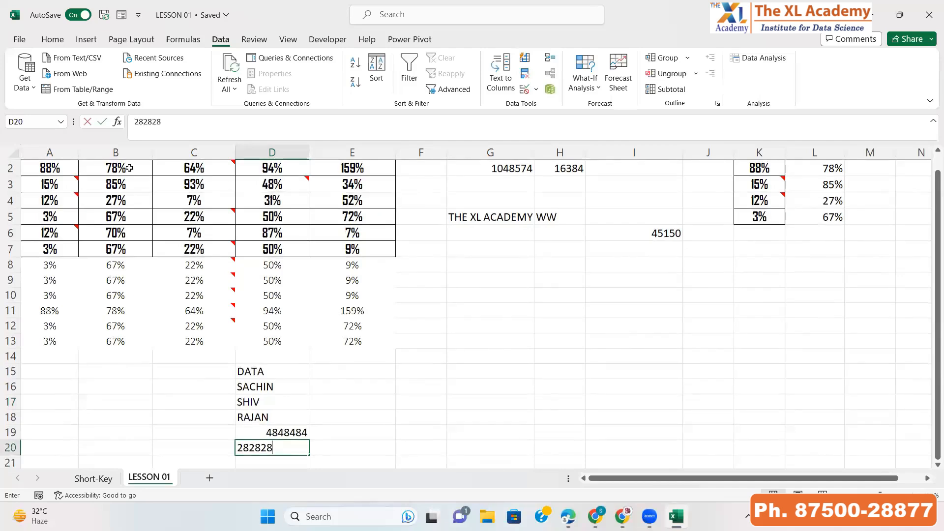
type("28")
key("Return")
type("3393939")
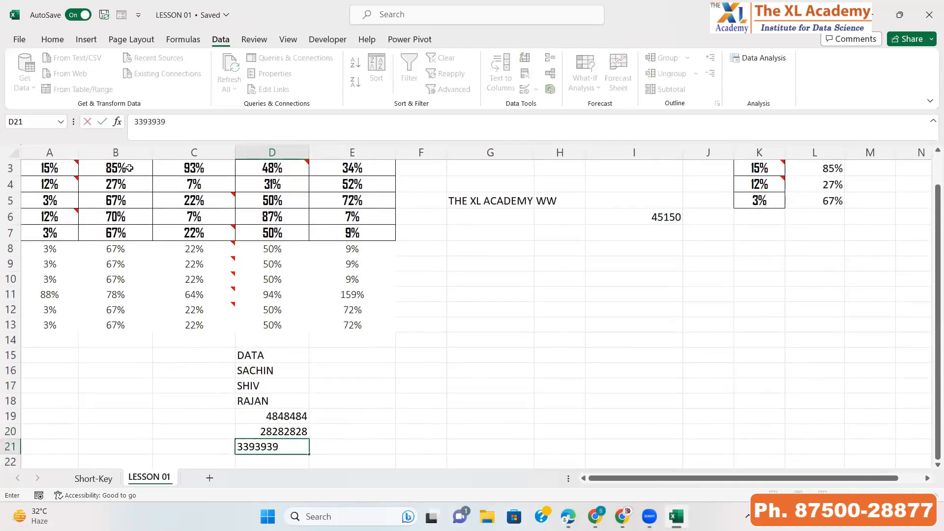
key("Return")
key("Up")
key("Up")
key("Up")
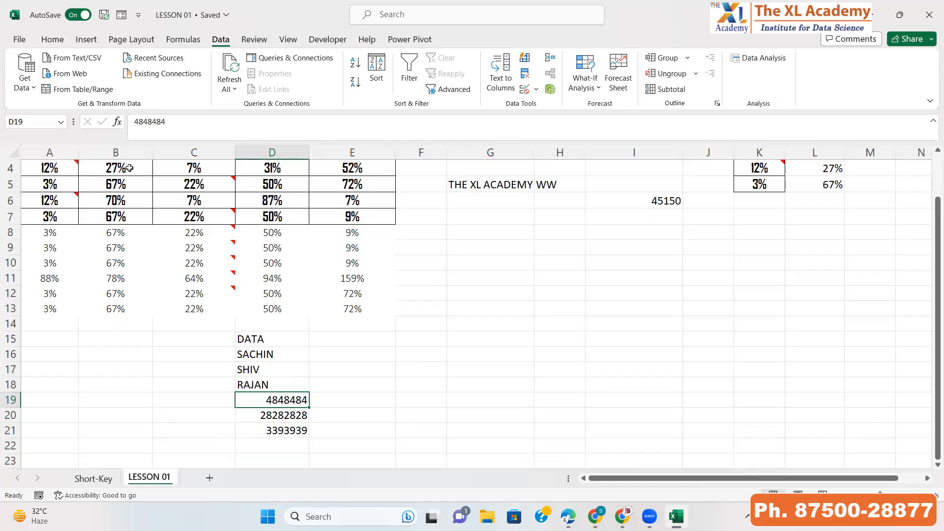
Step: Add two more sample first names in D22:D23 below the first group of numbers
key("Down")
key("Down")
key("Down")
key("Down")
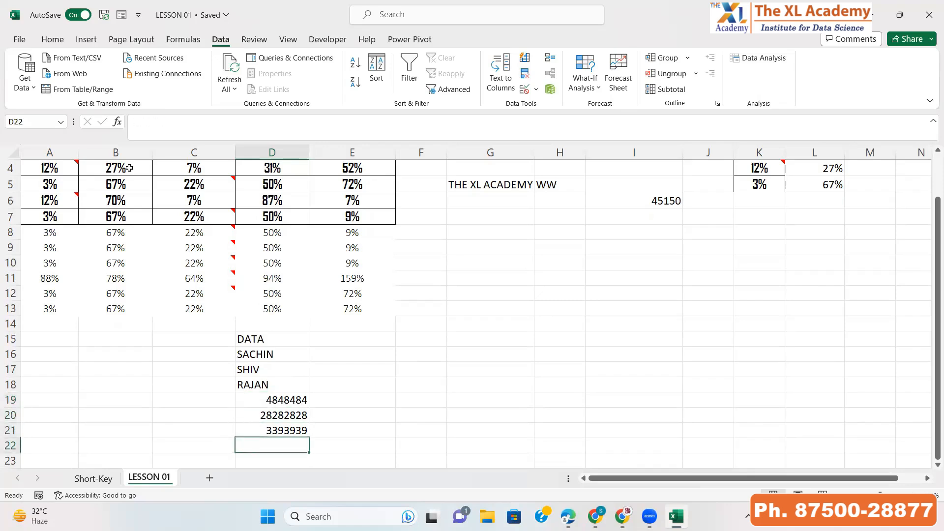
type("RAM")
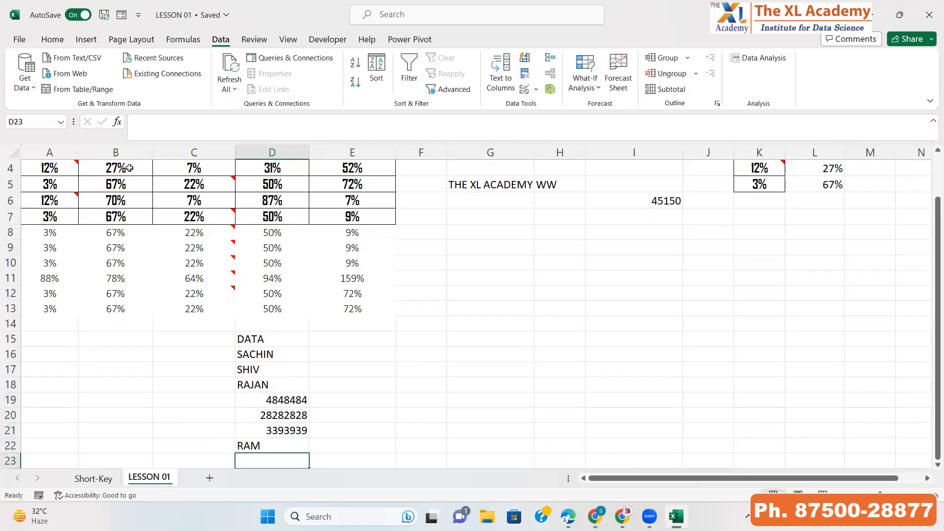
type("AJAY")
Step: Enter the numbers 3939393, 4949494 and 339339 in D24:D26
type("3939393")
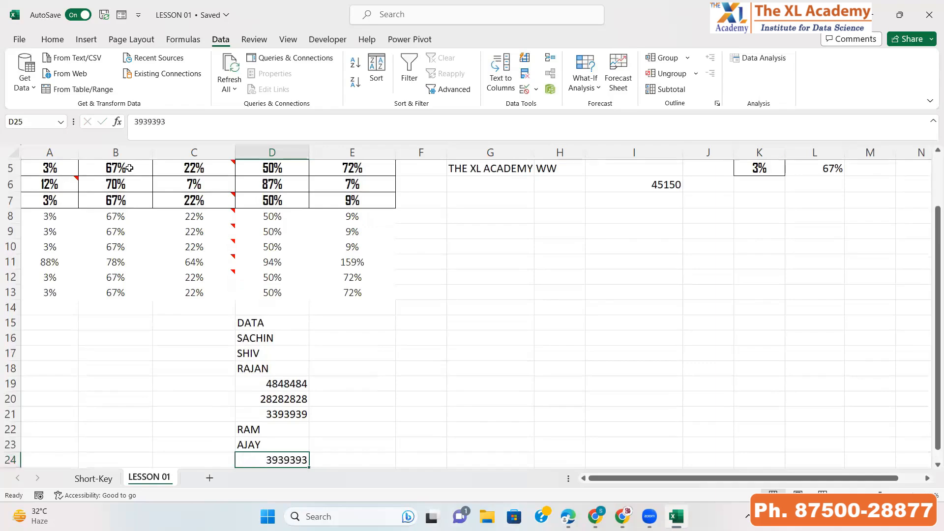
key("Return")
type("4949494")
key("Return")
type("339339")
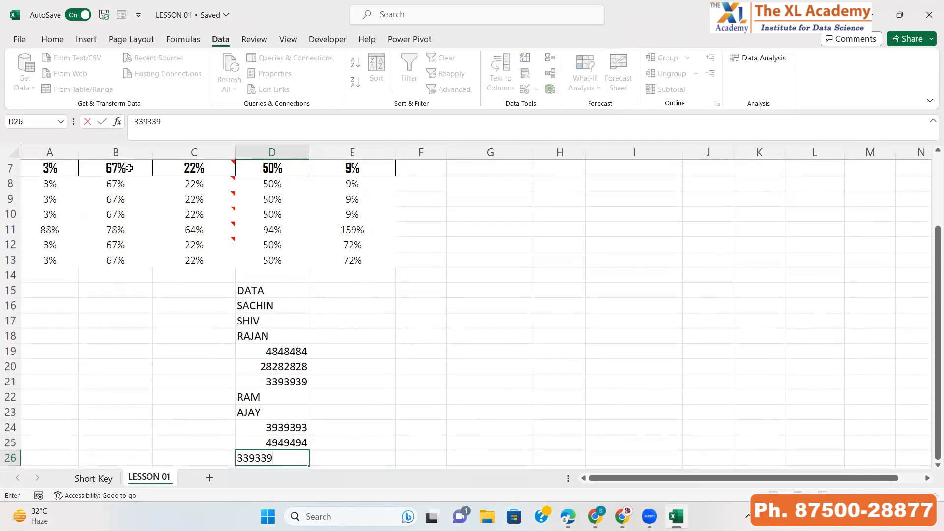
key("Return")
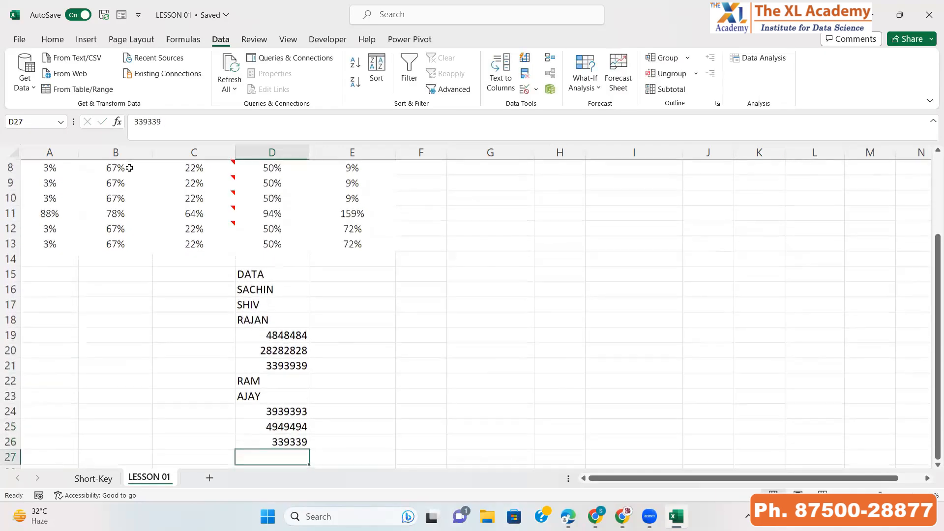
Step: Add five sample first names in D27:D31, correcting the spelling of the last one
type("SHIVAM")
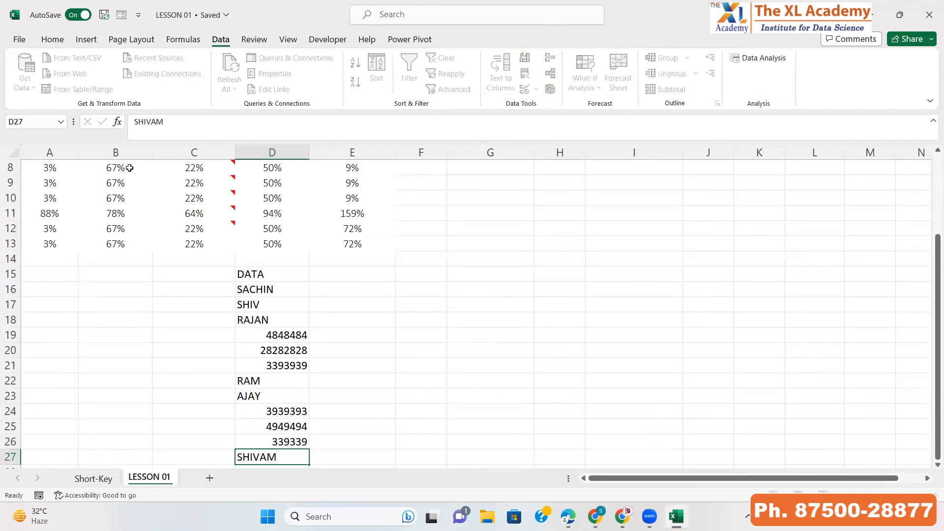
key("Return")
type("SHUBHAM")
key("Return")
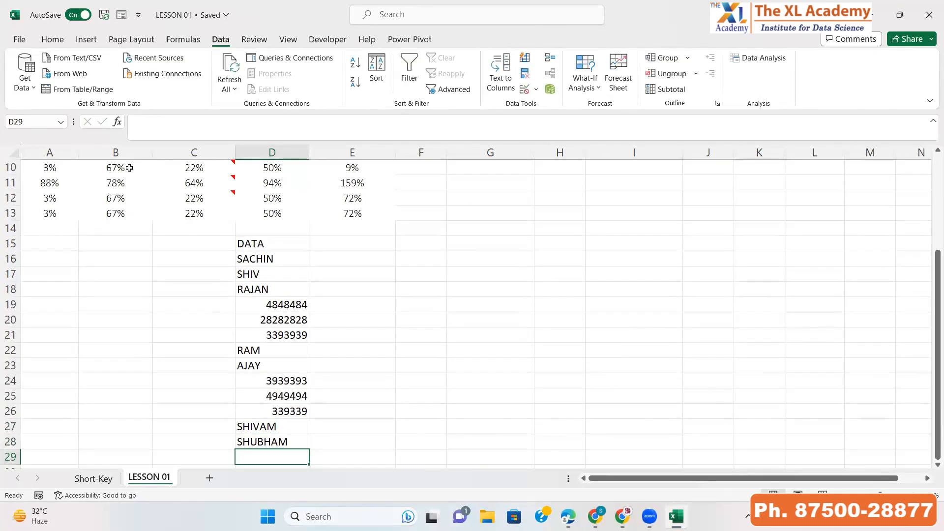
type("NEHA")
key("Return")
type("RADHIKA")
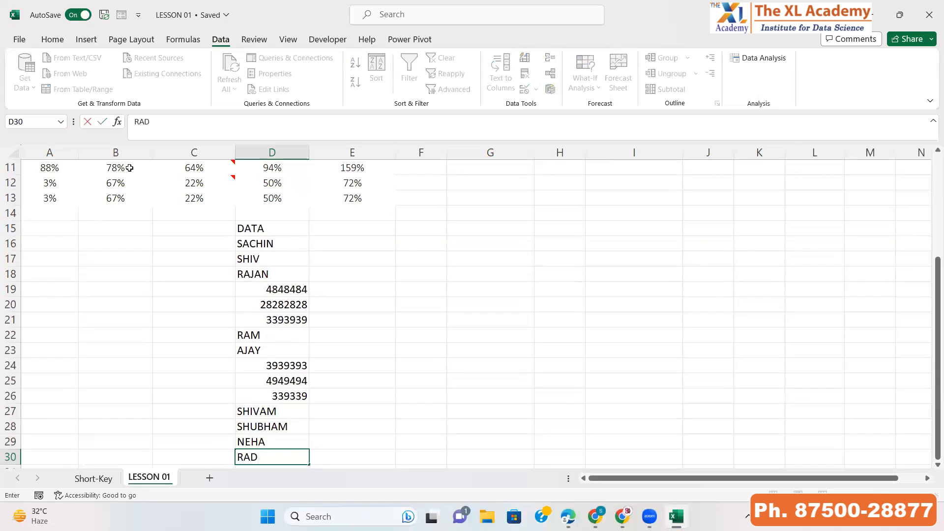
key("Return")
type("KAJA")
key("Return")
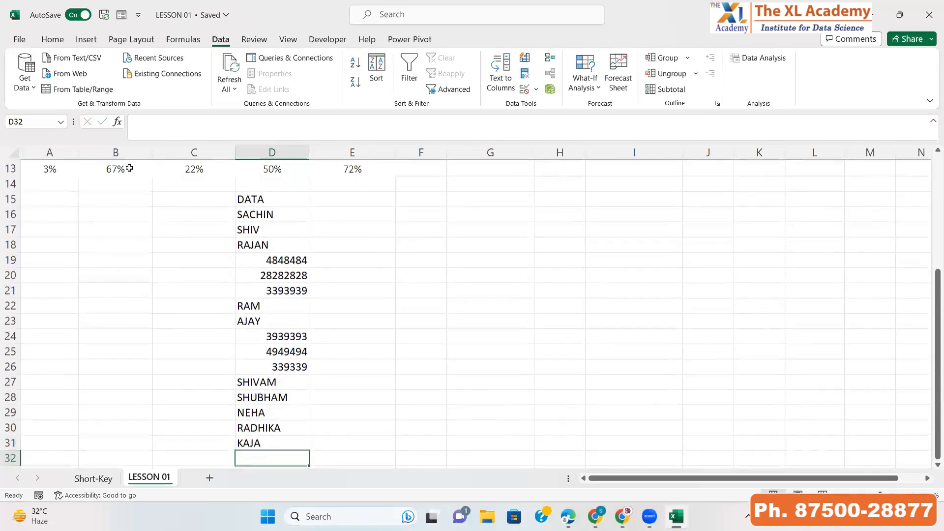
key("Up")
type("KAJAL")
key("Return")
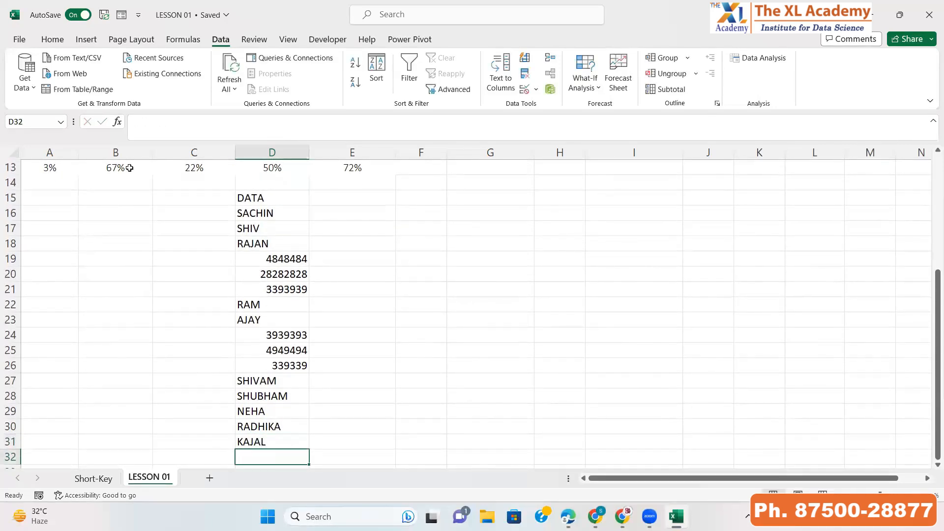
Step: Enter the numbers 393939 and 3939393 in D32:D33 to finish the mixed list
type("393939")
key("Return")
type("3939393")
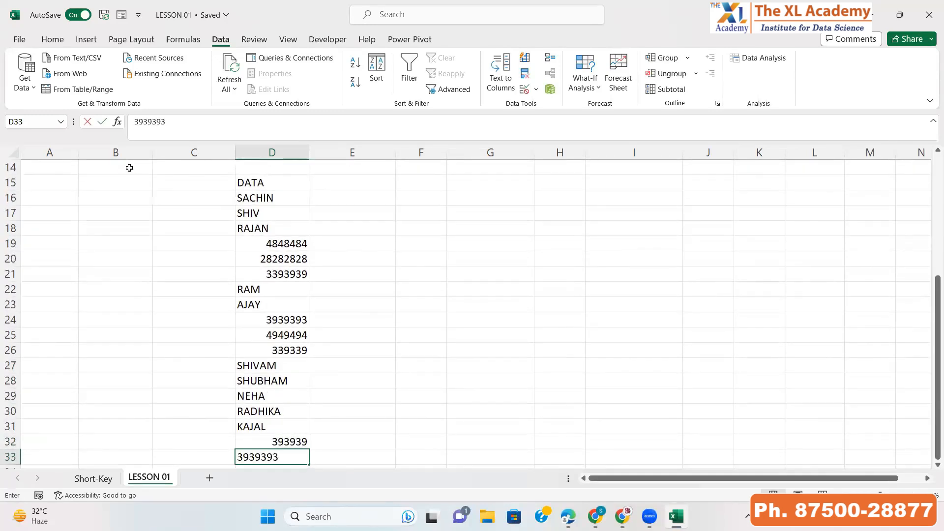
key("Return")
Step: Add the headings NAME in E15 and NUMBER in F15 beside the DATA heading
key("Up")
key("ctrl+Up")
key("ctrl+Up")
key("Down")
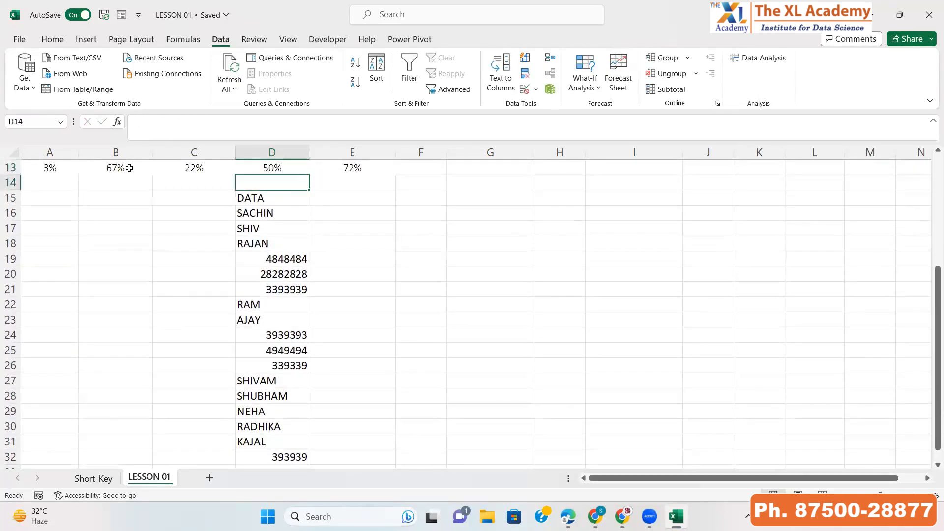
key("Down")
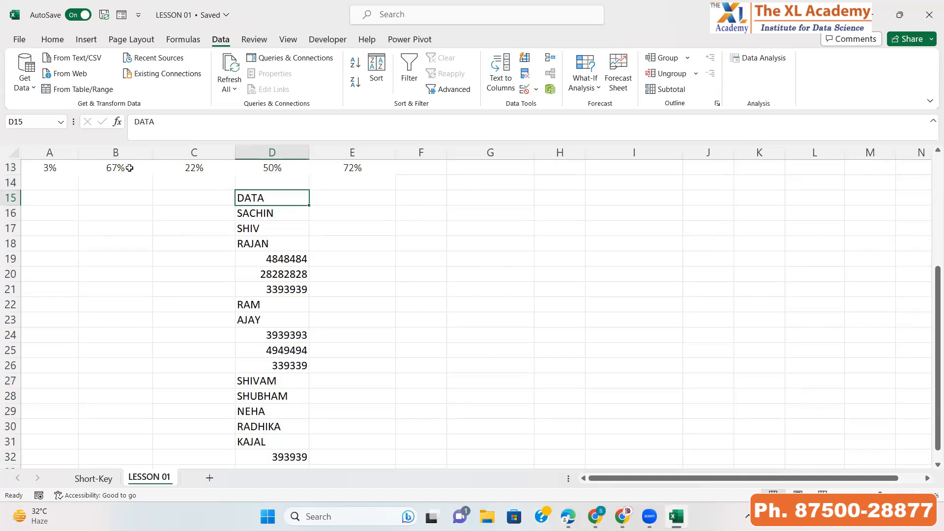
key("Right")
key("Right")
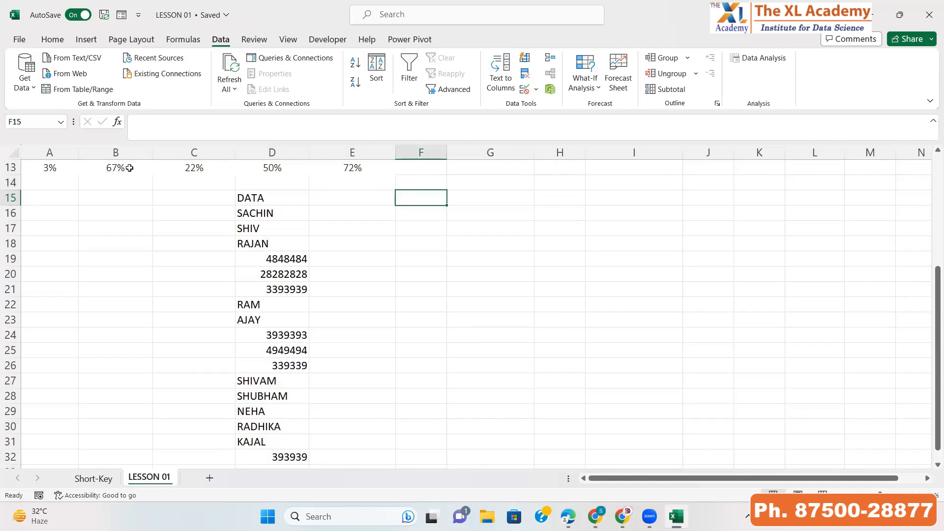
key("Left")
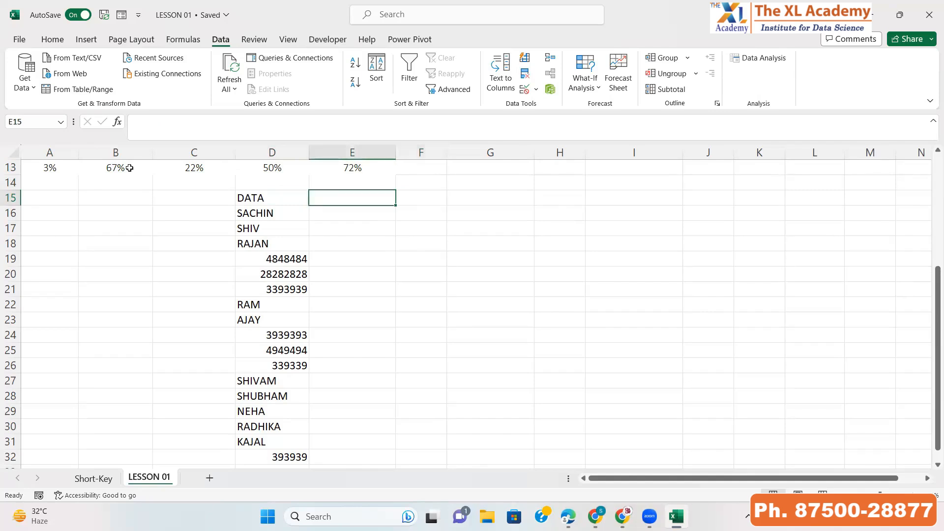
type("NAME")
key("Right")
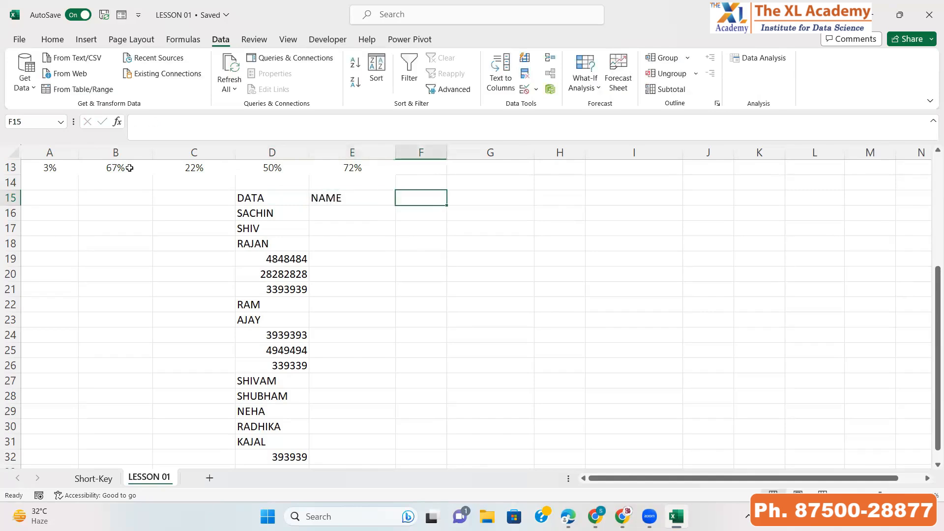
type("NUMBER")
key("Return")
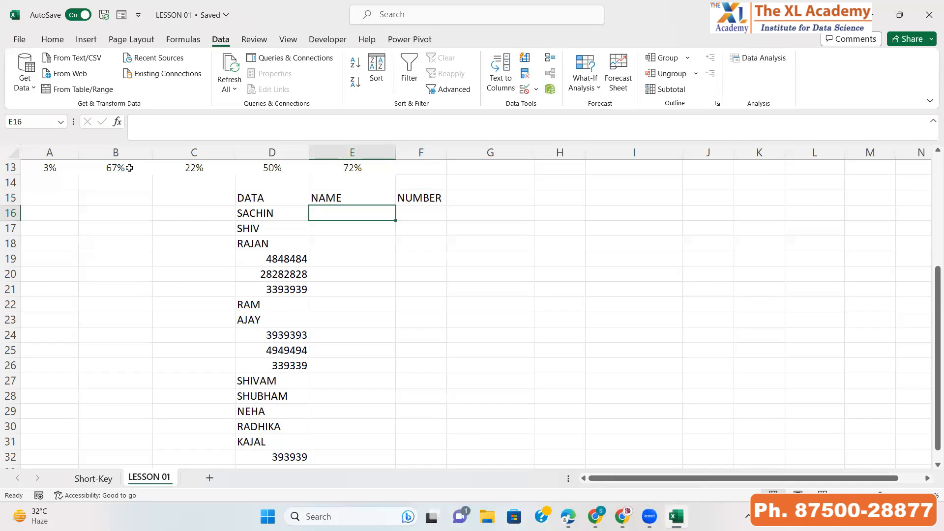
Step: Copy the first three names from D16:D18 into the NAME column at E16:E18
key("Left")
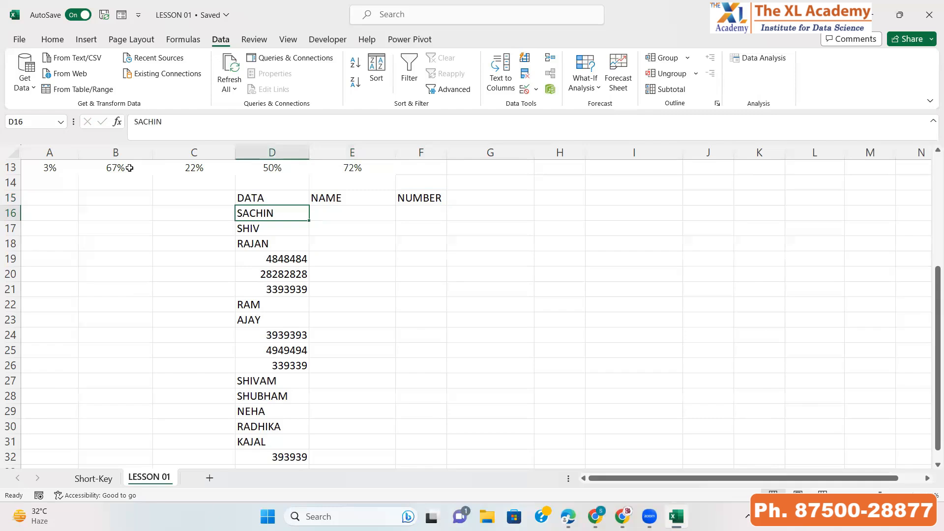
key("shift+Down")
key("shift+Down")
key("ctrl+c")
key("Right")
key("ctrl+v")
key("Down")
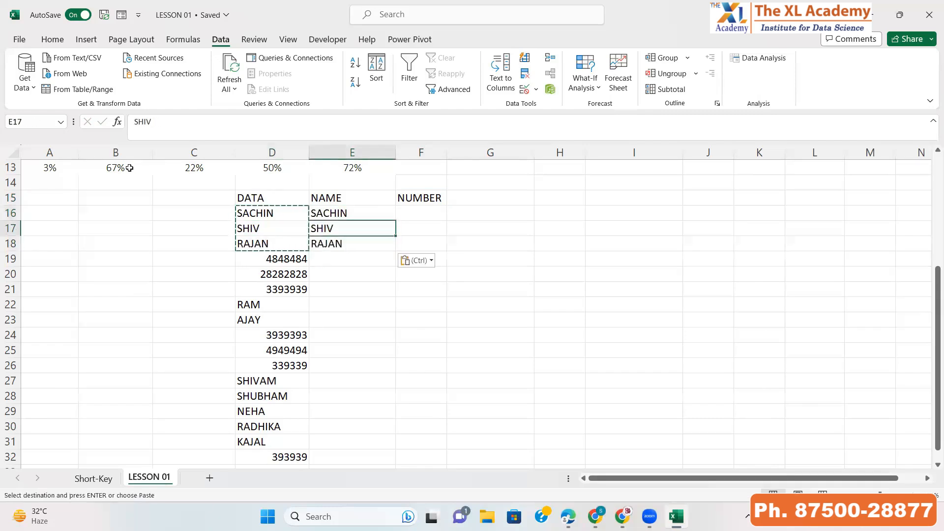
Step: Copy the first three numbers from D19:D21 into the NUMBER column at F16:F18
key("Down")
key("Down")
key("Left")
key("shift+Down")
key("shift+Down")
key("ctrl+c")
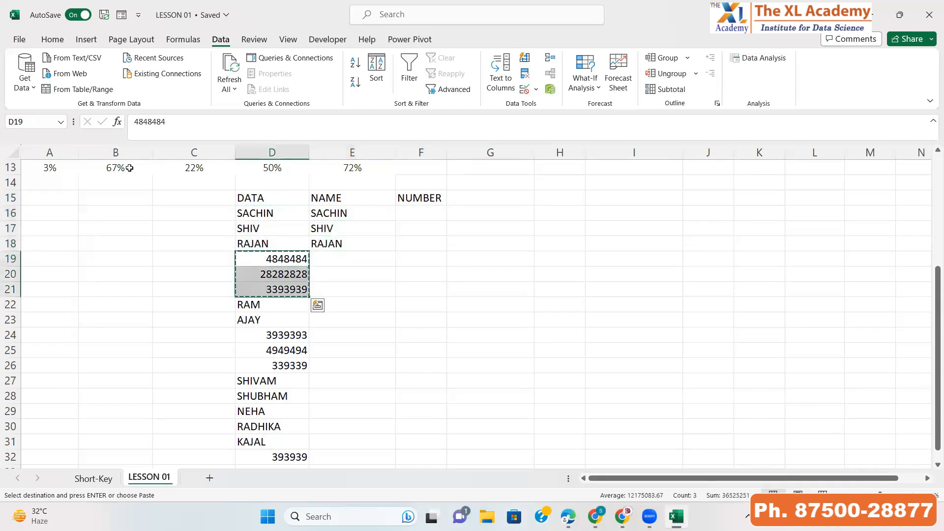
key("Right")
key("Right")
key("Up")
key("Up")
key("Up")
key("ctrl+v")
Step: Copy the two names in D22:D23 into the NAME column at E19:E20
key("Down")
key("Down")
key("Down")
key("Down")
key("Down")
key("Down")
key("Down")
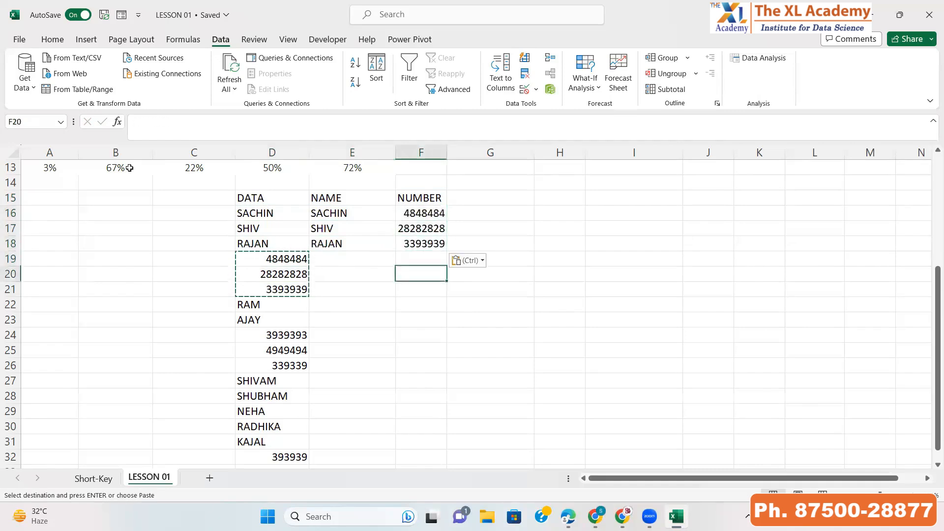
key("Left")
key("Left")
key("Up")
key("shift+Down")
key("ctrl+c")
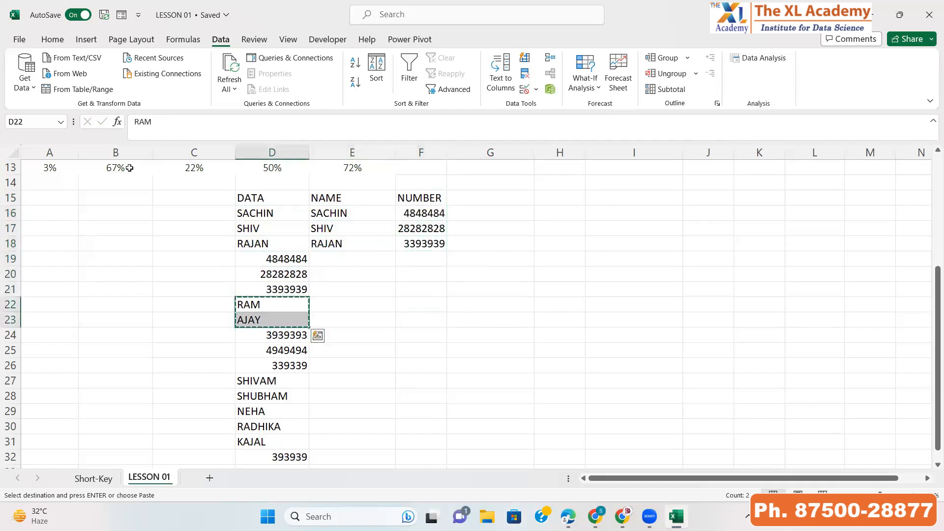
key("Right")
key("Up")
key("Up")
key("Up")
key("ctrl+v")
Step: Copy the three numbers in D24:D26 into the NUMBER column at F19:F21
key("Down")
key("Down")
key("Down")
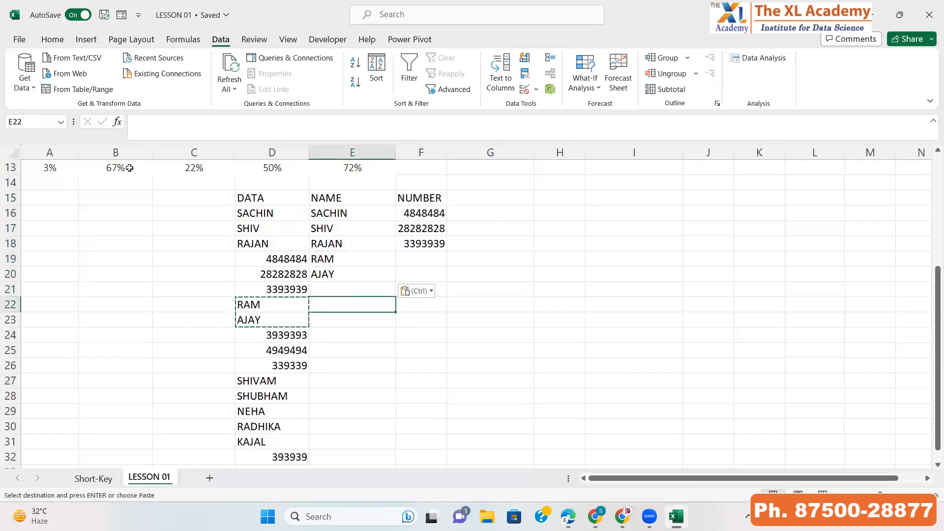
key("Down")
key("Down")
key("Left")
key("shift+Down")
key("shift+Down")
key("ctrl+c")
key("Right")
key("Right")
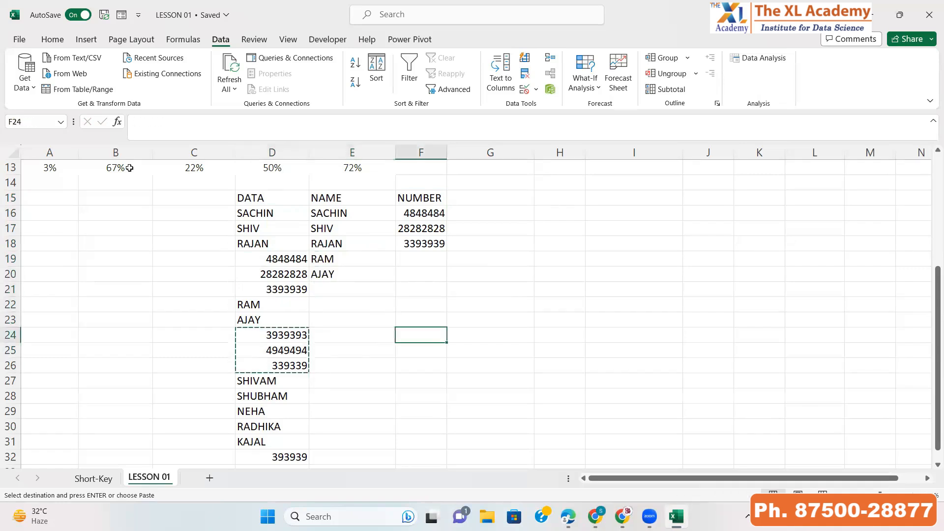
key("Up")
key("Up")
key("Up")
key("Up")
key("Up")
key("Up")
key("Down")
key("ctrl+v")
Step: Clear the manually copied names and numbers from E16:F21, keeping the NAME and NUMBER headings
key("Left")
key("Up")
key("Up")
key("Up")
key("Up")
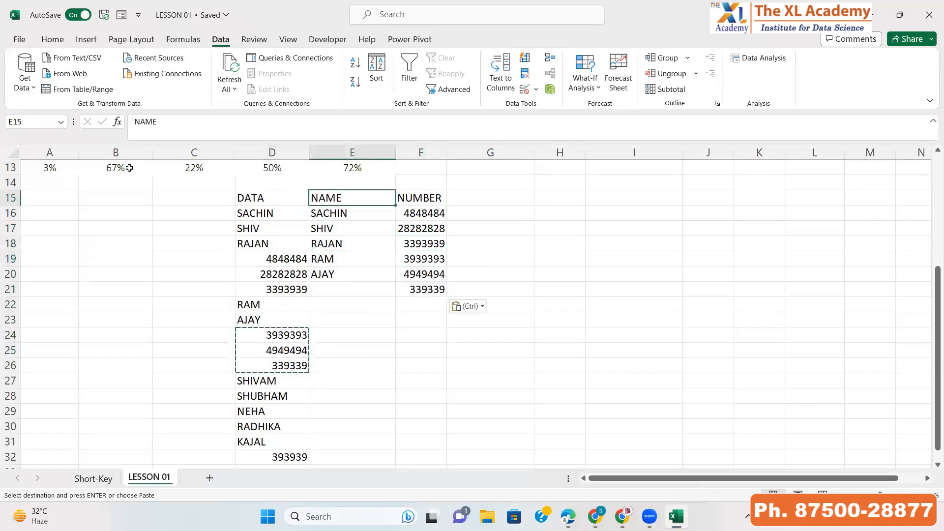
key("Down")
key("shift+Right")
key("shift+Down")
key("shift+Down")
key("shift+Down")
key("shift+Down")
key("shift+Down")
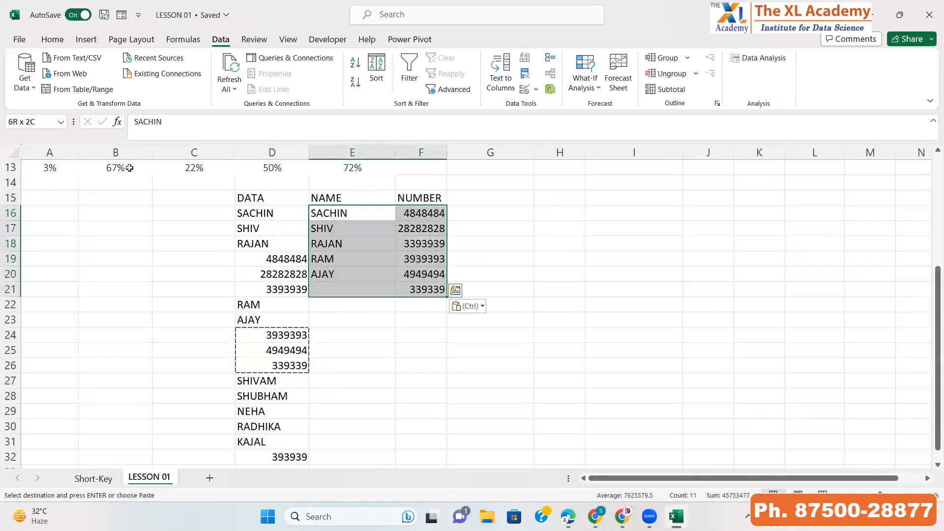
key("Delete")
key("Return")
key("Up")
key("Up")
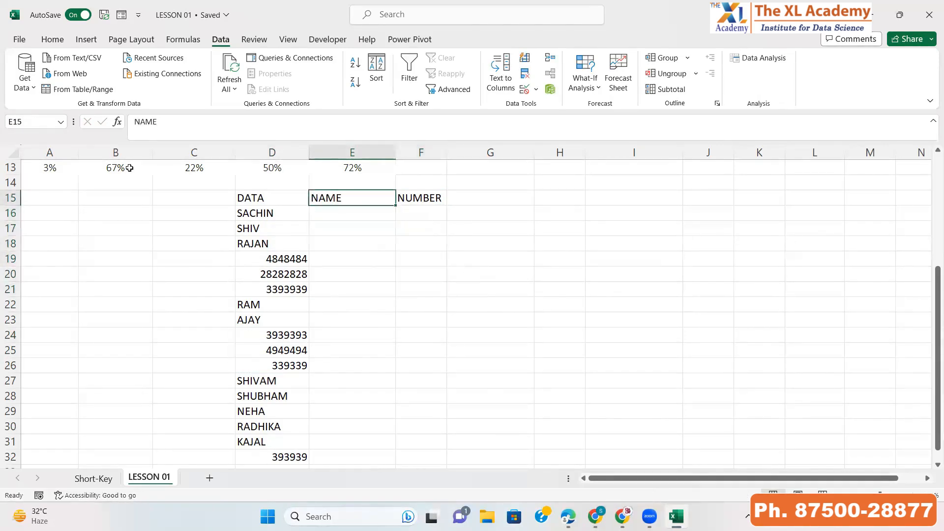
key("Down")
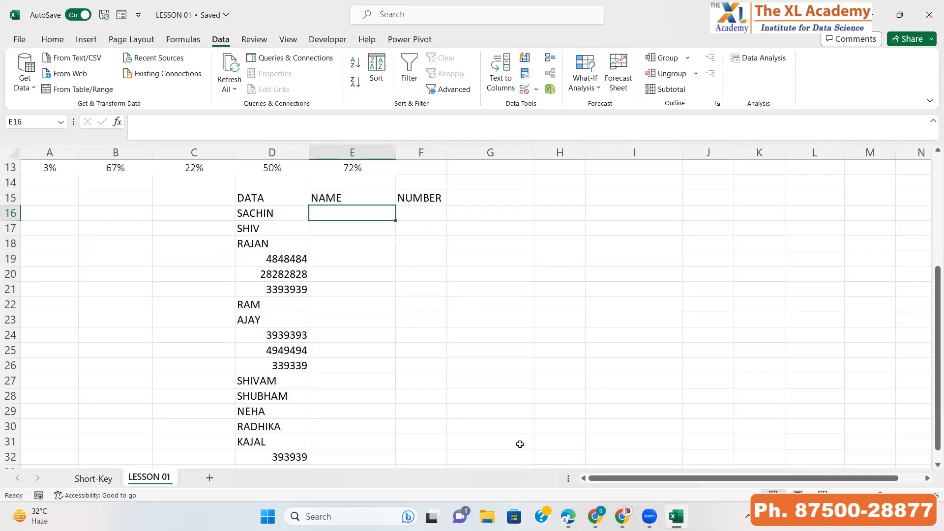
left_click(422, 217)
left_click(364, 215)
key("ctrl+g")
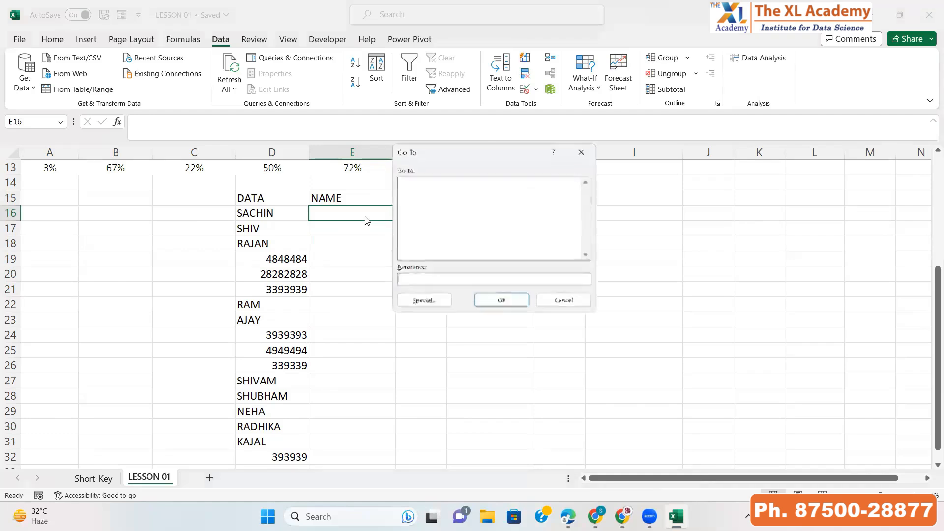
left_click(430, 301)
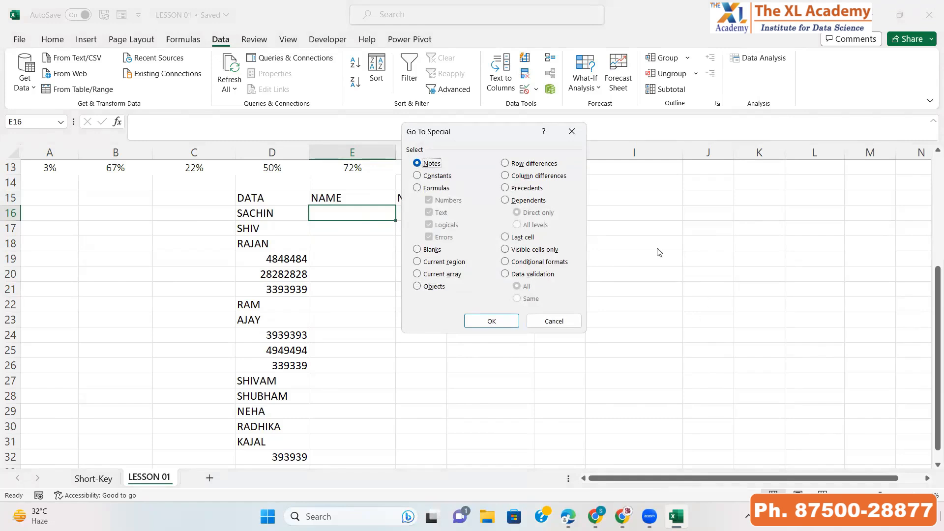
left_click(546, 322)
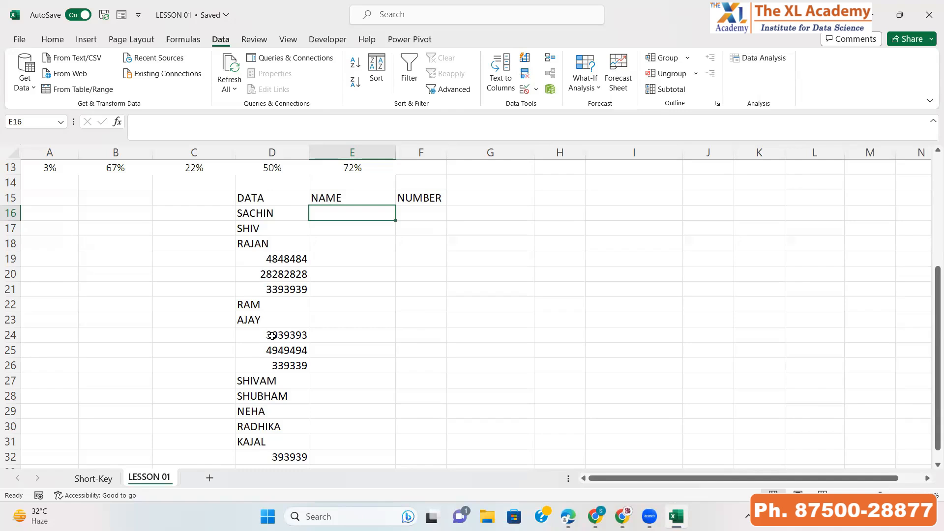
Step: Select only the text constants in the DATA list D16:D33 using Go To Special, excluding numbers, logicals and errors
key("Left")
key("ctrl+shift+Down")
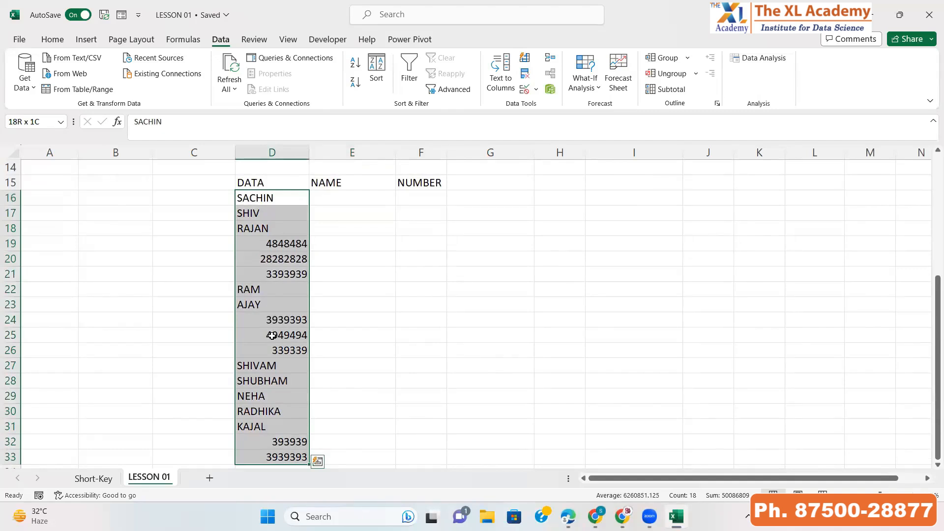
key("ctrl+g")
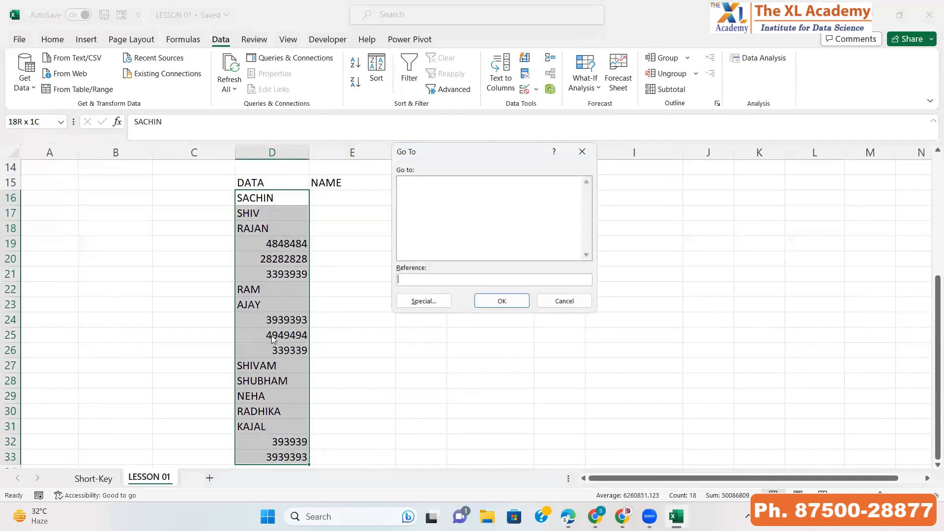
left_click(418, 300)
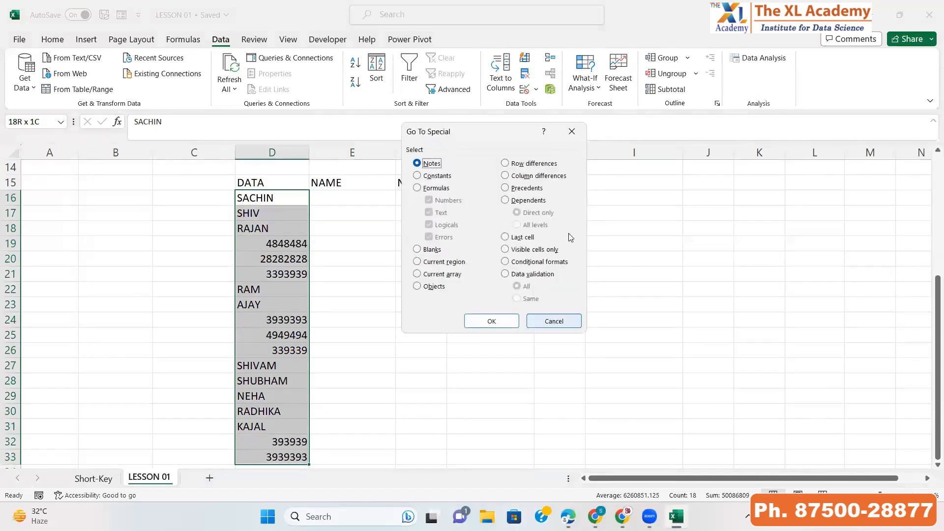
left_click(418, 175)
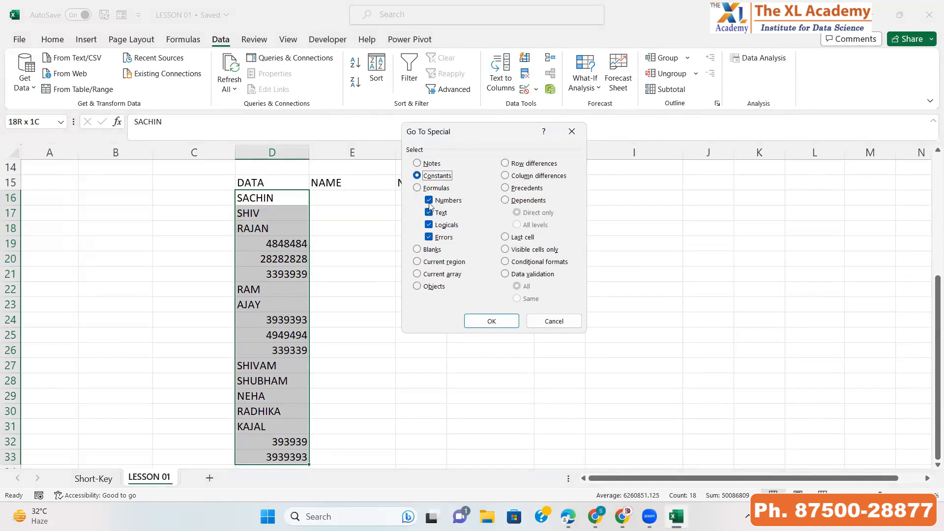
left_click(429, 199)
left_click(428, 225)
left_click(429, 237)
left_click(487, 321)
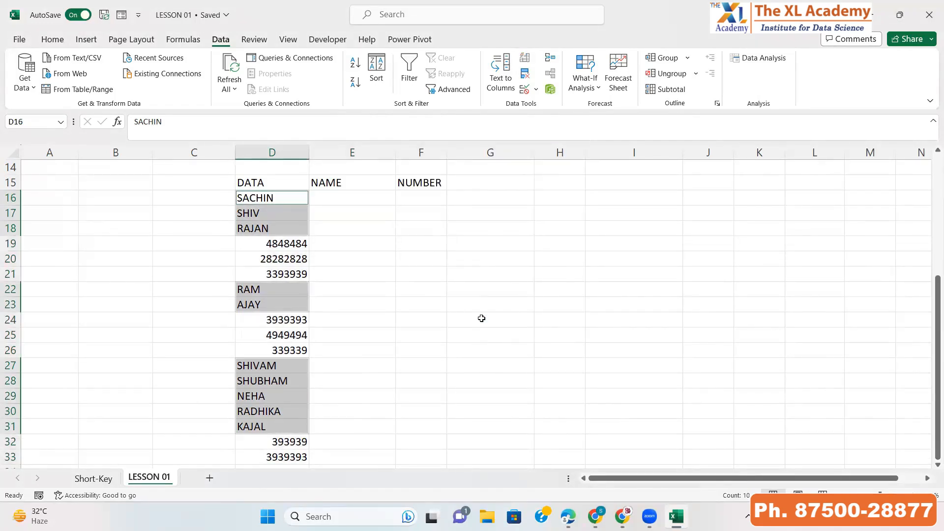
Step: Copy the selected names into the NAME column starting at E16 and clear the copy marquee
key("ctrl+c")
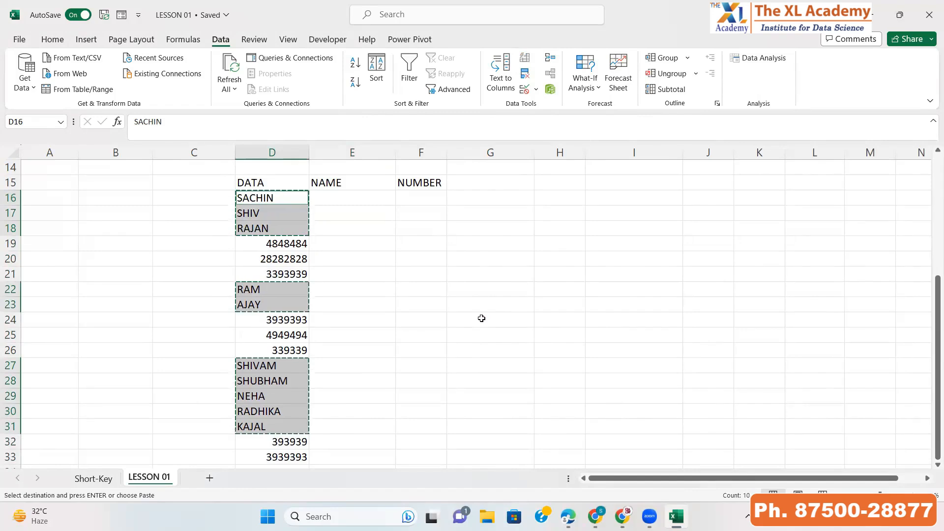
left_click(348, 199)
key("ctrl+v")
key("Escape")
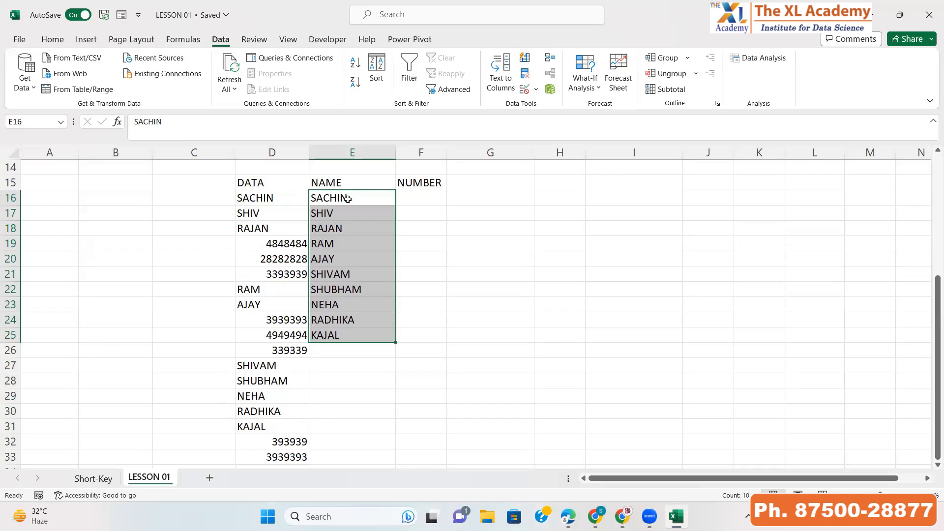
Step: Select only the number constants in the DATA list D16:D33 using Go To Special, excluding text, logicals and errors
key("Left")
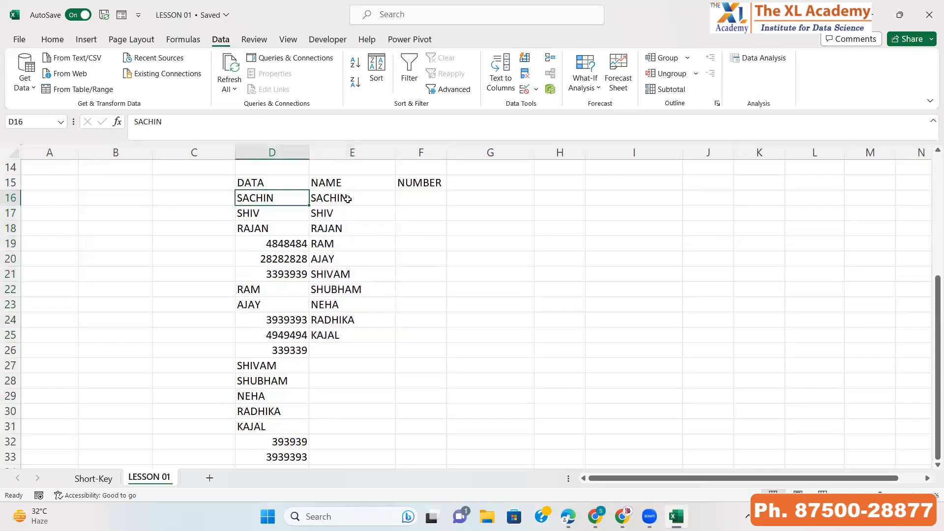
key("Left")
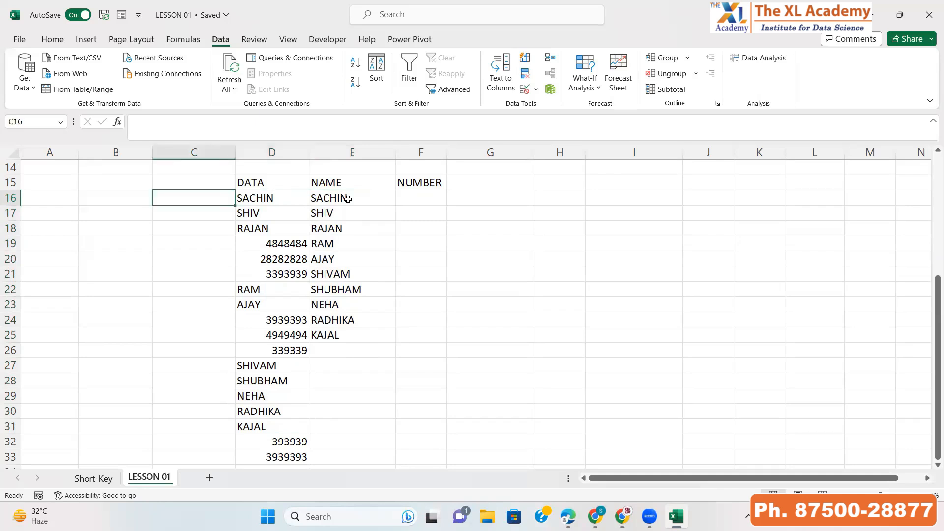
key("Right")
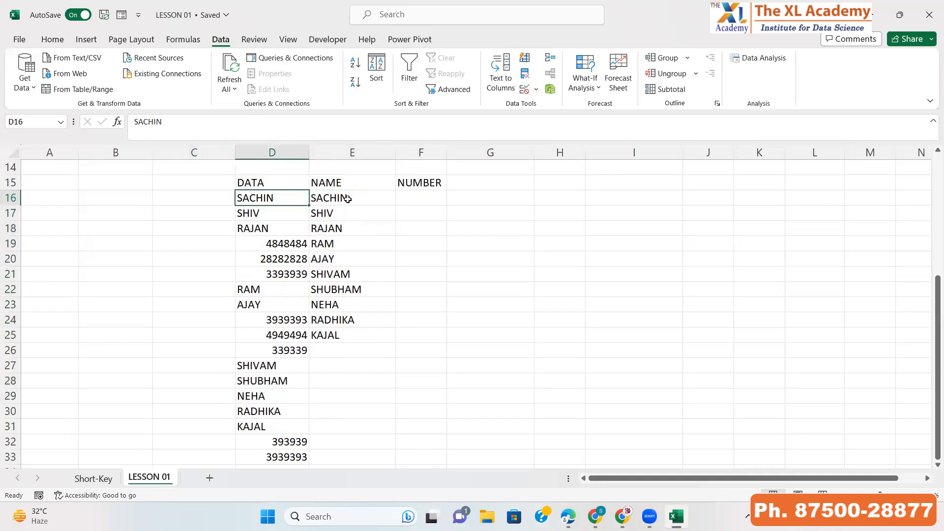
key("ctrl+shift+Down")
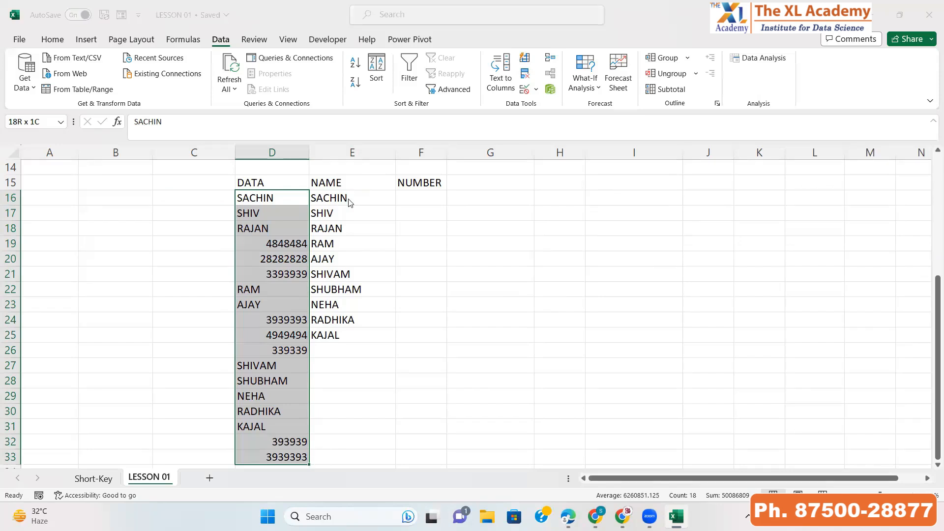
key("ctrl+g")
left_click(442, 301)
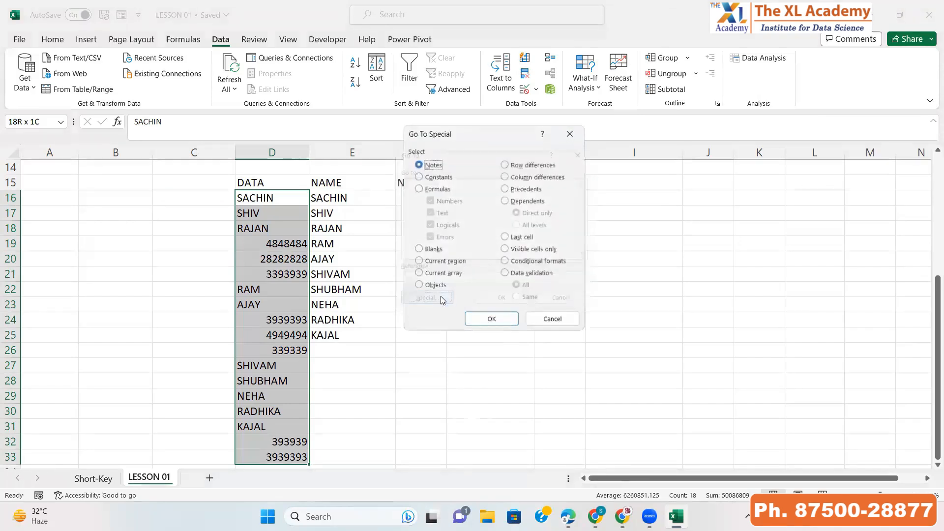
left_click(417, 176)
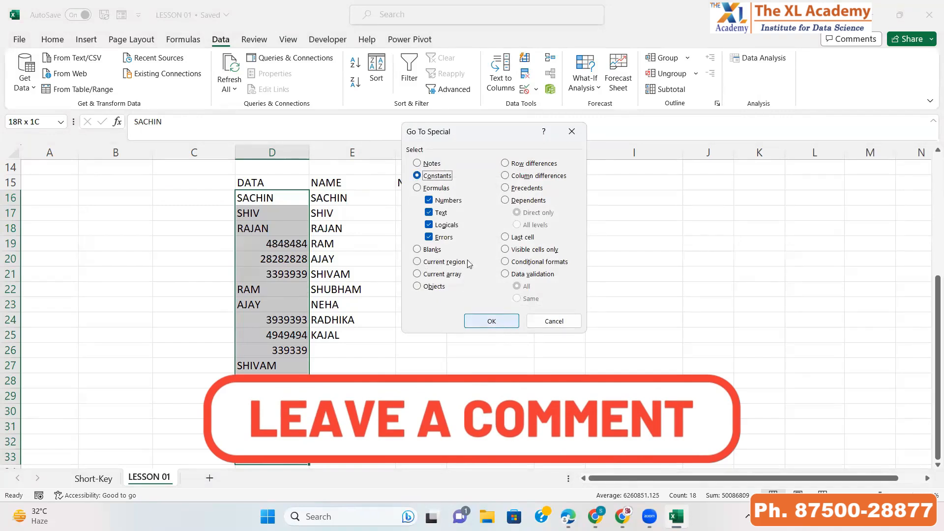
left_click(429, 212)
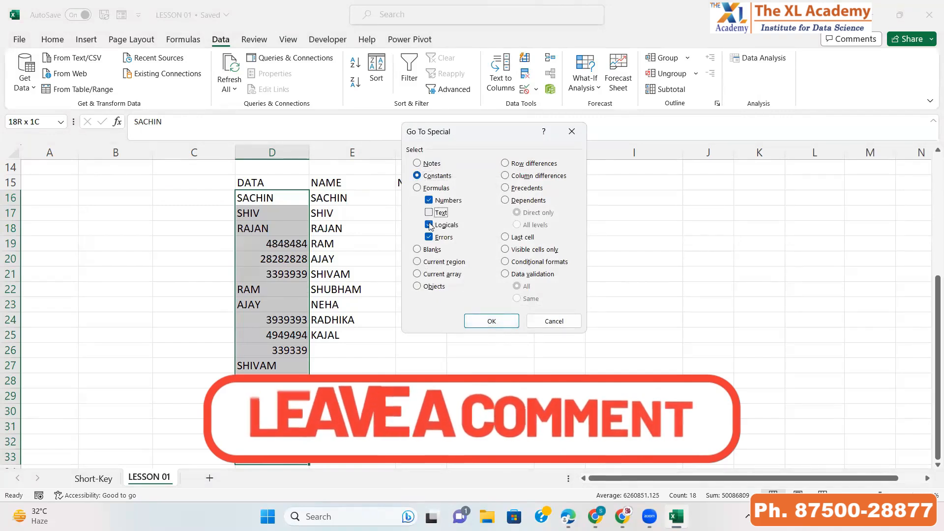
left_click(428, 225)
left_click(429, 237)
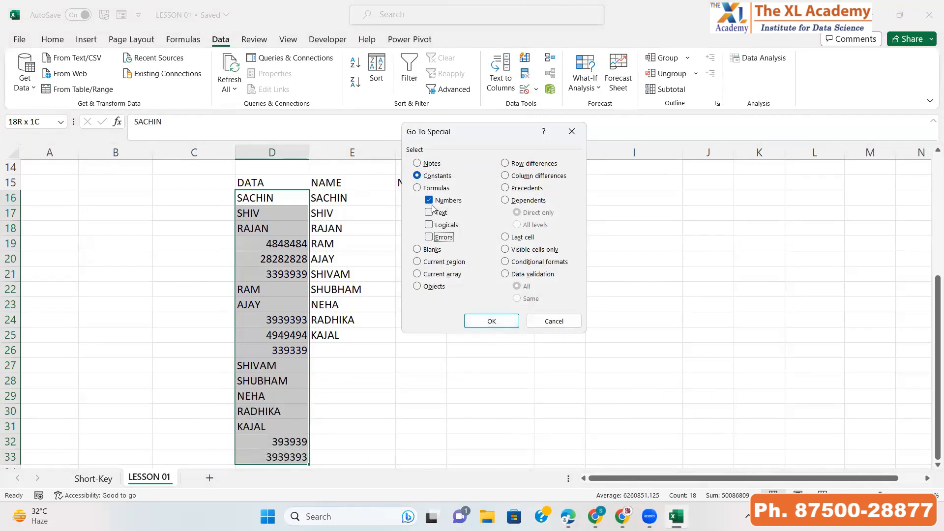
left_click(491, 321)
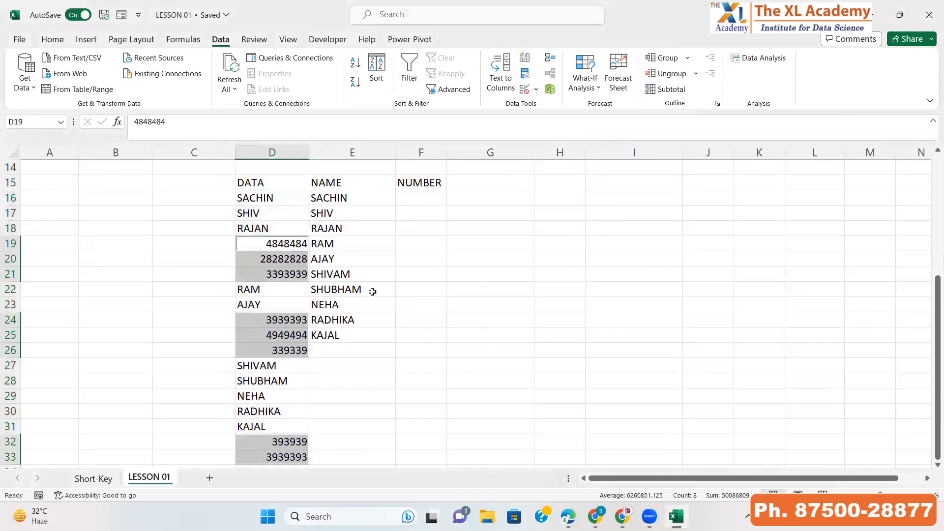
Step: Copy the selected numbers into the NUMBER column starting at F16 and clear the copy marquee
key("ctrl+c")
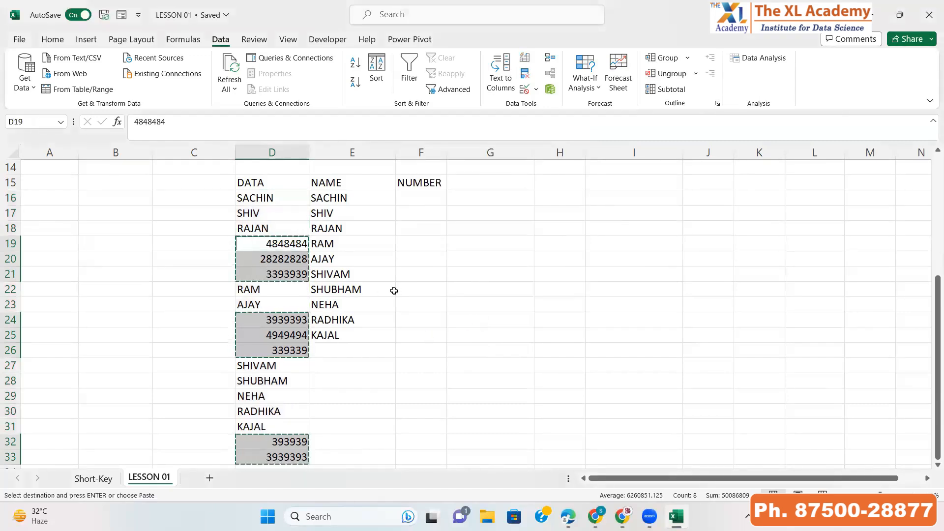
left_click(424, 198)
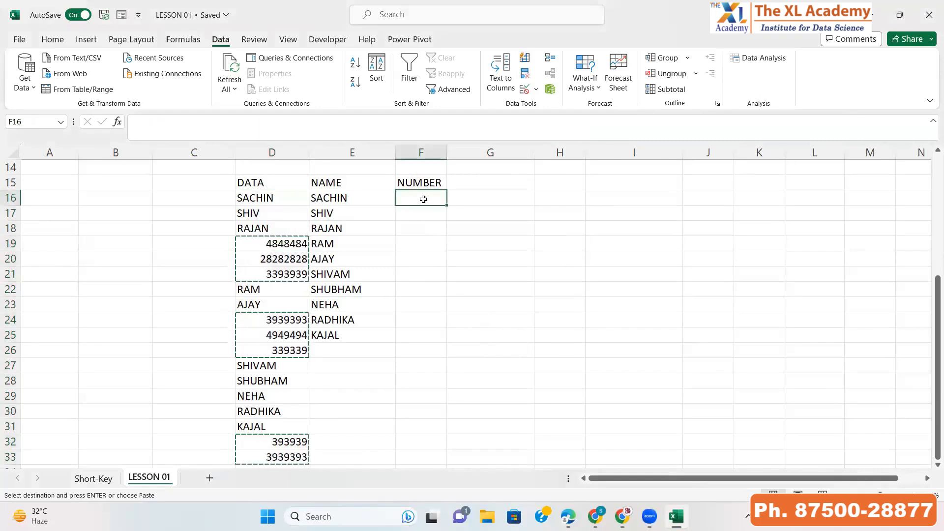
key("ctrl+v")
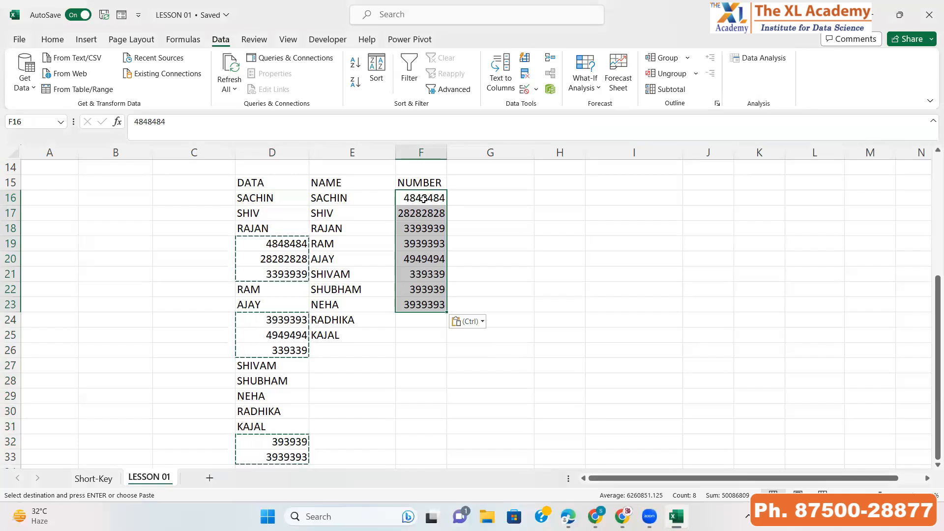
key("Escape")
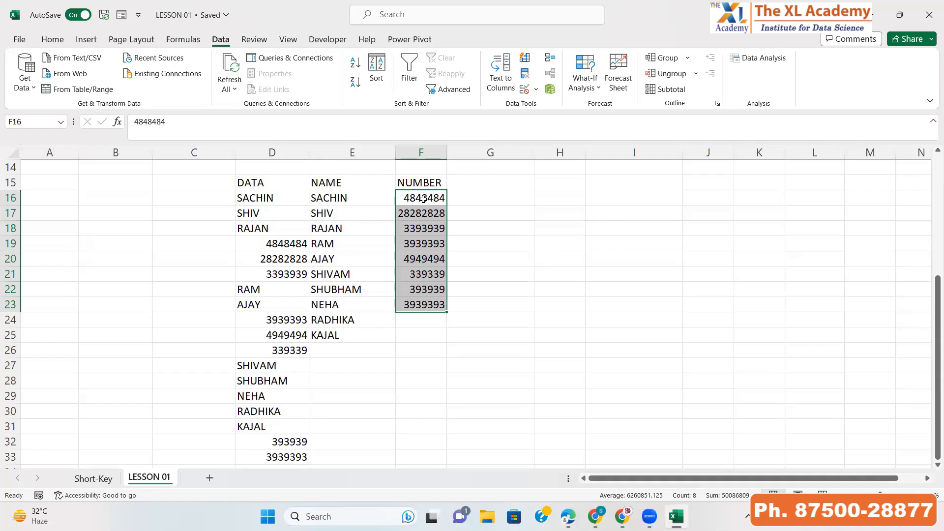
Step: Add the heading STATE in H15 to start a new sample table
key("Left")
key("Left")
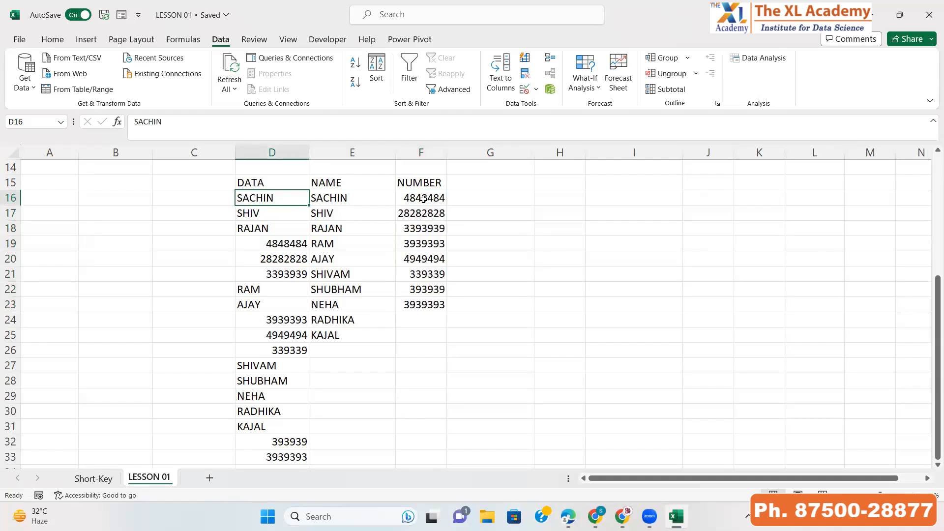
key("Right")
key("Right")
key("Right")
key("Right")
key("Right")
key("Up")
key("Left")
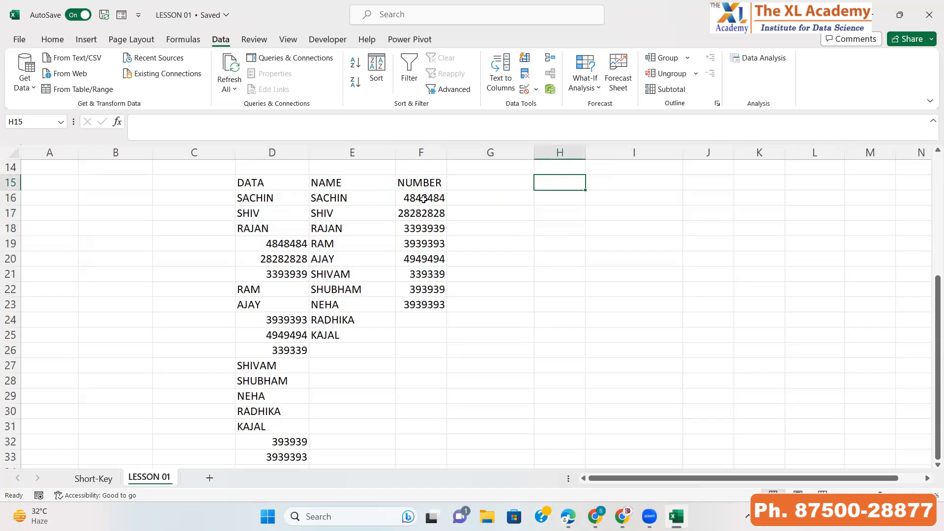
type("STATE")
key("Tab")
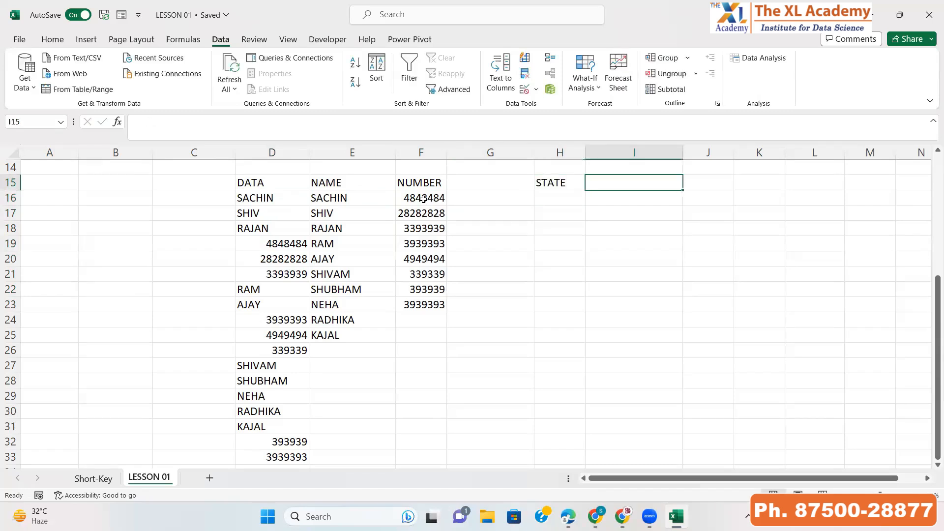
Step: Add the heading QTY in I15 and enter a RANDBETWEEN formula in I16 for random numbers from 10 to 90
type("QTY")
key("Return")
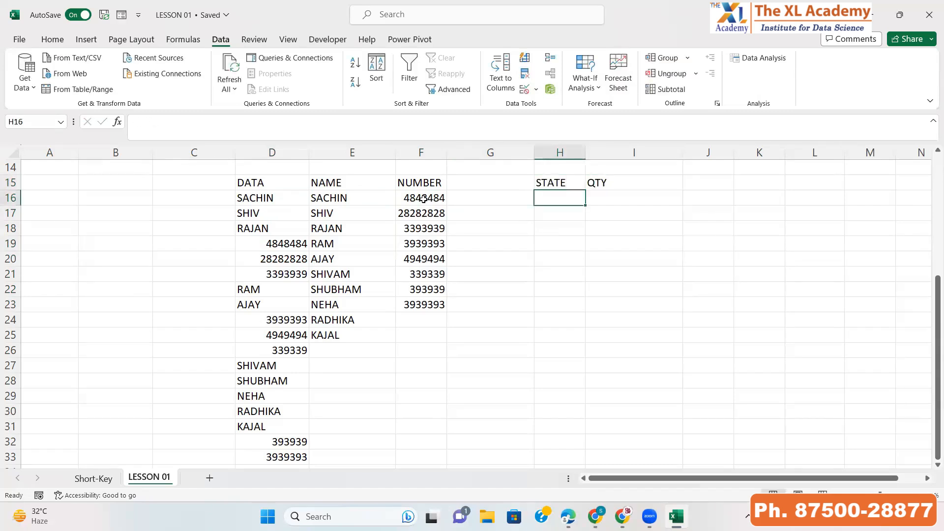
key("Right")
type("=RAN")
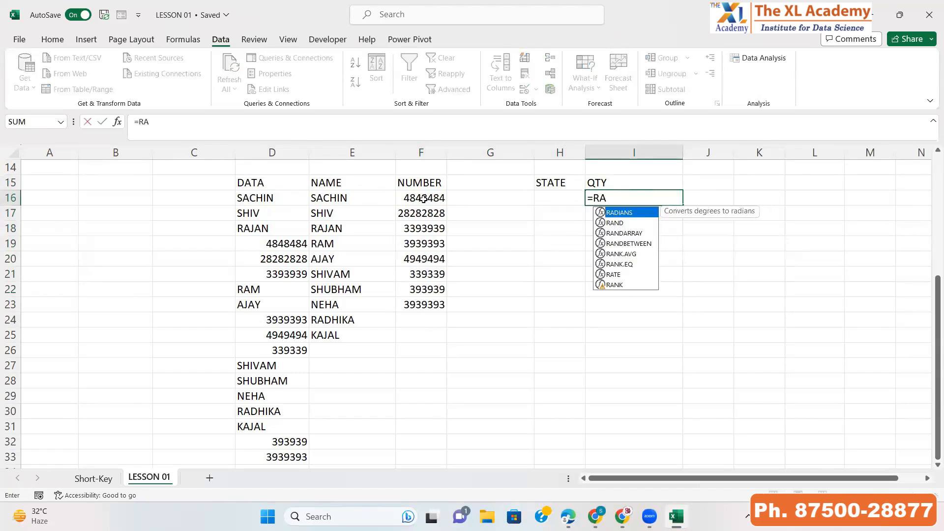
key("Down")
key("Down")
key("Tab")
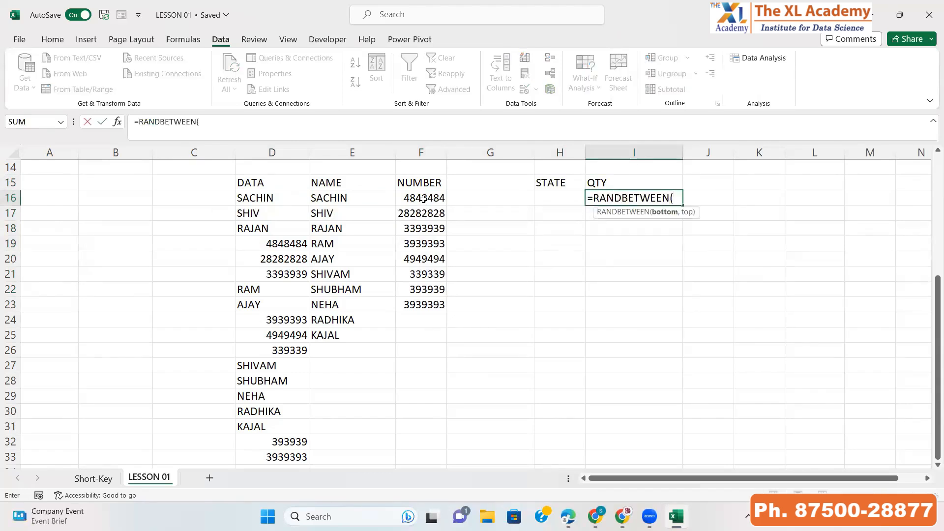
type("10,90)")
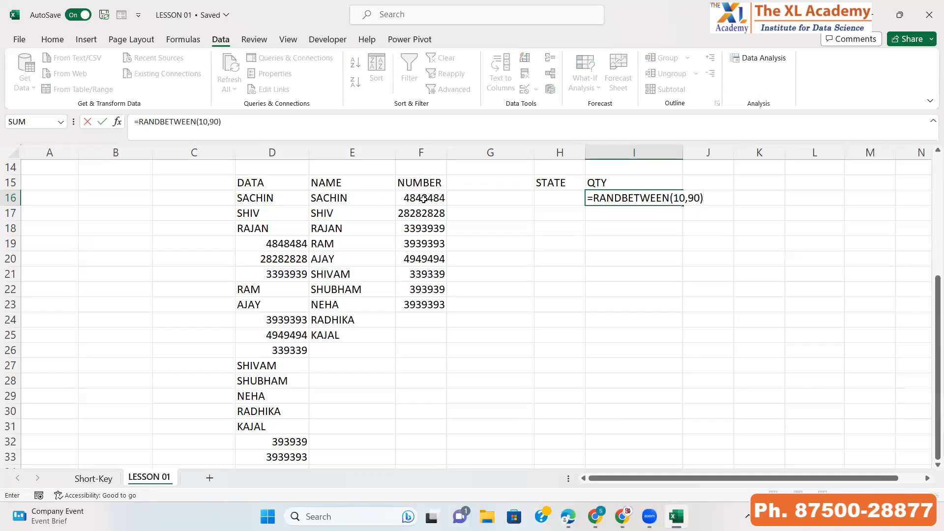
key("Return")
Step: Copy the RANDBETWEEN formula from I16 down the QTY column through I38
key("Up")
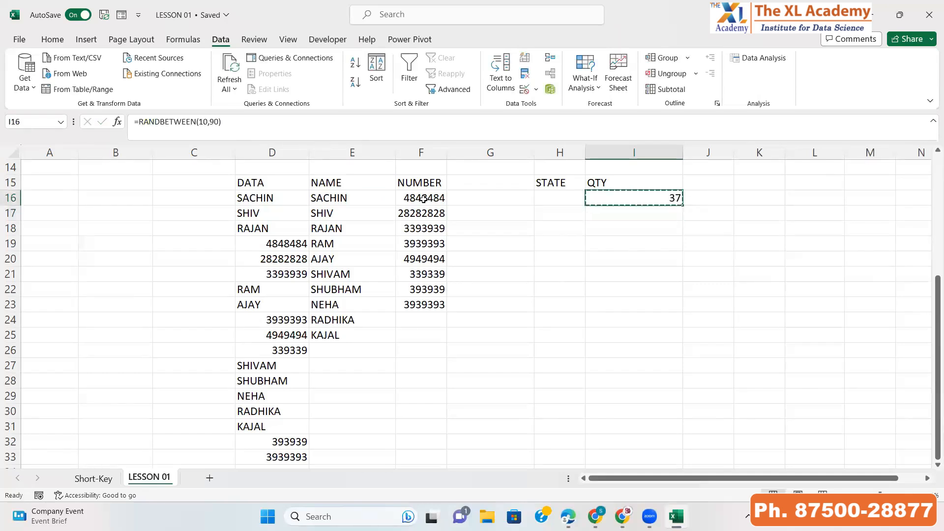
key("ctrl+c")
key("shift+Down")
key("shift+Down")
key("shift+Down")
key("shift+Down")
key("shift+Down")
key("shift+Down")
key("shift+Down")
key("shift+Down")
key("shift+Down")
key("shift+Down")
key("shift+Down")
key("shift+Down")
key("shift+Down")
key("shift+Down")
key("shift+Down")
key("shift+Down")
key("shift+Down")
key("shift+Down")
key("shift+Down")
key("shift+Down")
key("shift+Down")
key("shift+Down")
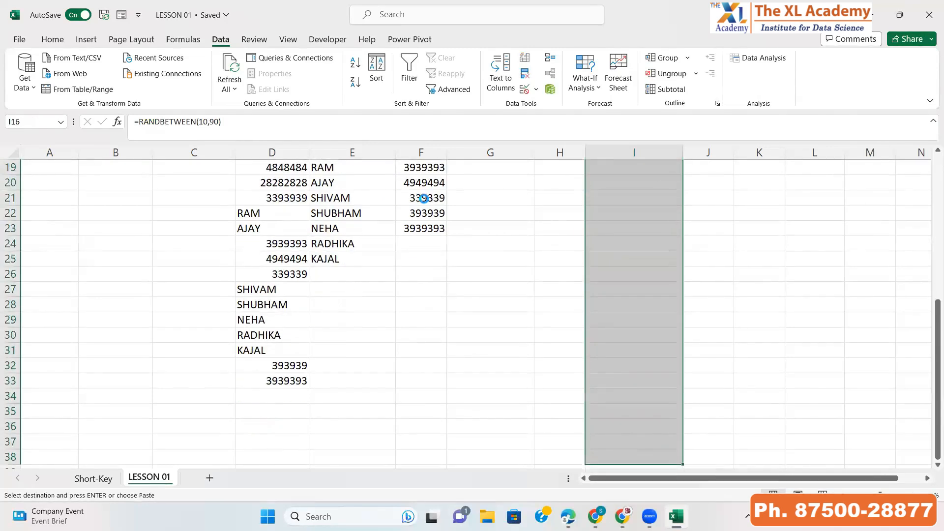
key("Return")
Step: Convert the QTY formulas in I16:I38 to fixed values with Paste Special and clear the copy marquee
key("Down")
key("Up")
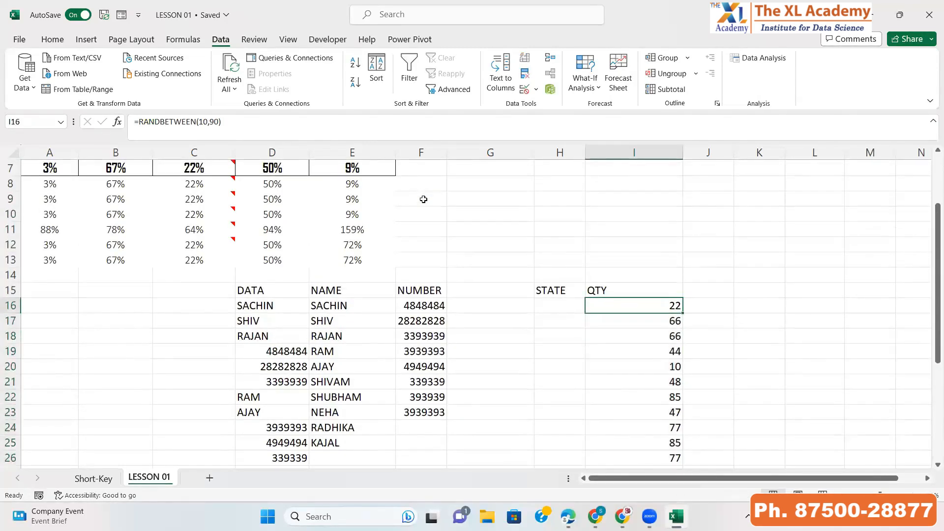
key("ctrl+shift+Down")
key("ctrl+c")
key("ctrl+alt+v")
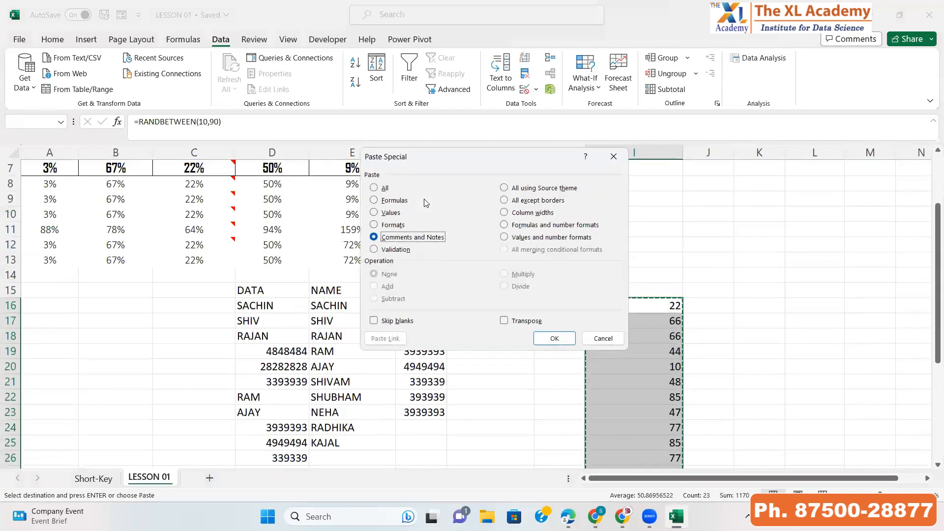
key("v")
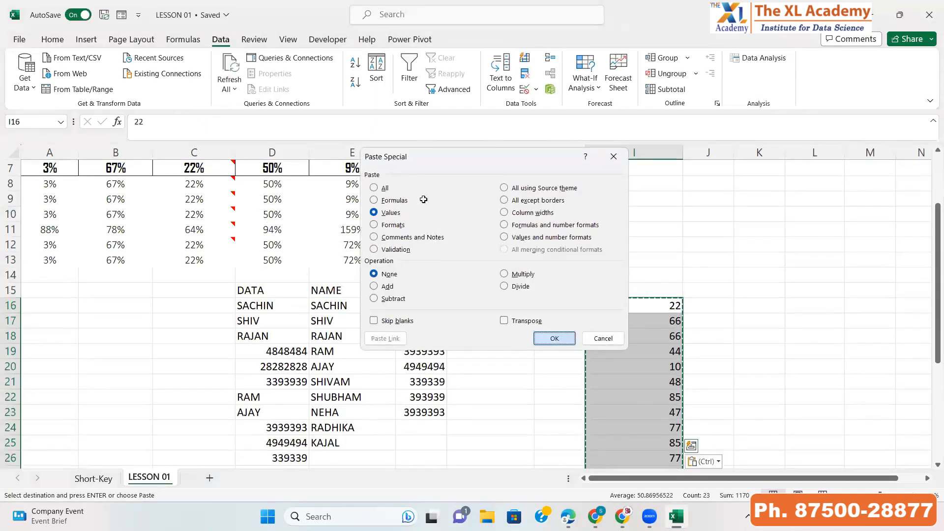
key("Return")
type("``")
key("Escape")
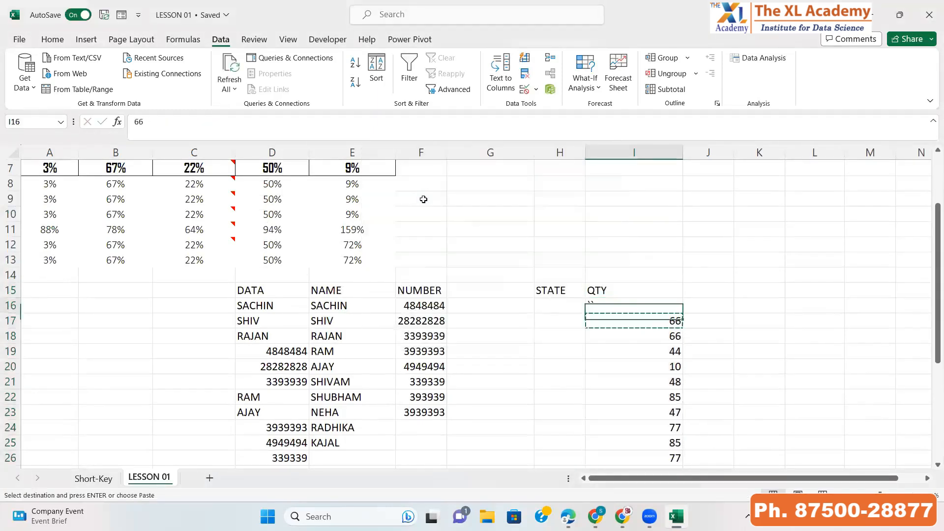
key("Escape")
Step: Enter DELHI in H16 and GURGAON in H21 under STATE, and widen column H to fit the names
key("Left")
type("DELHI")
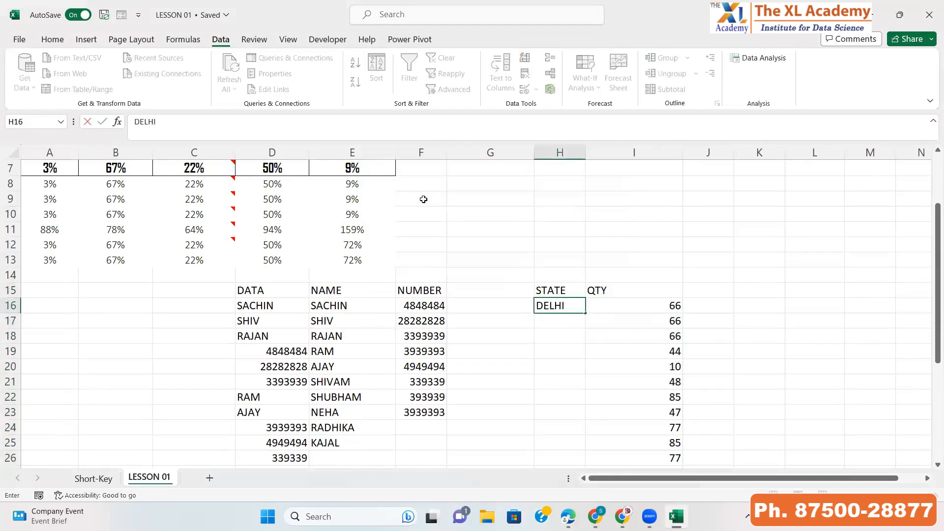
key("Return")
key("Down")
key("Down")
key("Down")
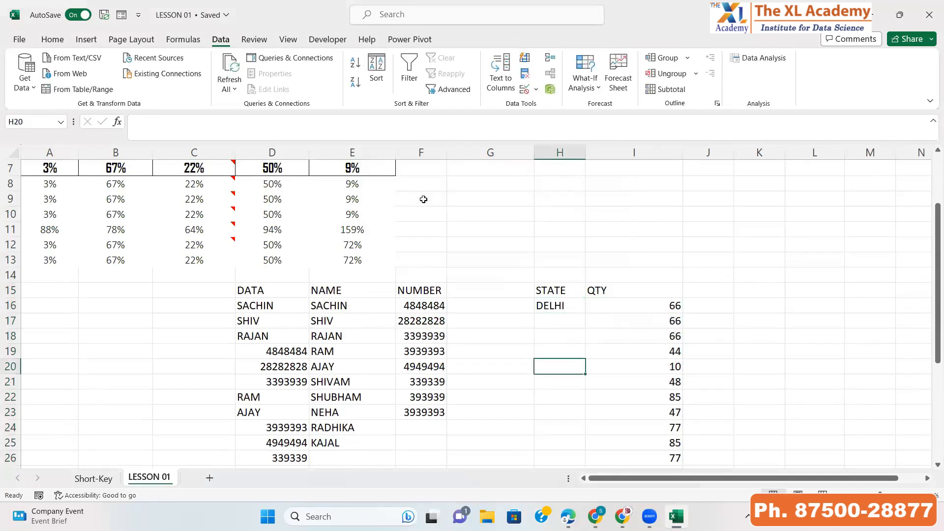
key("Down")
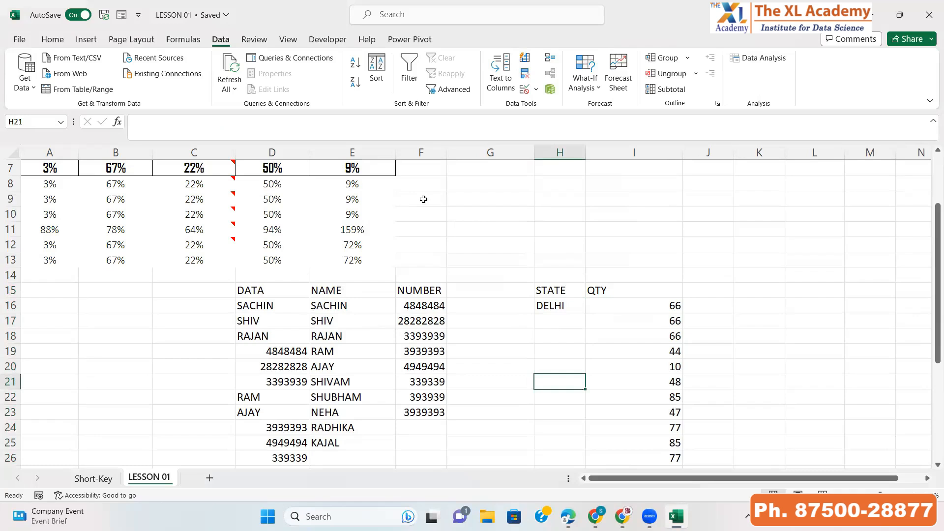
type("GU")
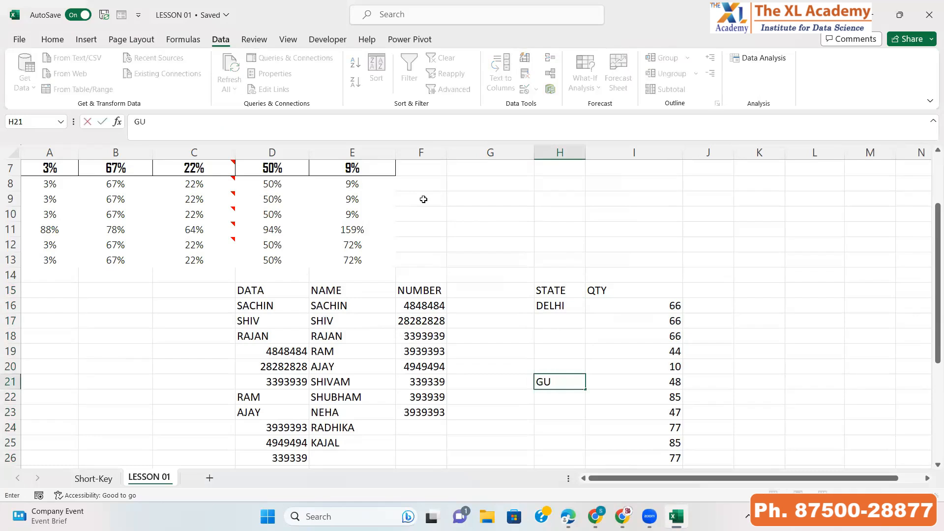
type("RGAON")
key("Return")
key("Down")
key("Down")
key("Down")
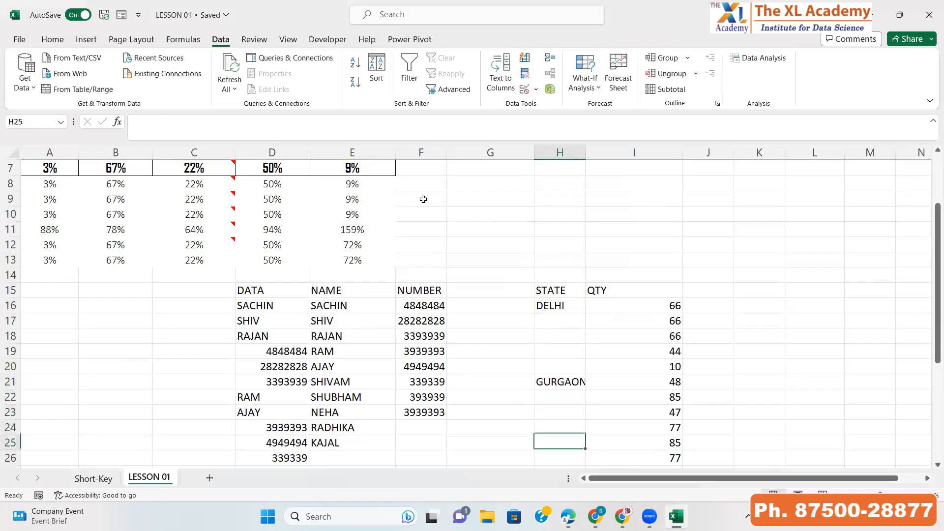
key("Down")
left_click_drag(600, 145, 606, 145)
Step: Enter NOIDA in H26 and FARIDABAD in H31 of the STATE column
scroll(588, 254, "down", 1)
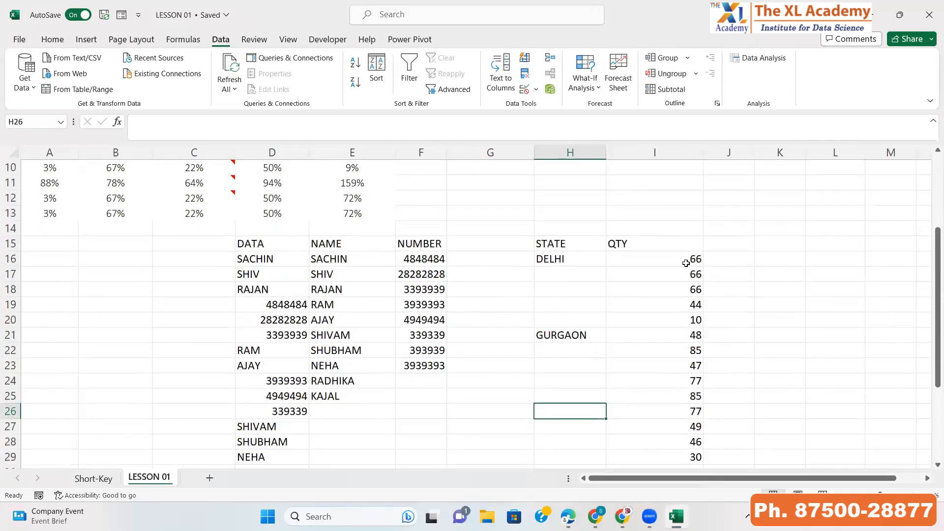
scroll(686, 263, "down", 1)
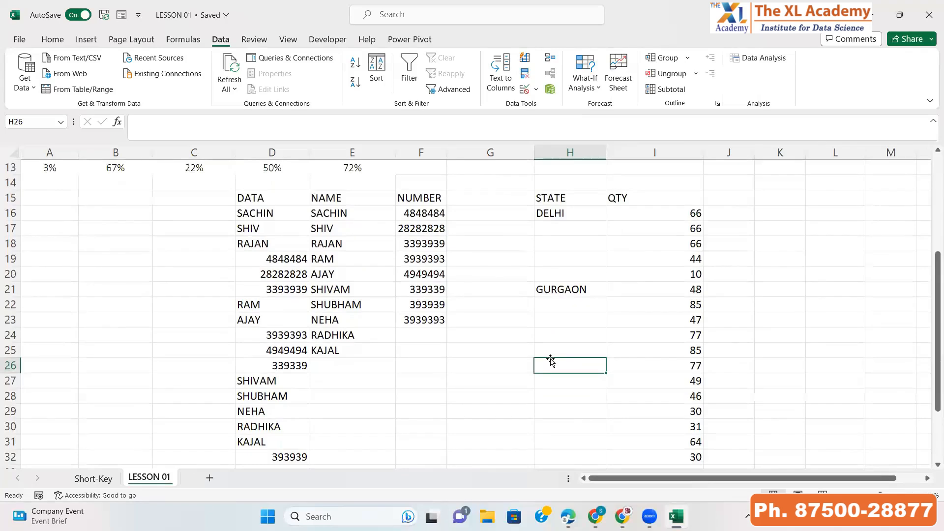
type("NOIDA")
key("Return")
key("Down")
key("Down")
key("Down")
key("Down")
type("FARIDABAD")
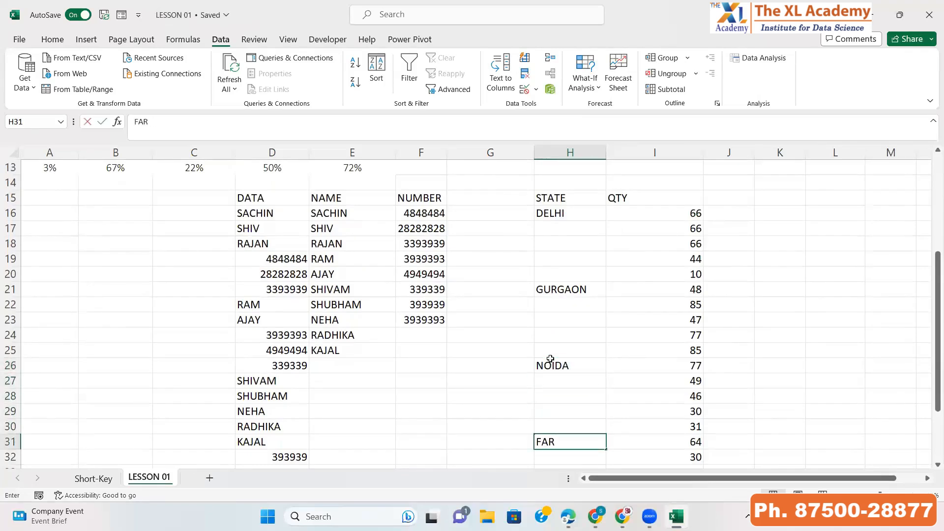
key("Return")
Step: Enter HARYANA in H38, beside the last QTY value
key("Down")
key("Down")
key("Down")
key("Down")
key("Down")
key("Down")
key("Down")
key("Down")
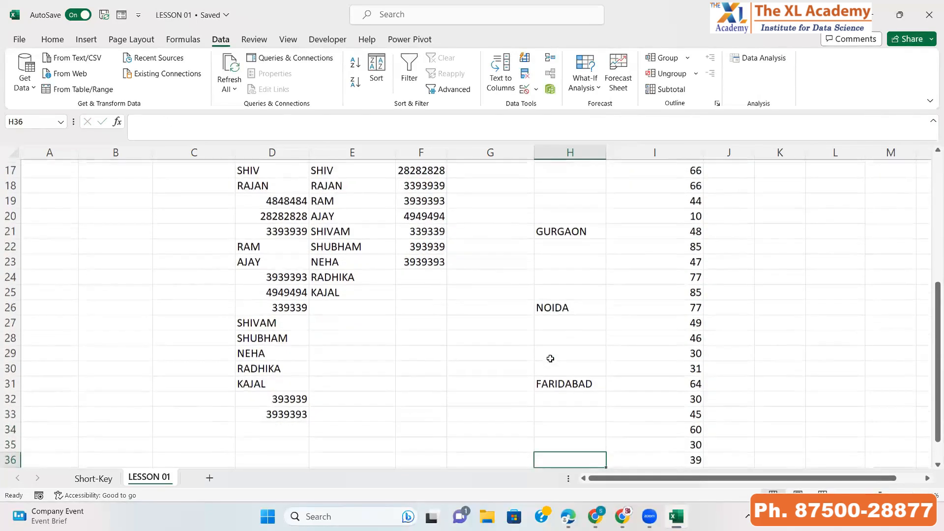
key("Up")
key("Up")
type("HARYANA")
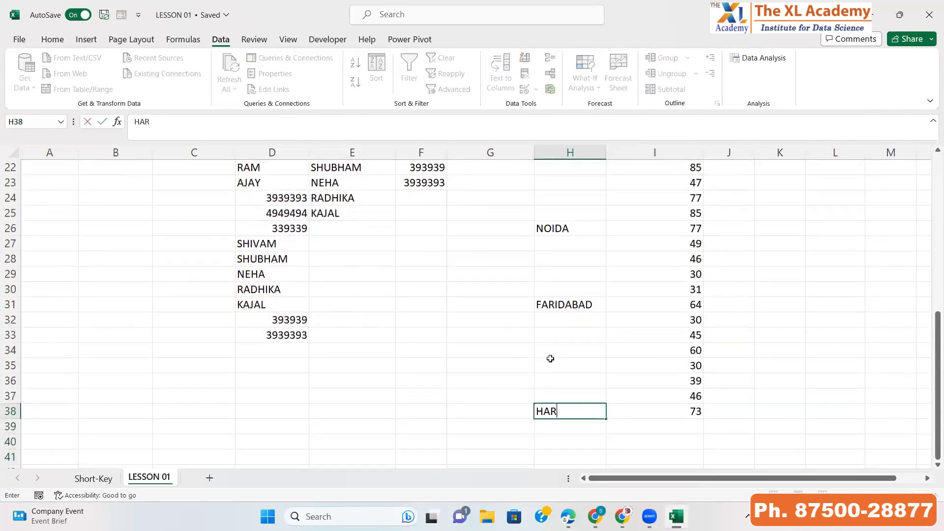
key("Return")
key("Up")
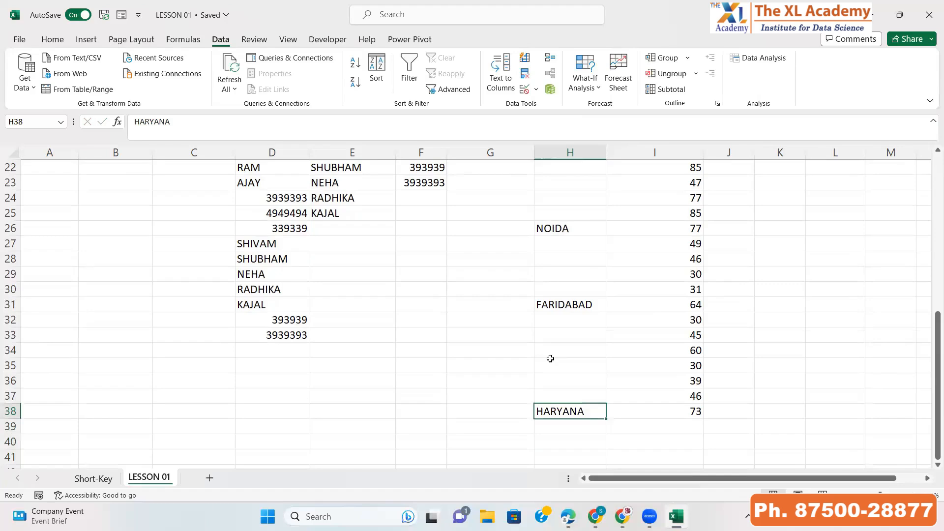
Step: Copy DELHI from H16 into the blank cells down to H20
scroll(551, 364, "up", 6)
left_click_drag(552, 368, 547, 383)
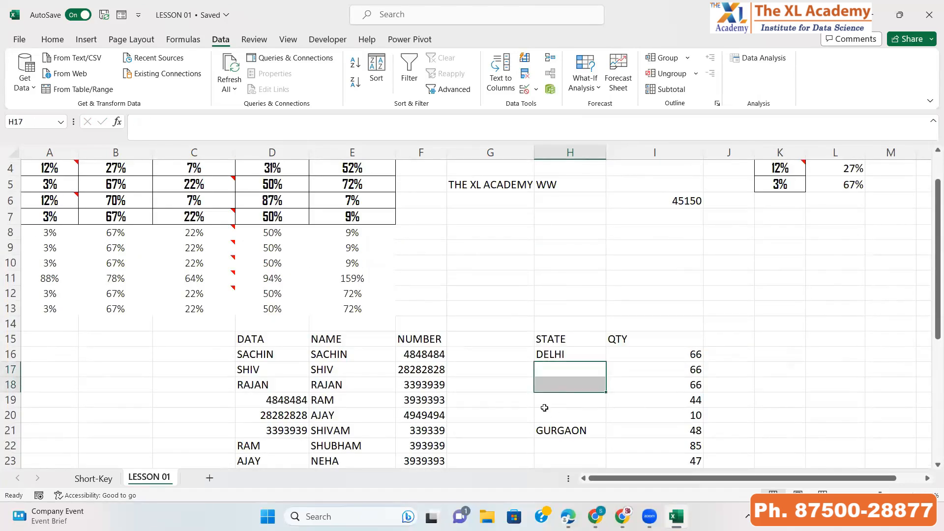
key("Up")
key("ctrl+c")
key("shift+Down")
key("shift+Down")
key("shift+Down")
key("shift+Down")
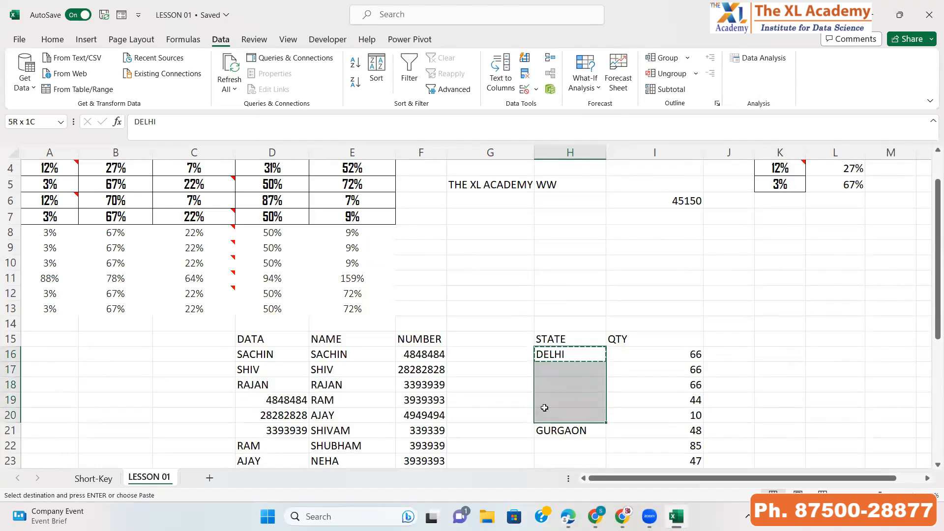
key("ctrl+v")
Step: Copy GURGAON from H21 into the blank cells down to H25 and clear the copy marquee
key("Down")
key("Down")
key("Down")
key("Down")
key("Down")
key("ctrl+c")
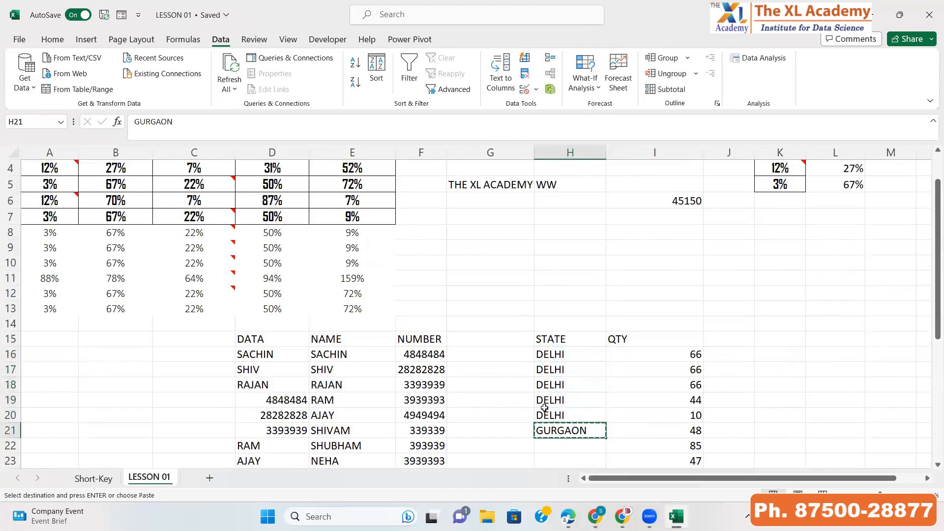
key("shift+Down")
key("shift+Down")
key("shift+Down")
key("shift+Down")
key("ctrl+v")
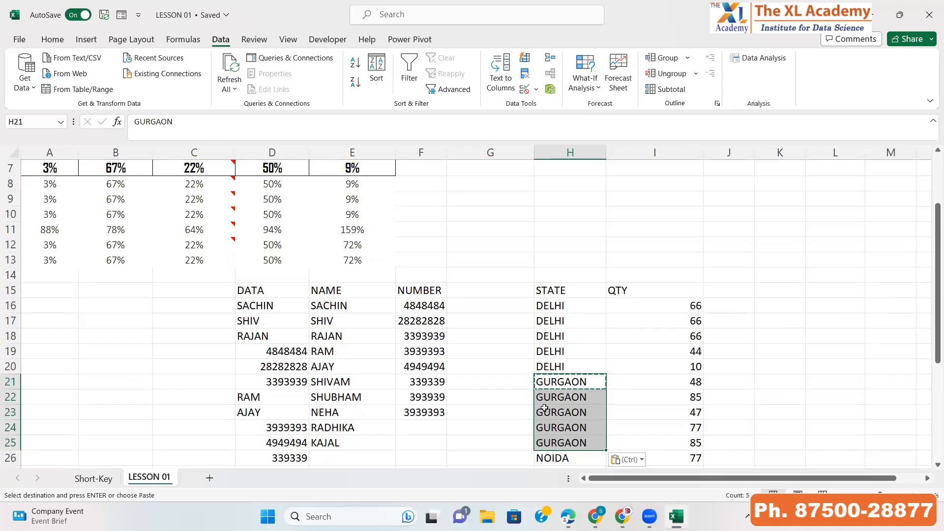
key("Escape")
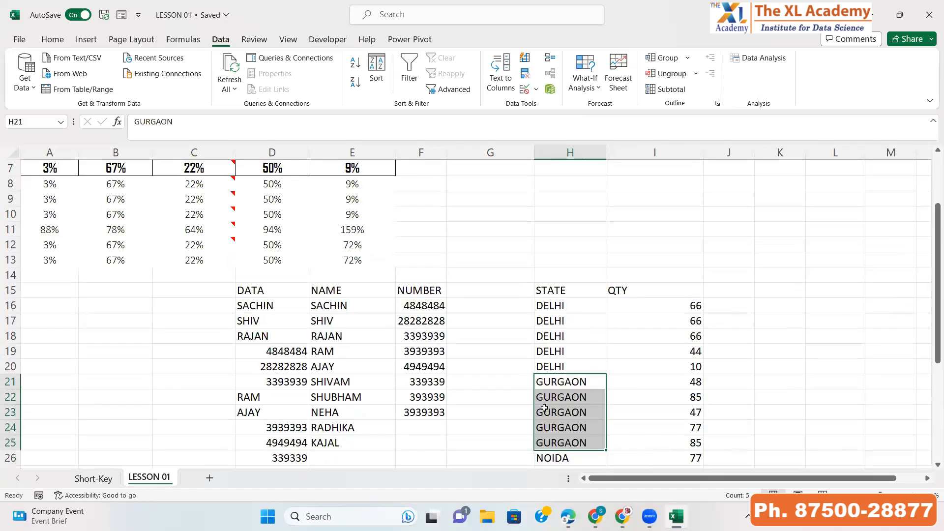
Step: Examine the STATE column from GURGAON down past FARIDABAD for the blank cells that still need filling
left_click(578, 318)
scroll(551, 344, "down", 4)
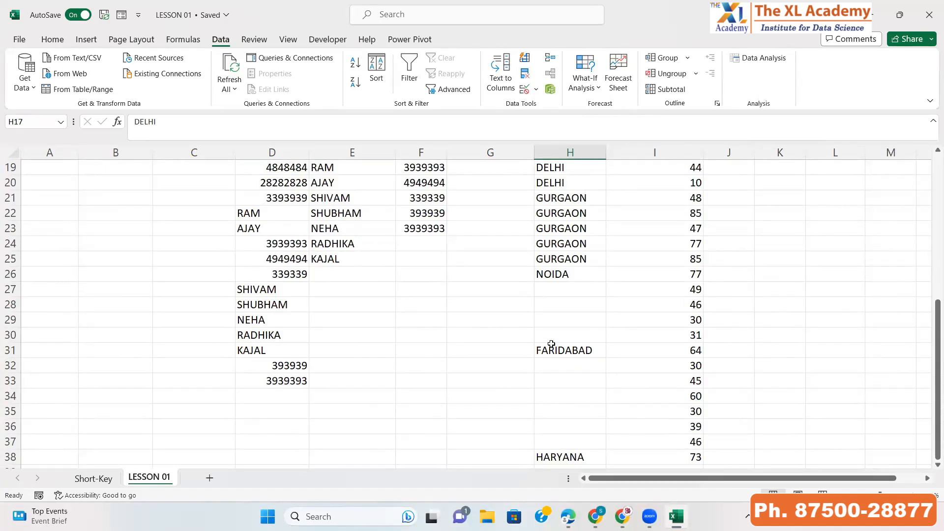
left_click(561, 256)
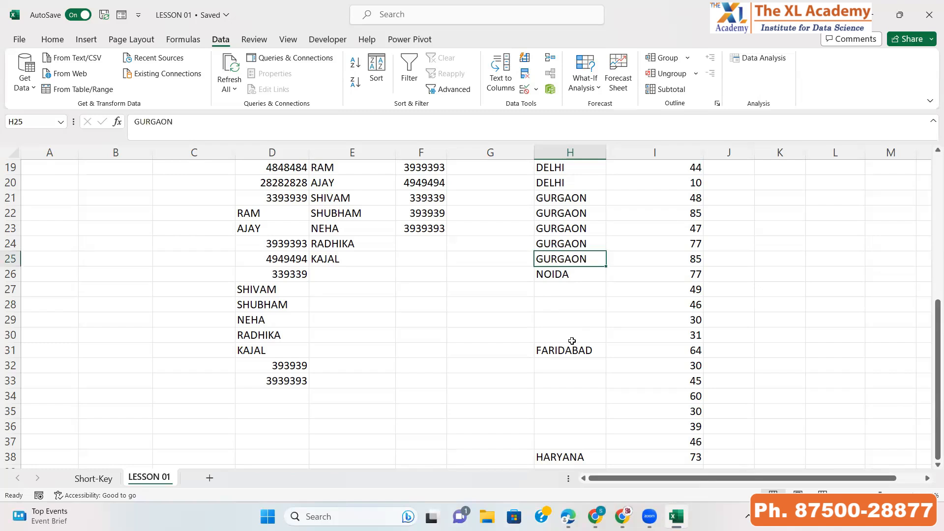
key("Down")
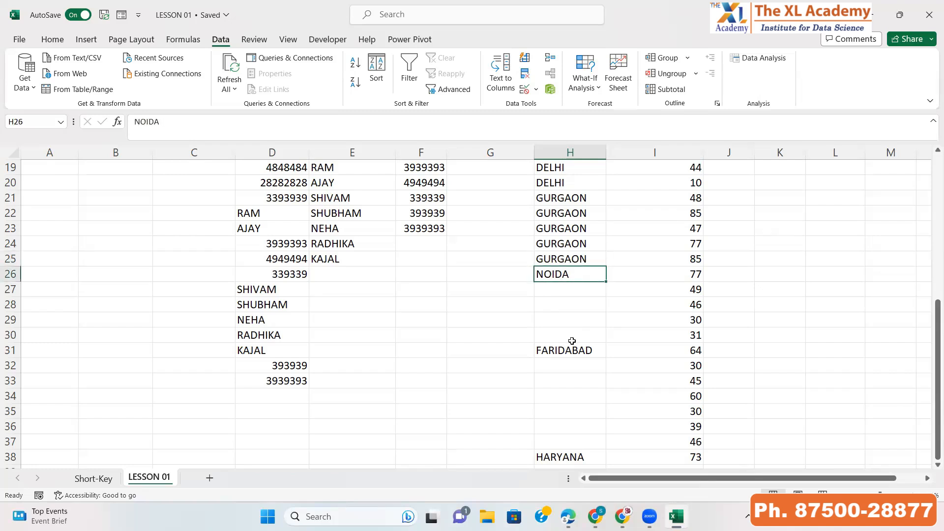
key("Up")
key("Down")
key("Down")
key("Down")
key("Down")
key("Down")
key("Down")
key("Down")
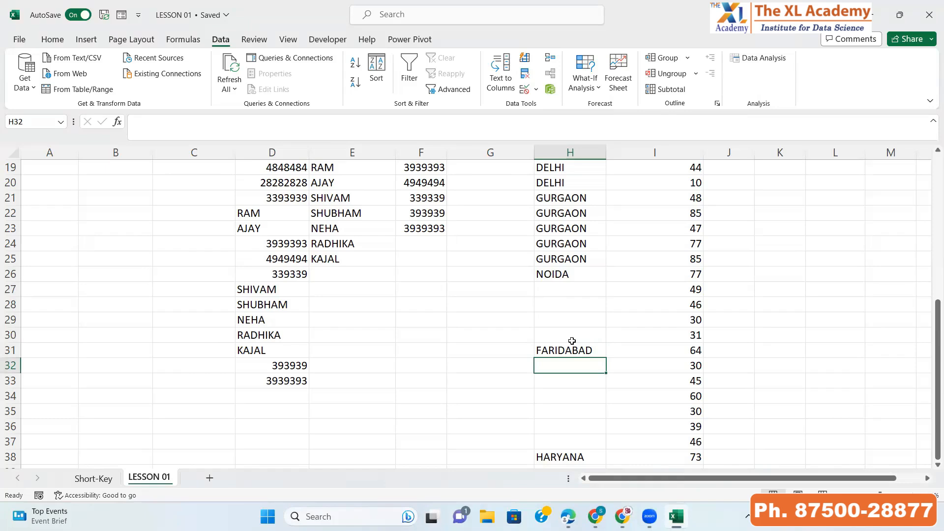
Step: Clear the copied GURGAON entries from H22:H25, keeping the original in H21
scroll(464, 446, "up", 4)
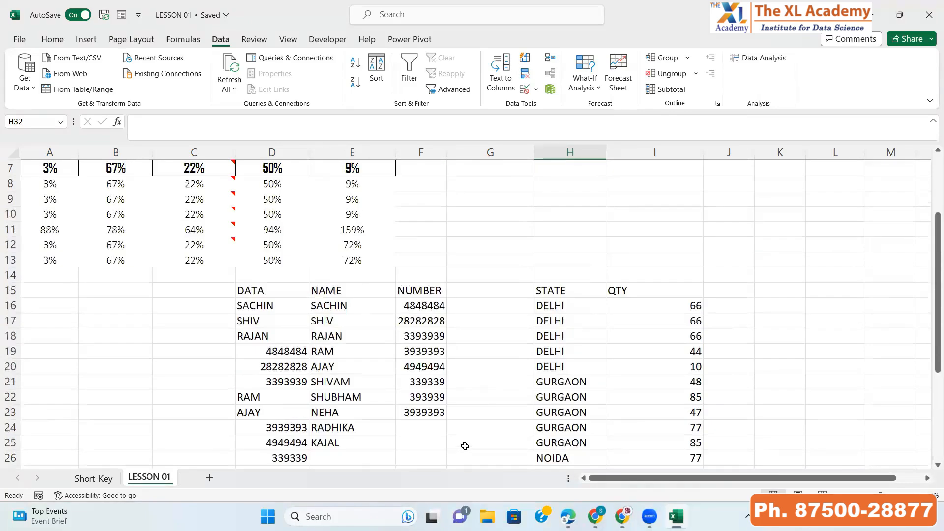
left_click(549, 383)
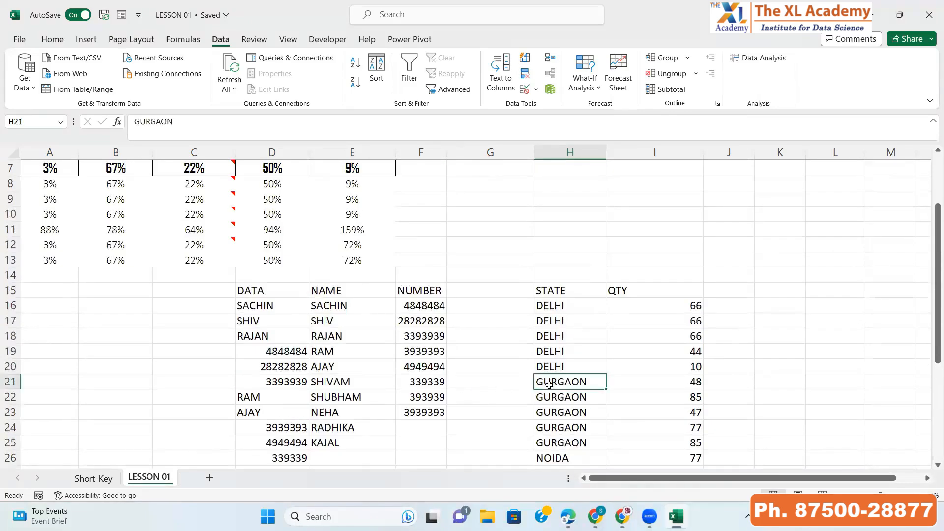
key("Down")
key("shift+Down")
key("shift+Down")
key("shift+Down")
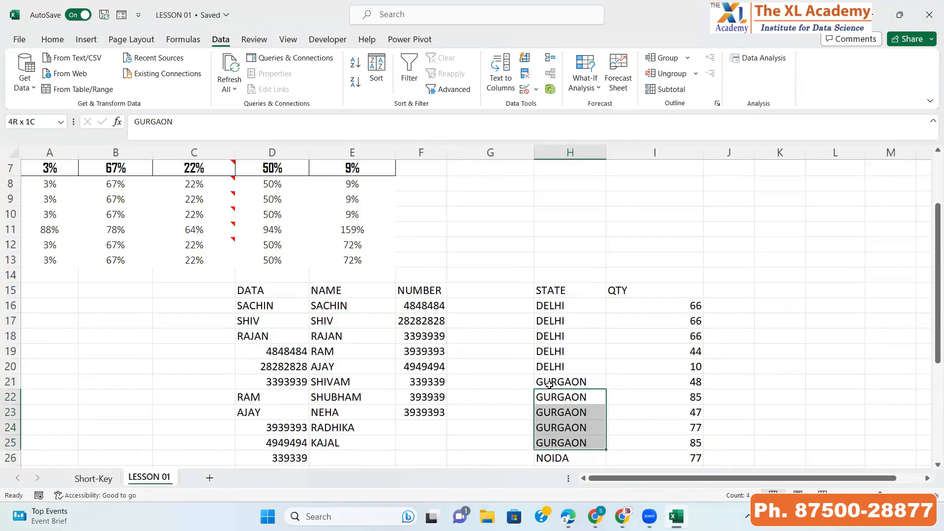
key("Delete")
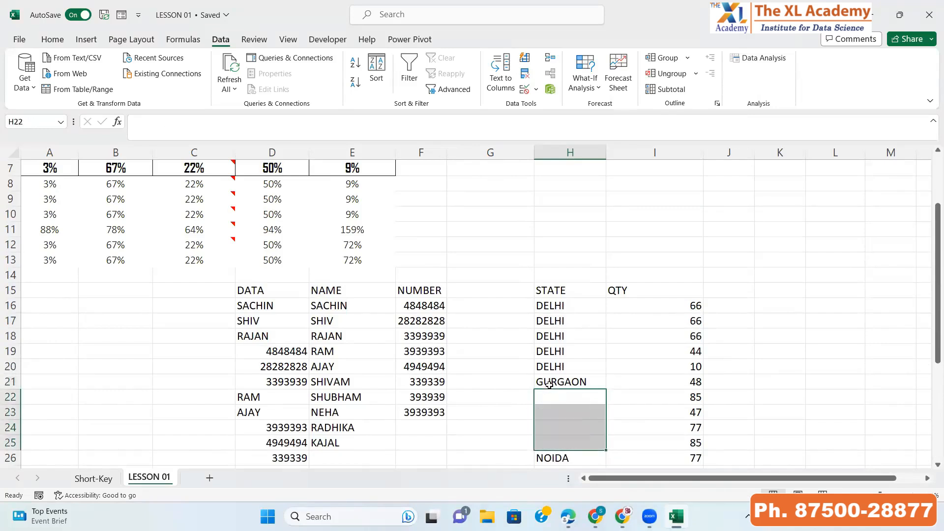
key("Up")
key("Up")
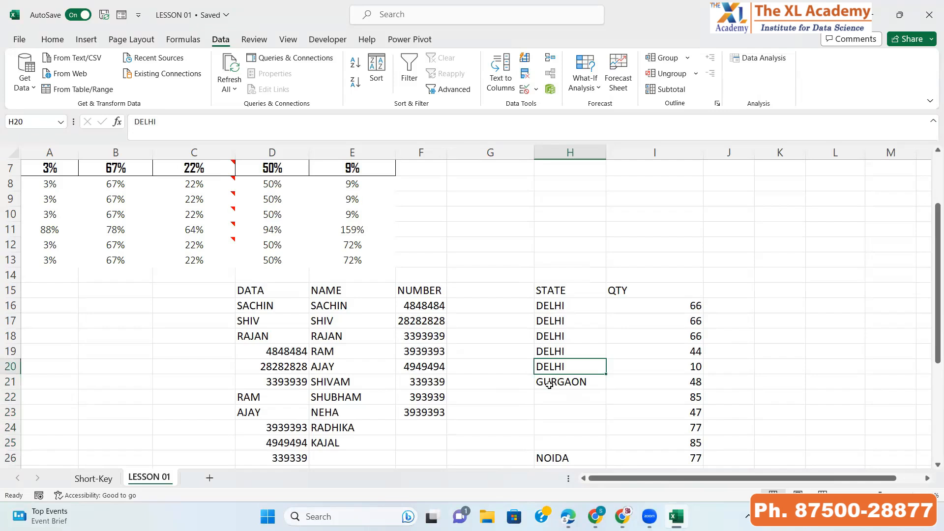
Step: Clear the copied DELHI entries from H17:H20, keeping the original in H16
key("shift+Up")
key("shift+Up")
key("shift+Up")
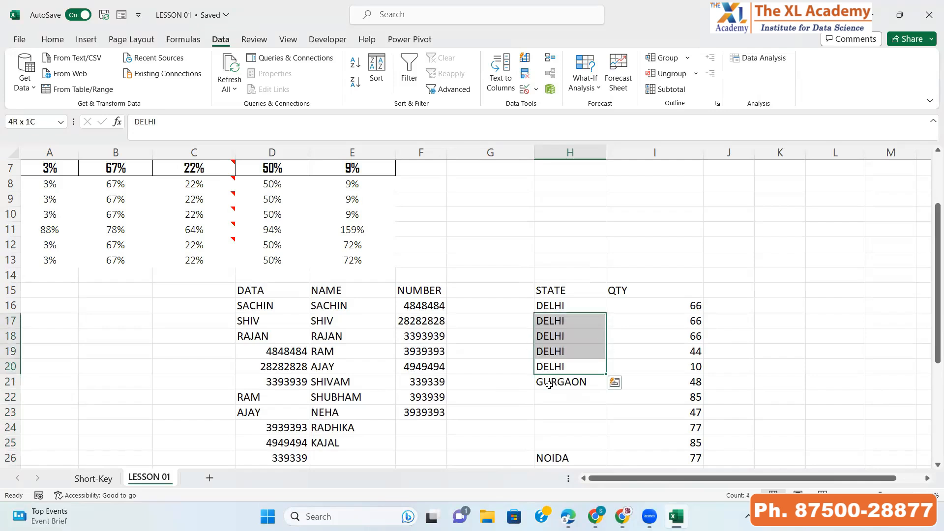
key("Delete")
key("Up")
key("Up")
key("Up")
key("Up")
key("Up")
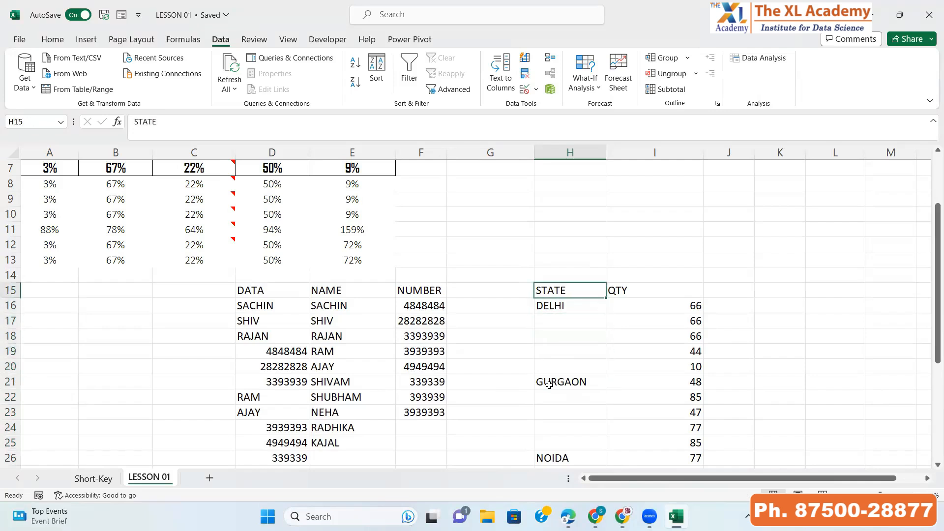
Step: Try filling DELHI from H16 down through H21 over the GURGAON entry, and undo the fill
key("Down")
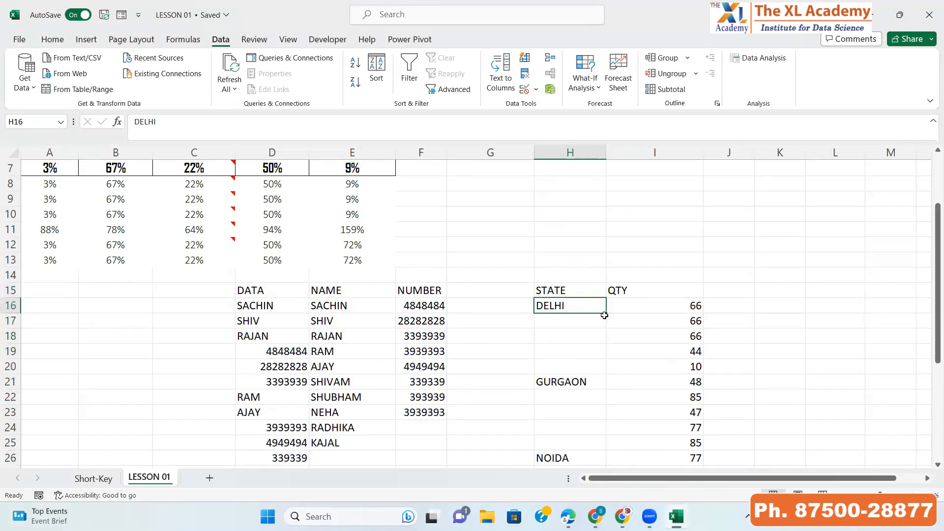
left_click_drag(605, 313, 597, 393)
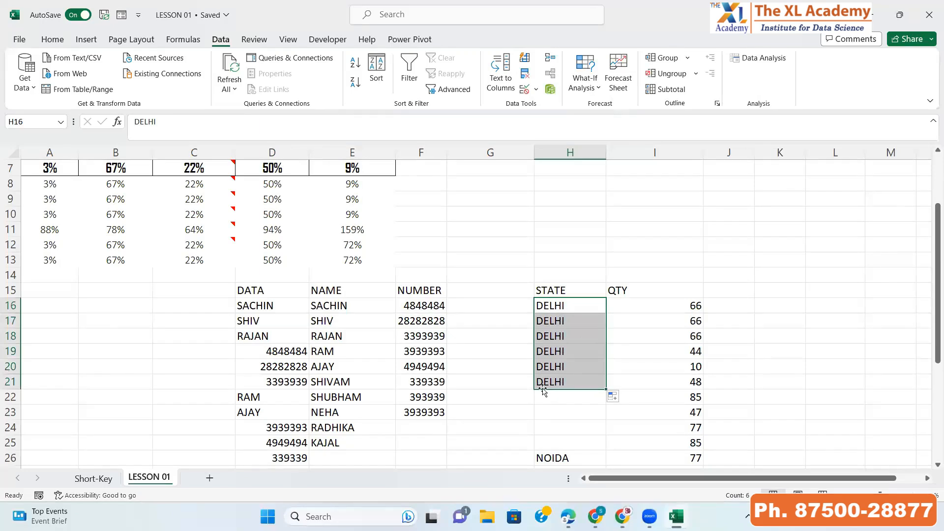
key("ctrl+z")
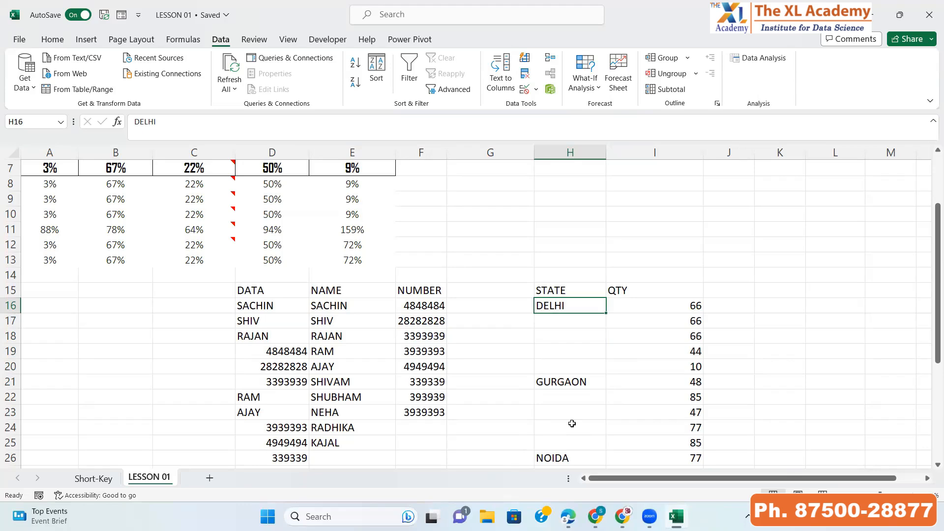
key("Up")
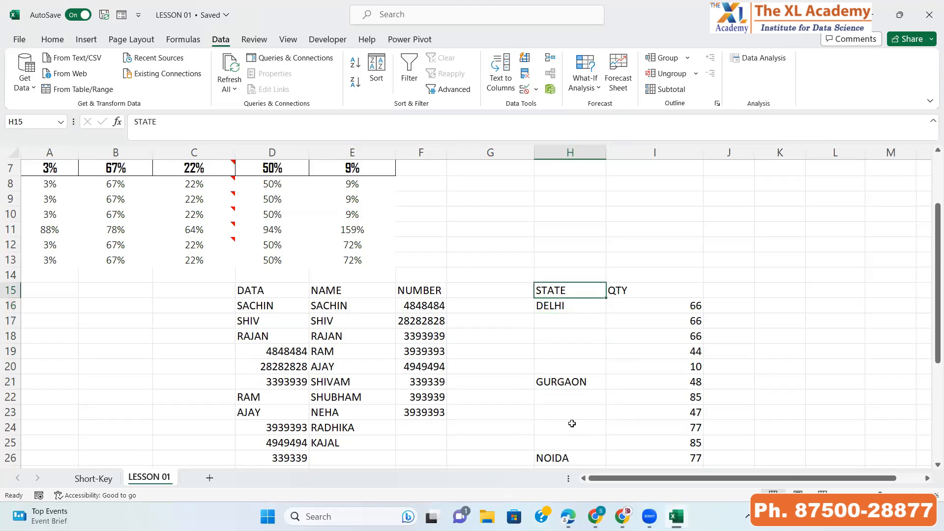
Step: Select the STATE entries H16:H38 and use Go To Special with the Blanks option to select only their empty cells
key("Down")
key("shift+Down")
key("shift+Down")
key("shift+Down")
key("shift+Down")
key("shift+Down")
key("shift+Down")
key("shift+Down")
key("shift+Down")
key("shift+Down")
key("shift+Down")
key("shift+Down")
key("shift+Down")
key("shift+Down")
key("shift+Down")
key("shift+Down")
key("shift+Down")
key("shift+Down")
key("shift+Down")
key("shift+Down")
key("shift+Down")
key("shift+Down")
key("shift+Down")
key("shift+Down")
key("shift+Down")
key("shift+Down")
key("shift+Down")
key("shift+Down")
key("shift+Down")
key("shift+Down")
key("shift+Down")
key("shift+Down")
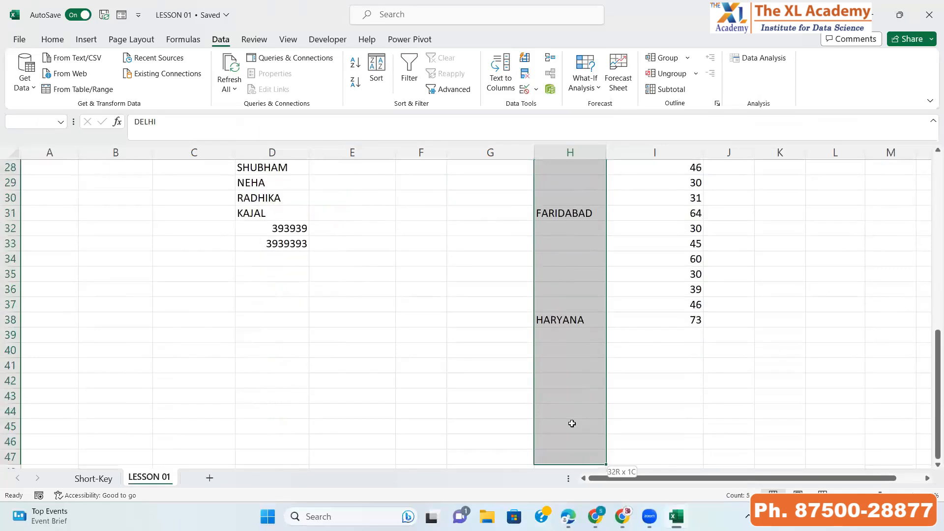
key("ctrl+shift+Up")
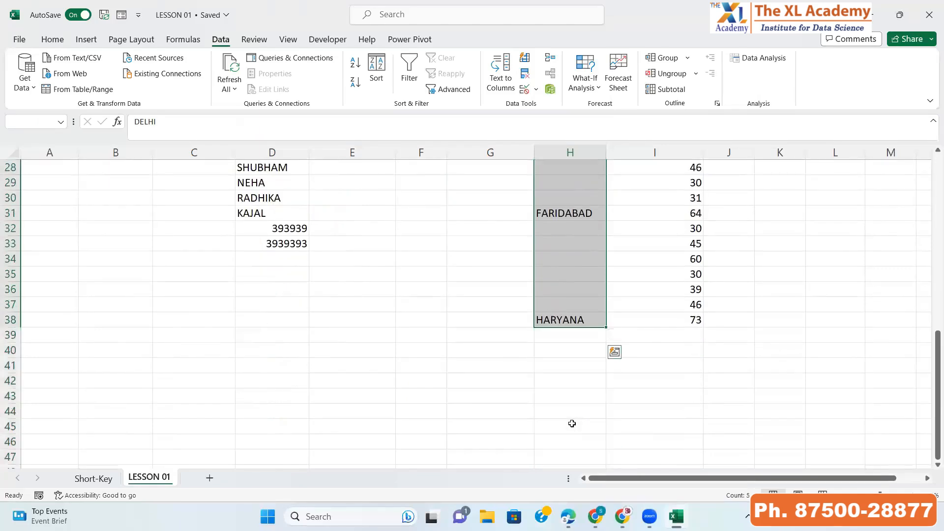
key("ctrl+g")
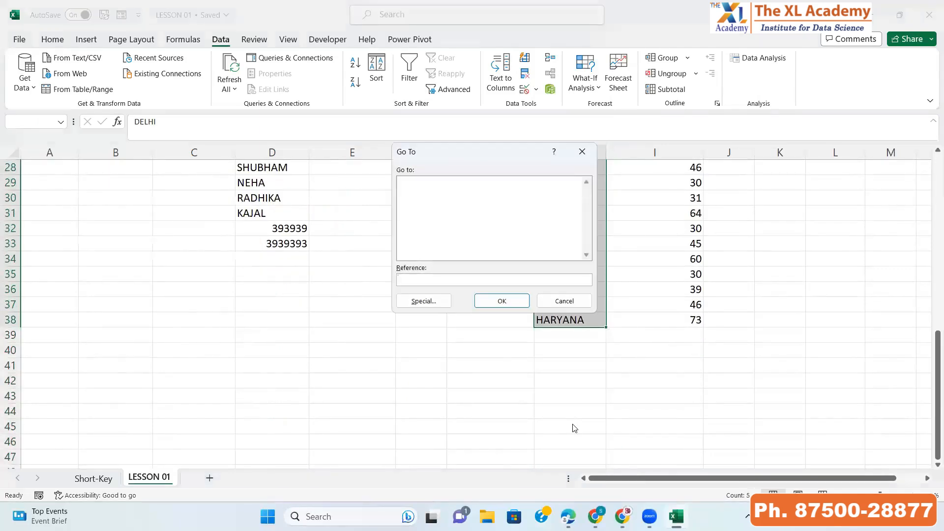
left_click(435, 301)
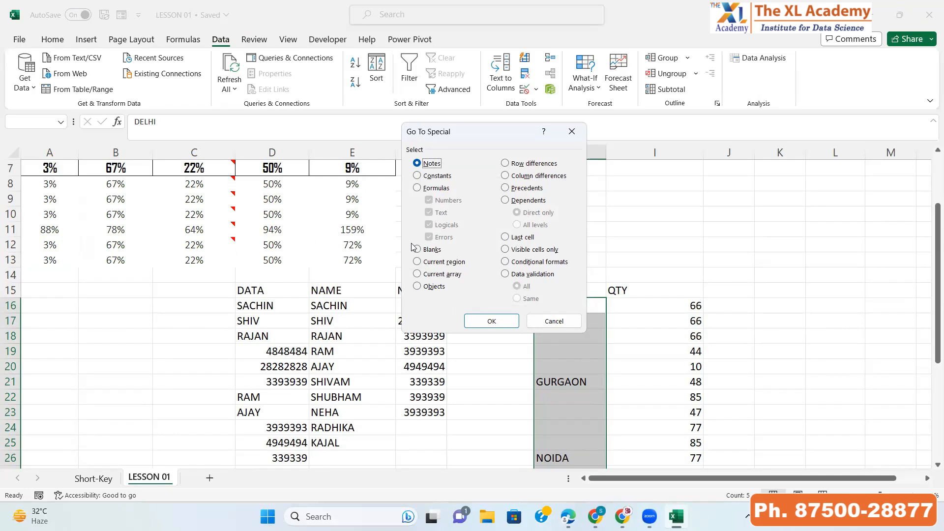
left_click(417, 249)
left_click(477, 322)
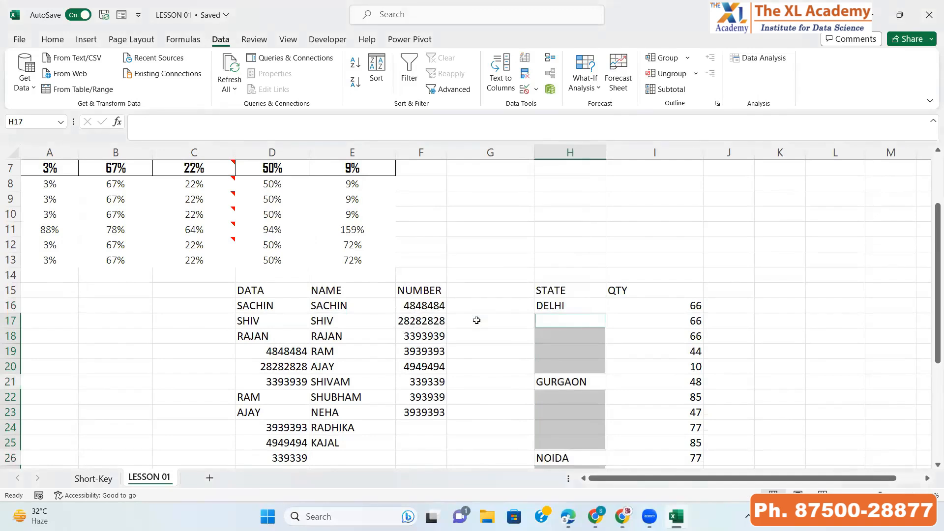
Step: Fill all the selected blank STATE cells at once with the relative formula =H16, referring to the cell above
type("=")
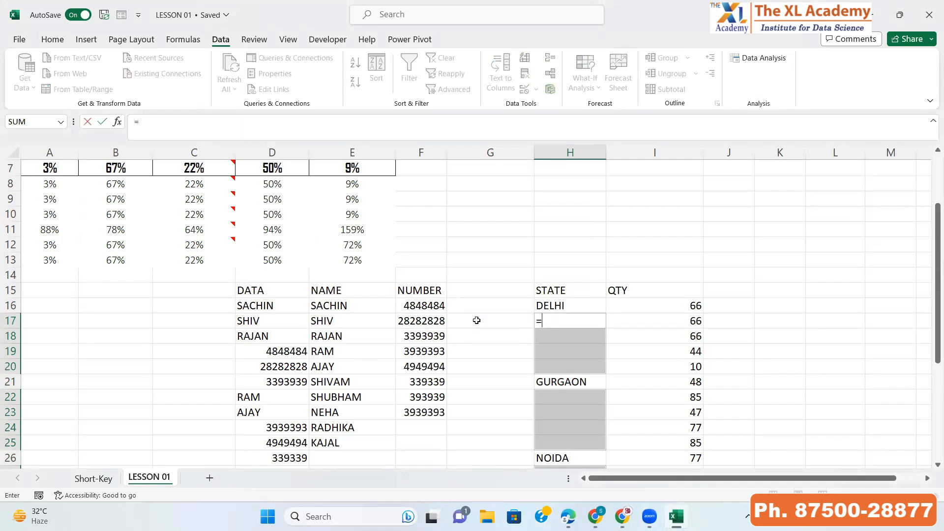
left_click(548, 306)
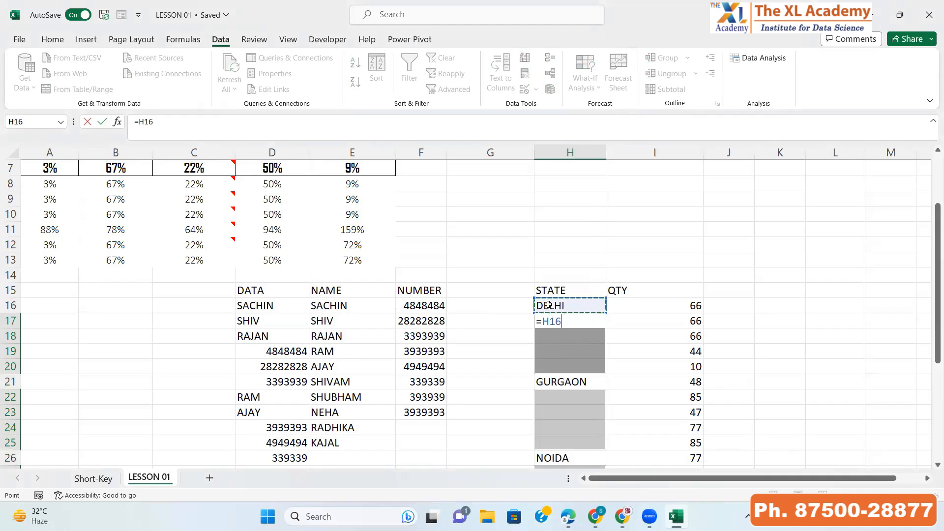
key("ctrl+Return")
scroll(553, 327, "down", 5)
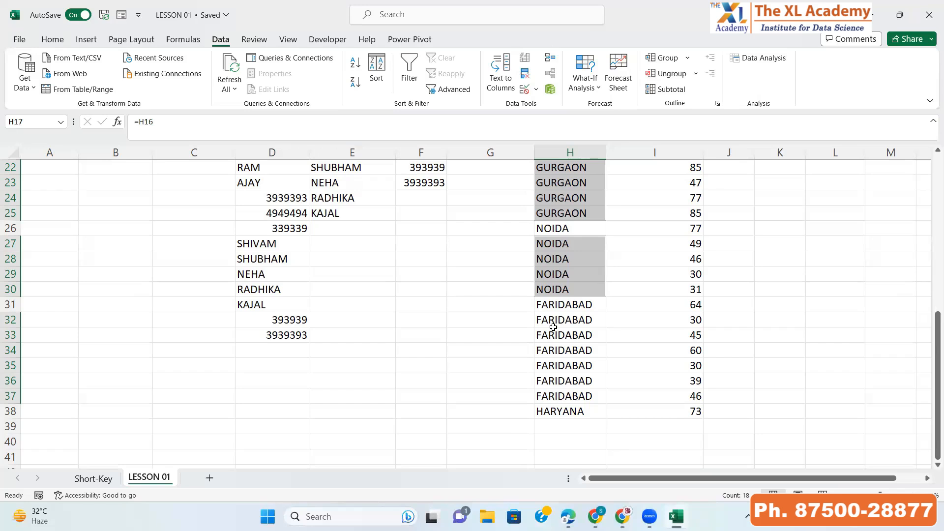
scroll(553, 326, "up", 2)
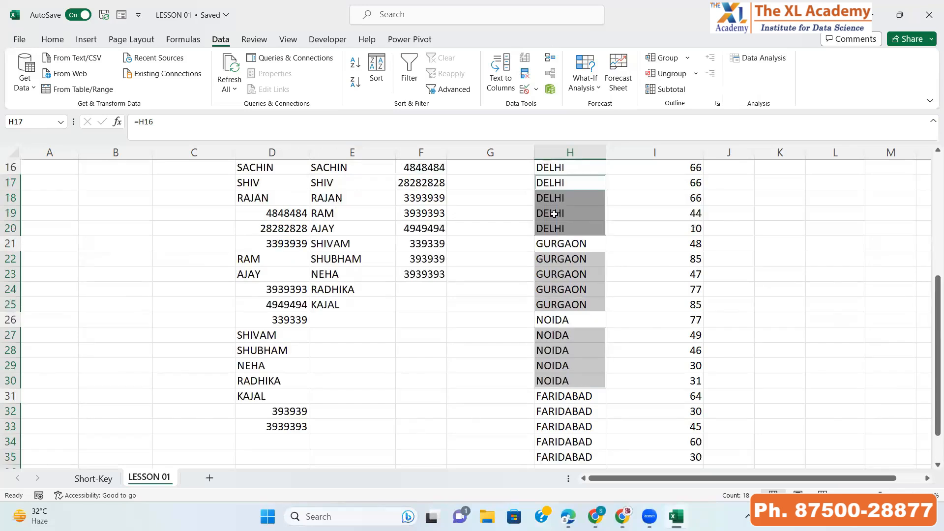
Step: Examine the formulas in the filled STATE cells from H17 to H35 to see which cell each one refers to
left_click(557, 196)
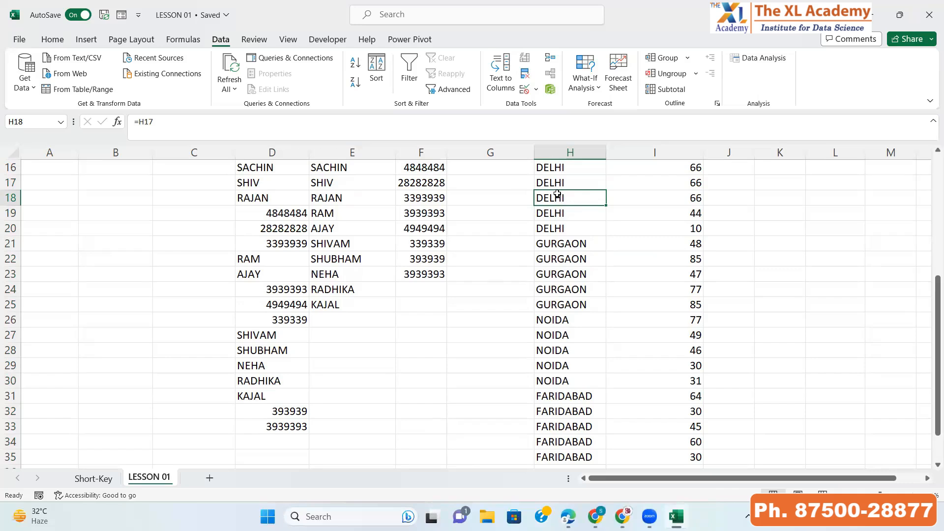
left_click(548, 181)
left_click(558, 202)
left_click(565, 216)
left_click(566, 227)
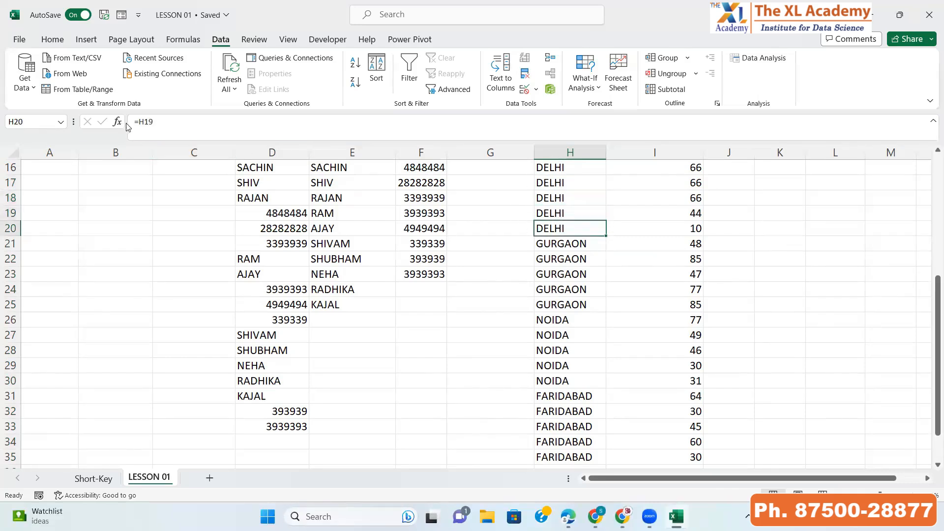
left_click(544, 261)
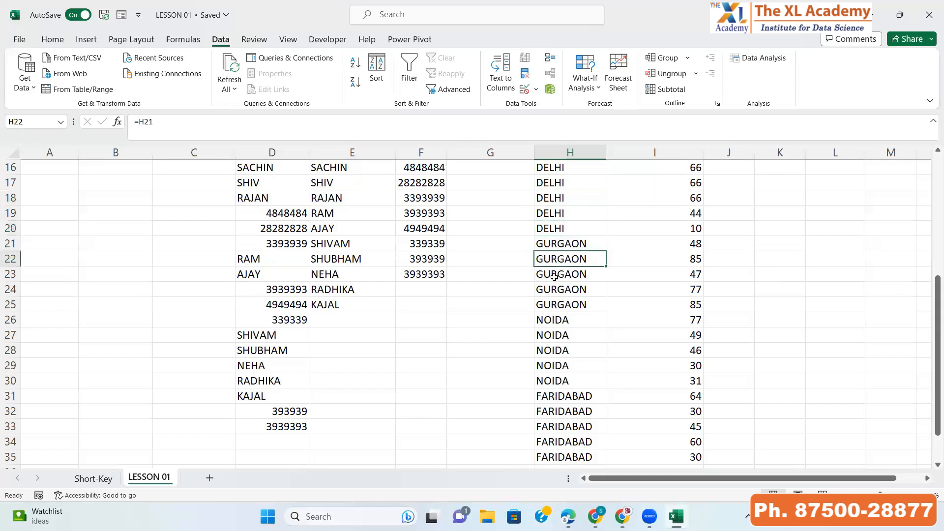
left_click(549, 305)
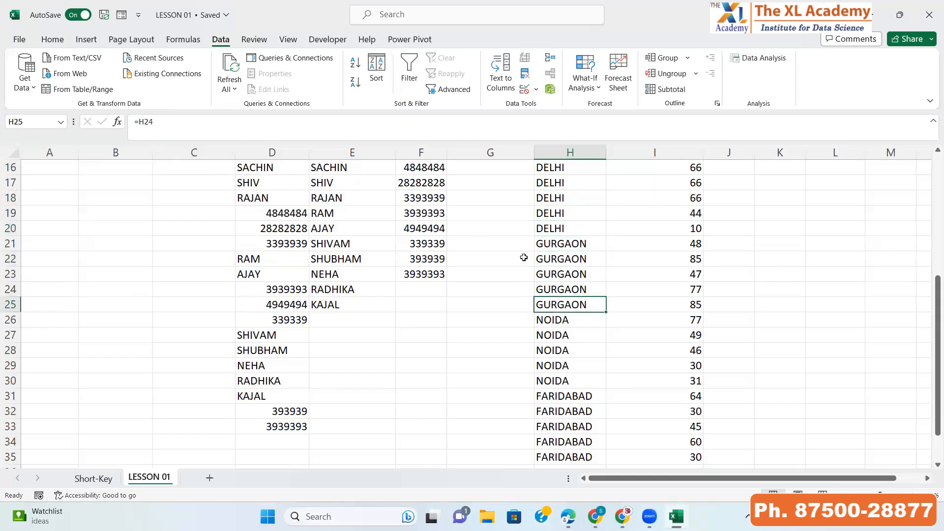
left_click(566, 334)
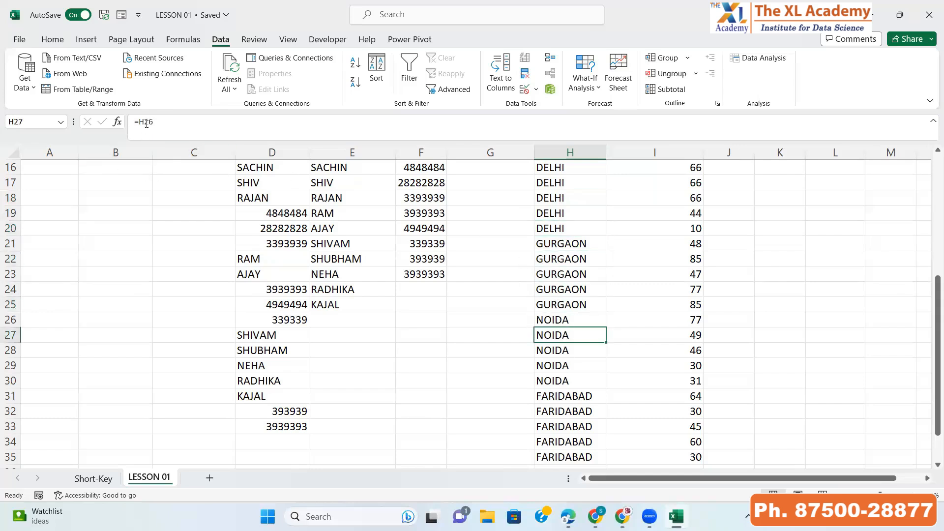
left_click(558, 381)
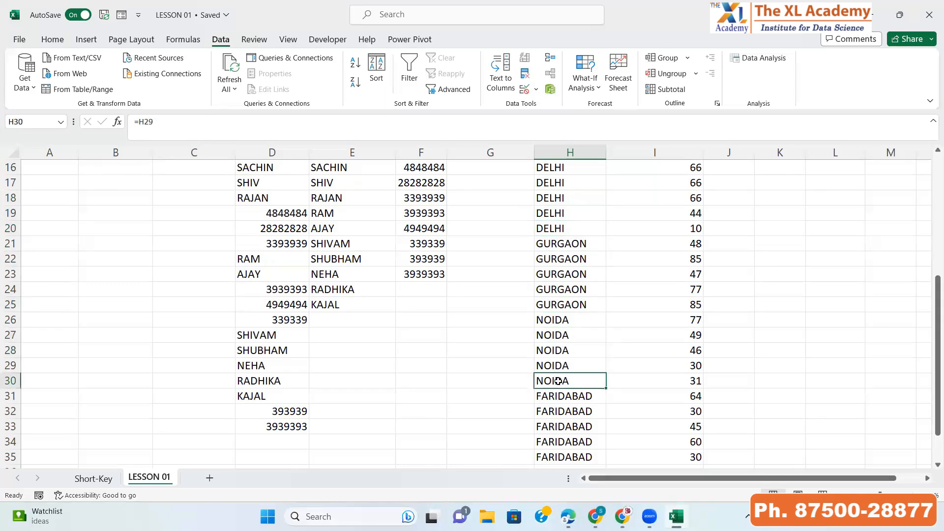
left_click(566, 411)
left_click(565, 427)
left_click(565, 453)
scroll(566, 434, "up", 5)
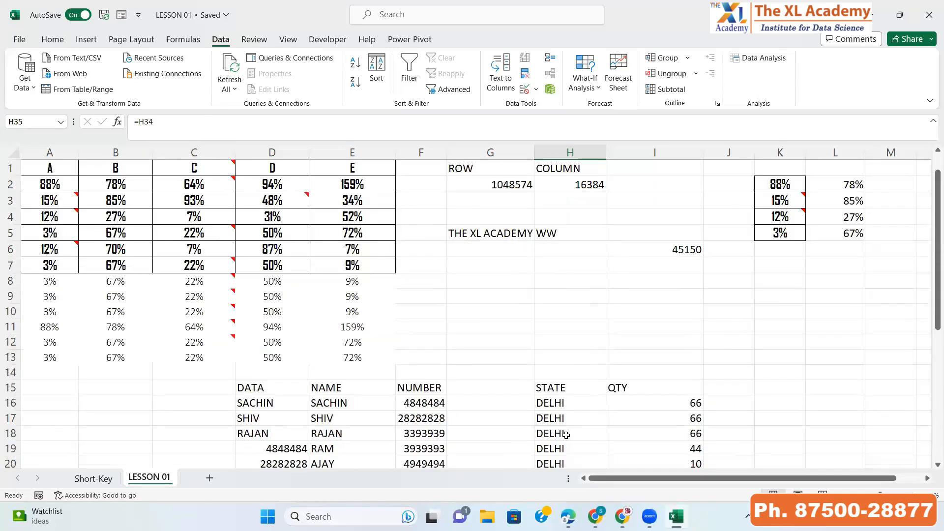
scroll(564, 418, "down", 1)
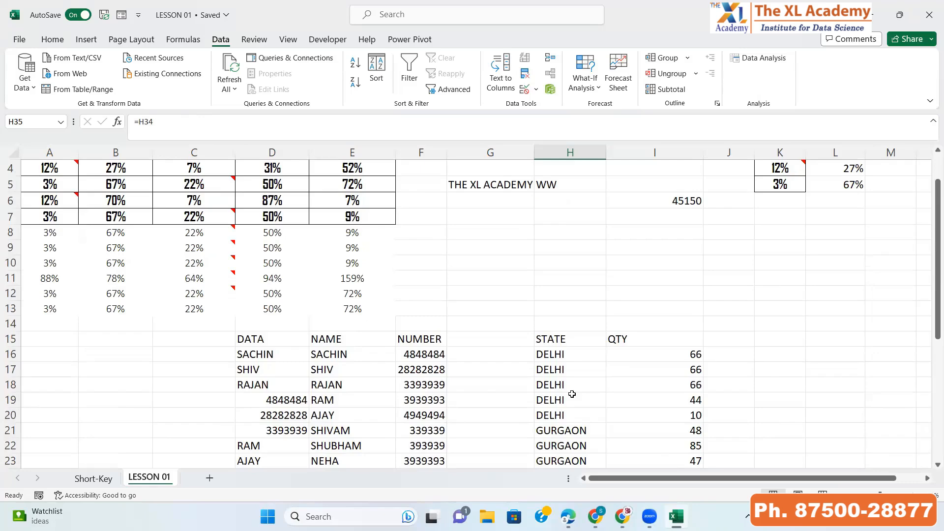
Step: Undo the formula fill in the STATE column and deselect the blank cells
key("ctrl+z")
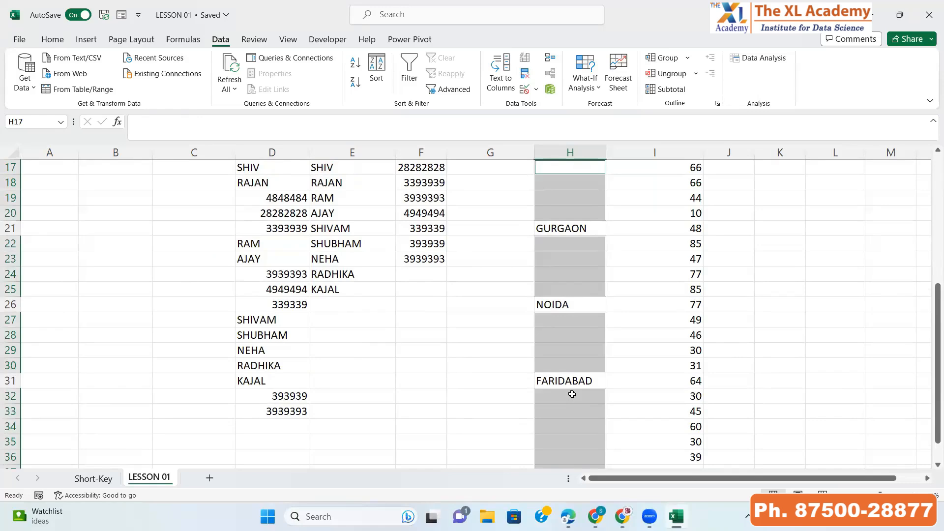
left_click(528, 229)
scroll(529, 280, "up", 5)
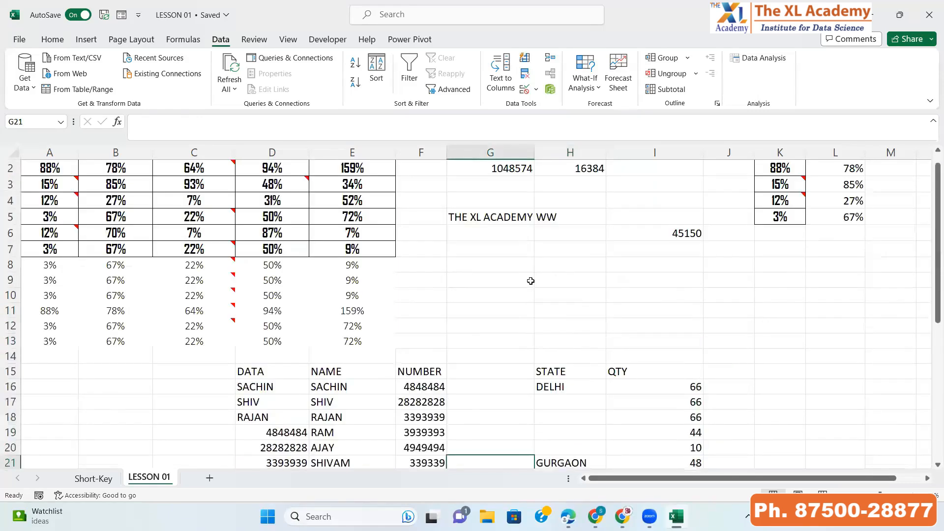
scroll(531, 280, "down", 1)
Step: Select the range from DELHI in H16 to HARYANA in H38 and narrow it to its blanks with Go To Special
left_click(558, 339)
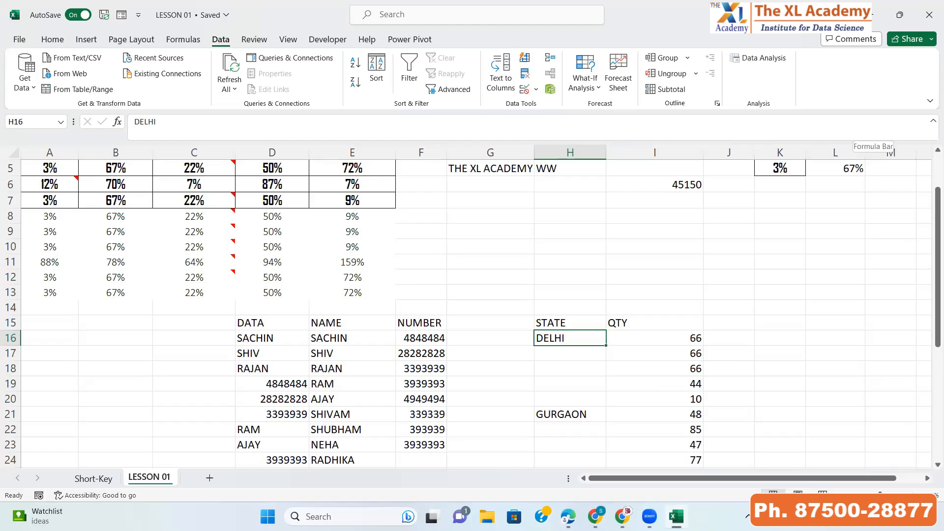
key("Down")
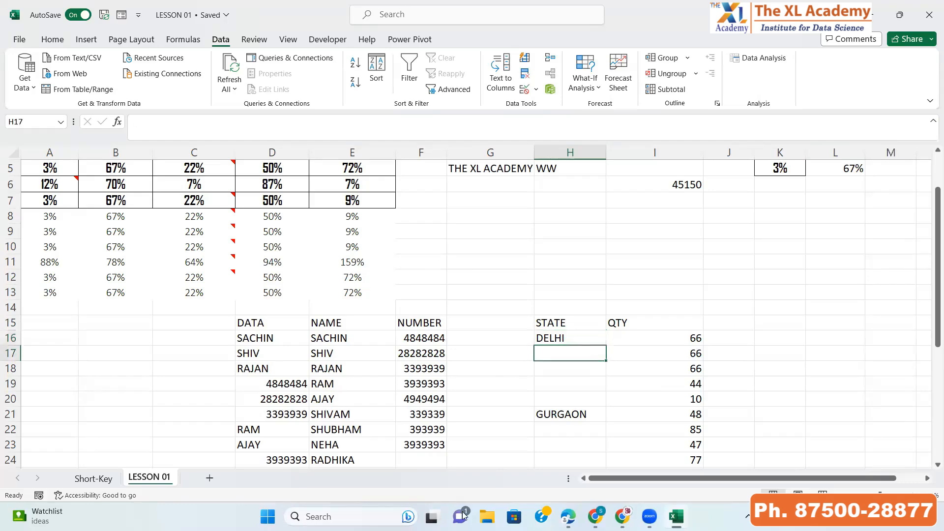
key("Up")
key("shift+Down")
key("ctrl+shift+Down")
key("ctrl+shift+Down")
key("ctrl+shift+Down")
key("ctrl+shift+Down")
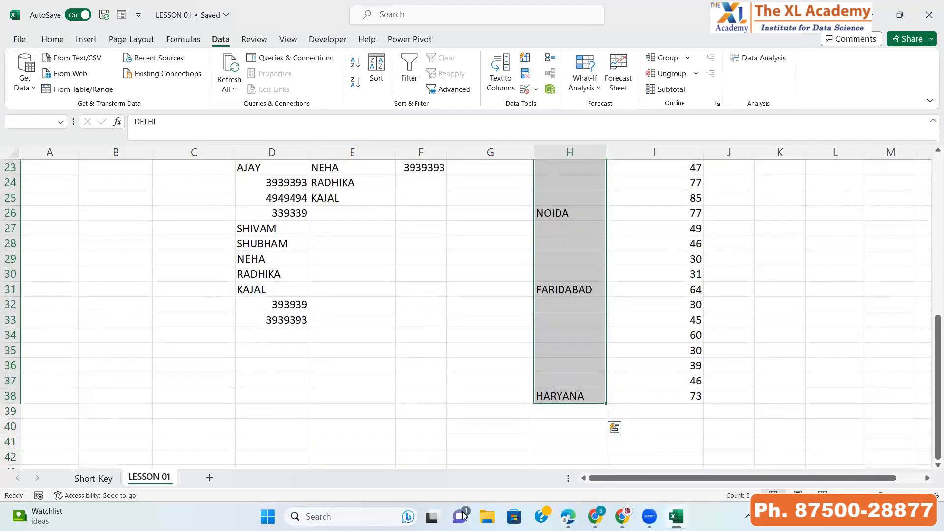
key("F5")
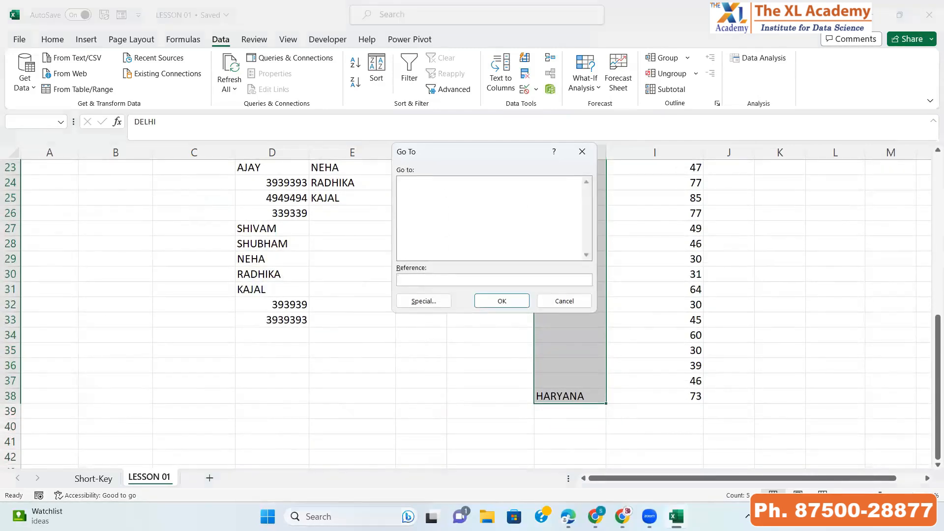
left_click(423, 300)
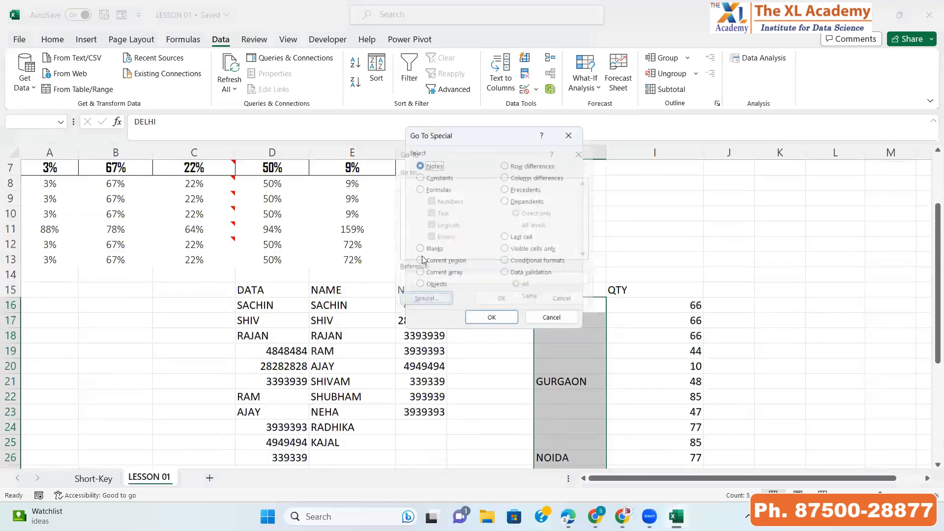
left_click(417, 249)
left_click(484, 322)
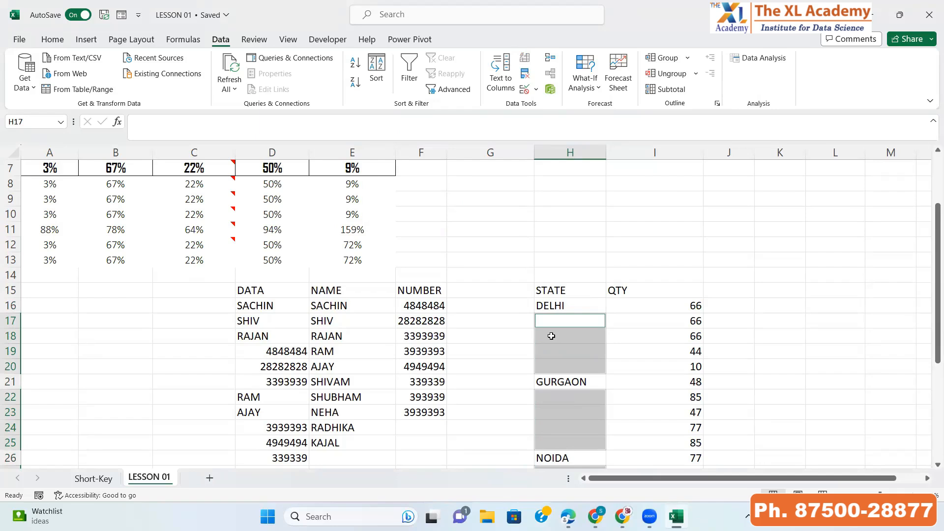
Step: Enter =H16 in all selected blanks simultaneously so each takes the state above it, and check the column down to HARYANA
type("=")
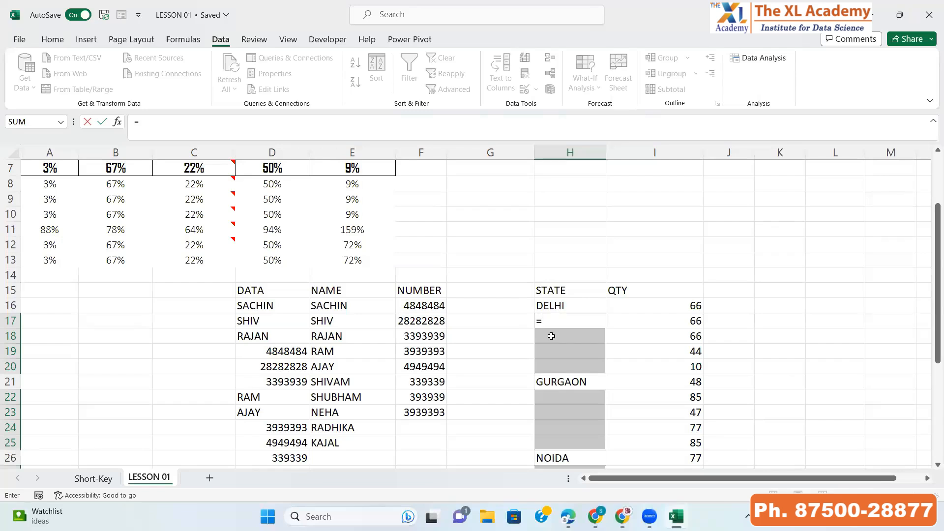
key("Up")
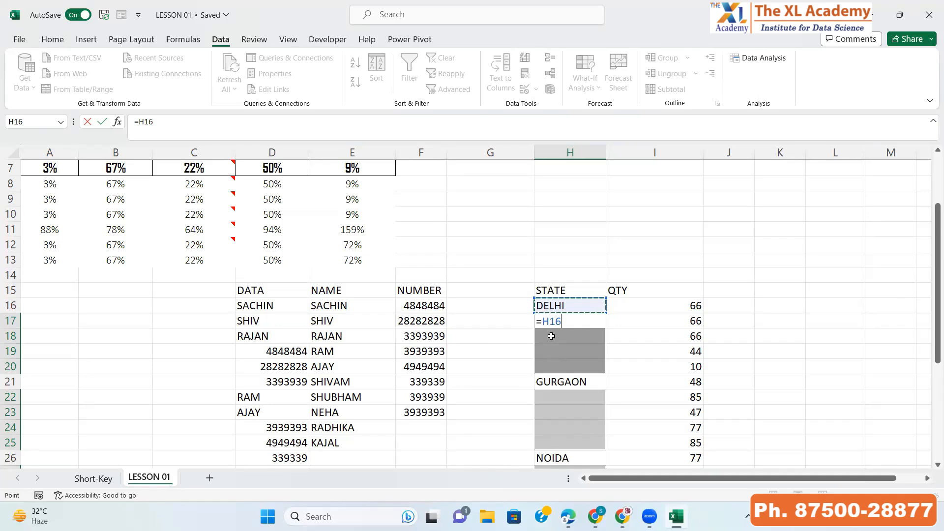
key("ctrl+Return")
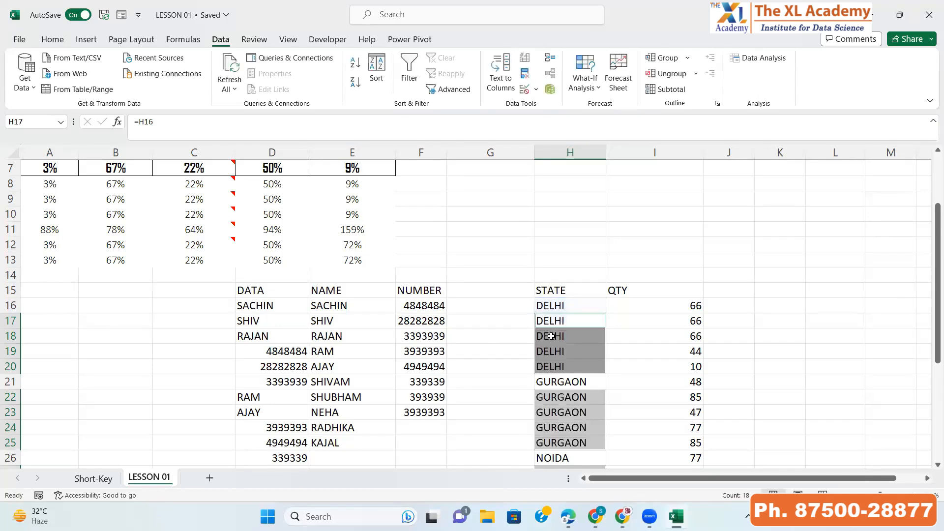
scroll(557, 371, "down", 1)
scroll(557, 375, "down", 4)
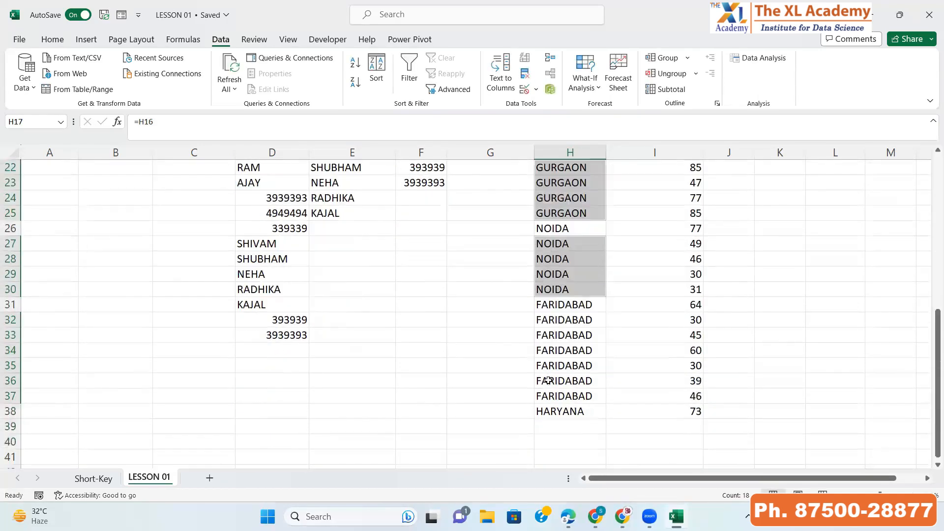
Step: Examine the formulas in the FARIDABAD cells H36, H33 and H34 of the STATE column
left_click(557, 385)
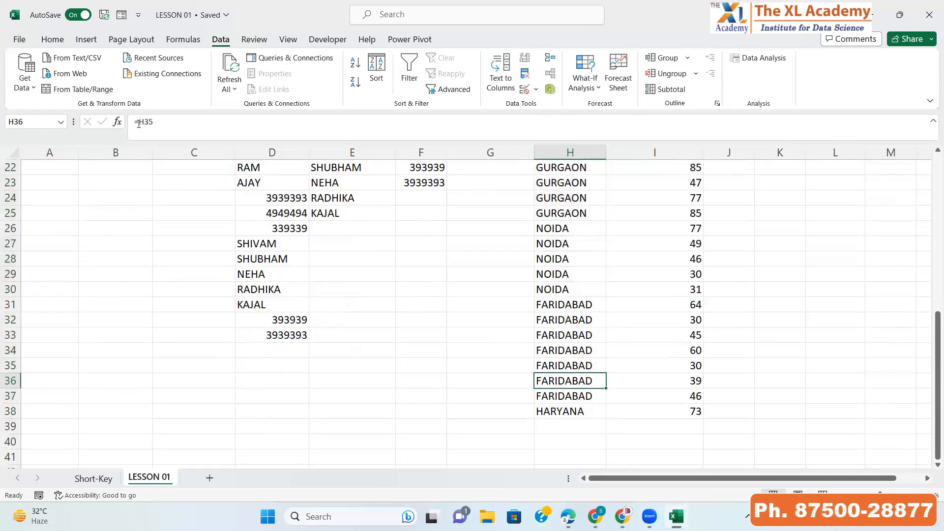
left_click(557, 337)
left_click(559, 351)
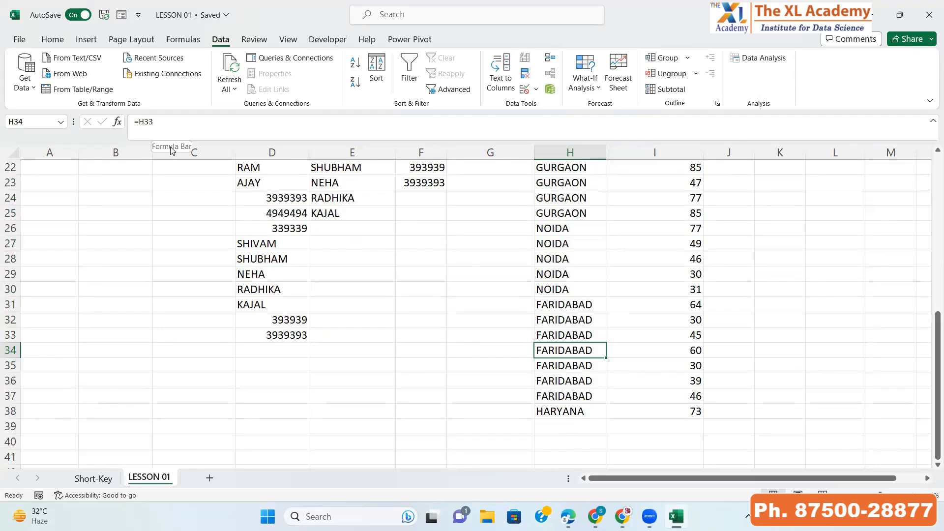
Step: Return to cell A1 and extend the selection over the percentage table to E13
left_click(443, 249)
key("ctrl+Left")
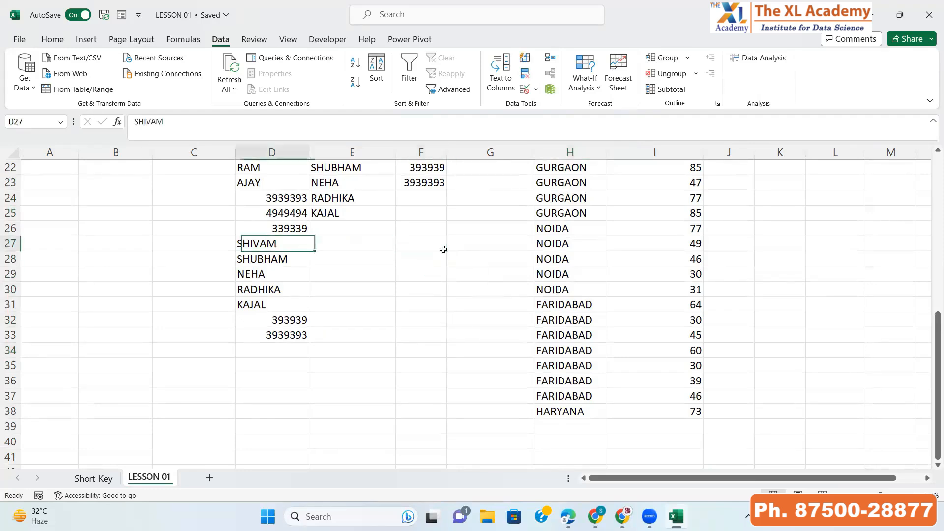
key("ctrl+Left")
key("ctrl+Up")
key("ctrl+Up")
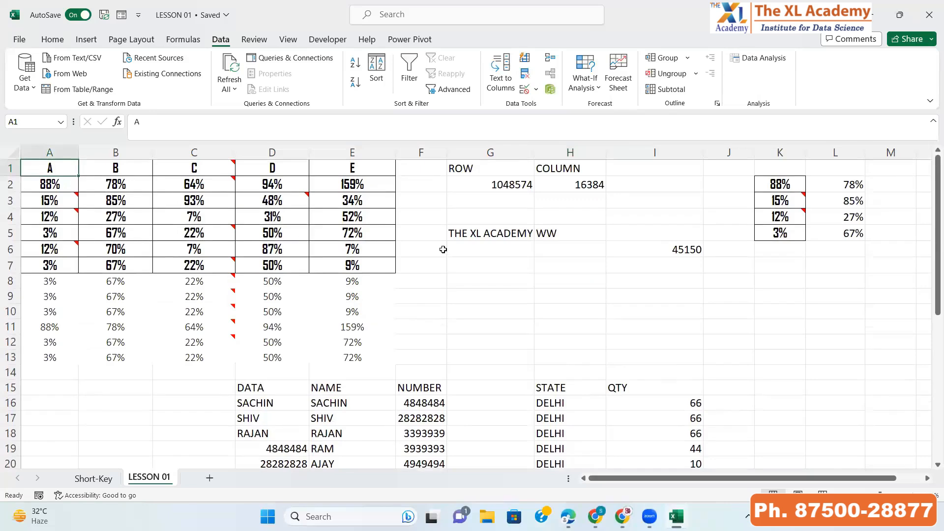
key("ctrl+shift+Down")
key("ctrl+shift+Right")
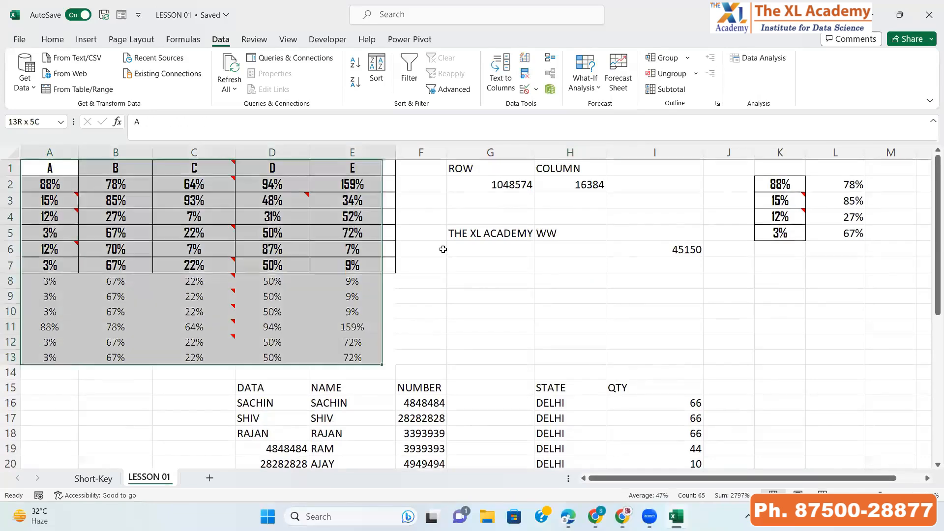
Step: Select the whole region around A1 at once, and reselect it by extending from A1 to E13
key("ctrl+Home")
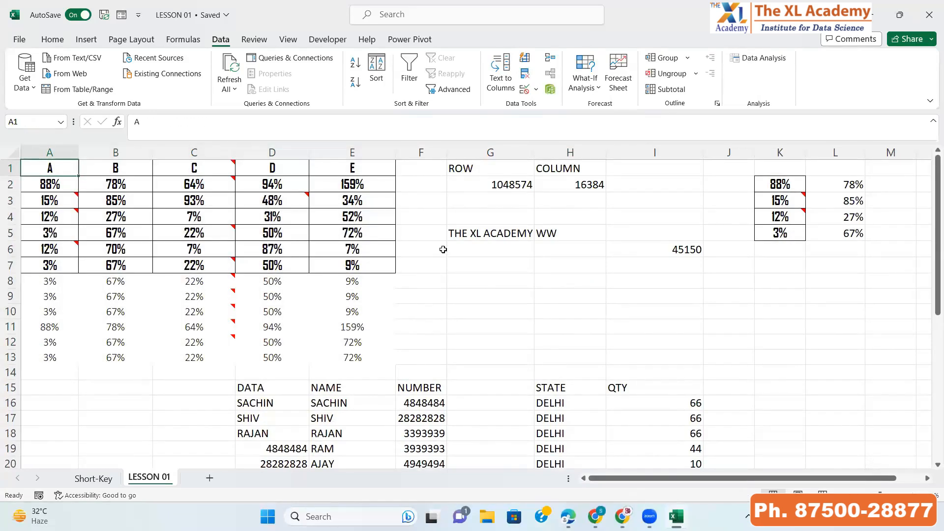
key("ctrl+a")
key("ctrl+Home")
key("ctrl+shift+Down")
key("ctrl+shift+Right")
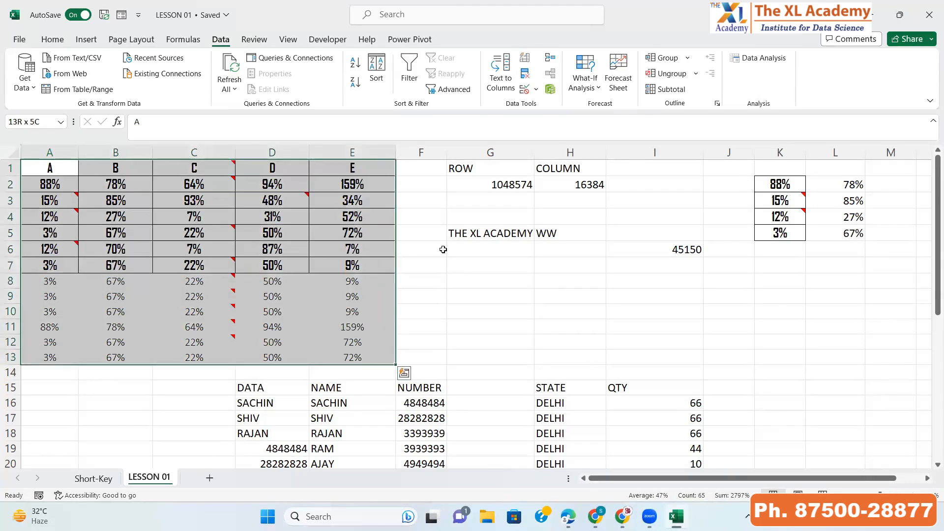
Step: Select the table around A1 using the Current region option of Go To Special
key("ctrl+Home")
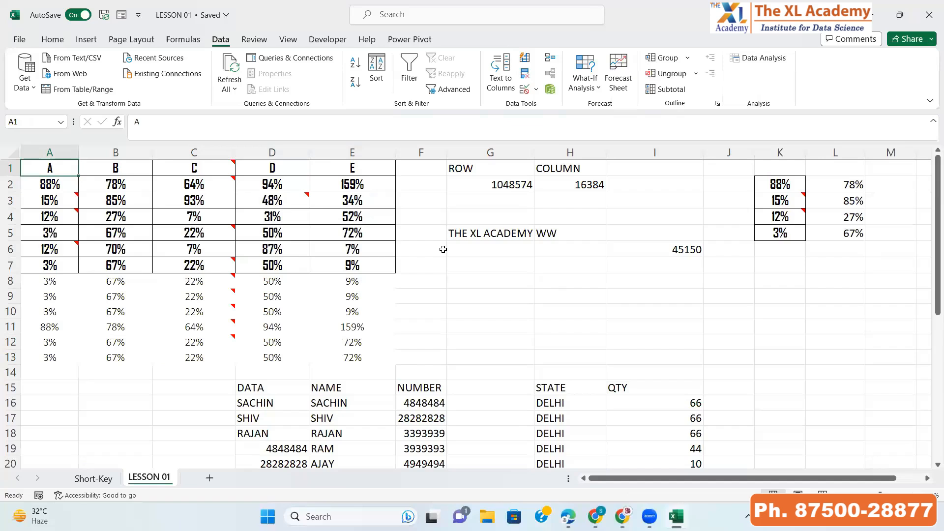
key("ctrl+g")
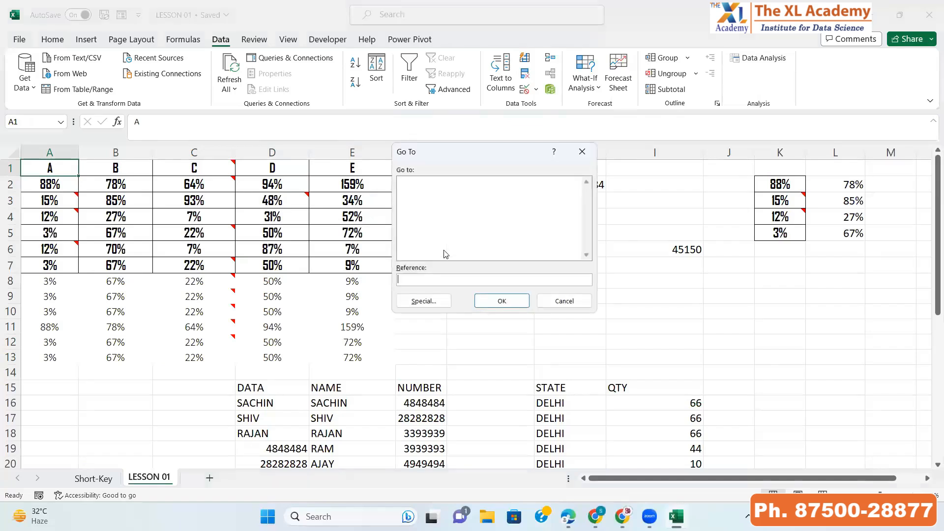
left_click(419, 299)
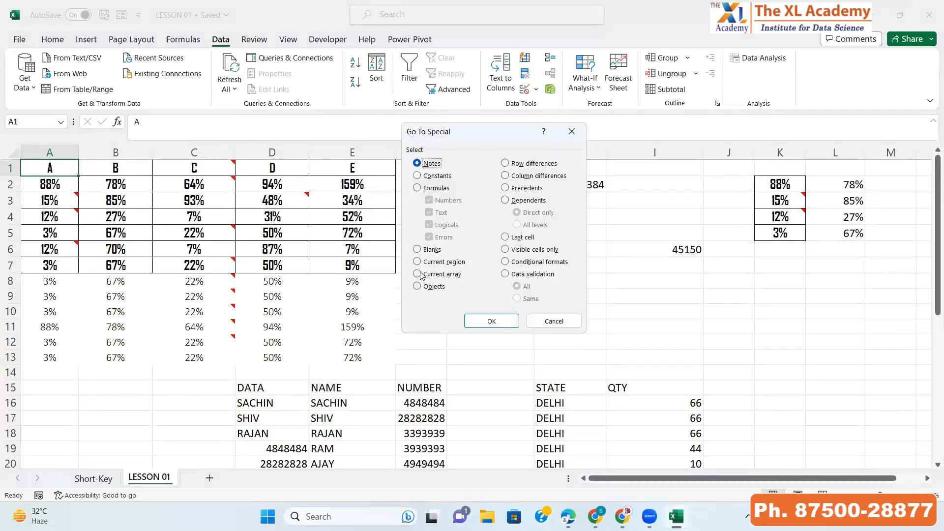
left_click(417, 262)
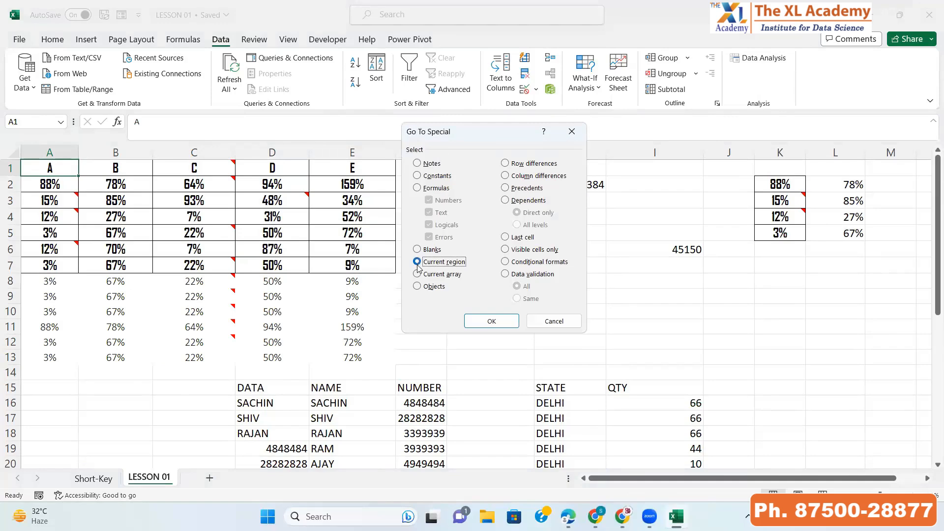
left_click(491, 321)
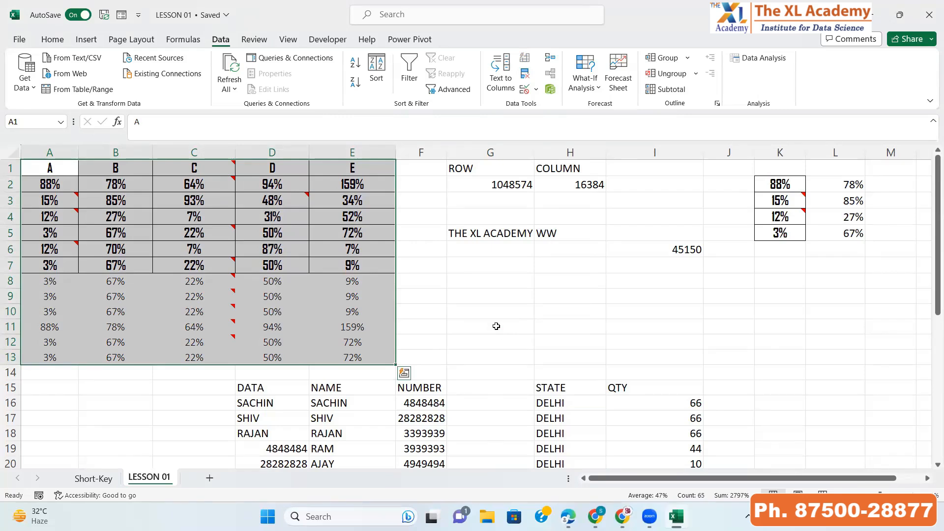
left_click(326, 220)
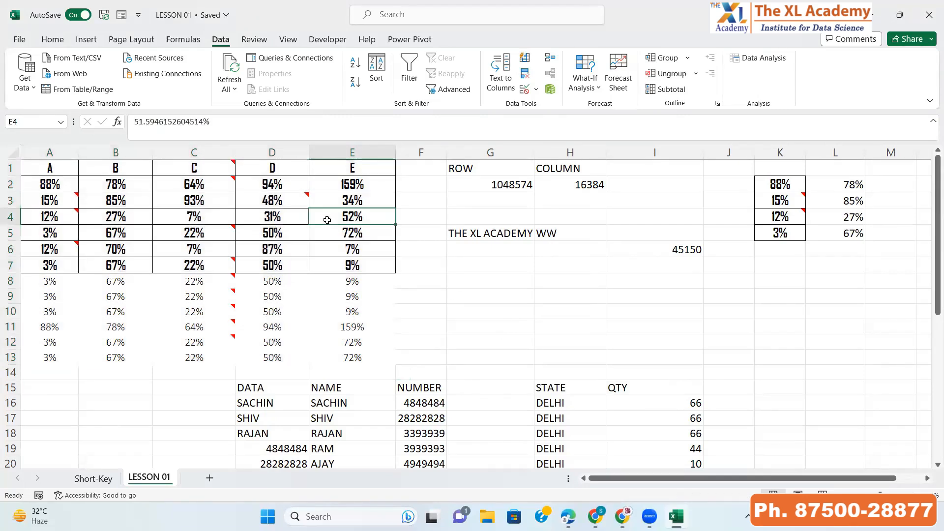
left_click(116, 214)
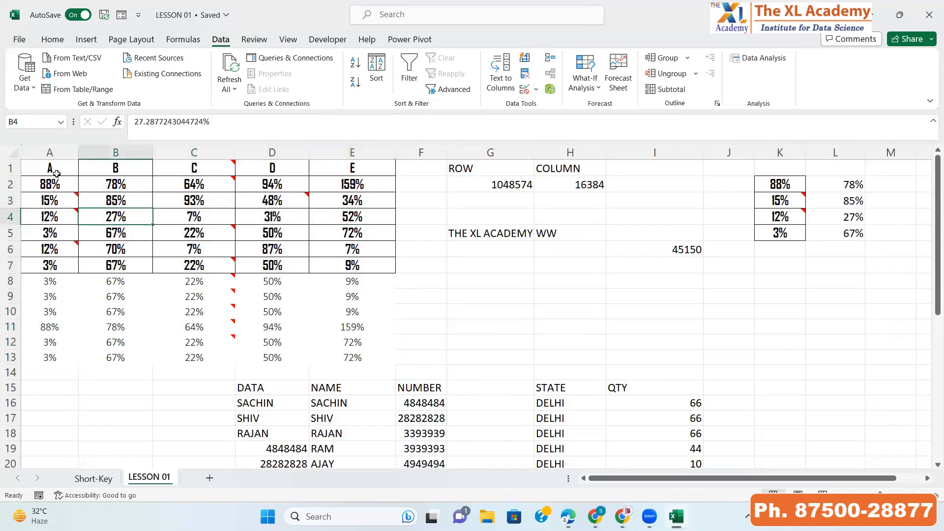
left_click(160, 229)
left_click(138, 400)
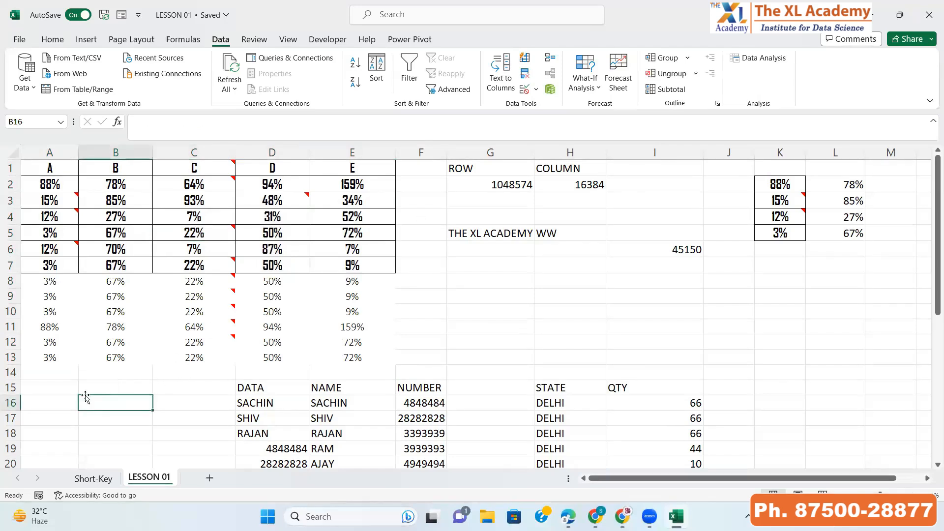
left_click(59, 386)
left_click(474, 265)
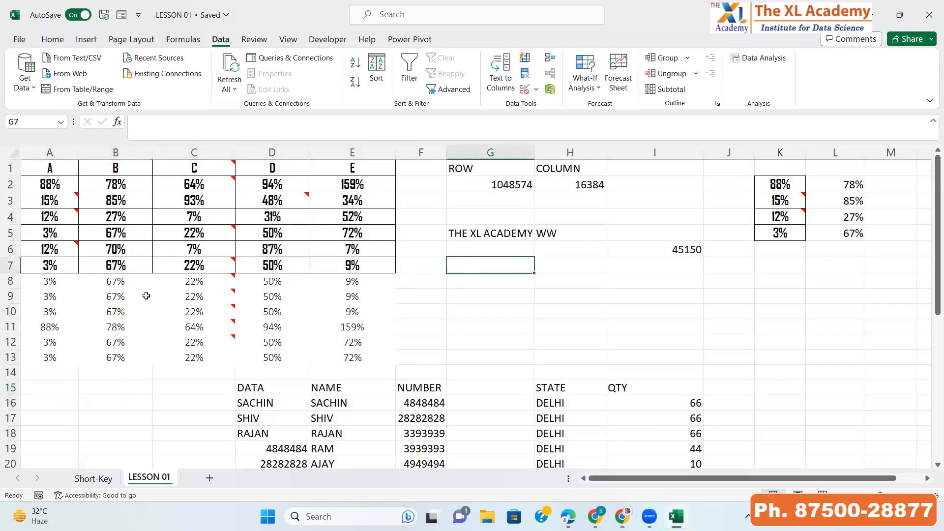
Step: Select the surrounding table from B9, B5 and B3 in turn, extending the selection from B5 to the entire sheet
left_click(145, 296)
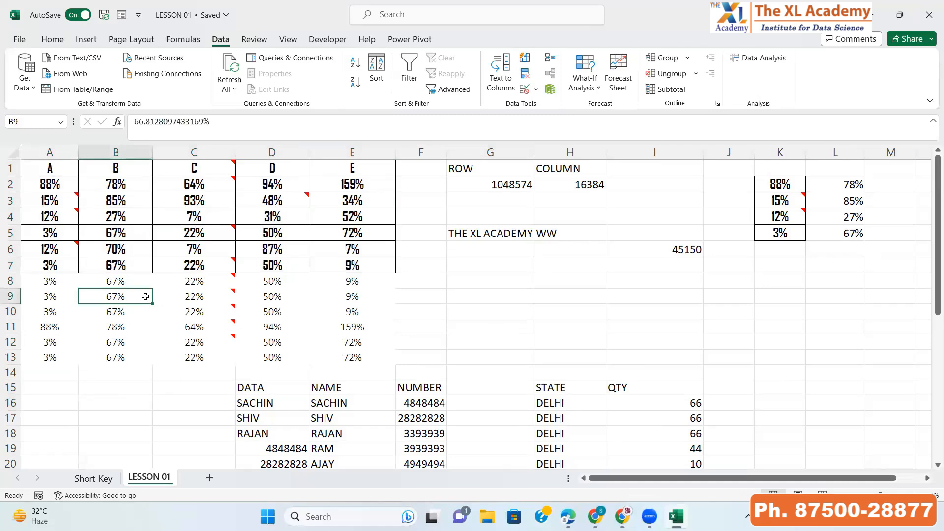
key("ctrl+a")
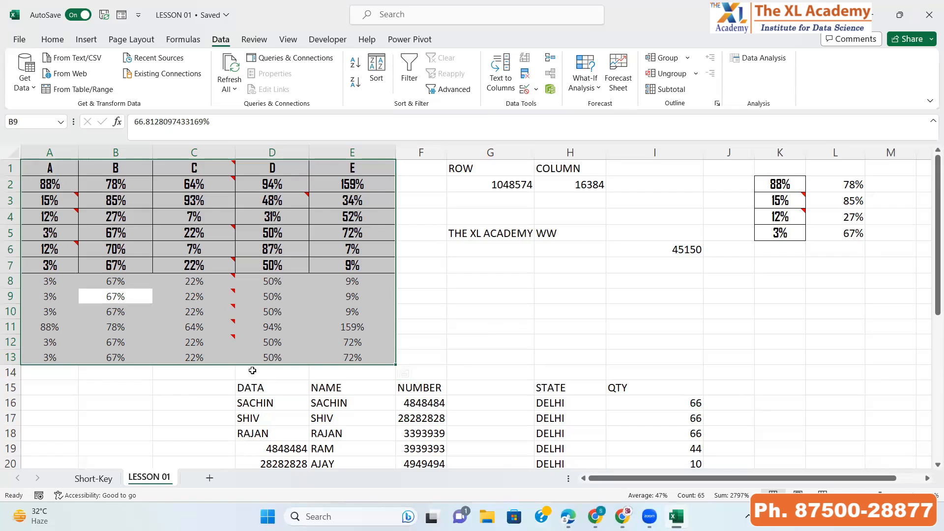
left_click(142, 239)
key("ctrl+a")
key("ctrl+a")
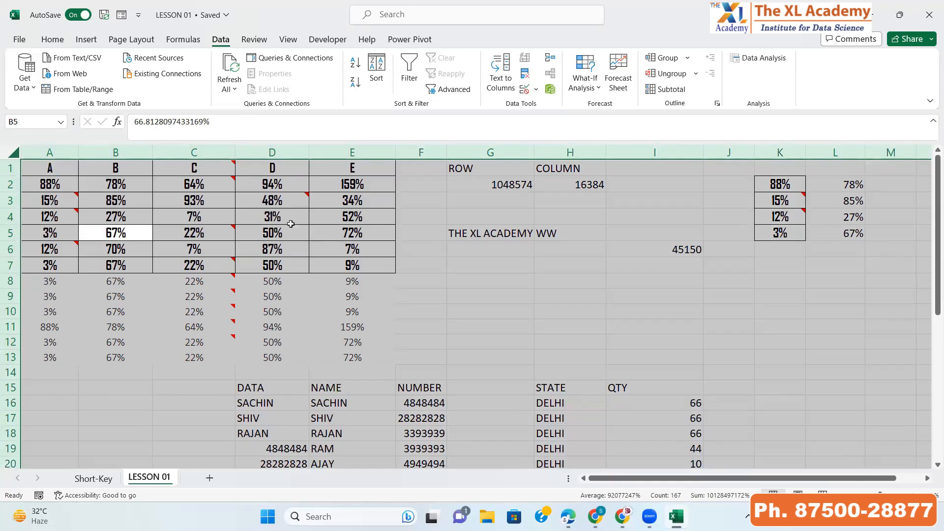
left_click(134, 199)
key("ctrl+a")
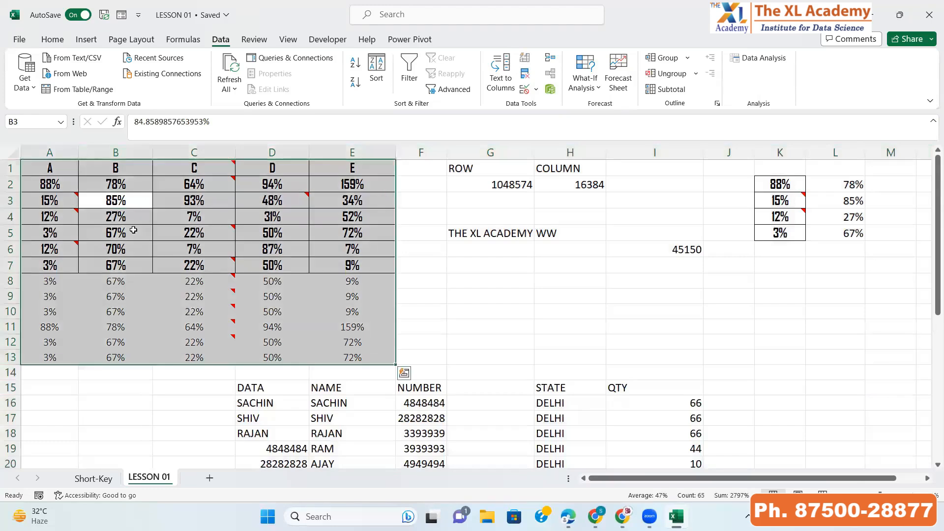
Step: Clear the text THE XL ACADEMY NEW BATCH TODAY from cell G5
left_click(320, 181)
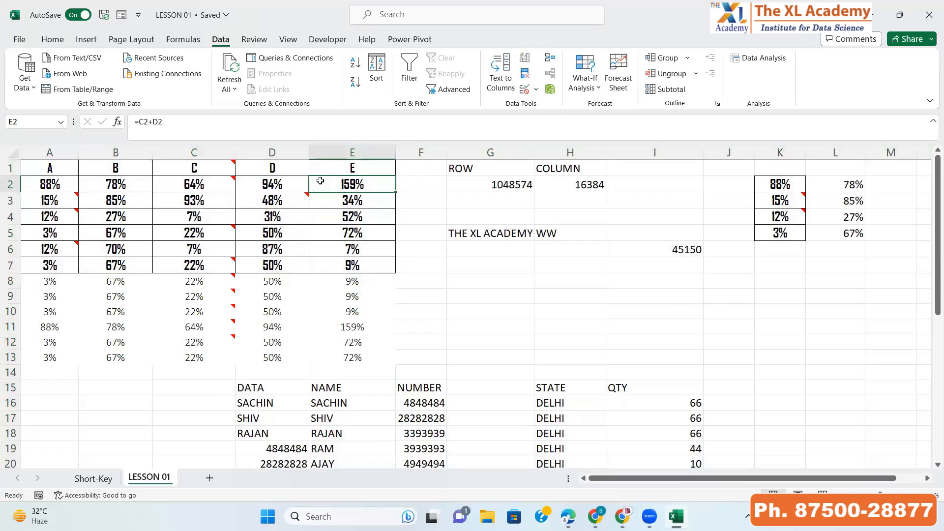
key("Down")
key("Right")
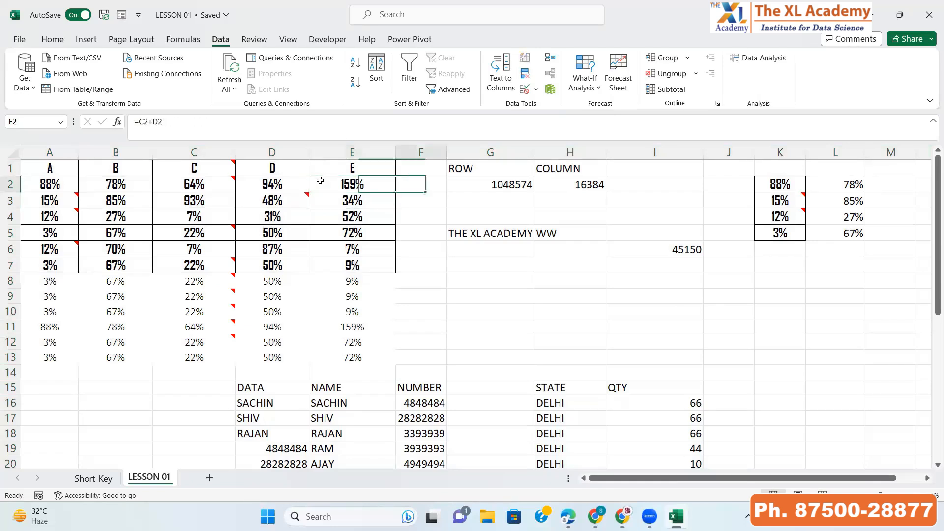
key("Right")
key("Down")
key("Down")
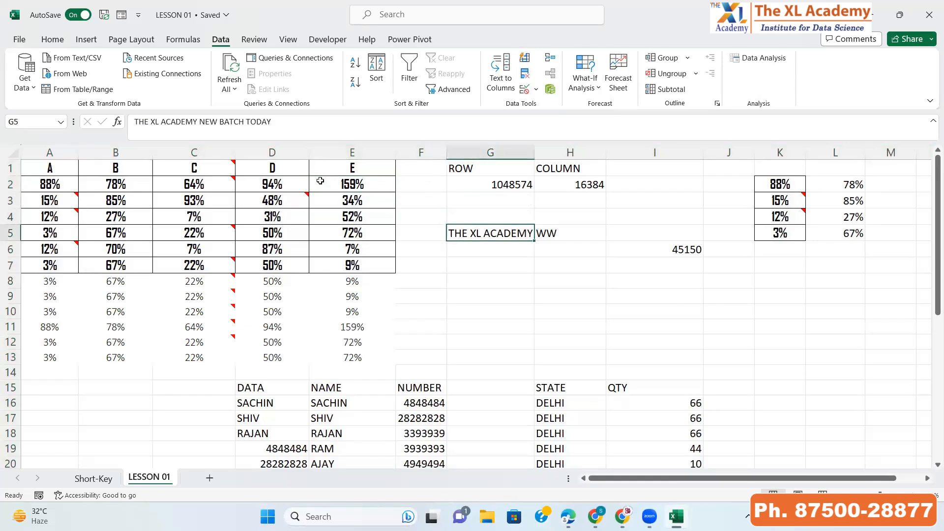
key("Delete")
key("Left")
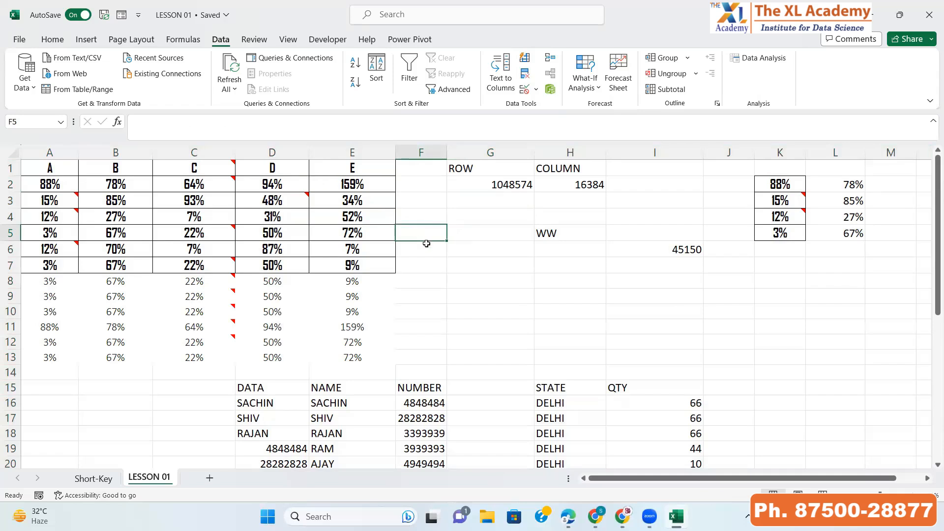
left_click(476, 236)
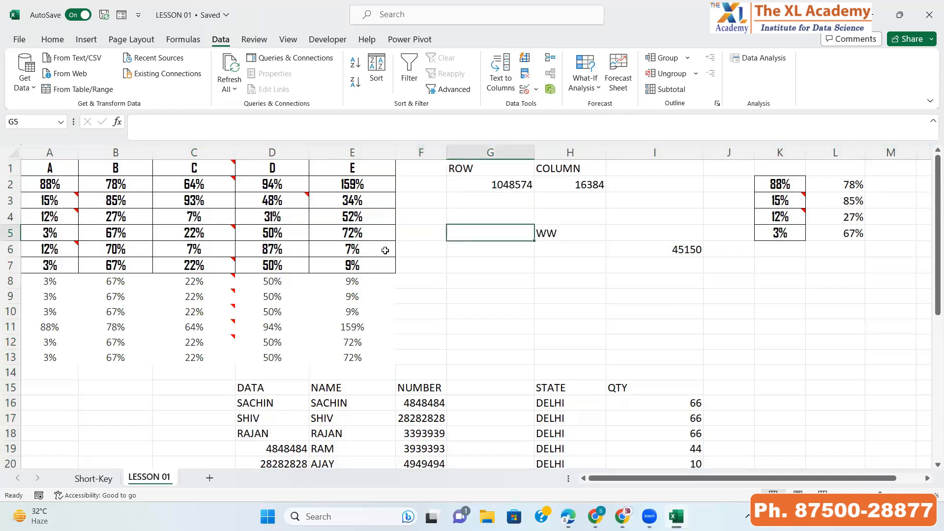
left_click(363, 232)
left_click(444, 229)
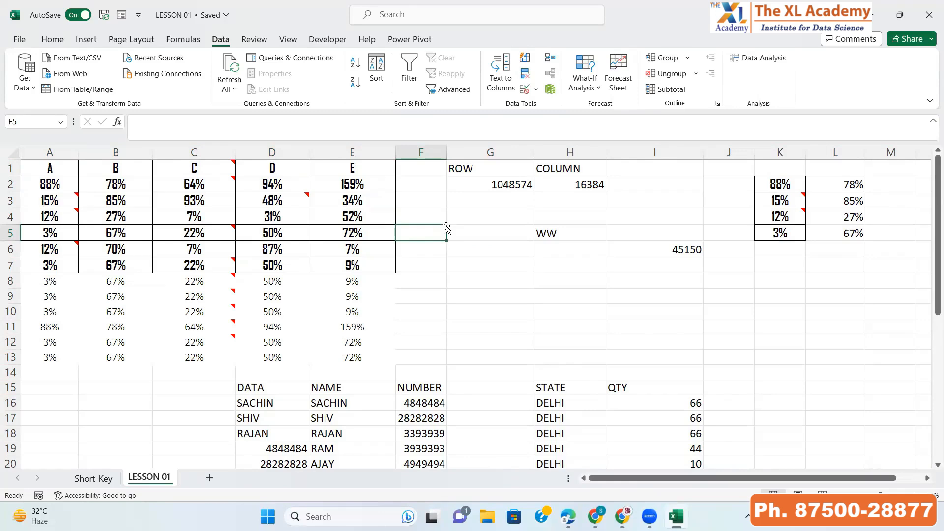
Step: Insert a smiley face shape, 2.54 by 2.54 cm, below the percentage values in column K
left_click(86, 40)
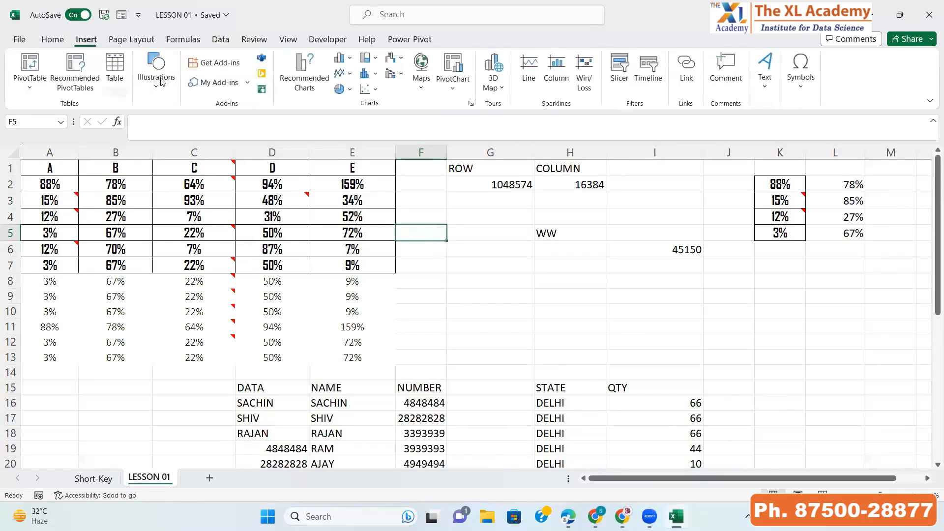
left_click(161, 82)
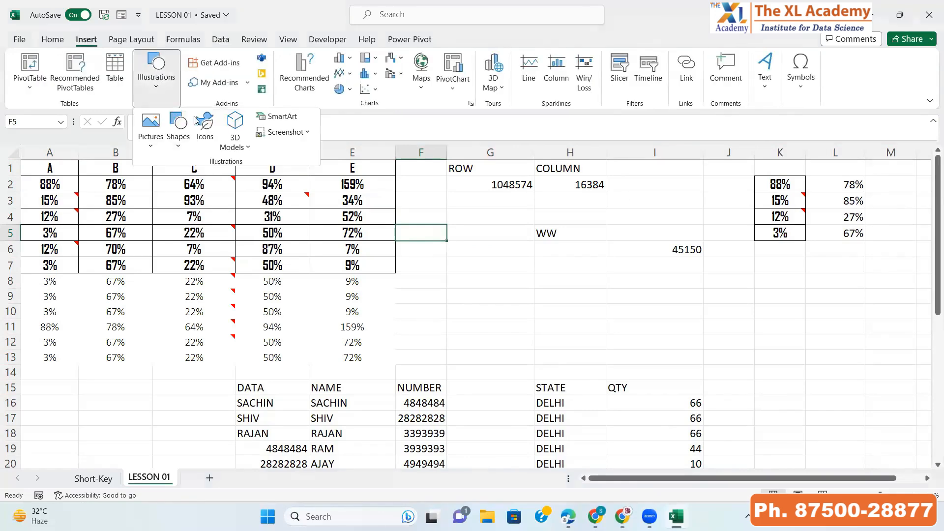
left_click(182, 146)
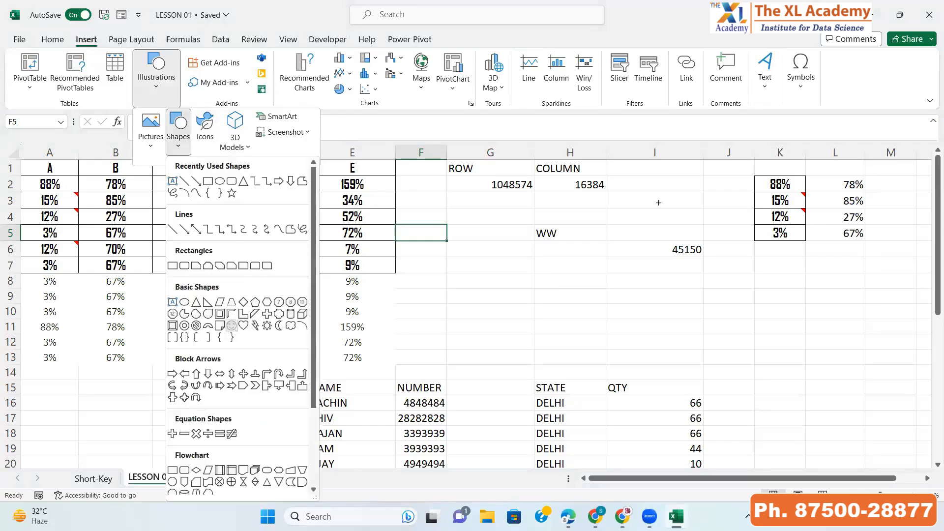
left_click(728, 292)
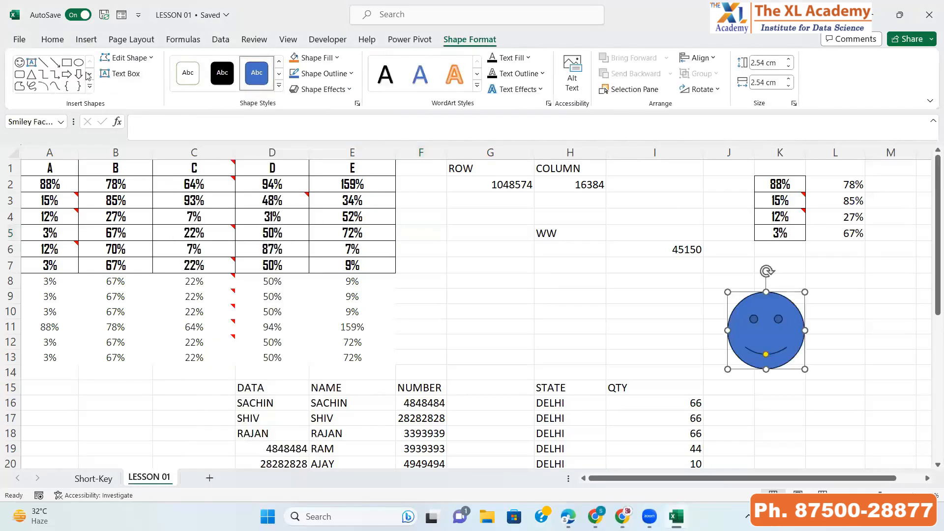
Step: Draw a right arrow about 1.35 by 2.72 cm below WW and an isosceles triangle about 2.54 by 2.95 cm beside the smiley face
left_click(67, 74)
left_click_drag(469, 251, 550, 293)
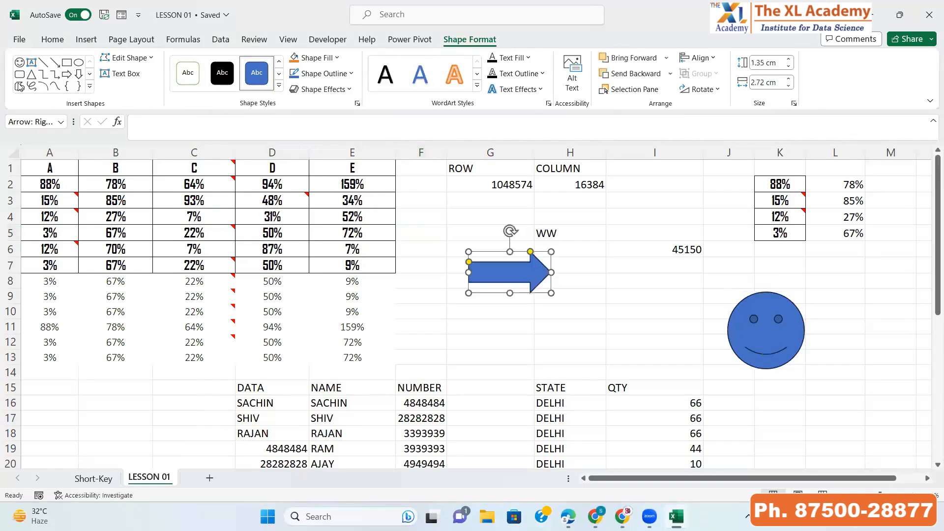
left_click(31, 74)
left_click_drag(640, 317, 730, 394)
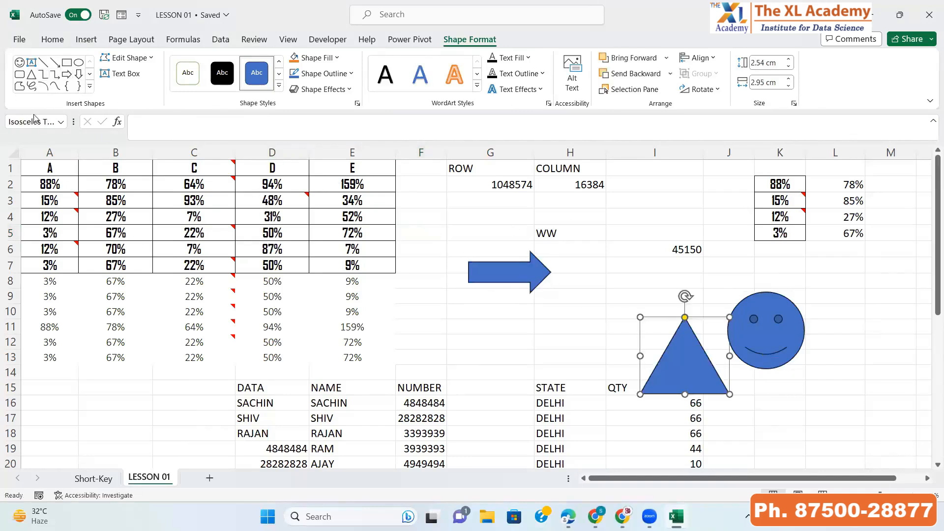
Step: Draw a second right arrow over column I between rows 4 and 6, and deselect it by selecting cell G3
left_click(68, 74)
left_click_drag(610, 212, 693, 255)
left_click(452, 195)
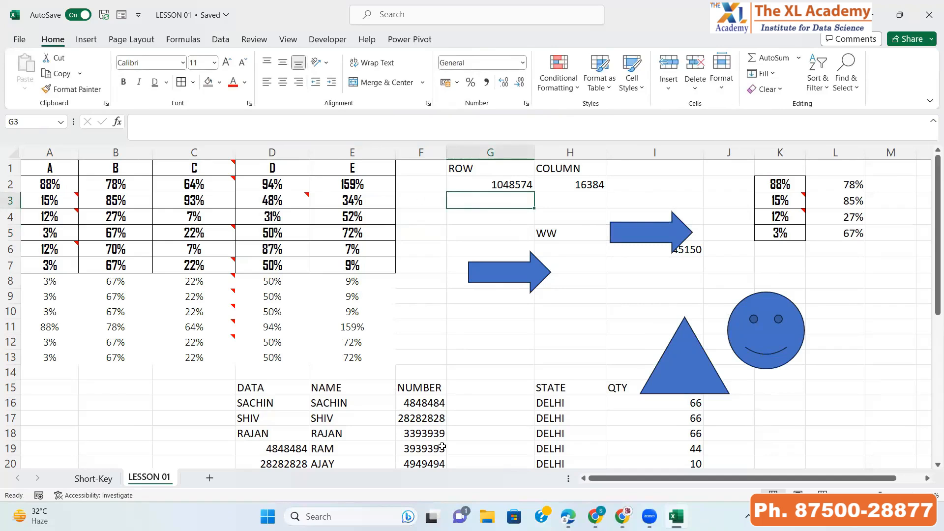
Step: Select the whole percentage table from cell E7, select the single right arrow below WW, and finish on cell F3
key("ctrl+g")
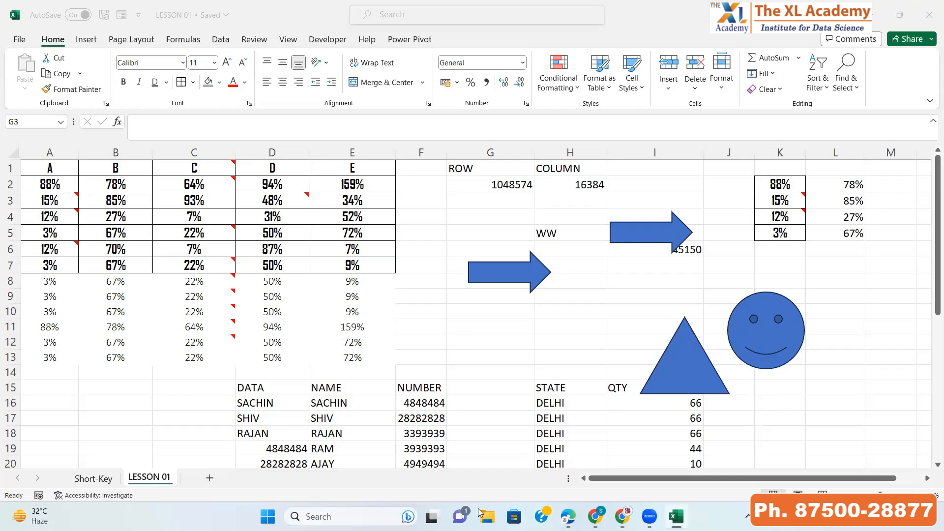
left_click(422, 236)
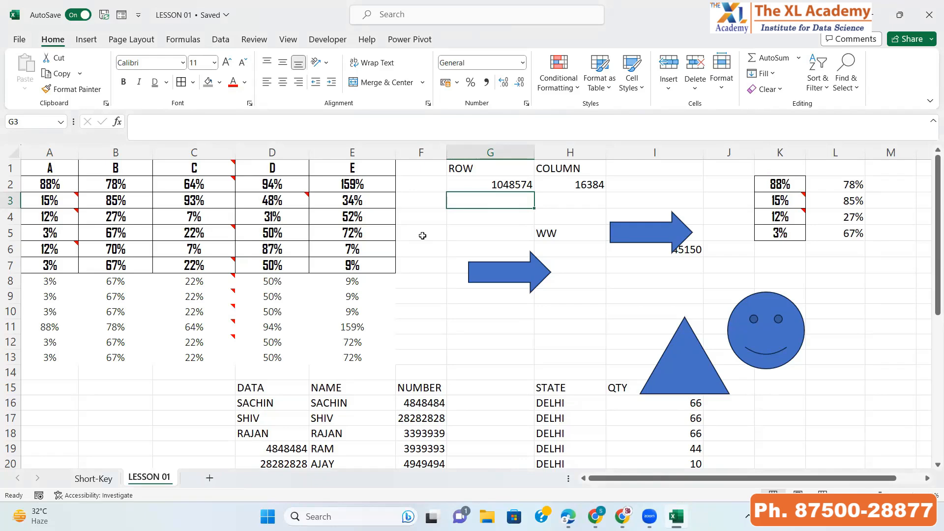
left_click(346, 267)
key("ctrl+a")
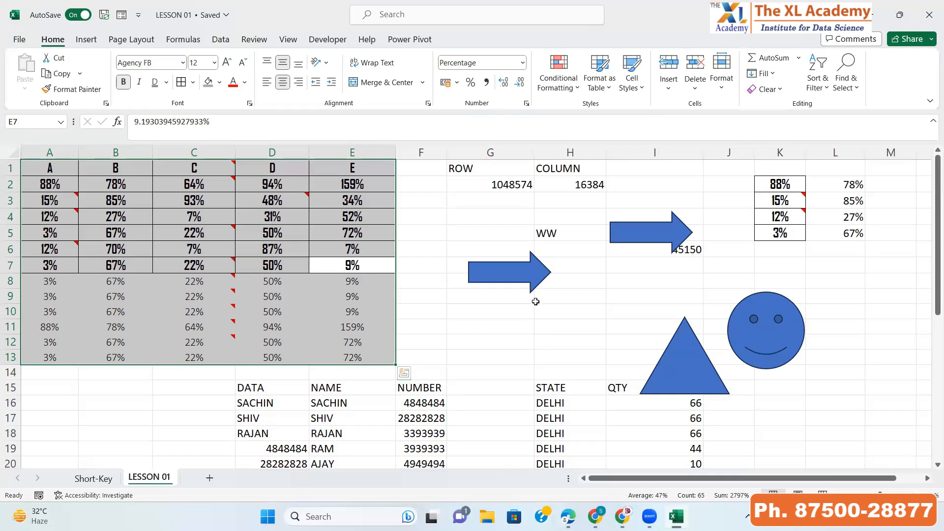
left_click(524, 273)
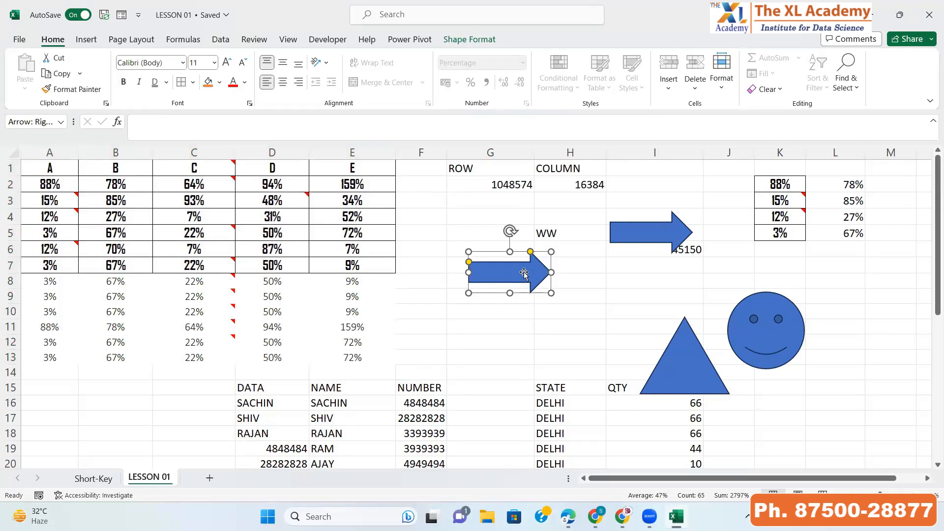
left_click(430, 200)
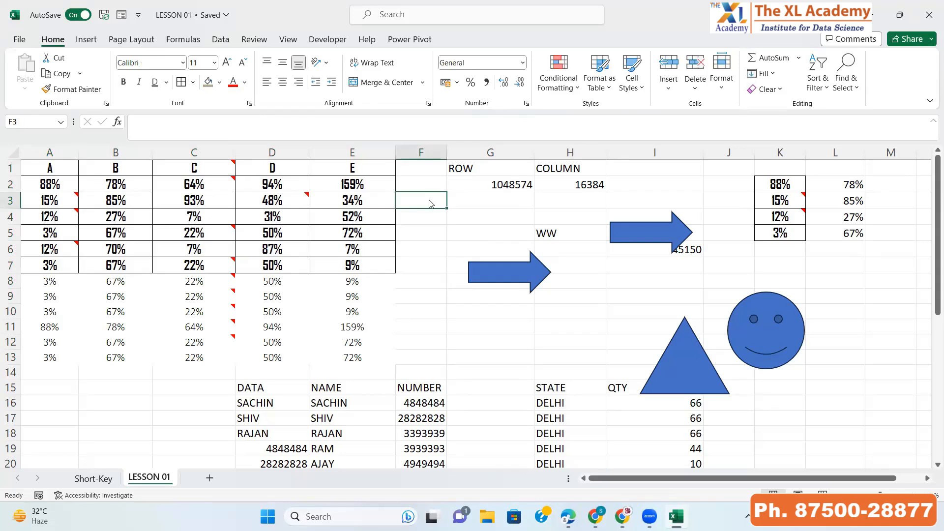
Step: Select all drawn objects on the LESSON 01 sheet with Go To Special and delete them
key("ctrl+g")
left_click(405, 305)
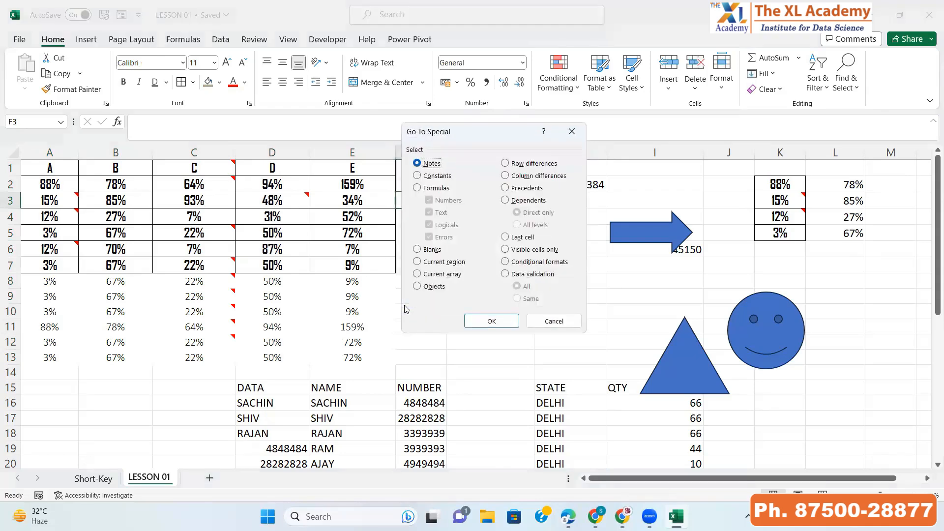
left_click(418, 286)
left_click(485, 321)
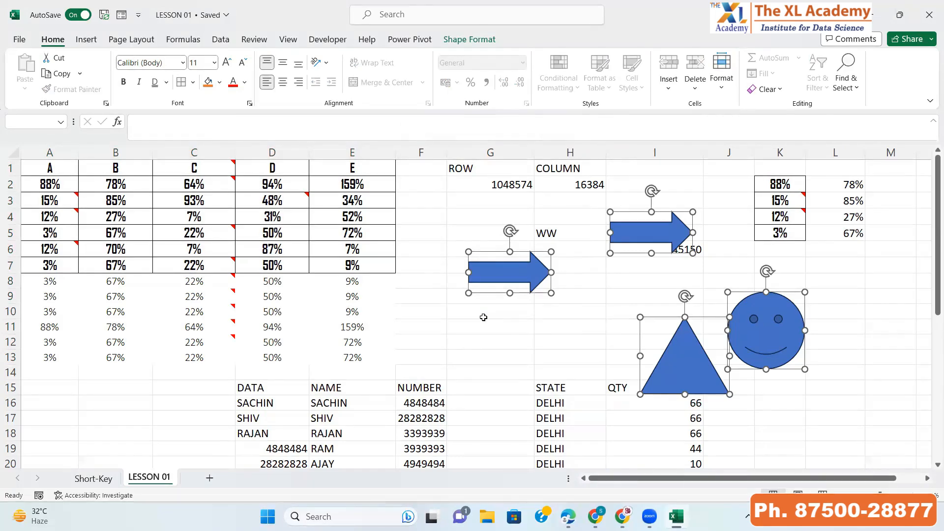
key("Delete")
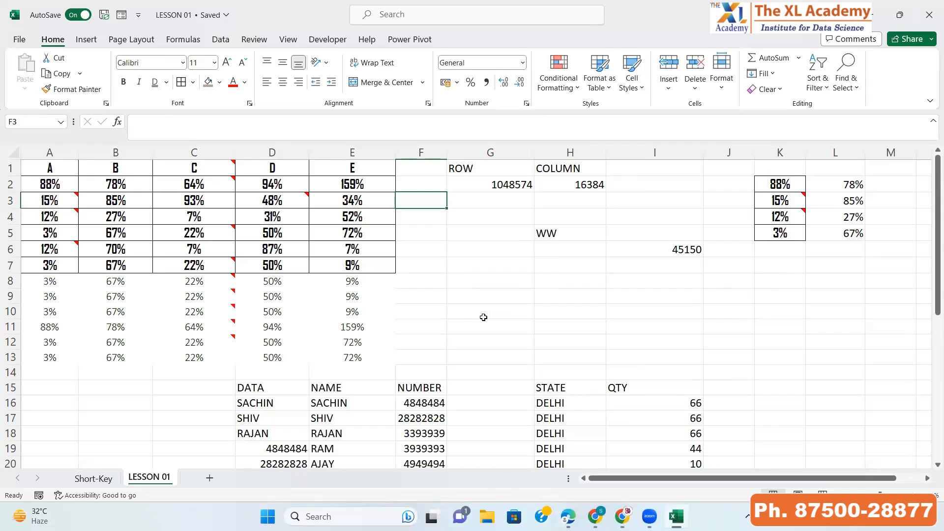
Step: Jump to the worksheet's last cell using the Last cell option of Go To Special
key("F5")
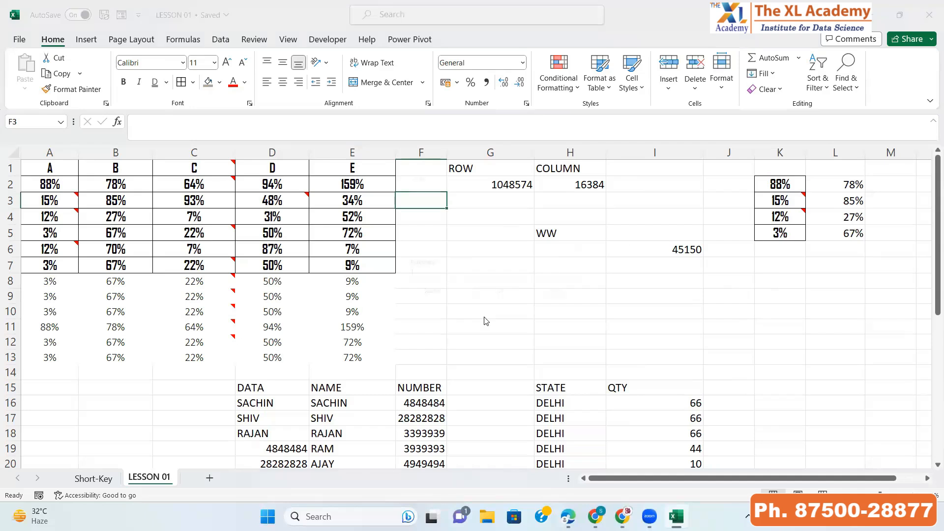
left_click(418, 299)
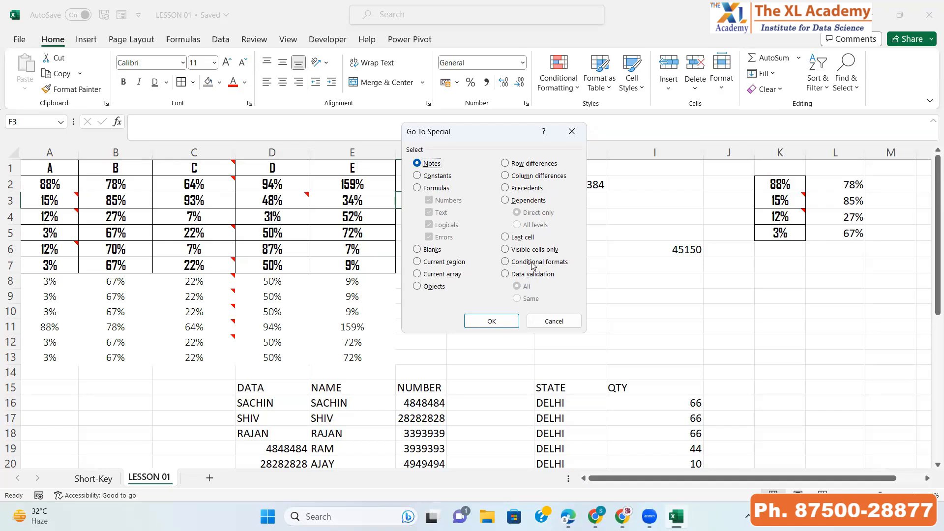
left_click(509, 238)
left_click(490, 322)
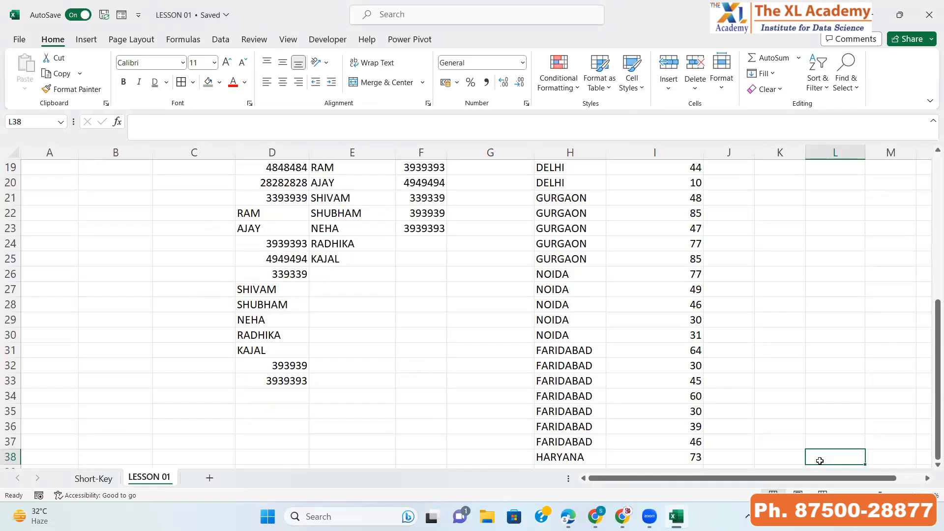
Step: Return from the last cell to cell A1 by jumping along the edges of the data
key("ctrl+Left")
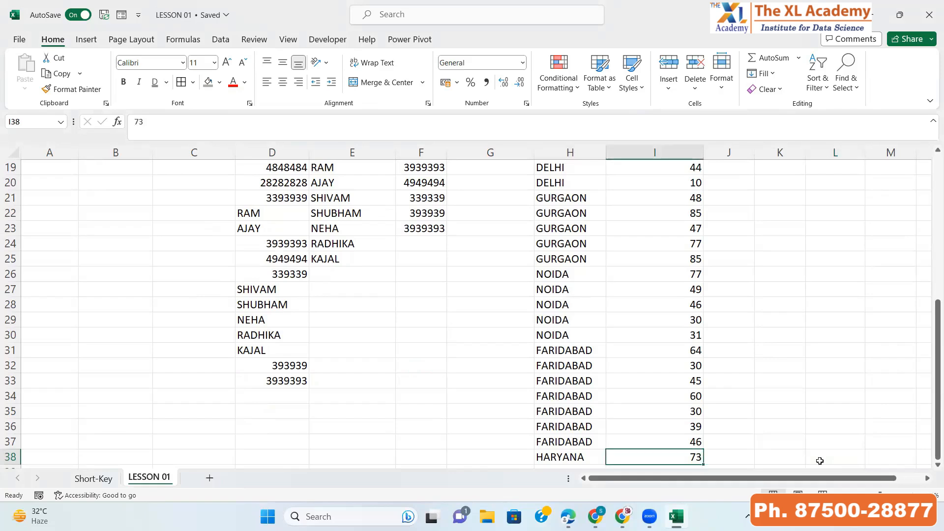
key("ctrl+Left")
key("ctrl+Left")
key("ctrl+Up")
key("ctrl+Up")
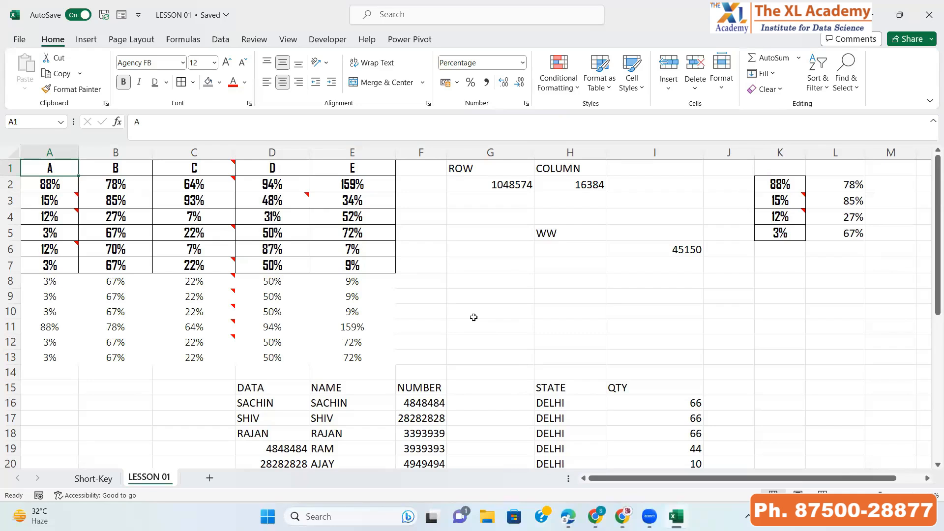
Step: Turn on filtering for the header row of the percentage table starting at cell A1
key("ctrl+shift+Down")
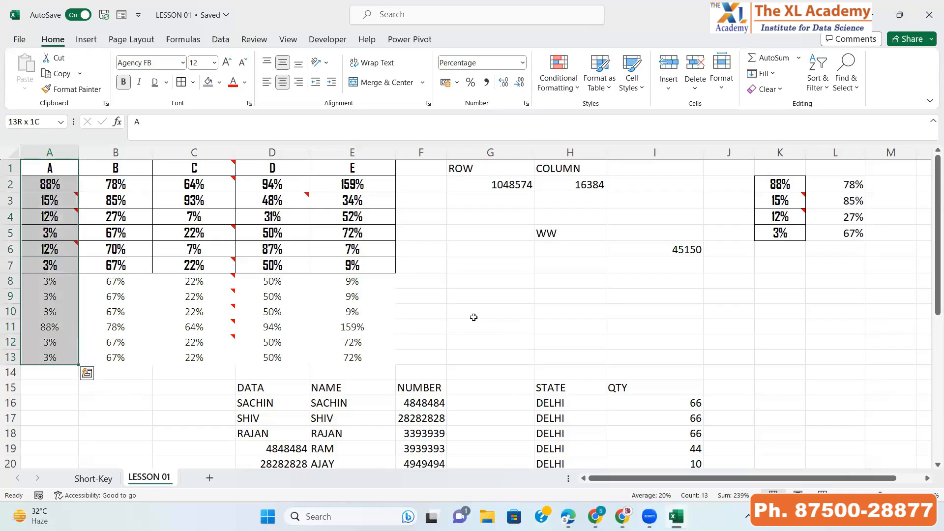
key("ctrl+Up")
key("alt+a")
key("t")
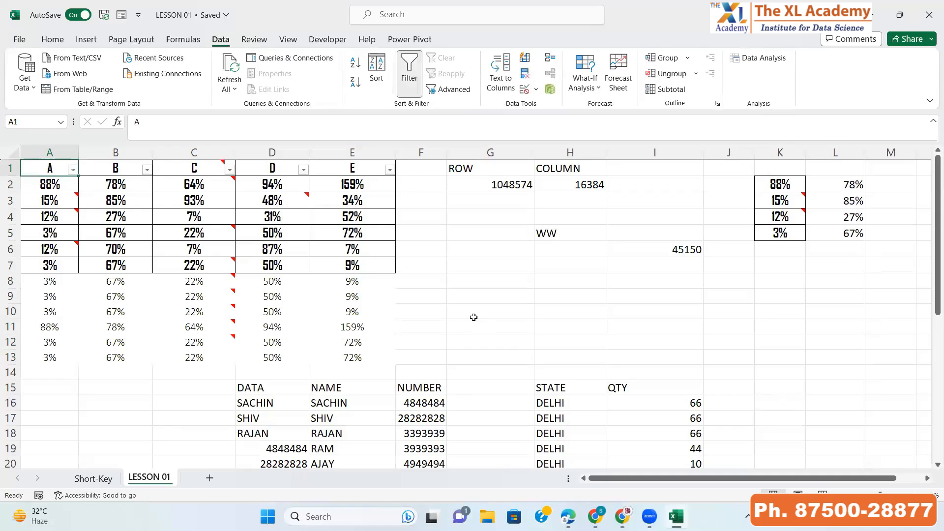
Step: Filter column A of the percentage table to show only the 12% and 15% rows
key("alt+Down")
key("e")
key("Down")
key("space")
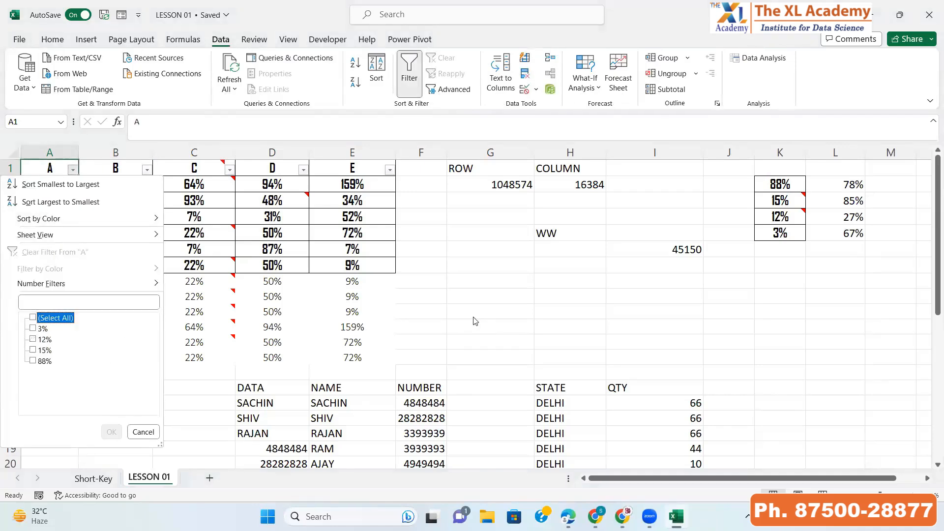
key("Down")
key("Down")
key("space")
key("Down")
key("space")
key("Tab")
key("Return")
key("Down")
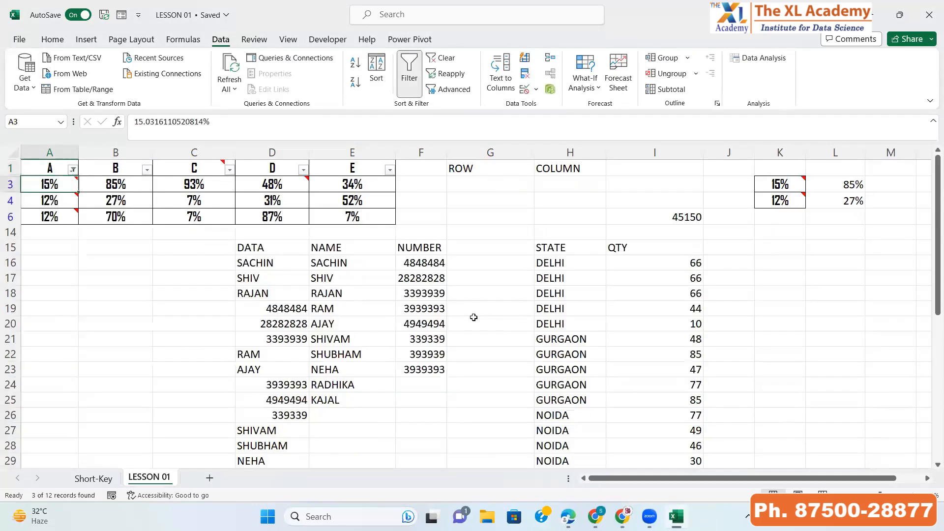
Step: Copy only the visible cells of the filtered table in columns A to E and paste them into a new worksheet
key("Up")
key("ctrl+shift+Down")
key("ctrl+shift+Right")
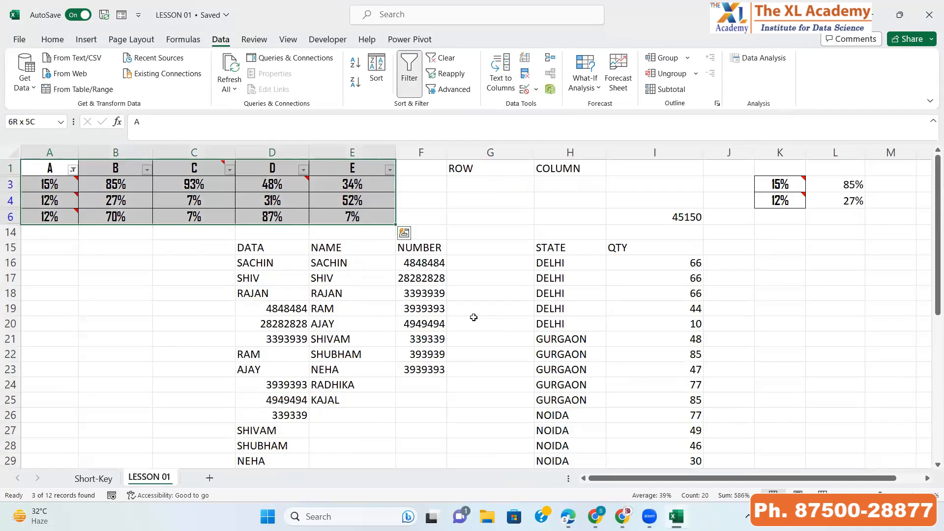
key("alt+semicolon")
key("ctrl+c")
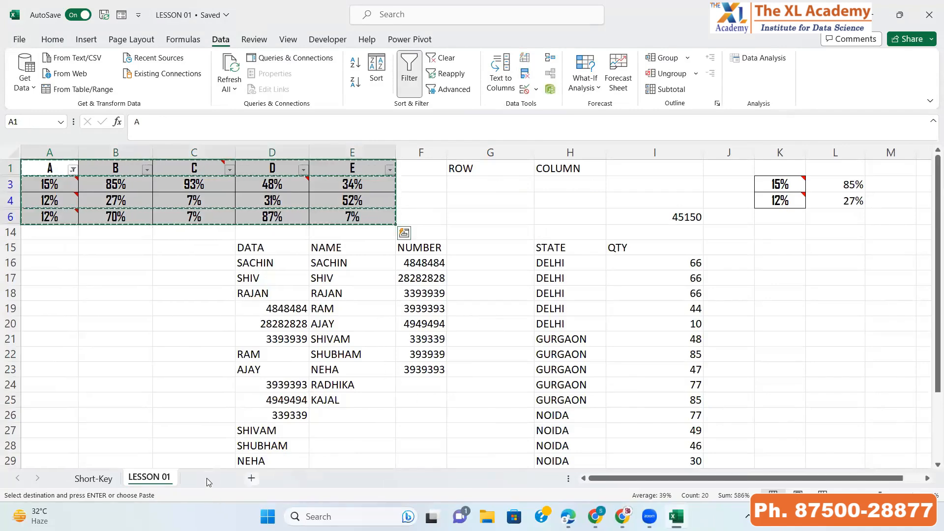
key("shift+F11")
key("ctrl+v")
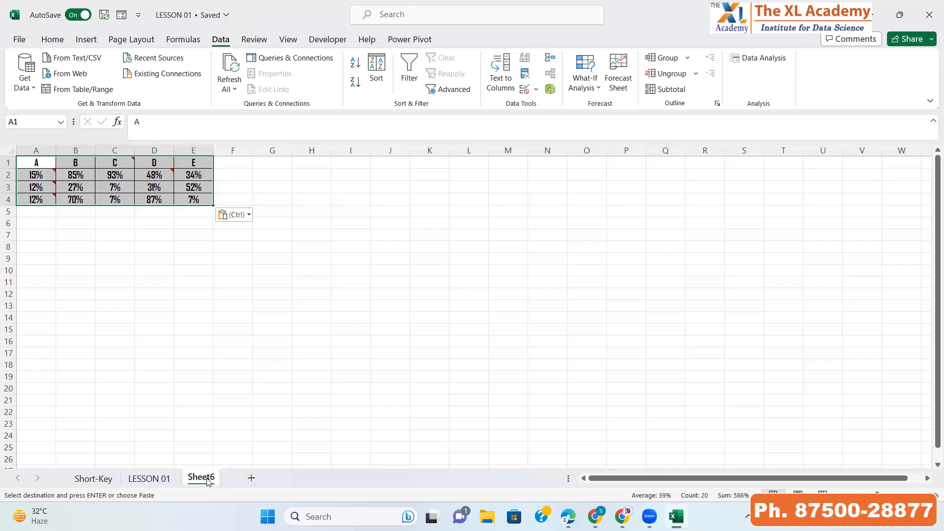
Step: Clear the pasted cell contents on Sheet6 and return to the filtered table on the LESSON 01 sheet
key("Delete")
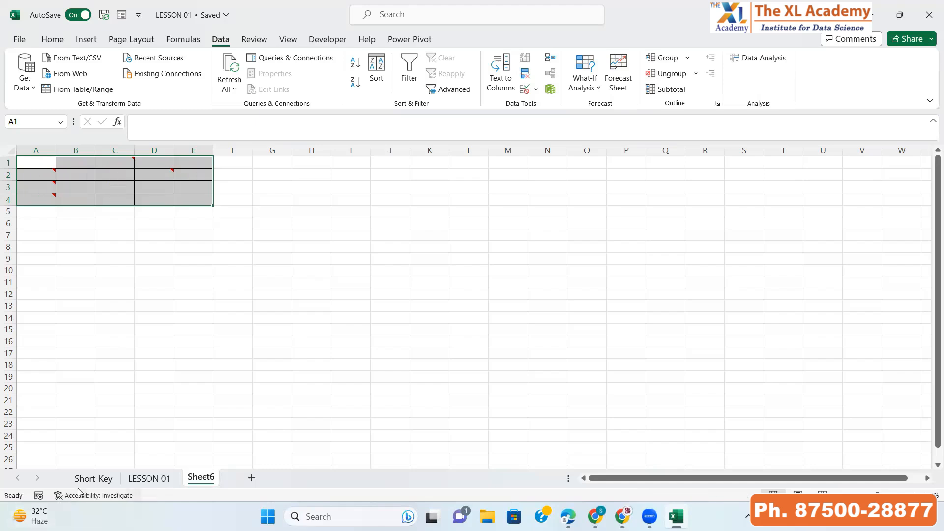
left_click(168, 479)
key("ctrl+shift+l")
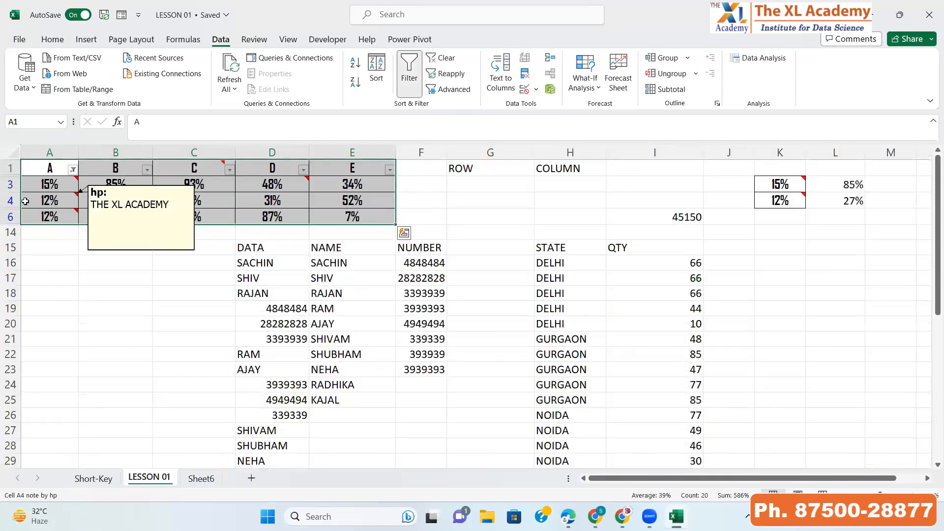
key("ctrl+q")
key("Escape")
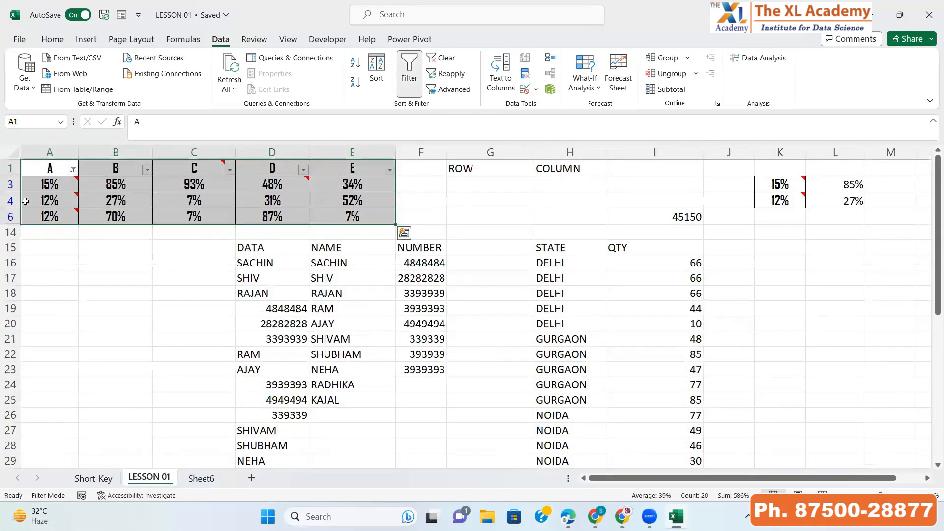
Step: Select the filtered table's visible cells only with Go To Special, then copy and paste them at A1 of Sheet6
key("ctrl+g")
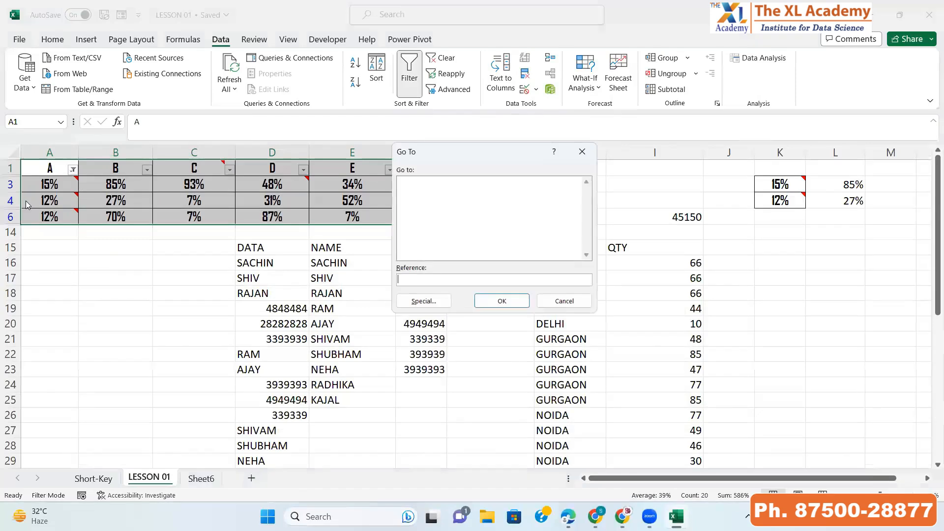
left_click(422, 301)
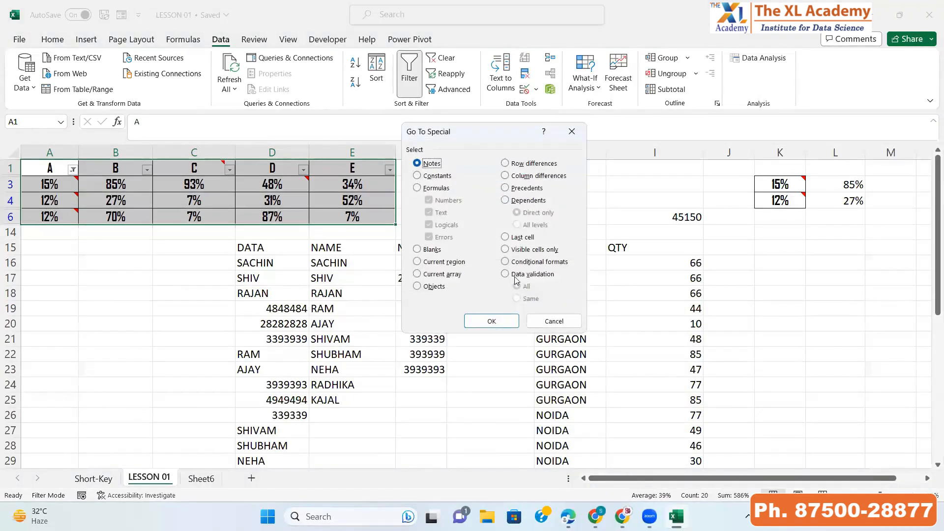
left_click(505, 249)
left_click(473, 321)
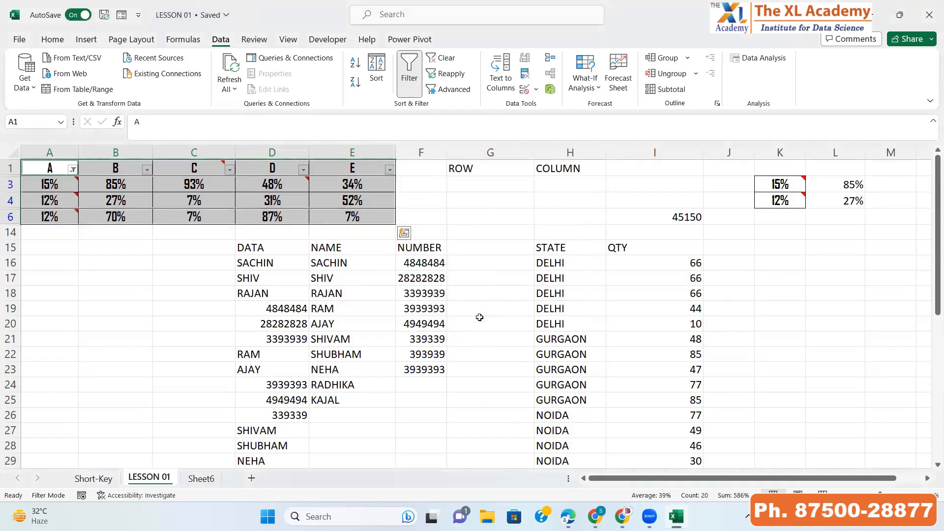
key("ctrl+c")
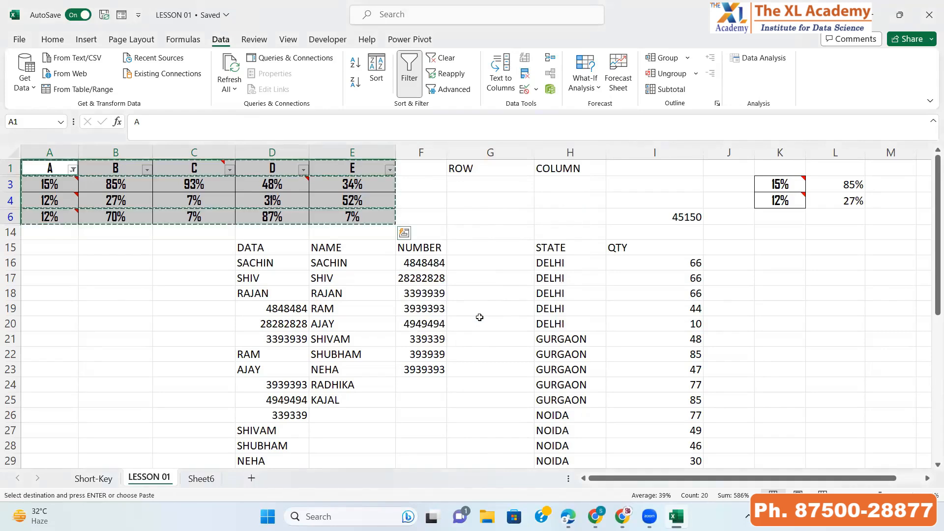
left_click(201, 477)
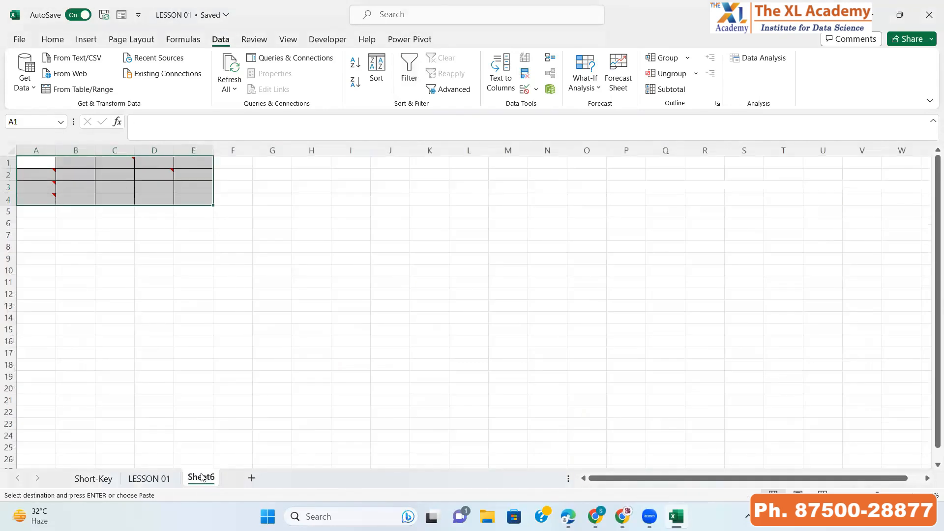
key("ctrl+v")
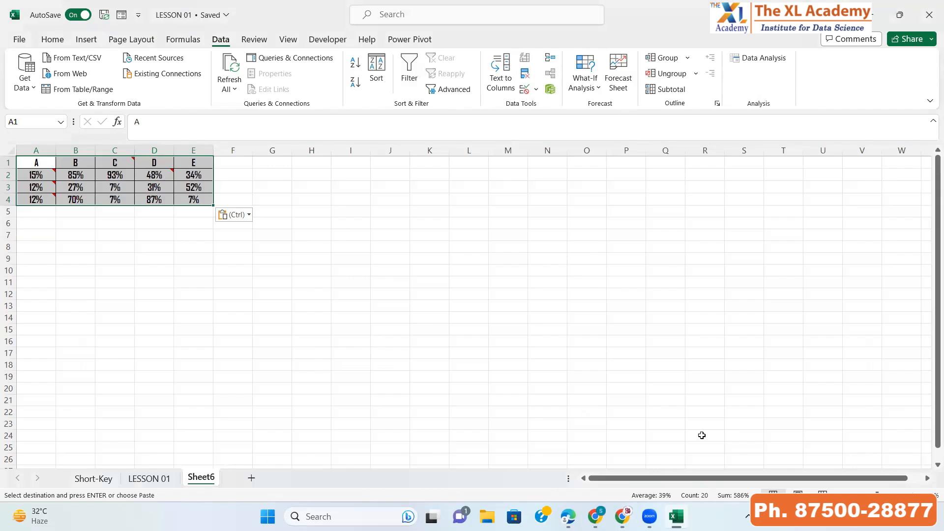
Step: Return to the LESSON 01 sheet and remove the filter from the percentage table
key("ctrl+n")
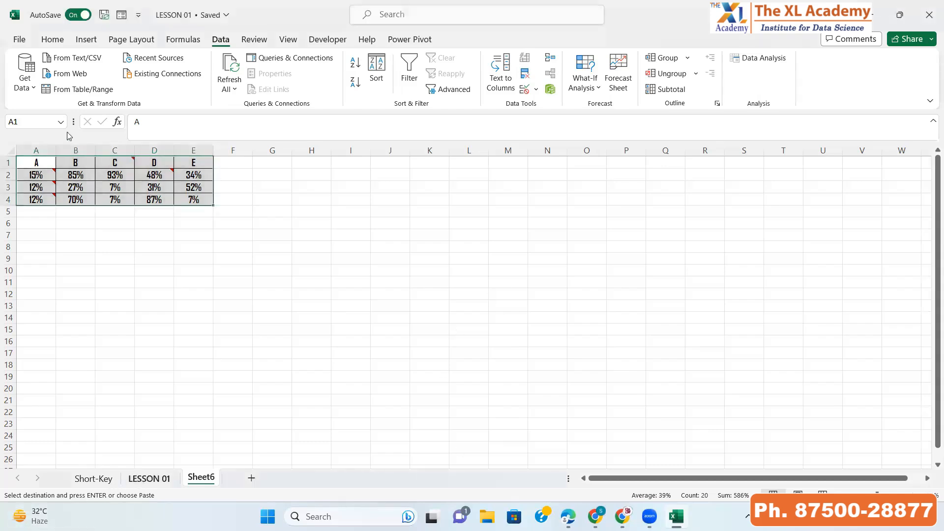
left_click(140, 481)
left_click(64, 185)
key("Escape")
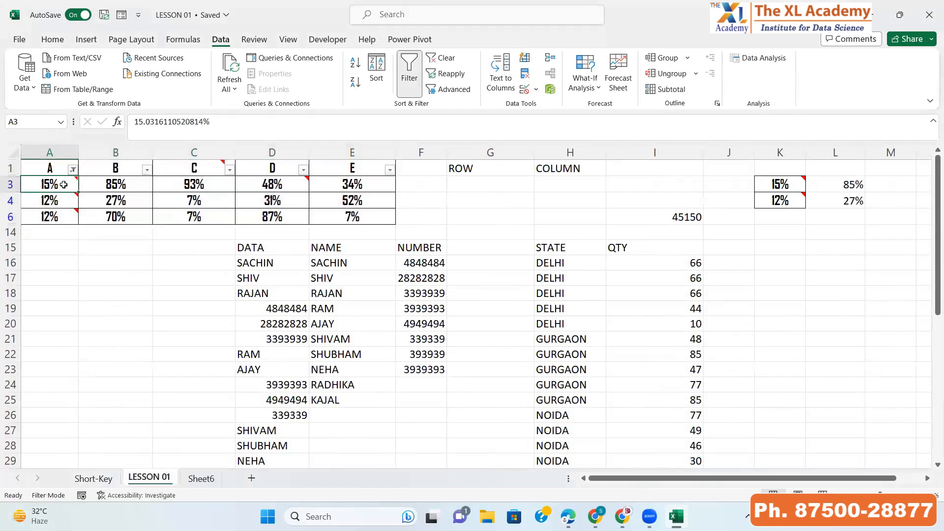
key("Up")
key("alt")
key("a")
key("t")
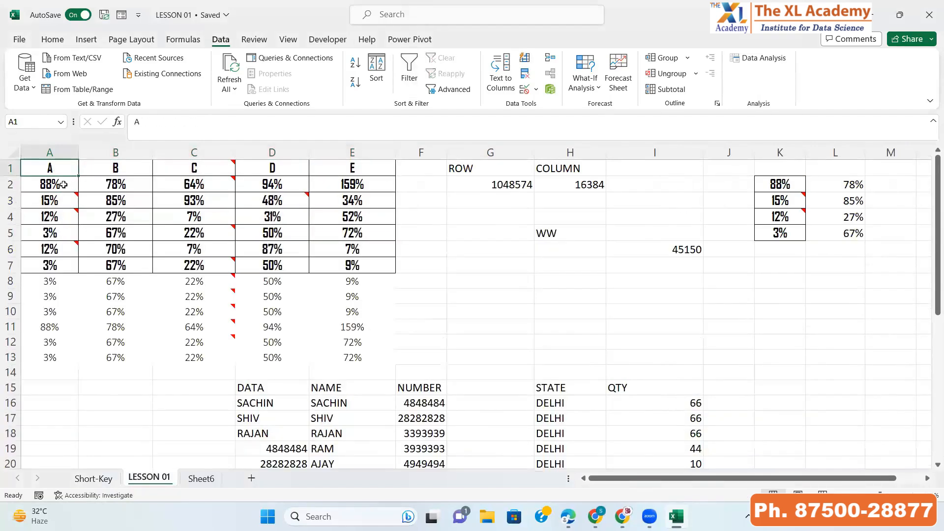
Step: Turn filtering back on for the percentage table headers from cell A1
key("ctrl+Down")
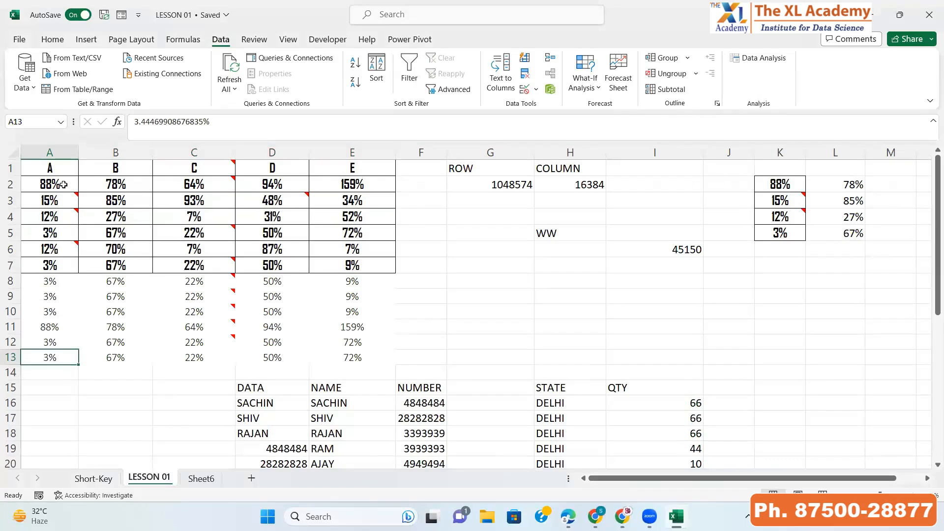
key("ctrl+Up")
key("alt")
key("a")
key("t")
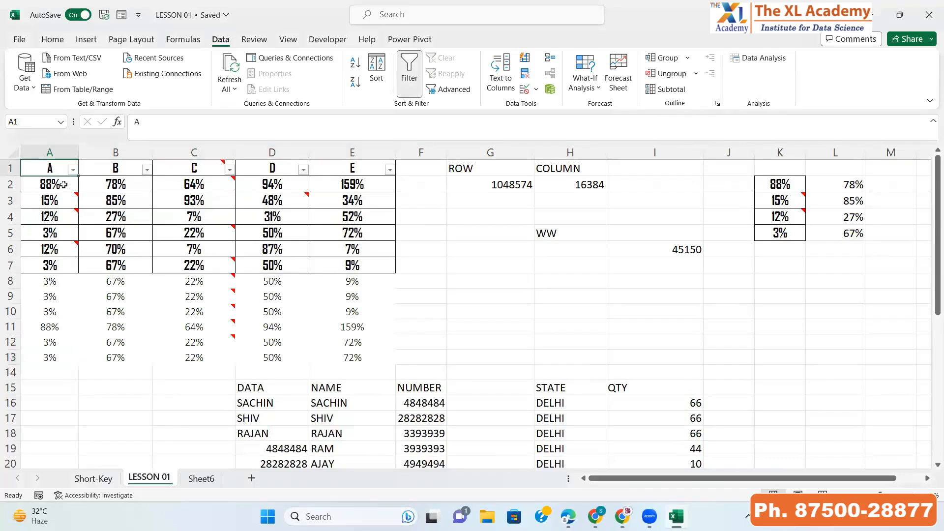
Step: Filter column A of the percentage table to show only the 12% and 15% rows
key("alt+Down")
key("Down")
key("Down")
key("Down")
key("Down")
key("Down")
key("Down")
key("Down")
key("space")
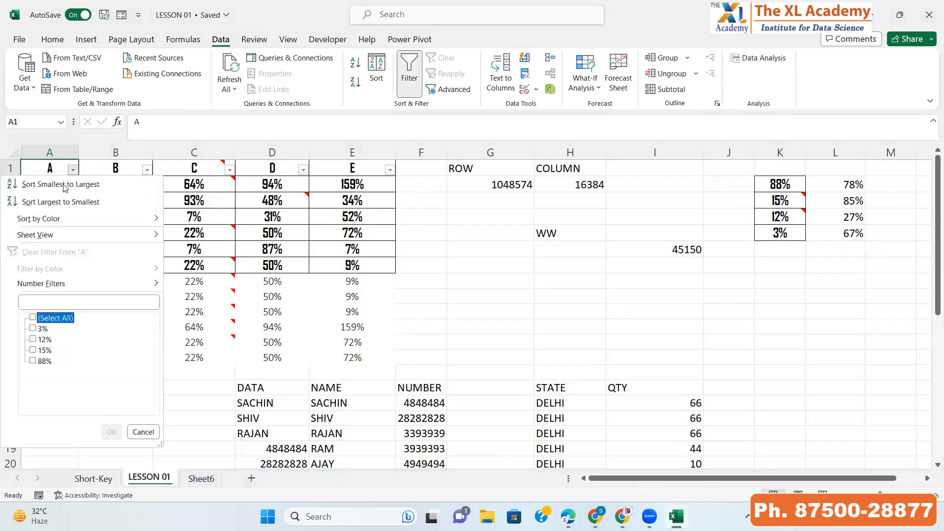
key("Down")
key("Down")
key("space")
key("Down")
key("space")
key("Return")
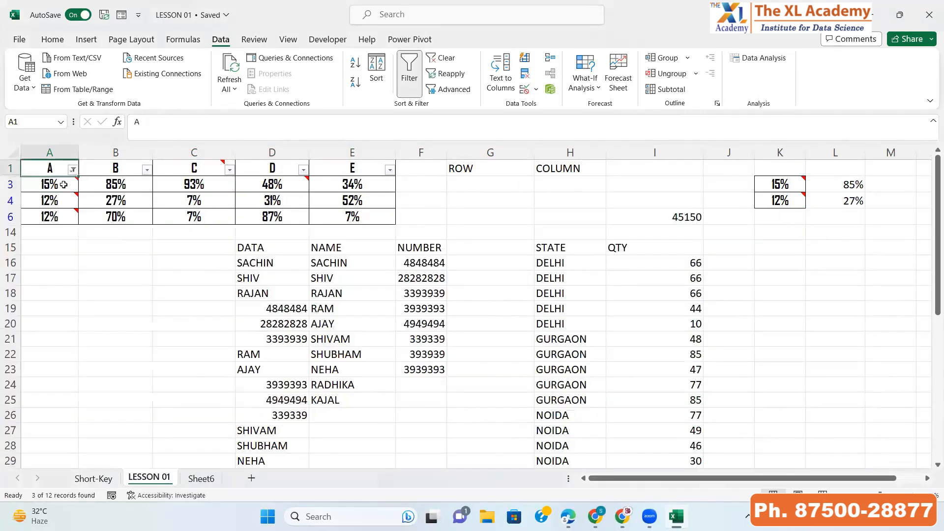
Step: Copy the filtered percentage table directly and paste it at A1 of Sheet6
key("ctrl+shift+Down")
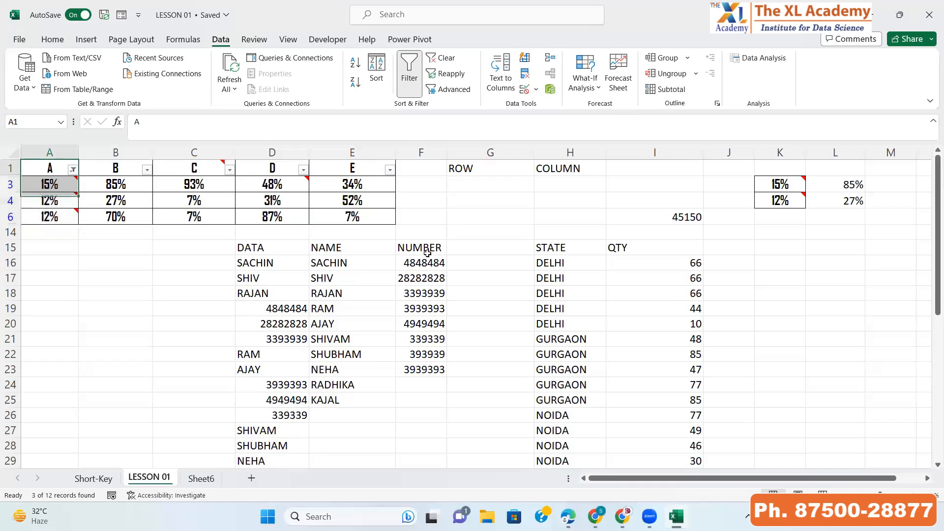
key("ctrl+shift+Right")
key("ctrl+c")
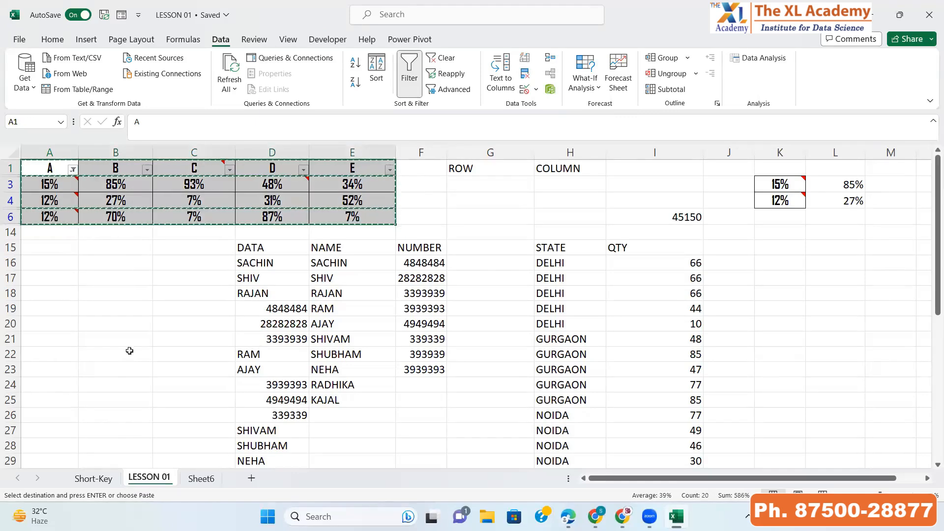
left_click(197, 478)
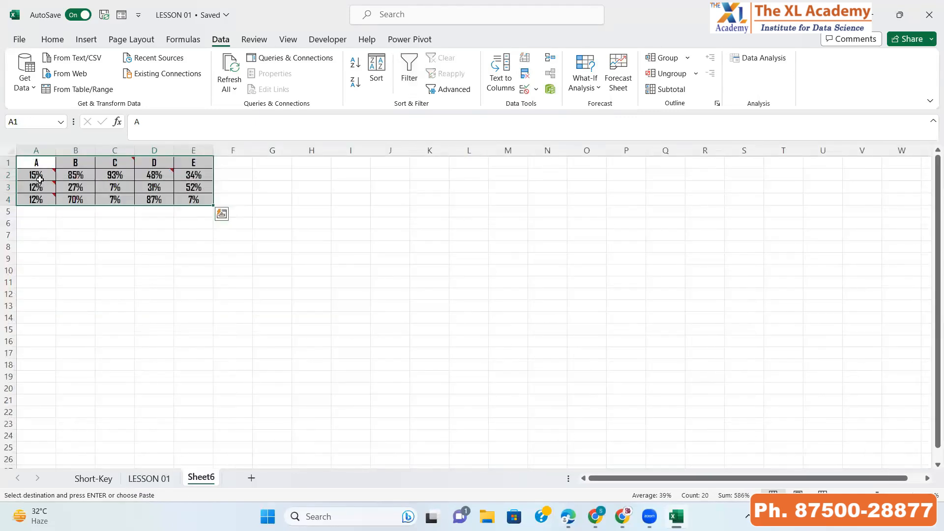
key("ctrl+v")
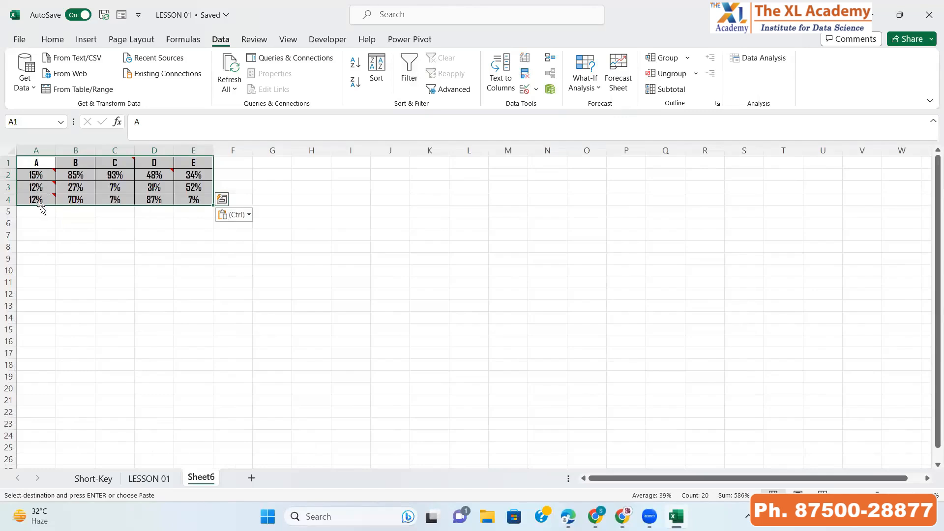
Step: Fill the last pasted row on Sheet6 down through row 12 across columns A to E
left_click(44, 297)
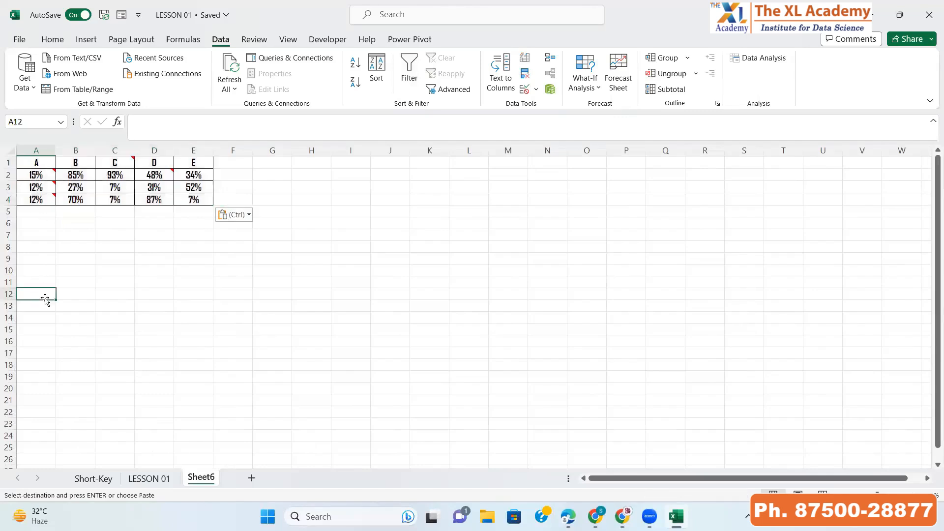
key("shift+Right")
key("shift+Right")
key("shift+Right")
key("shift+Right")
key("shift+Up")
key("shift+Up")
key("shift+Up")
key("shift+Up")
key("shift+Up")
key("shift+Up")
key("shift+Up")
key("shift+Up")
key("ctrl+d")
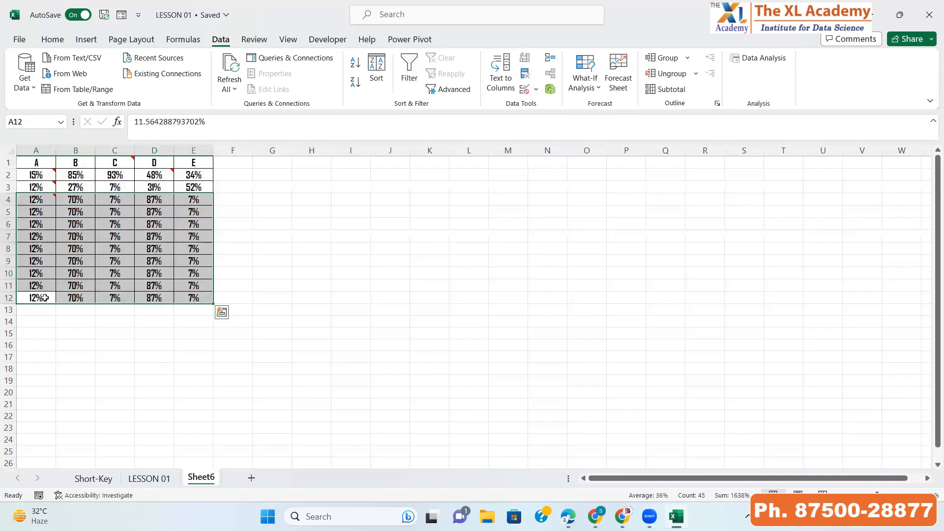
Step: Undo the fill-down on Sheet6 so that only the pasted range A1:E4 remains selected
key("ctrl+Home")
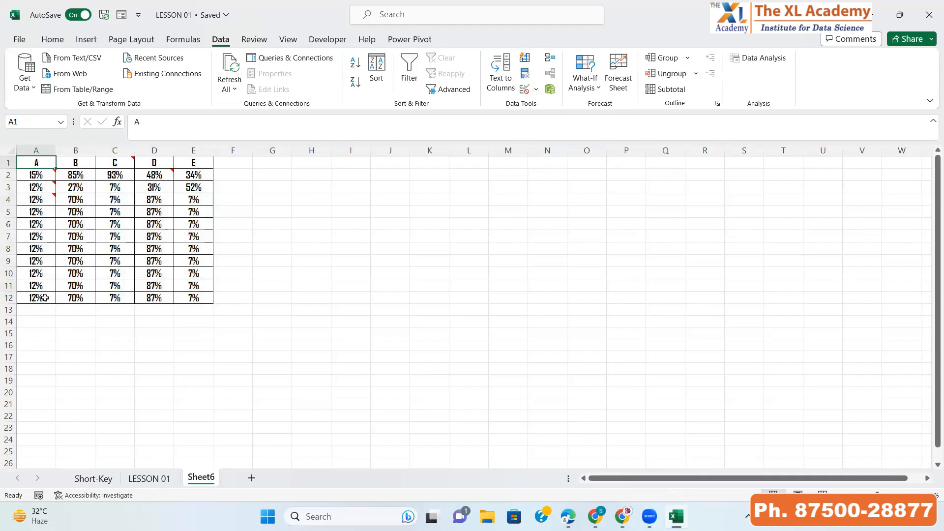
key("Down")
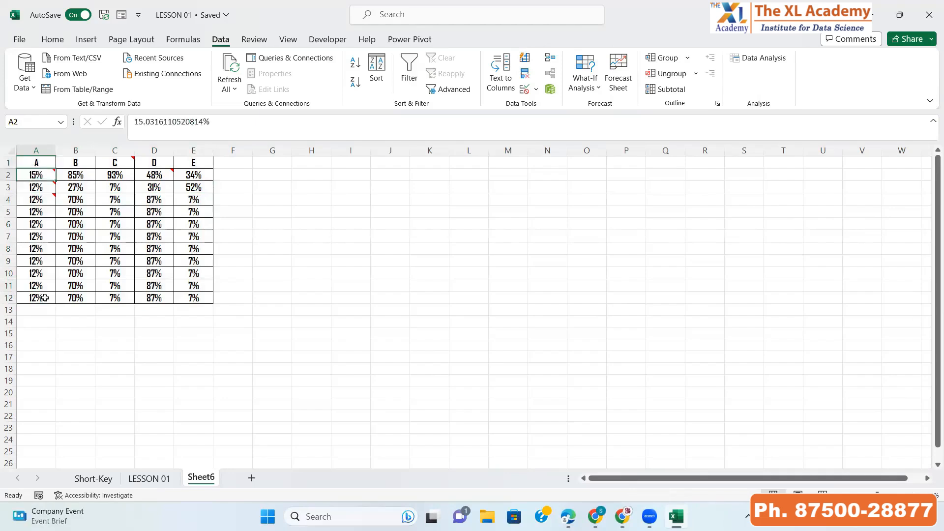
key("Up")
key("ctrl+c")
key("ctrl+Down")
key("ctrl+Home")
key("ctrl+shift+End")
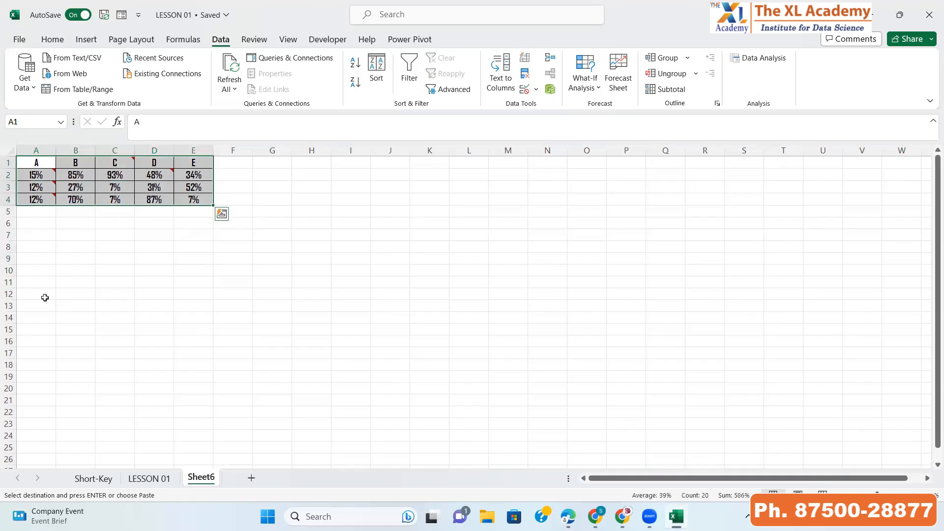
Step: Select the filtered table from A1 on the LESSON 01 sheet and limit the selection to visible cells only with Go To Special
left_click(149, 478)
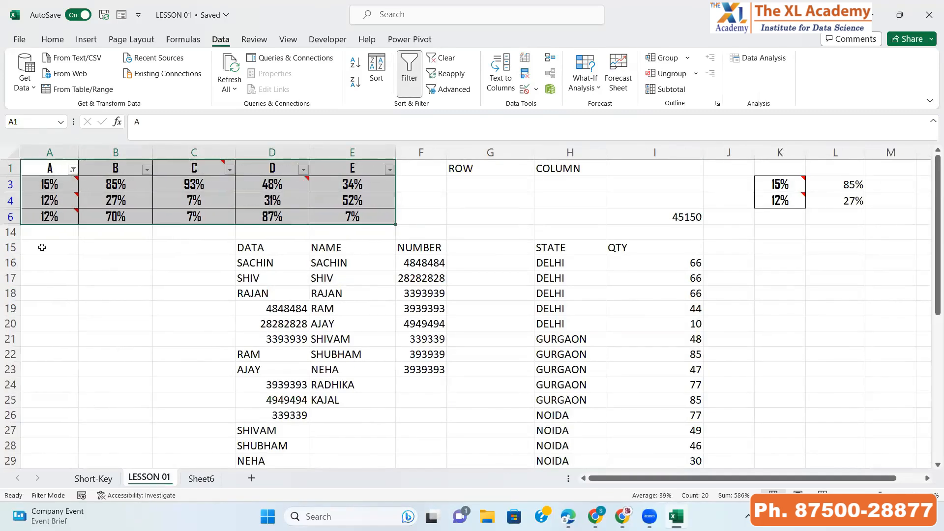
key("ctrl+Home")
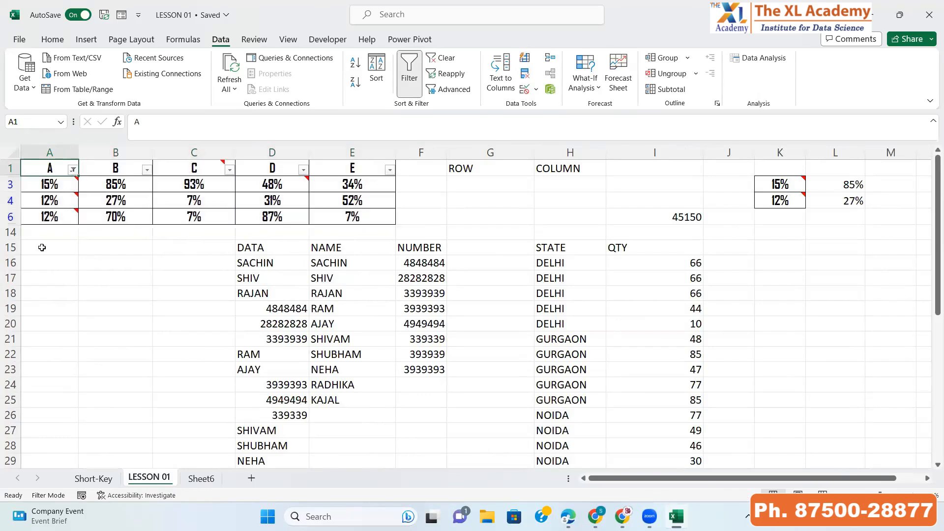
key("ctrl+shift+Down")
key("ctrl+shift+Right")
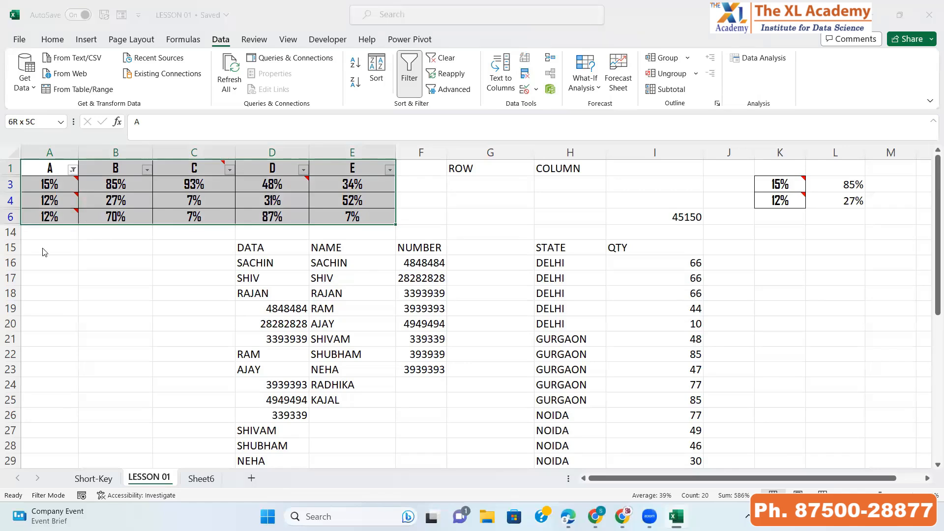
key("ctrl+g")
left_click(424, 301)
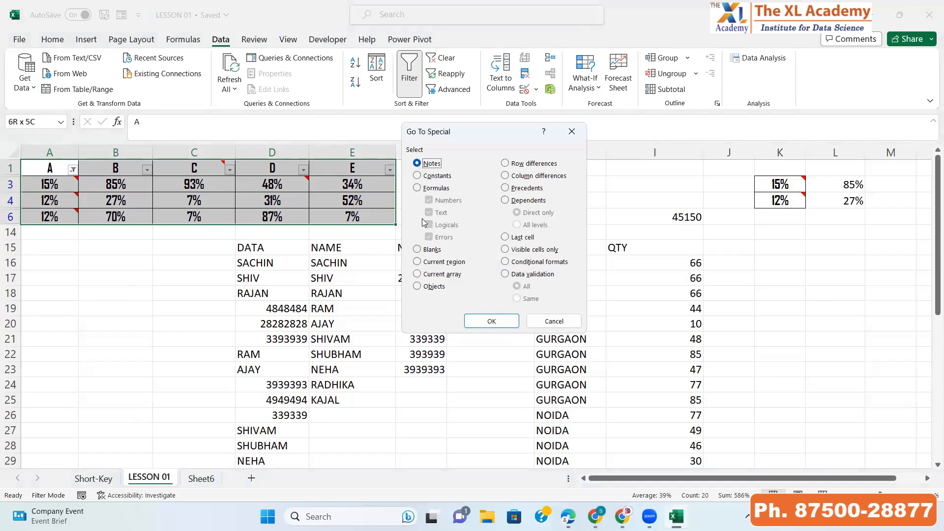
left_click(507, 249)
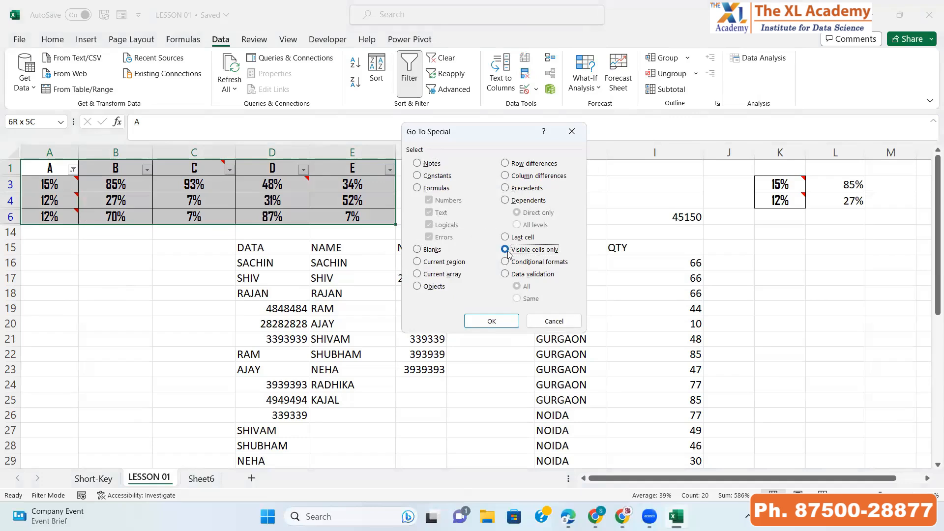
left_click(502, 326)
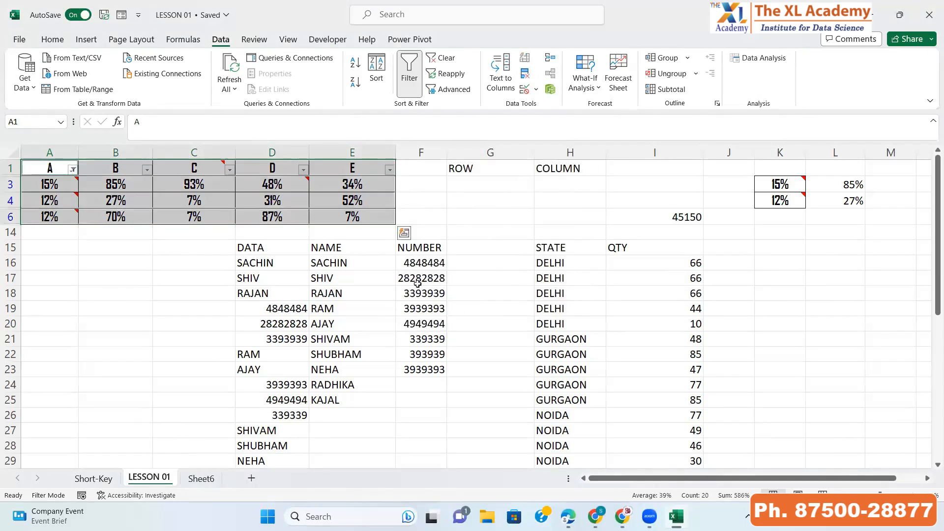
Step: Copy the selected visible cells and paste them at A1 of Sheet6
key("ctrl+c")
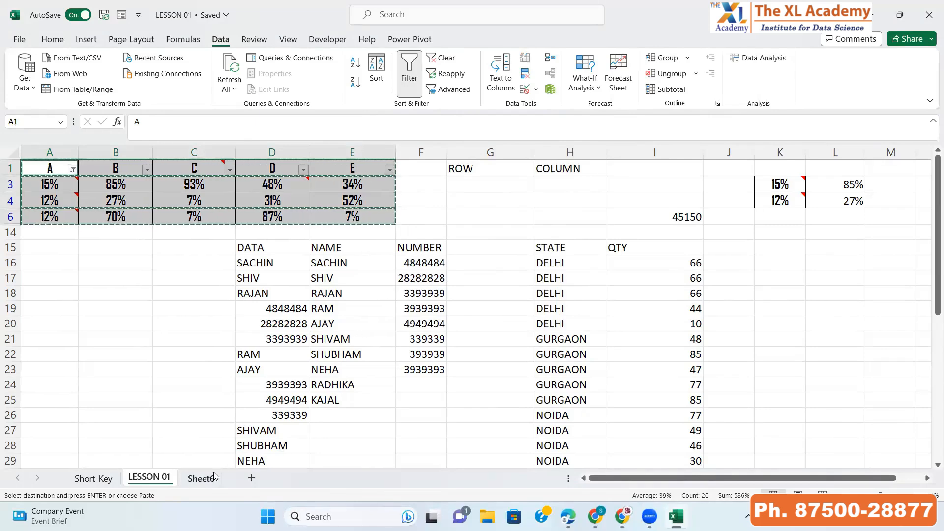
left_click(213, 475)
key("ctrl+v")
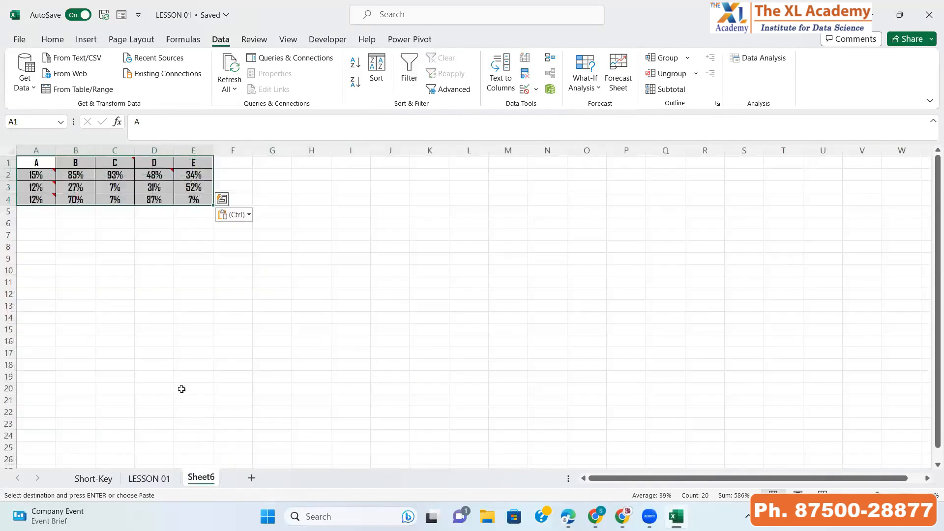
left_click(100, 188)
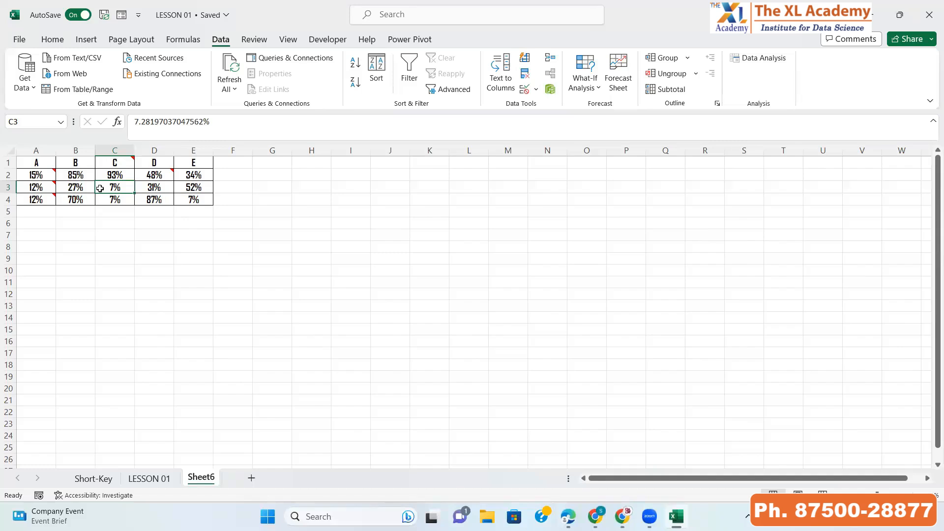
Step: Switch to the Contents - Advance Excel.pdf course outline in Microsoft Edge
key("alt+Tab")
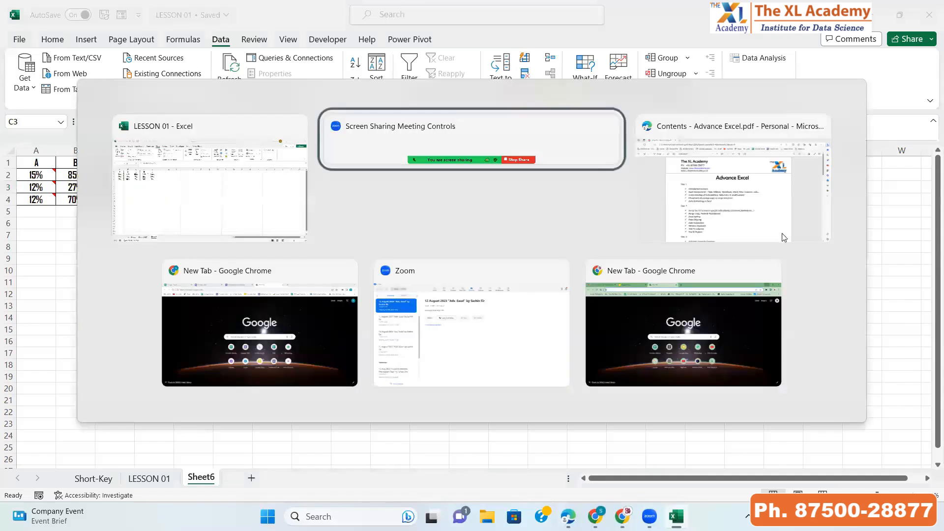
key("alt+Tab")
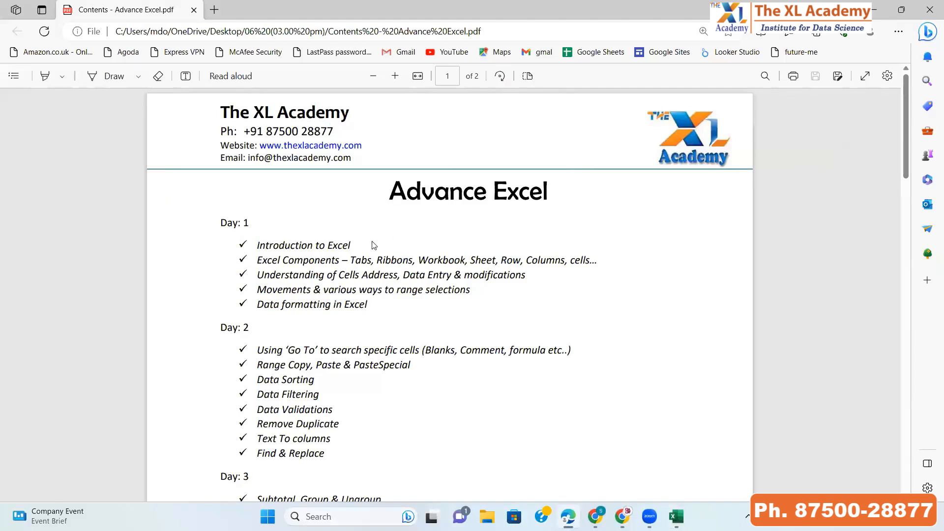